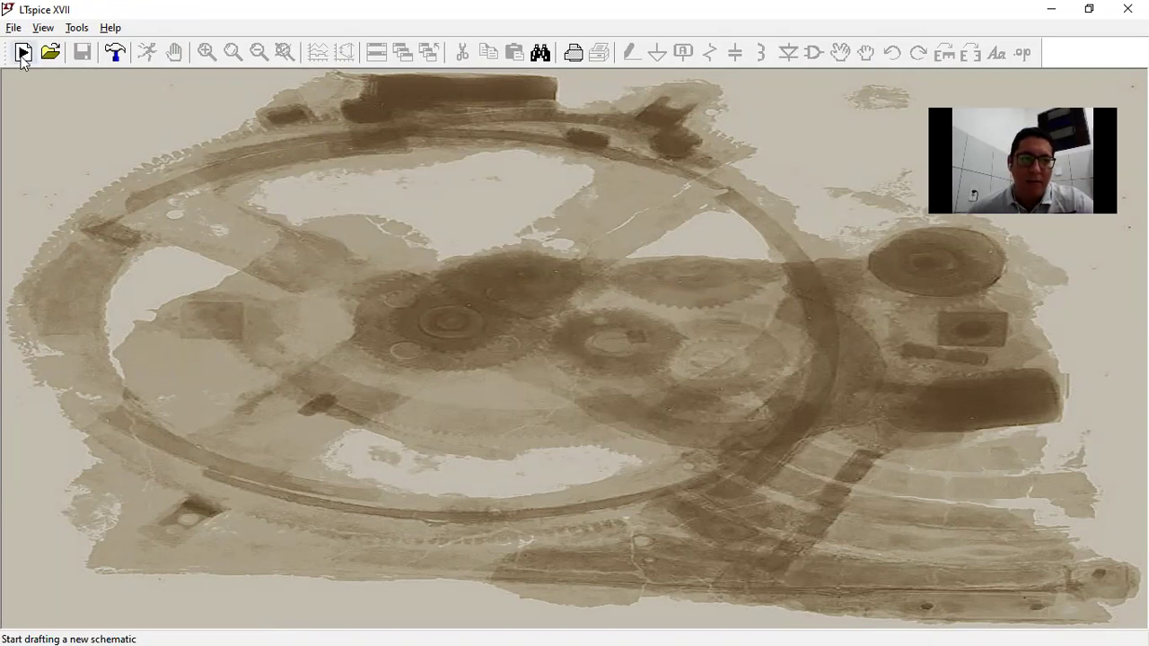
Start a new schematic and arrange it side by side with the Questão 01 PDF, showing exercise 1's circuit
left_click(23, 56)
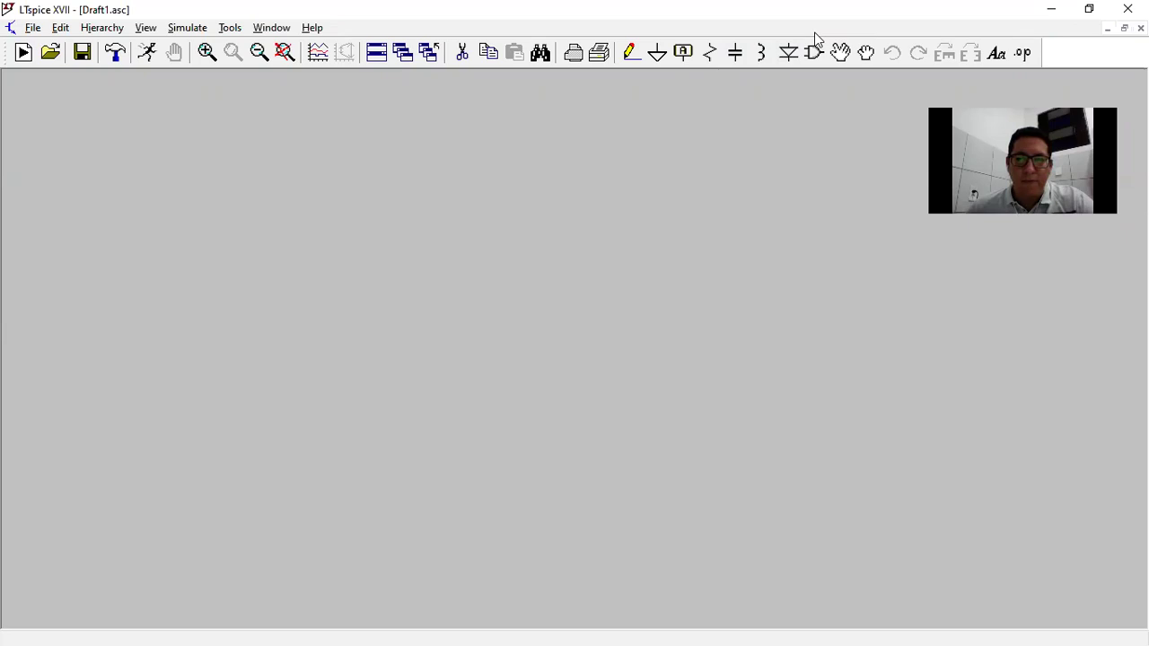
key("super+Right")
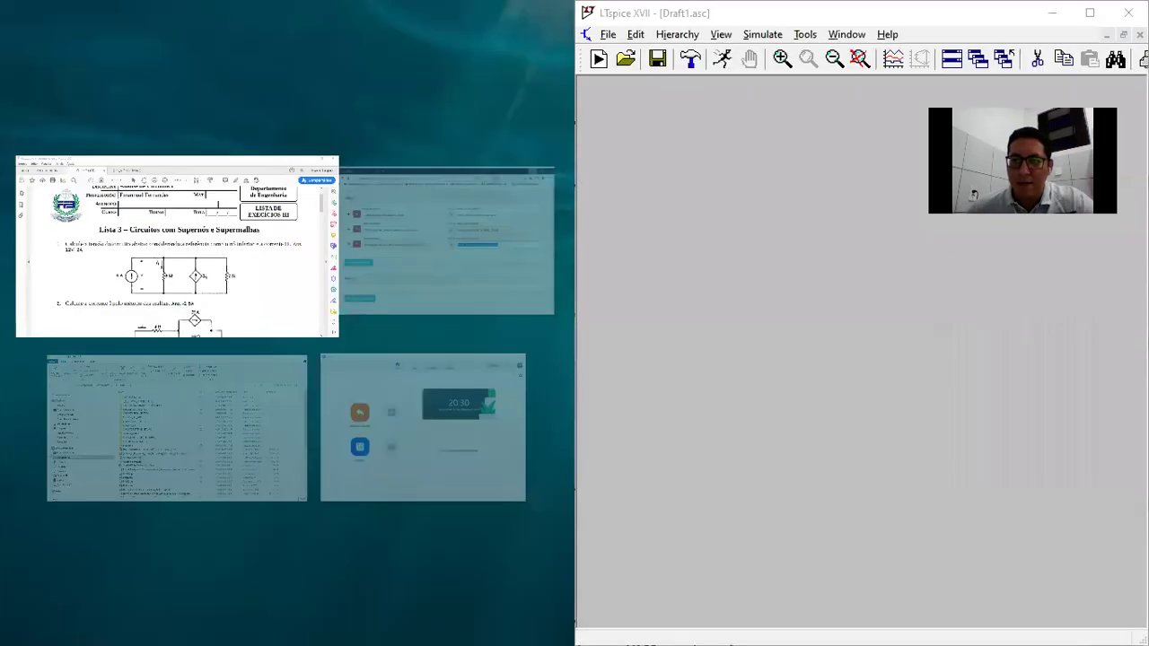
key("Return")
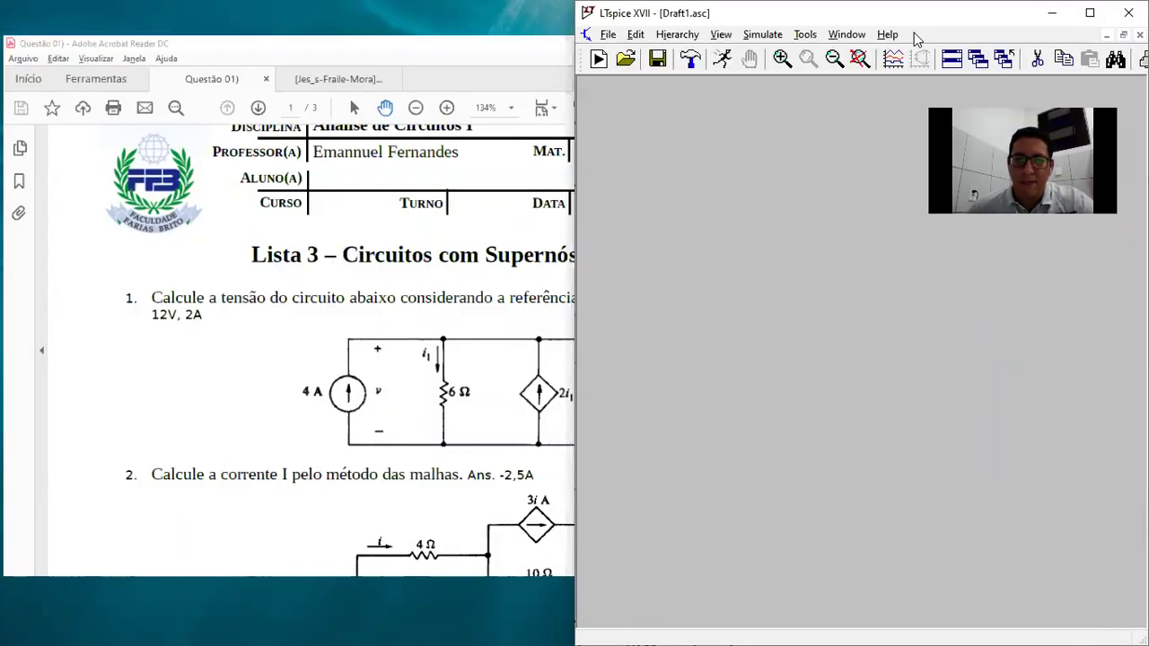
key("super+Left")
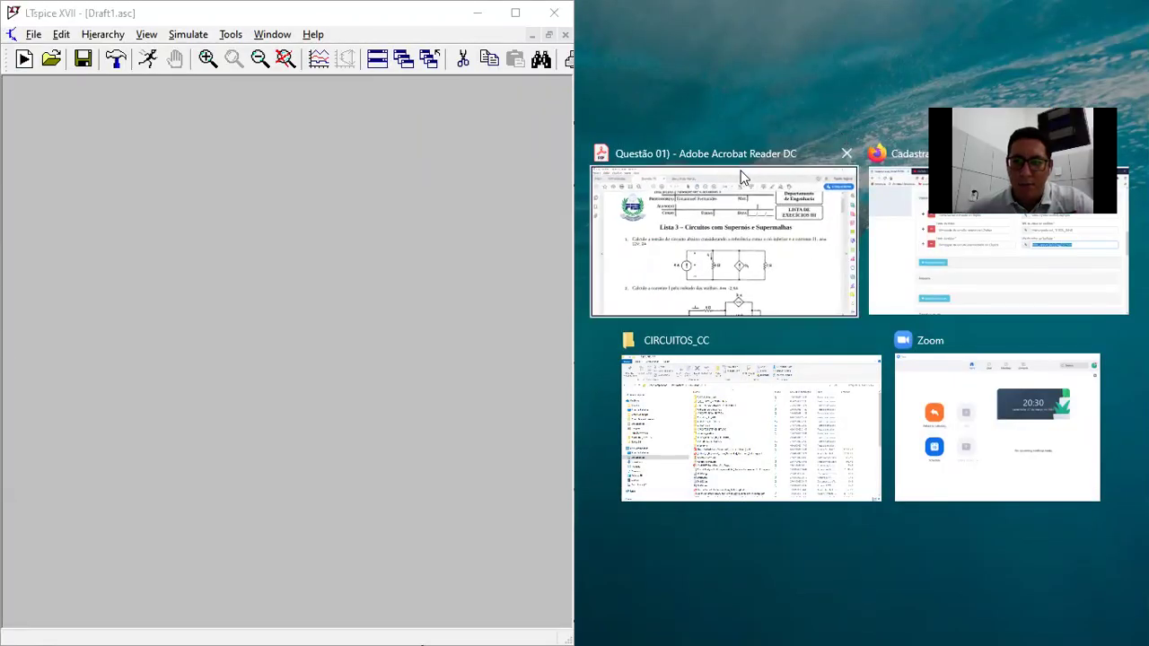
left_click(767, 161)
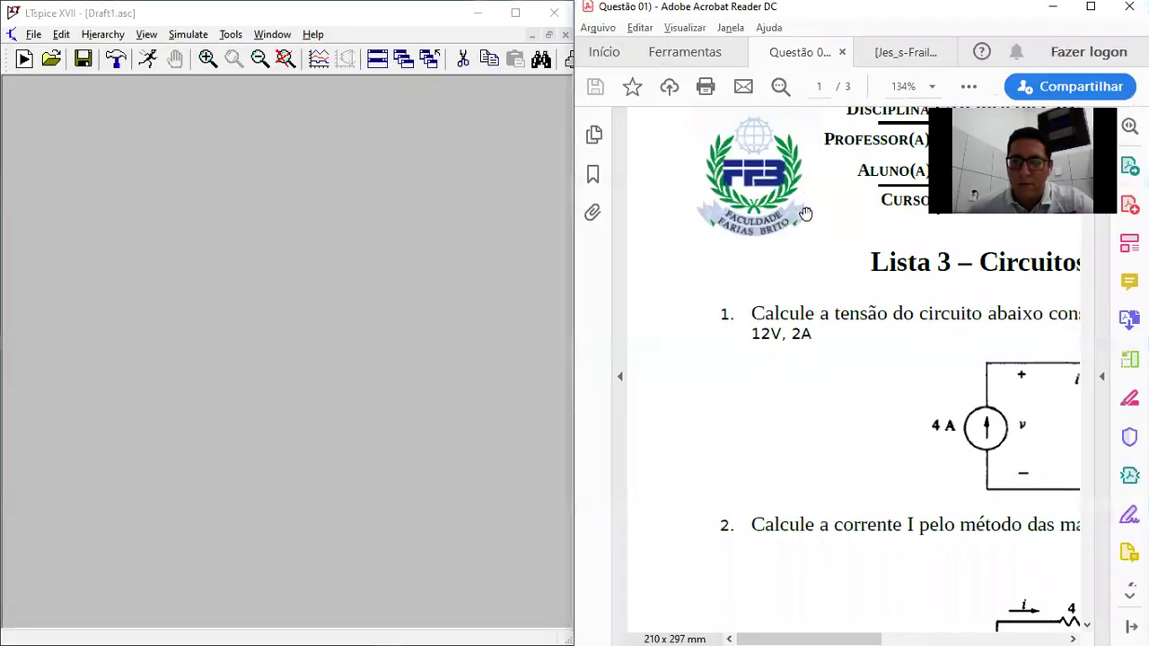
scroll(734, 379, "right", 4)
scroll(777, 365, "right", 3)
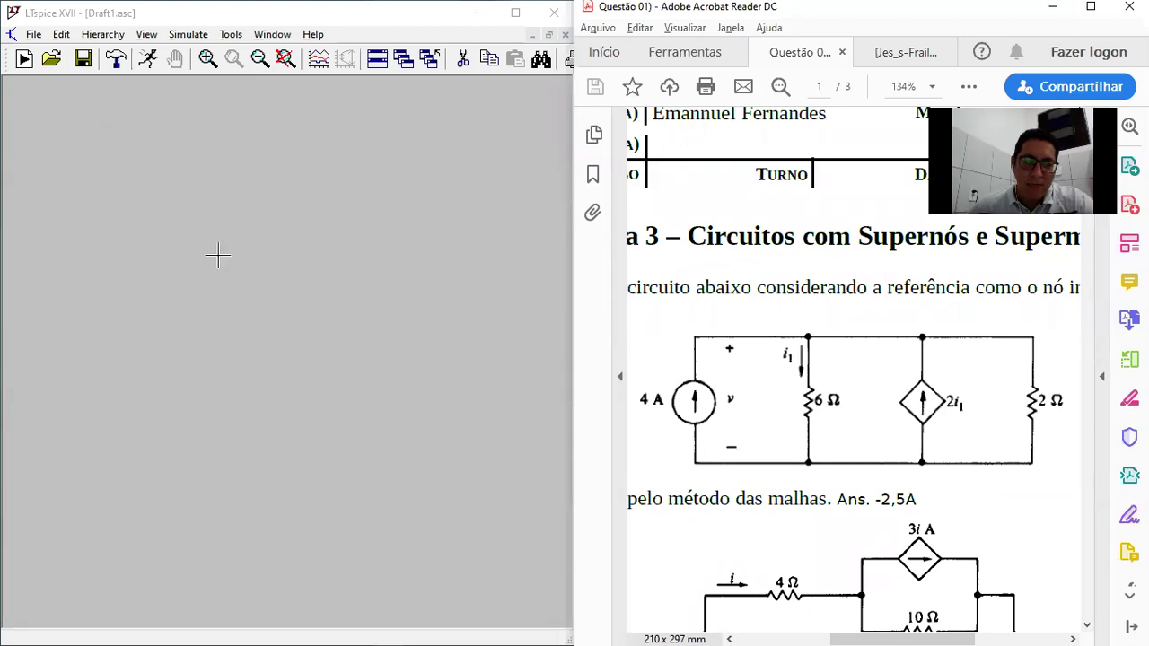
Place one independent current source in the schematic, rotated 180° so its arrow points upward
left_click(238, 21)
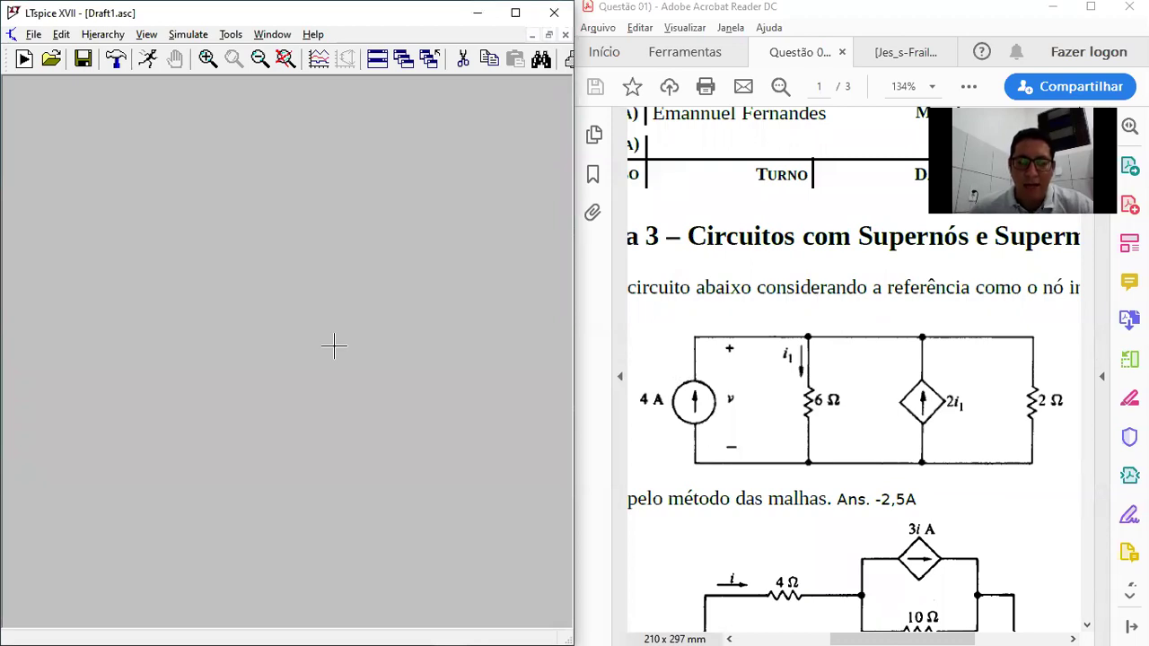
key("F2")
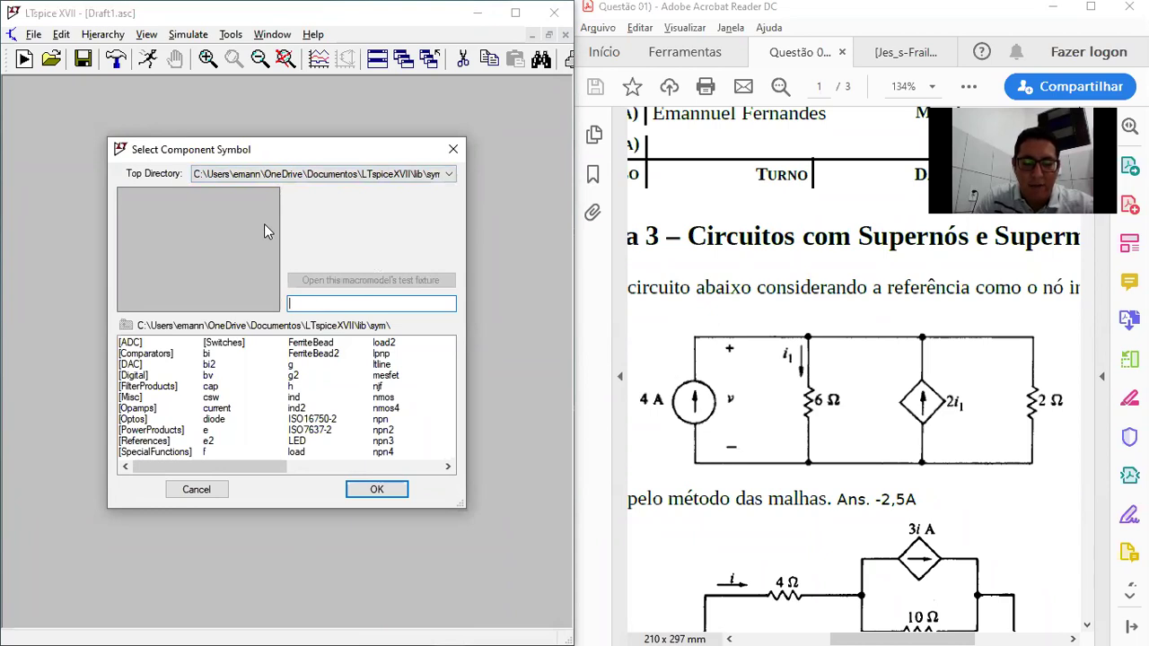
type("cur")
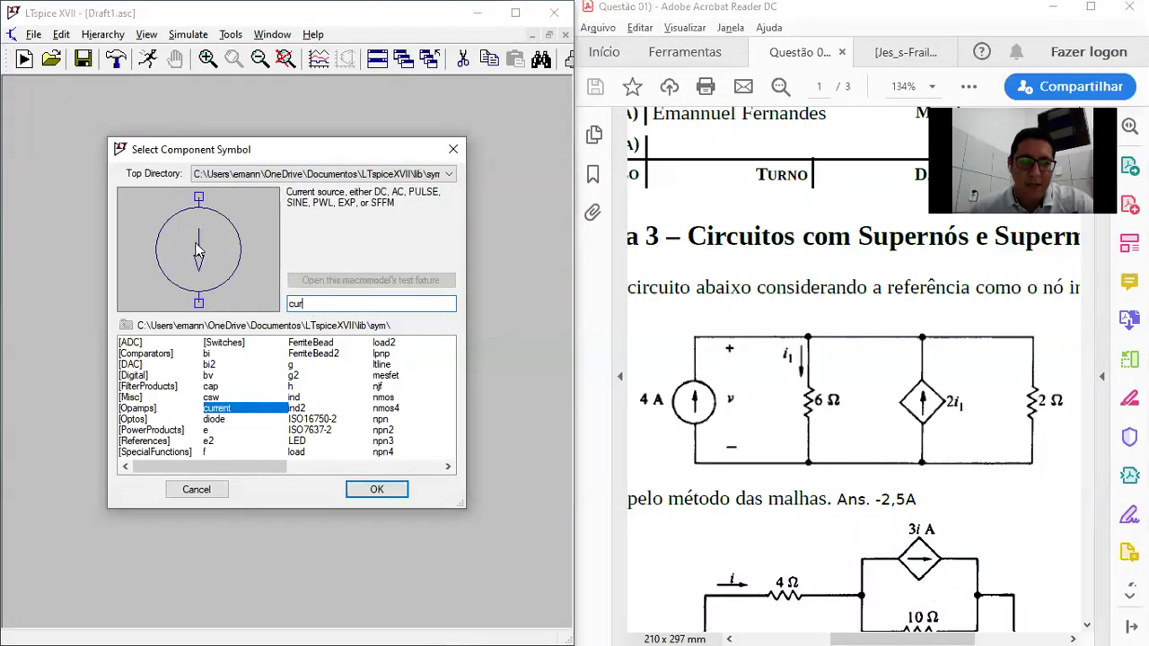
left_click(377, 490)
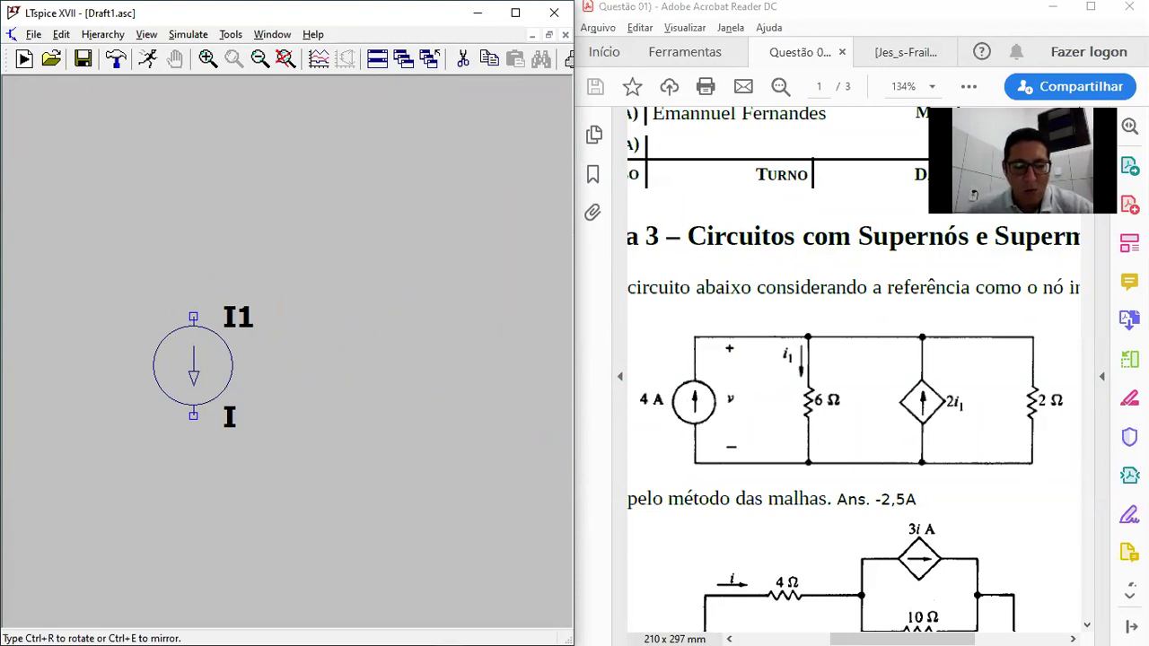
key("ctrl+r")
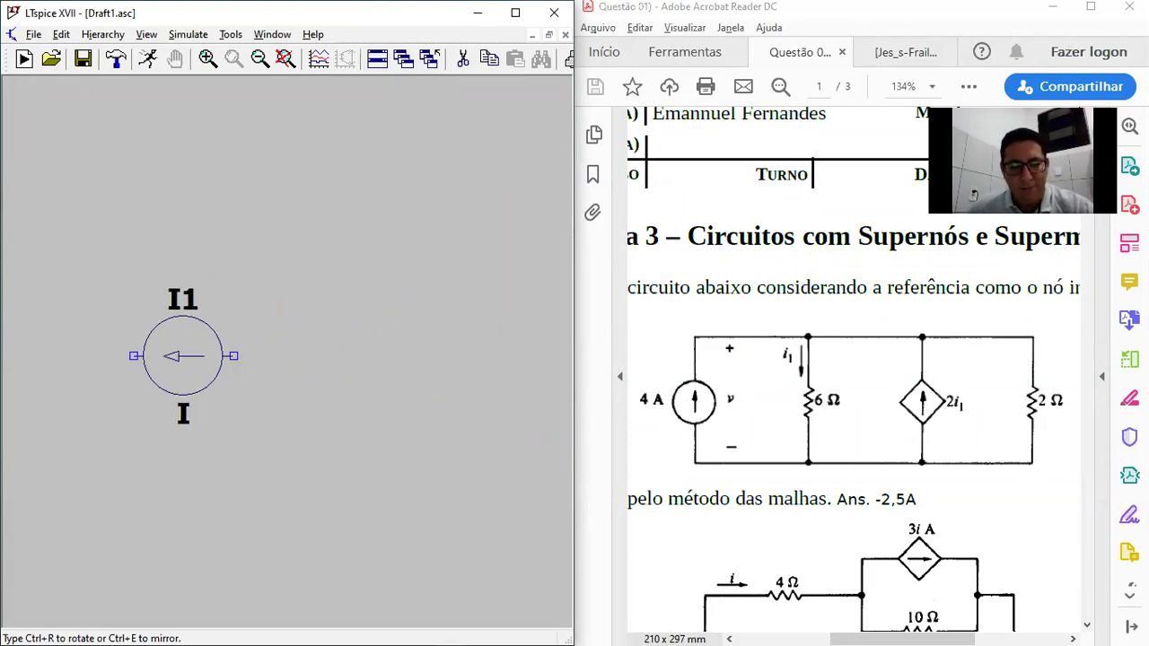
key("ctrl+r")
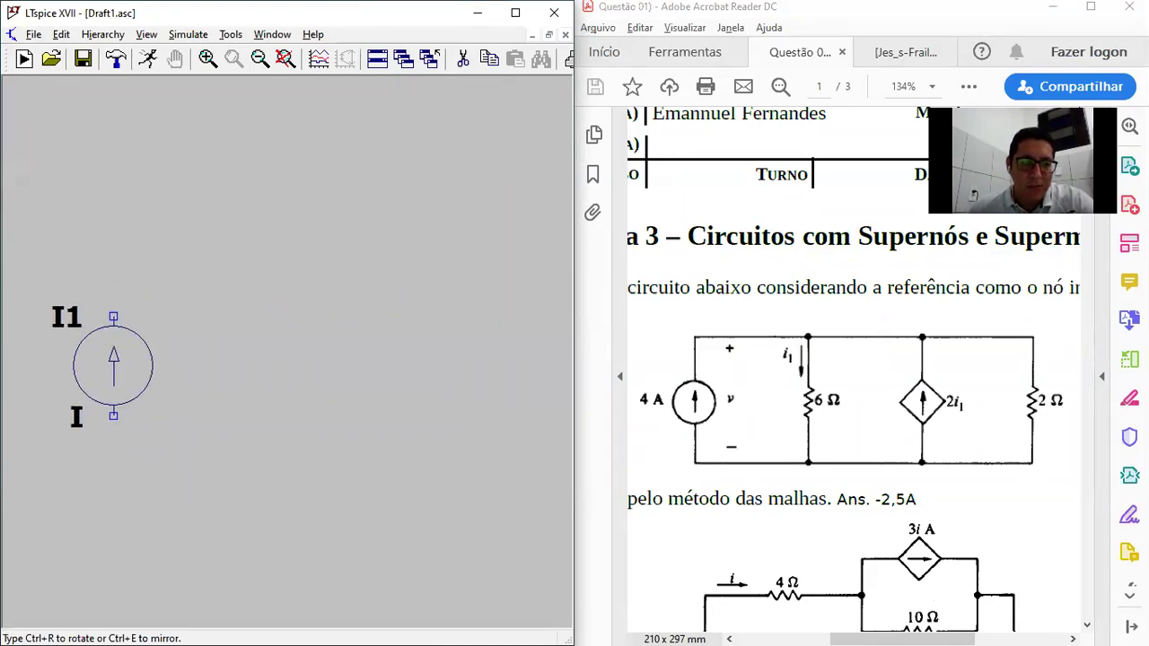
left_click(113, 366)
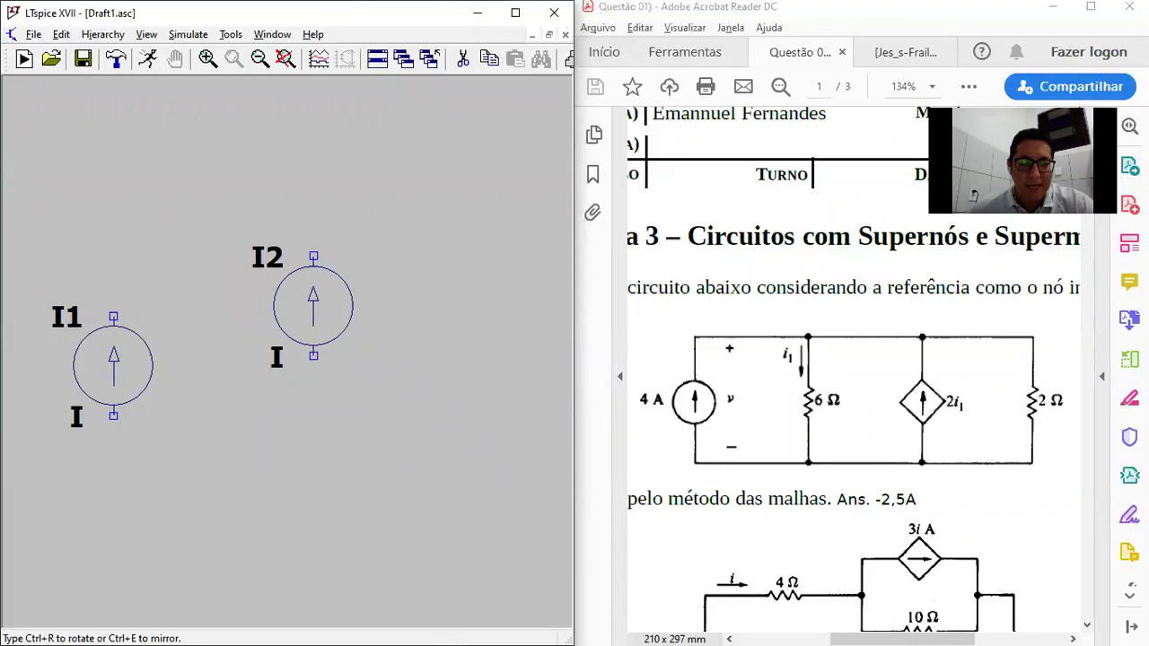
key("Escape")
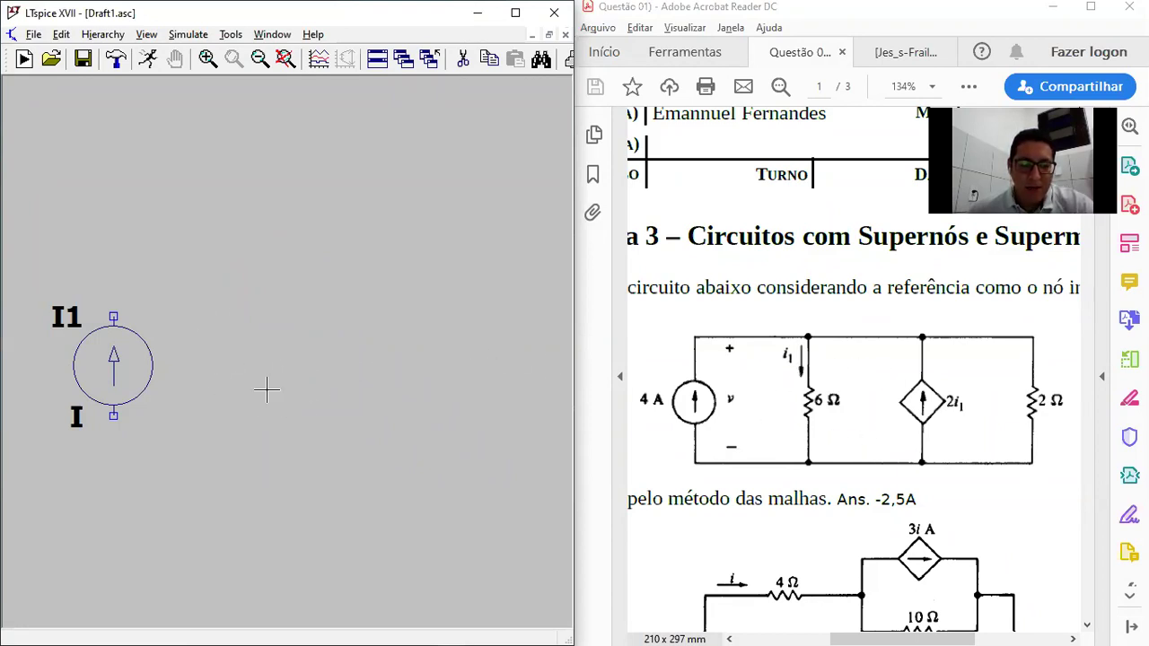
Place a vertical resistor beside the current source and set its resistance to 6 Ω
key("F2")
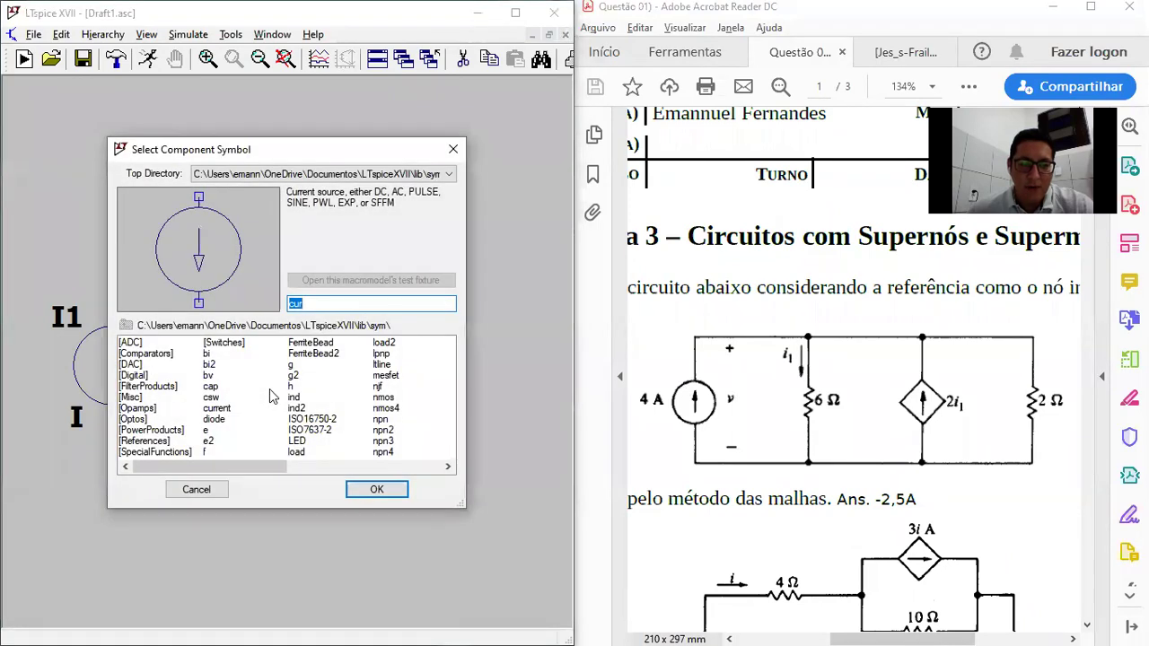
left_click(451, 150)
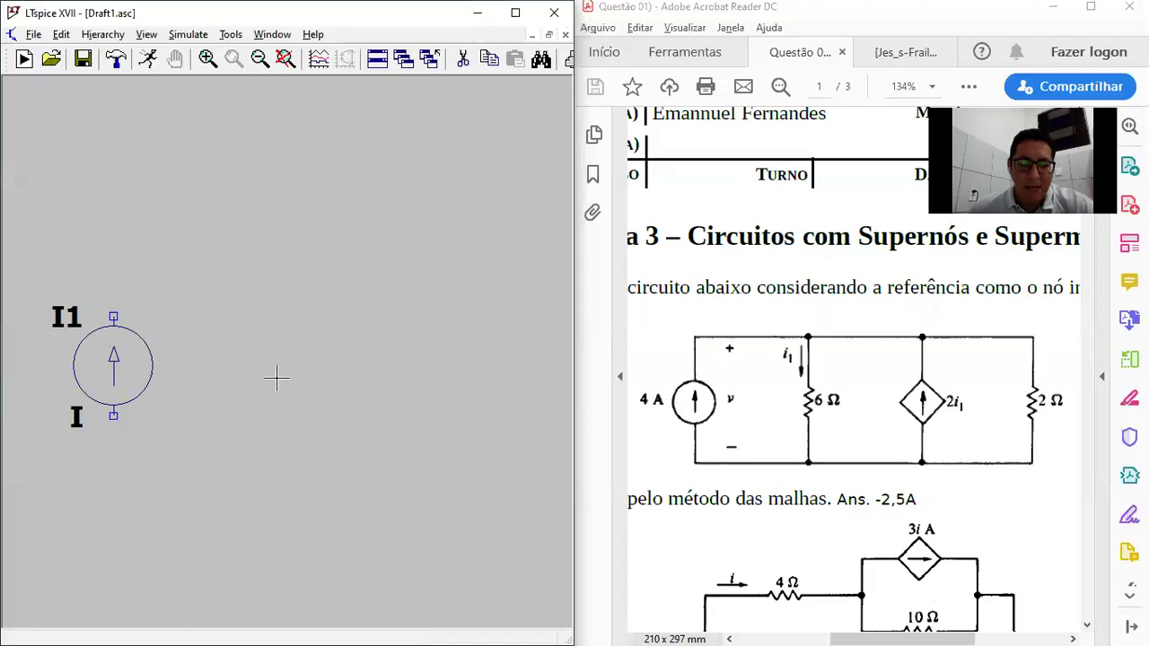
key("r")
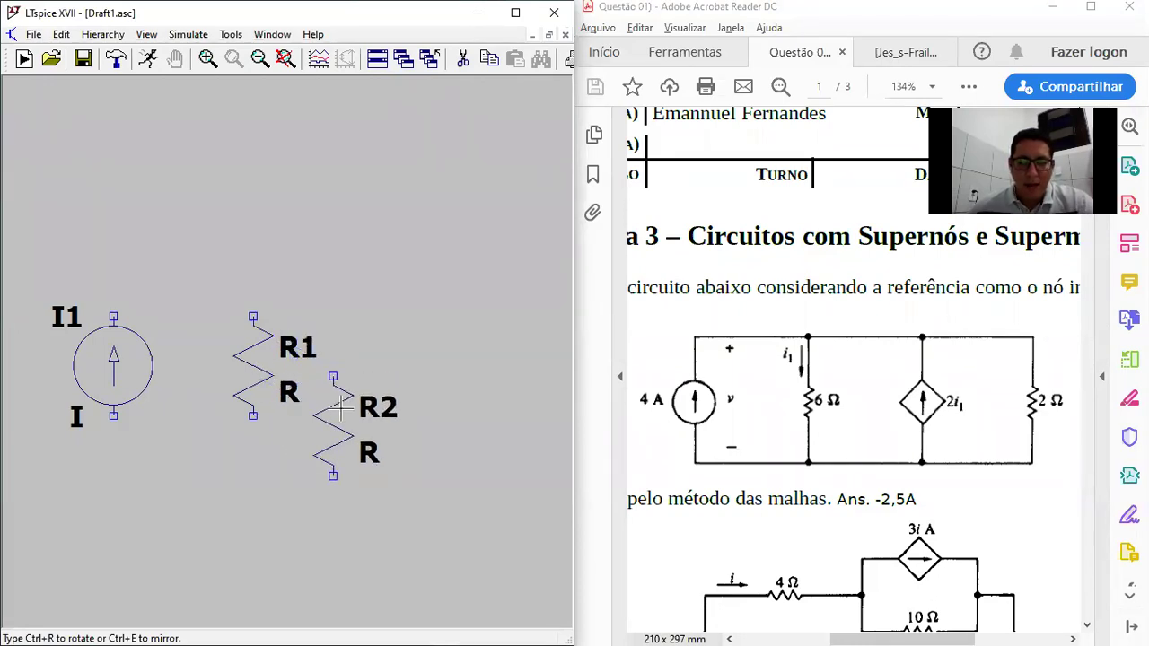
key("Escape")
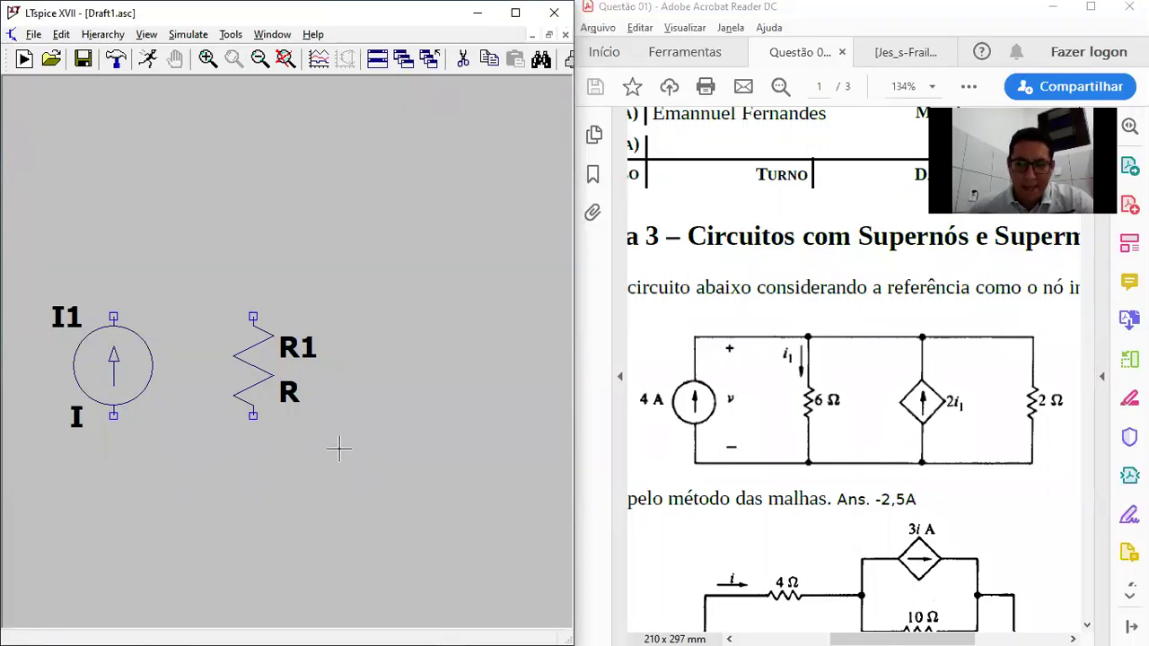
right_click(259, 368)
left_click(352, 350)
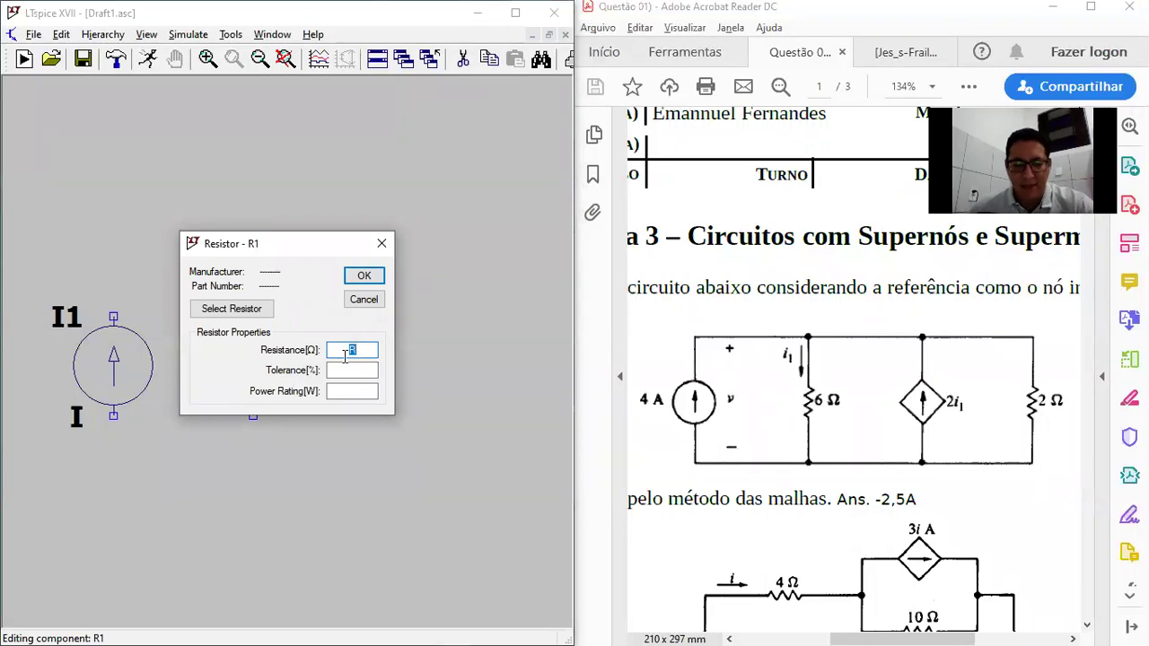
type("6")
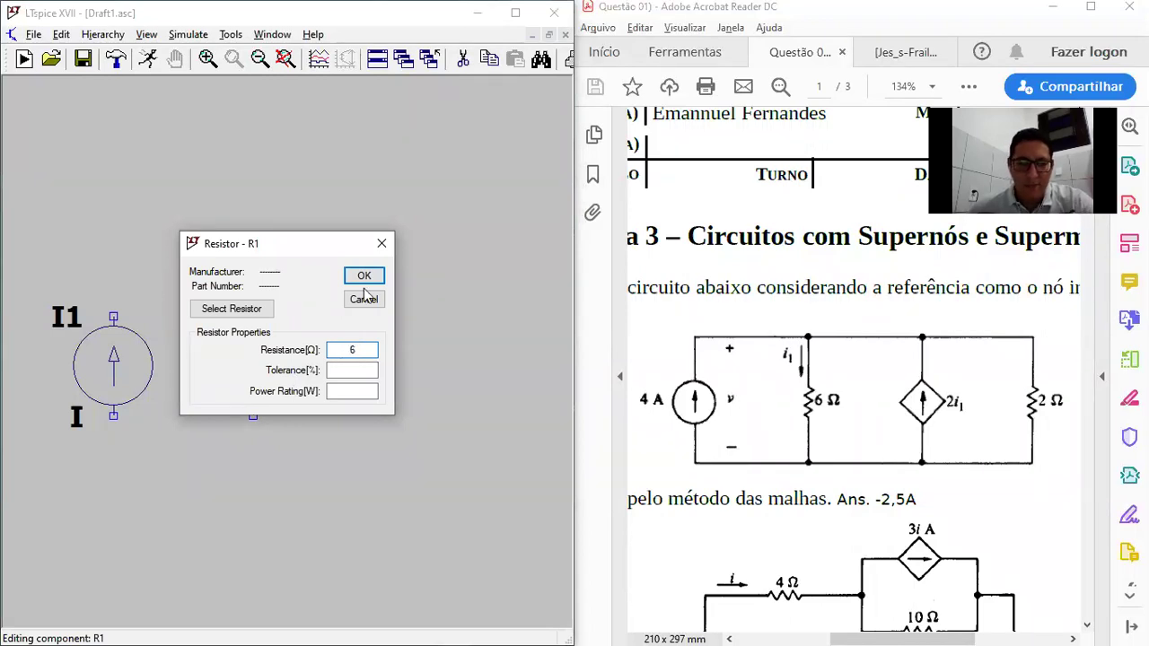
left_click(364, 276)
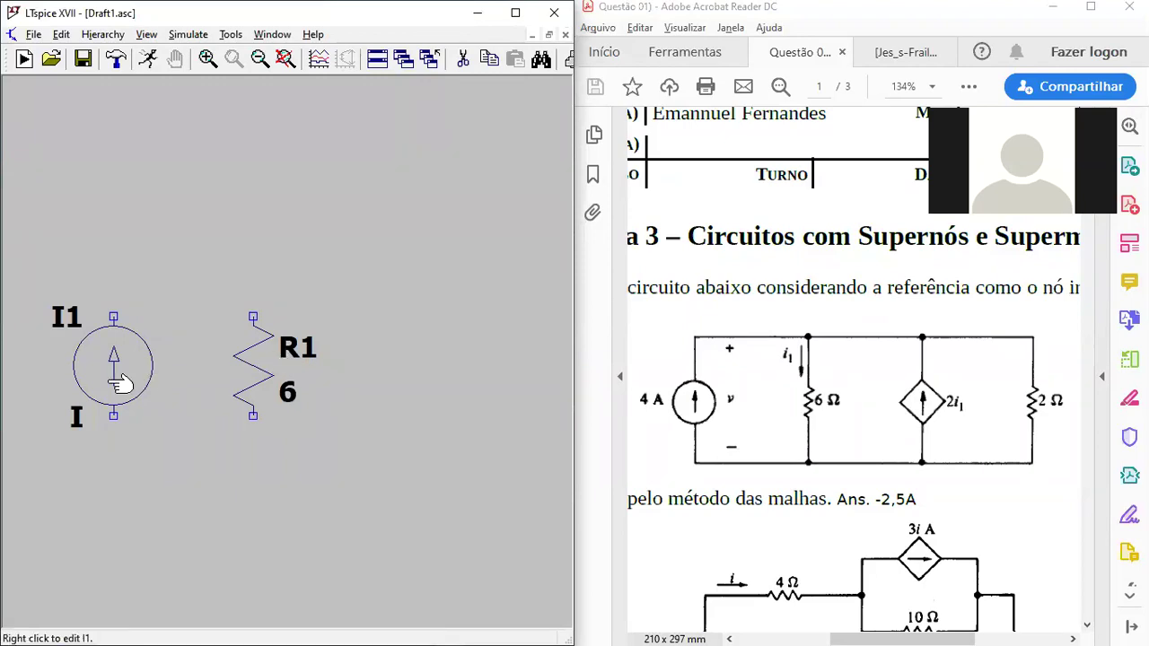
Set the current source's DC value to 4 A
right_click(109, 387)
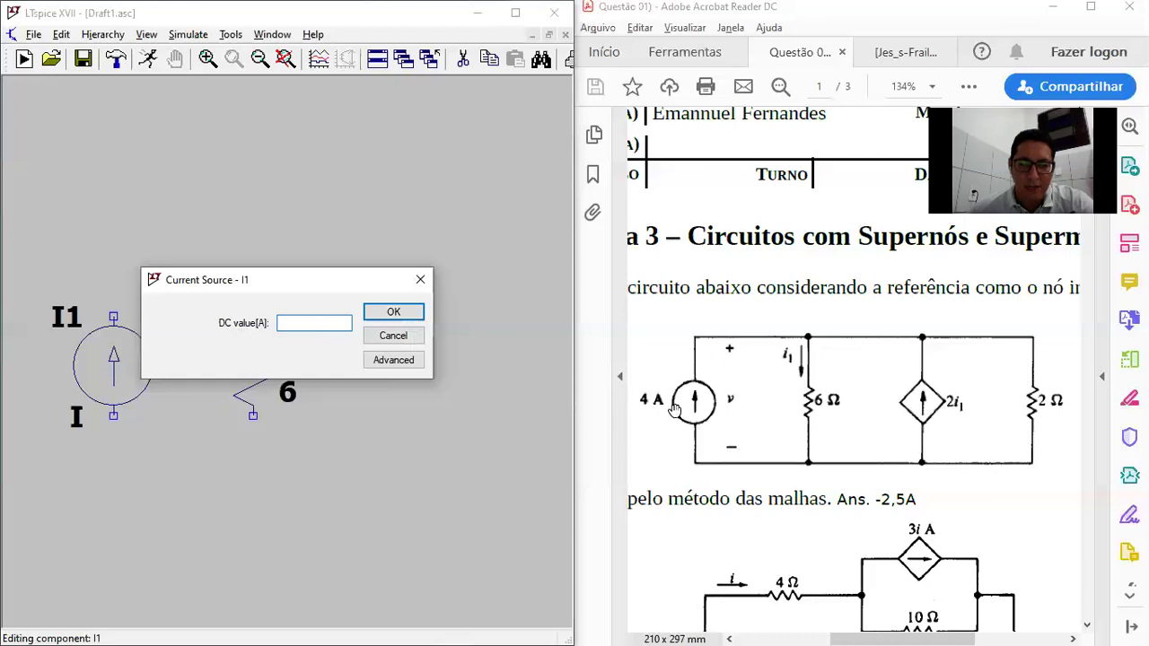
type("4")
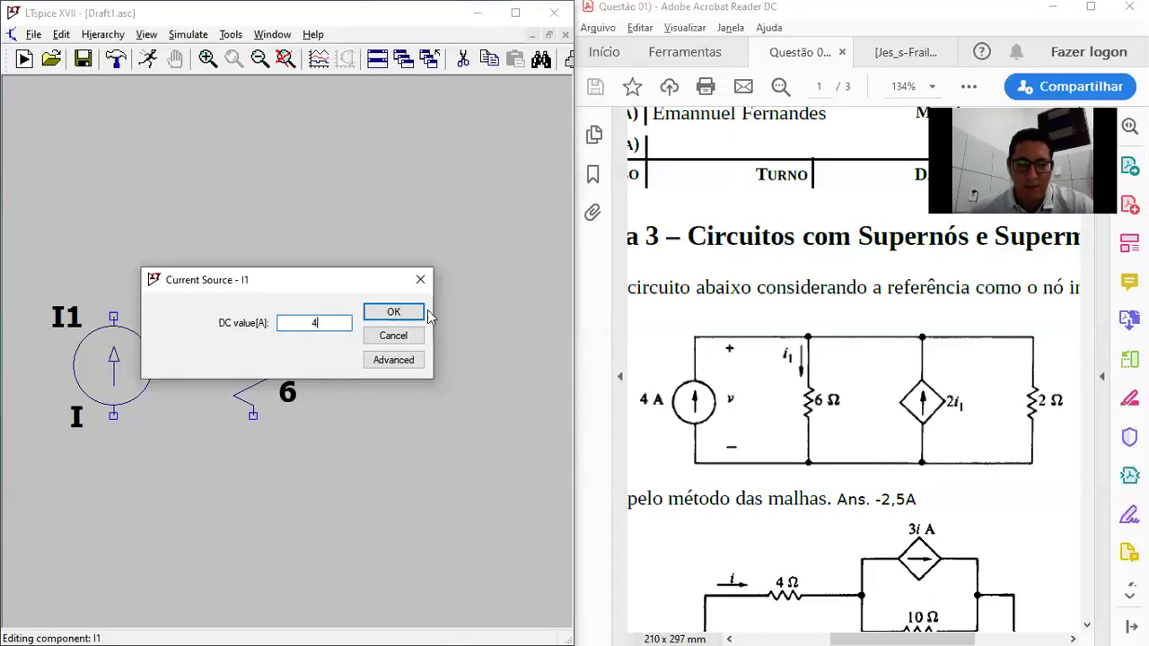
left_click(395, 316)
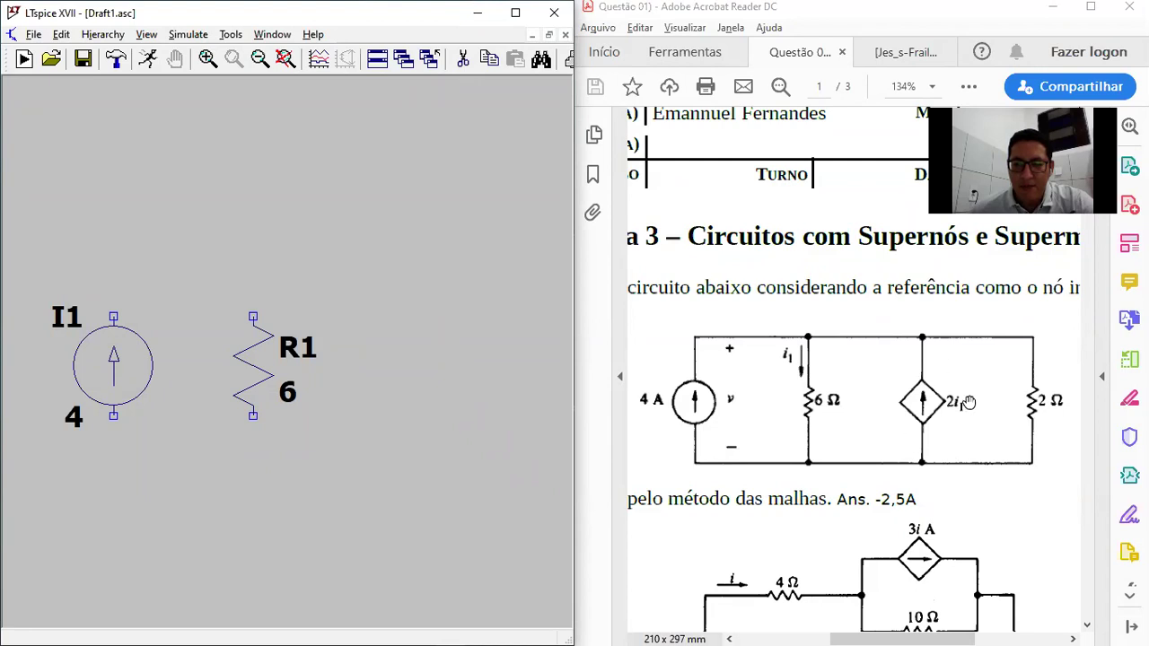
Look through the component symbols from bi to f to find a linear current-dependent current source
key("F2")
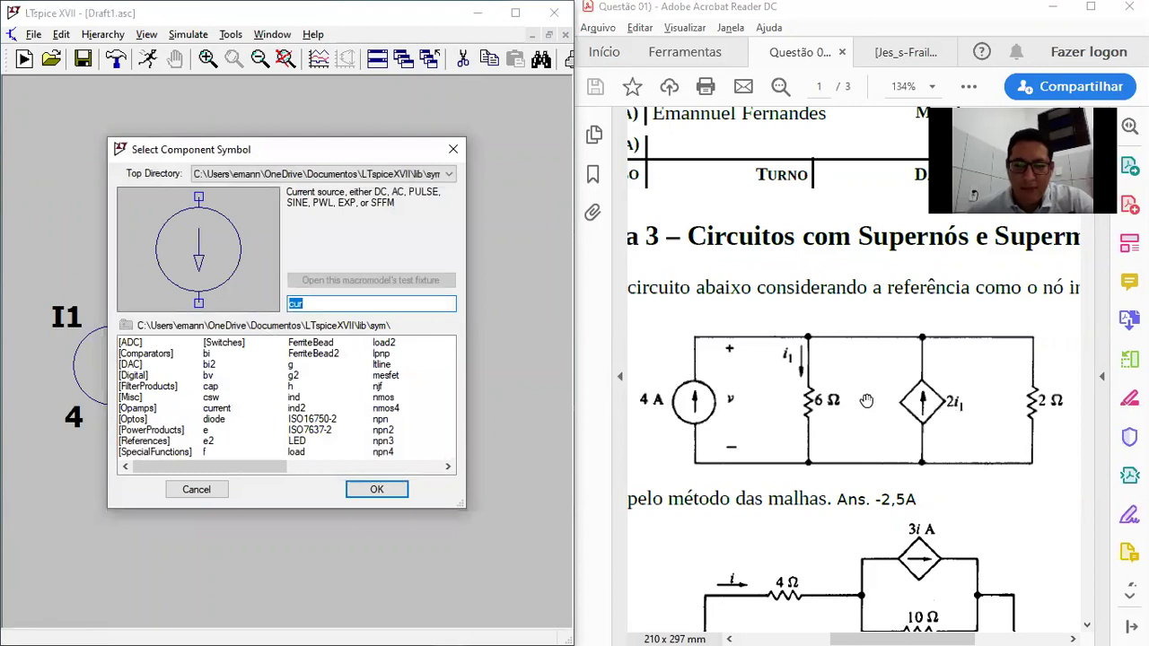
left_click(206, 354)
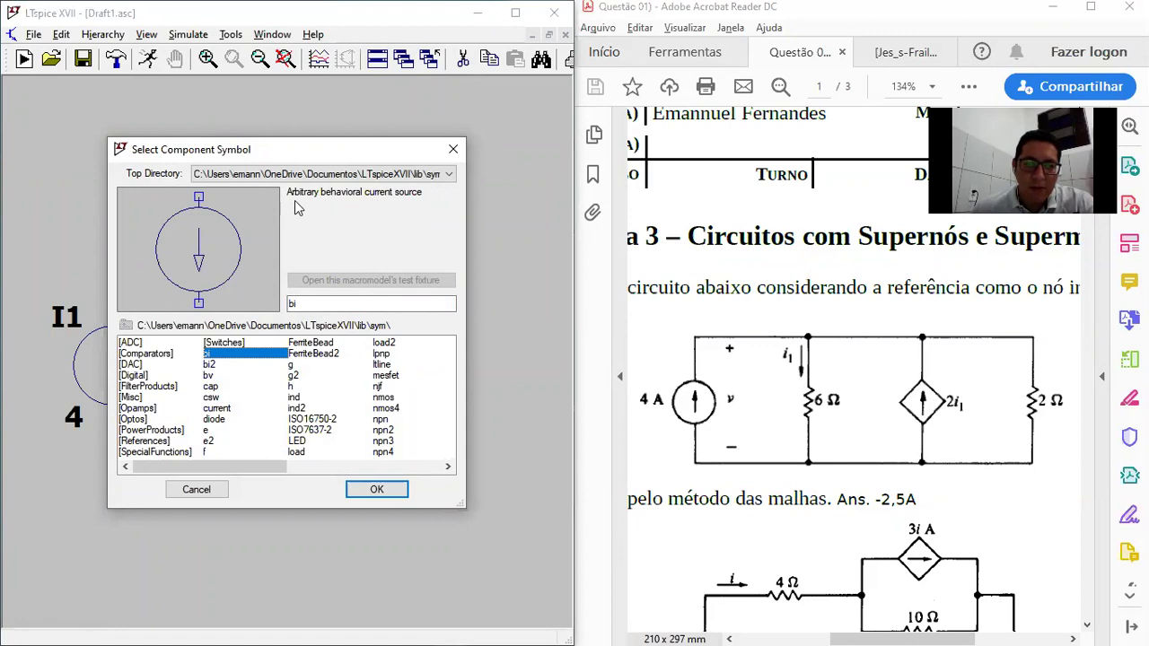
left_click(231, 365)
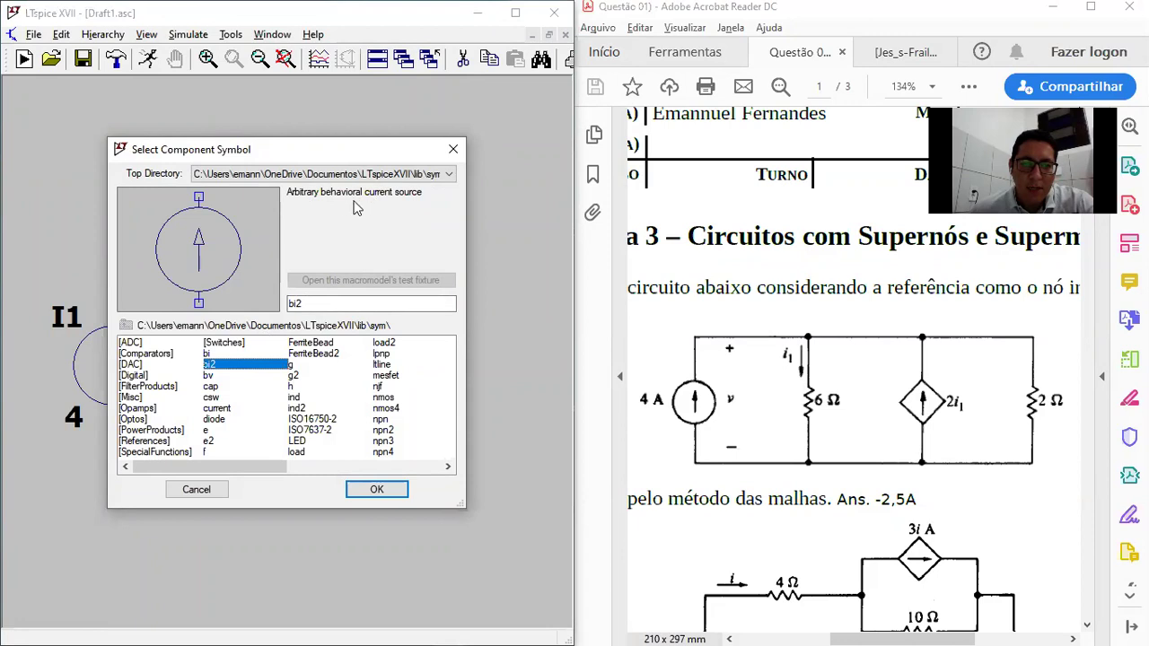
left_click(233, 376)
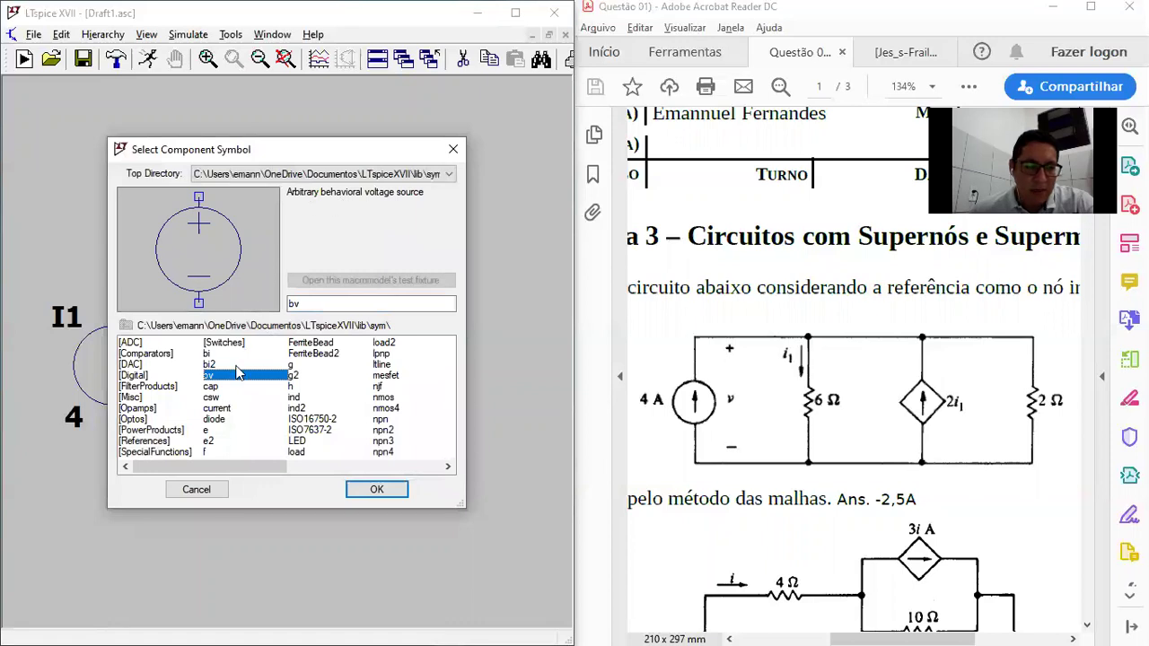
left_click(216, 387)
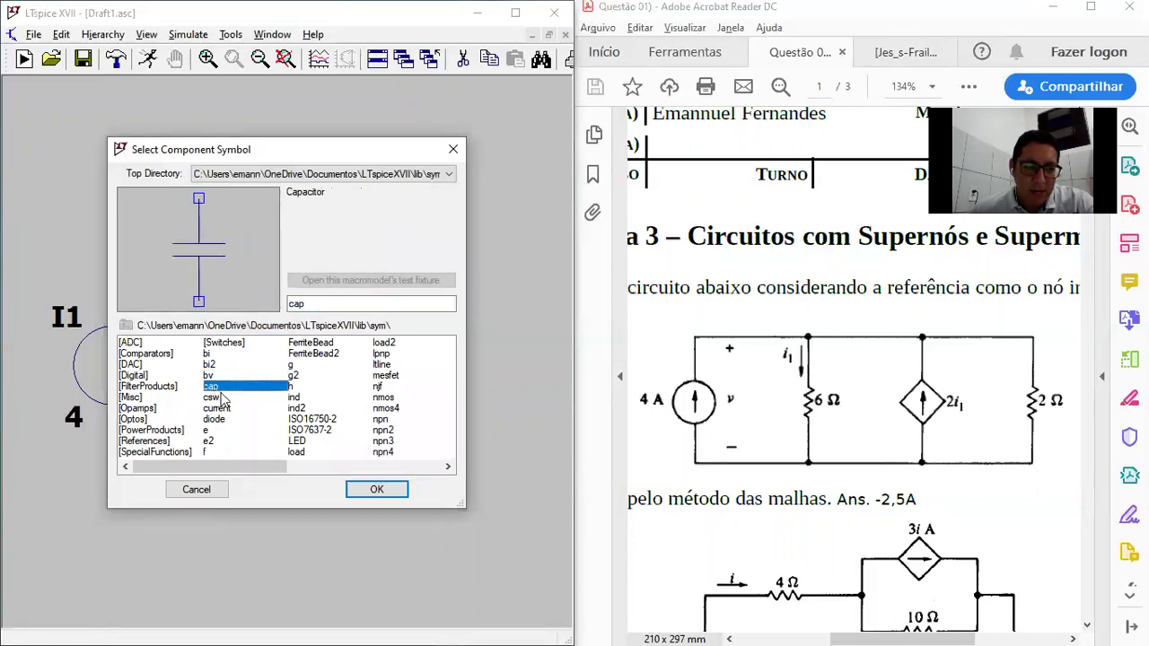
left_click(217, 398)
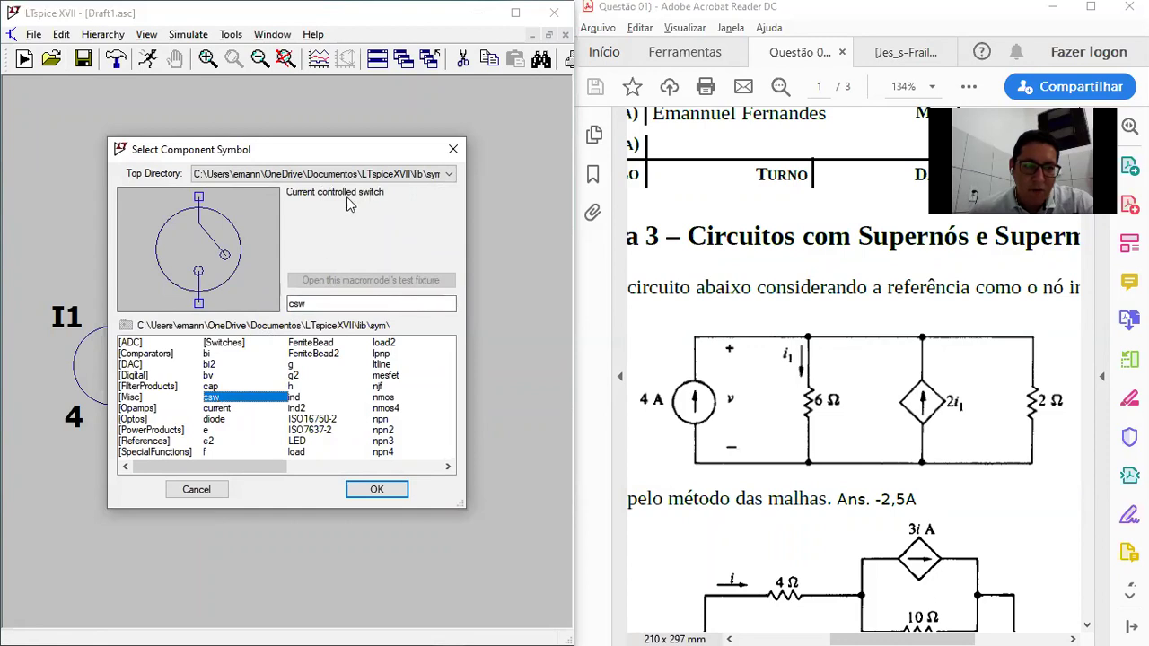
left_click(219, 408)
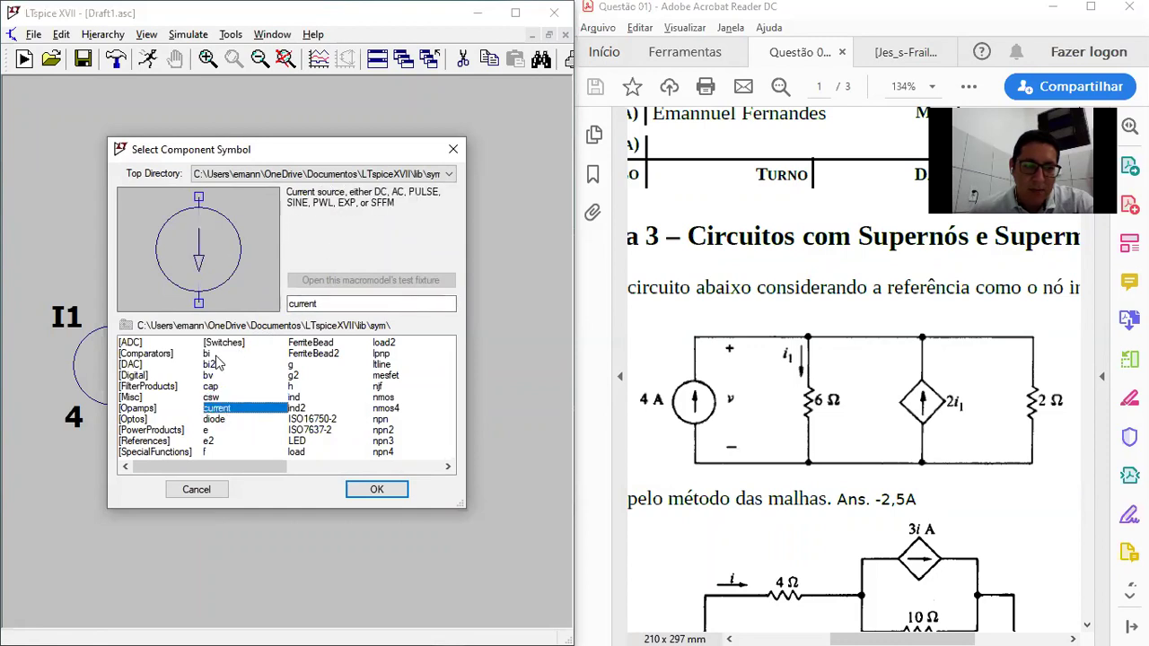
left_click(215, 419)
left_click(213, 430)
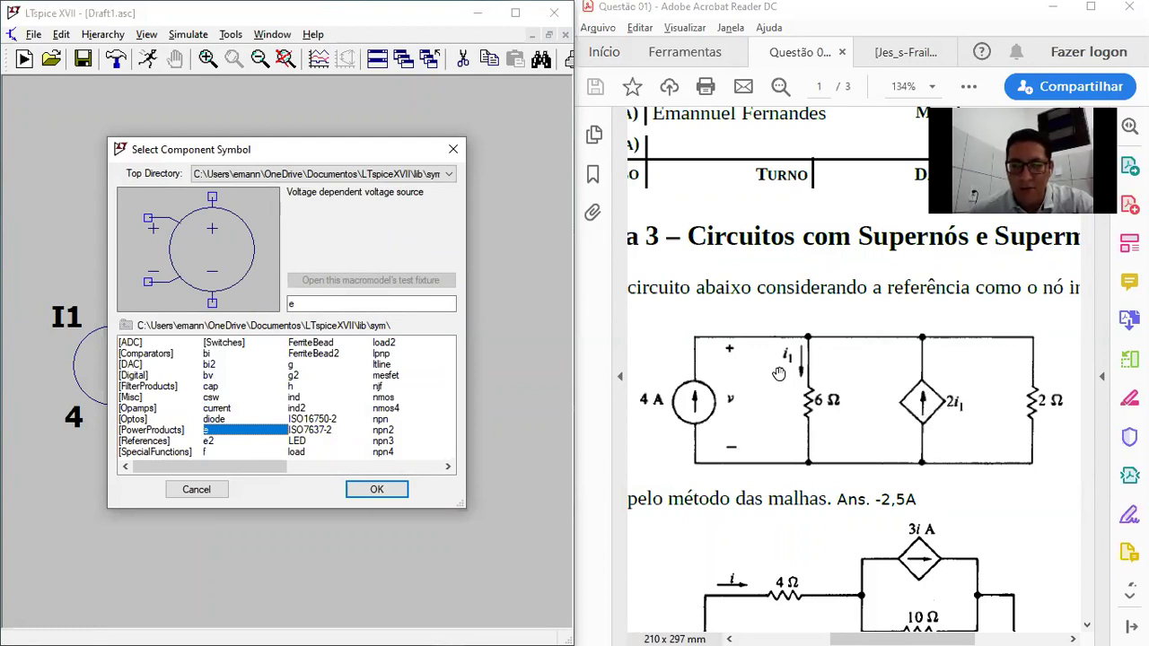
left_click(216, 442)
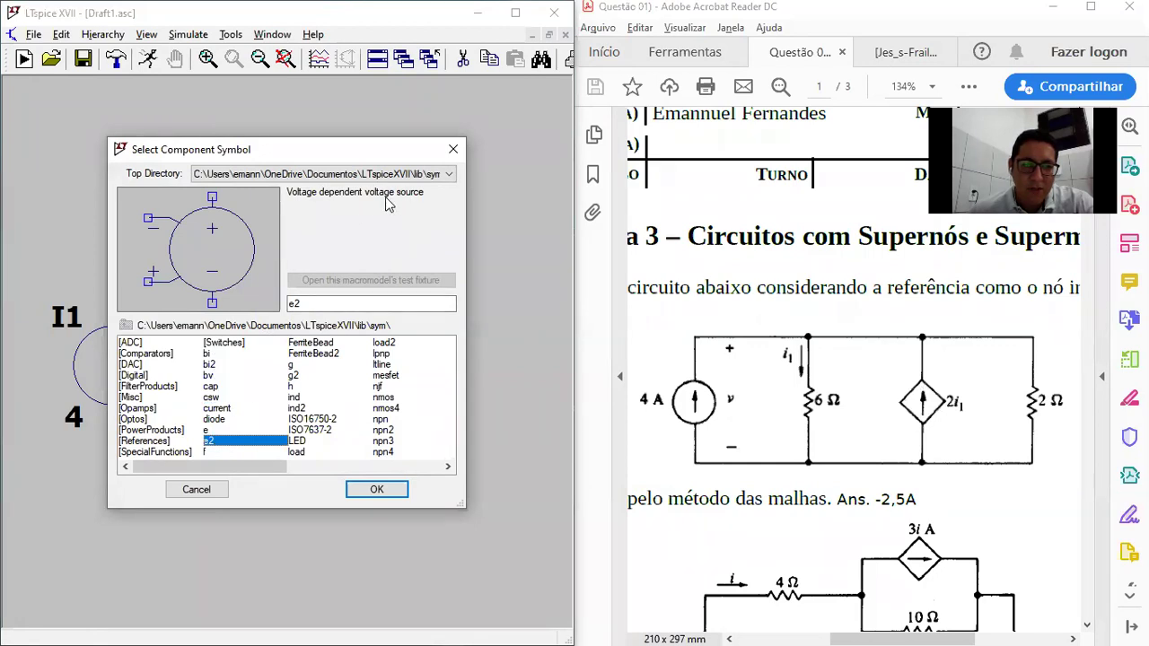
left_click(214, 453)
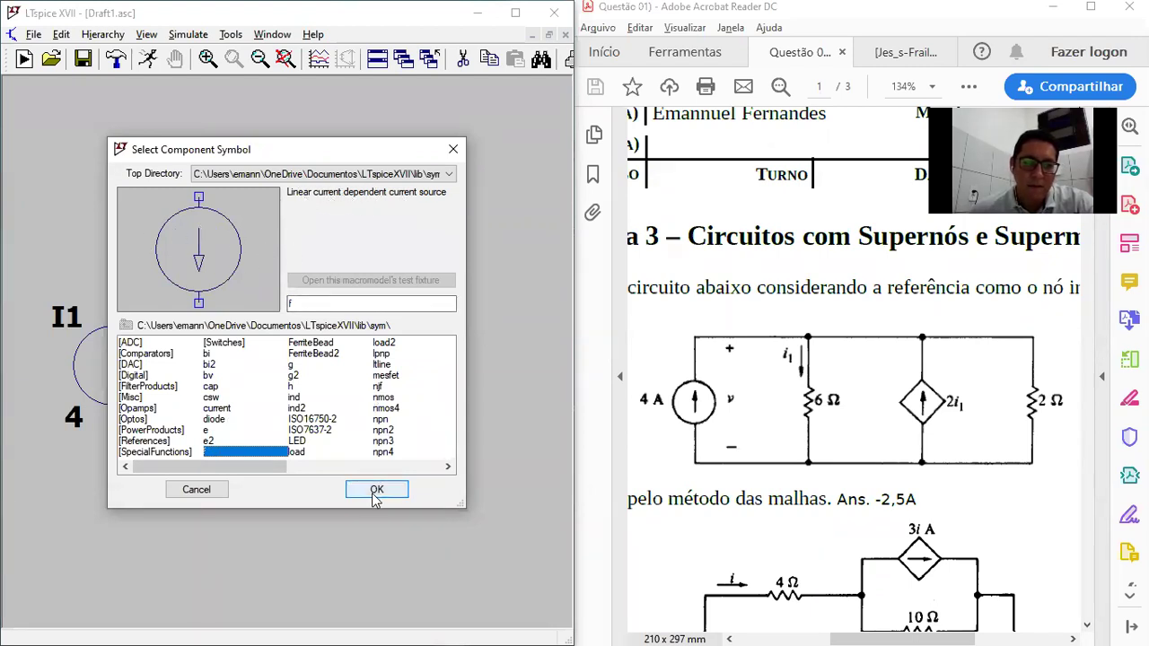
Place one linear current-dependent current source (f) beside the 6 Ω resistor, rotated 180° so its arrow points upward
left_click(213, 431)
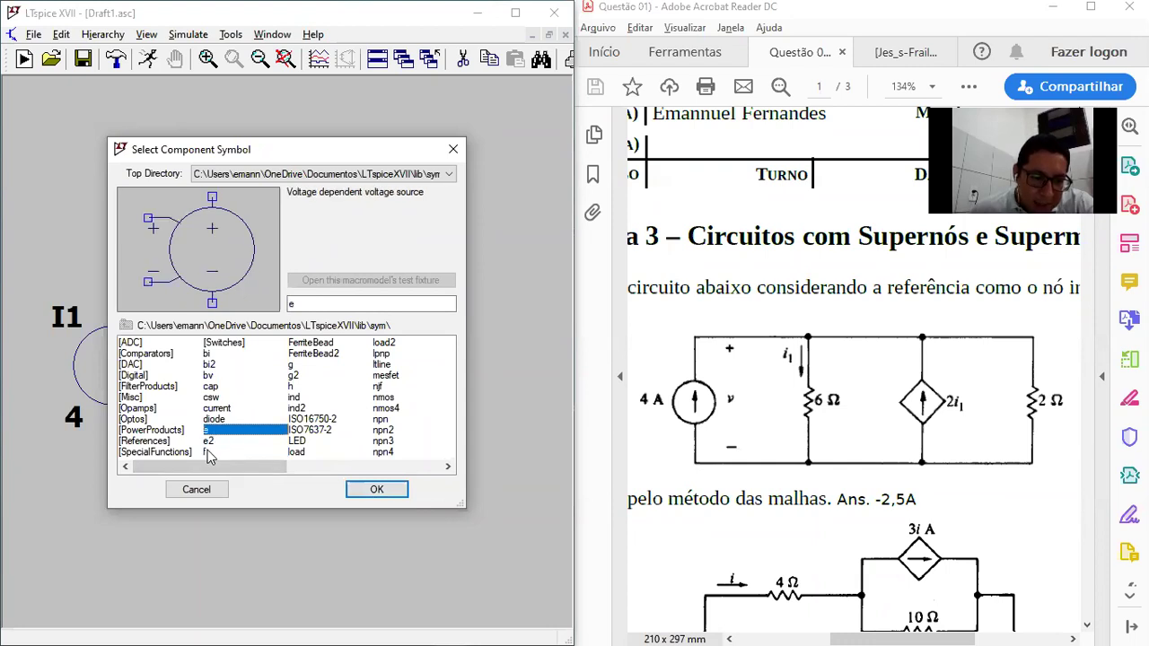
left_click(208, 453)
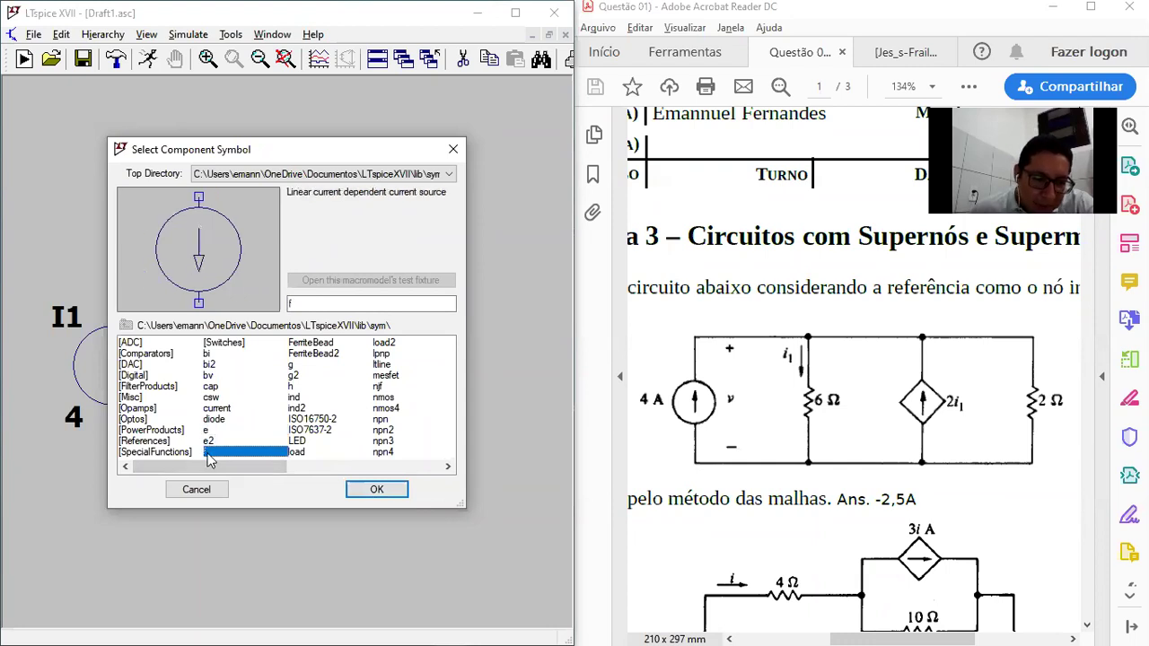
left_click(374, 496)
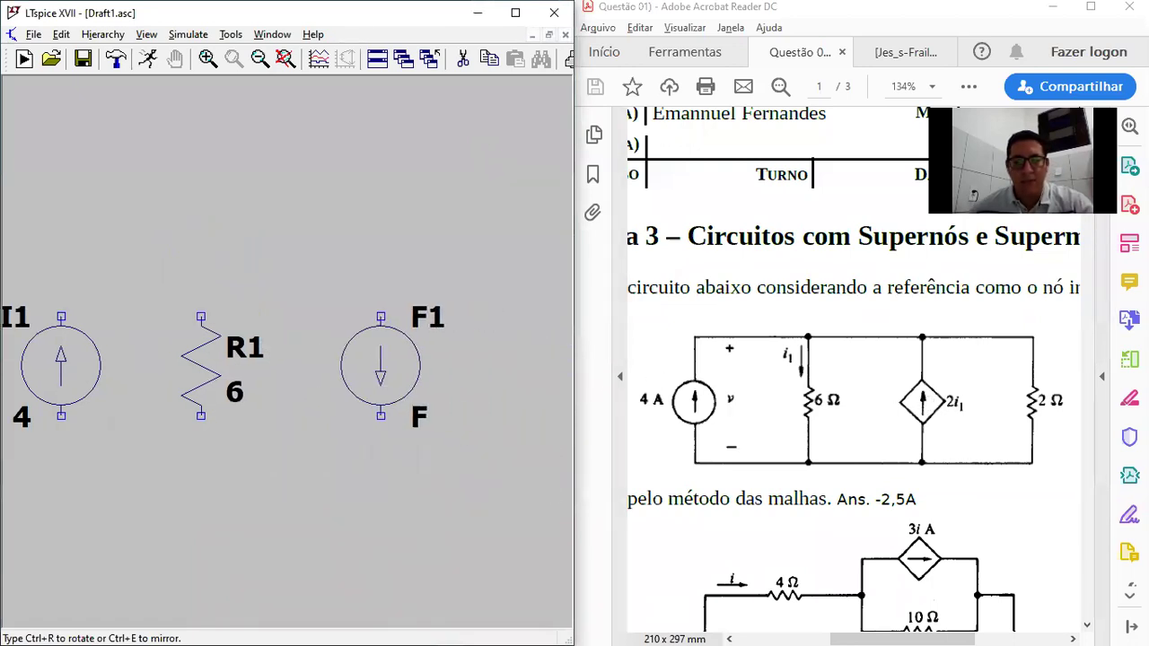
key("ctrl+r")
key("ctrl+r")
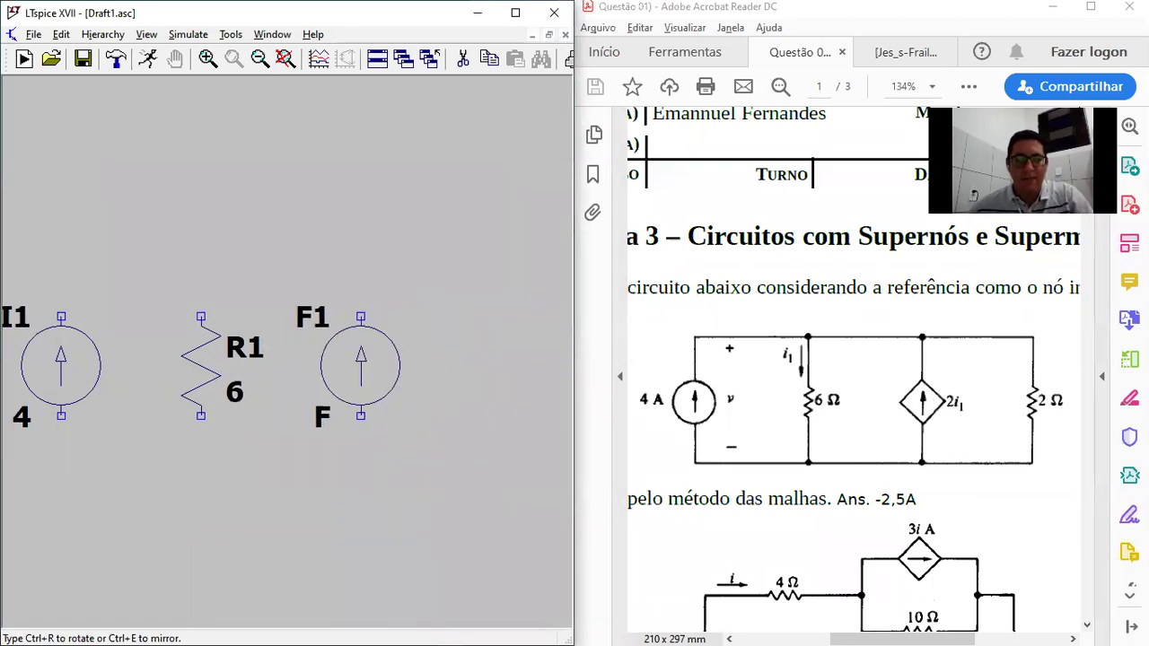
left_click(380, 367)
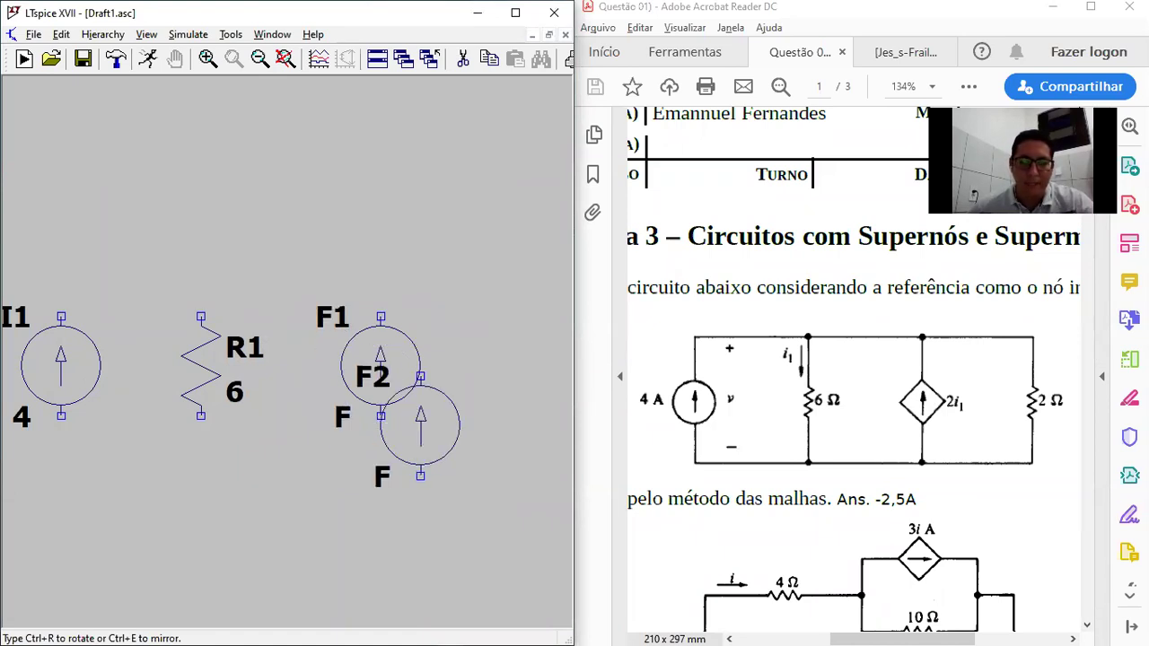
key("Escape")
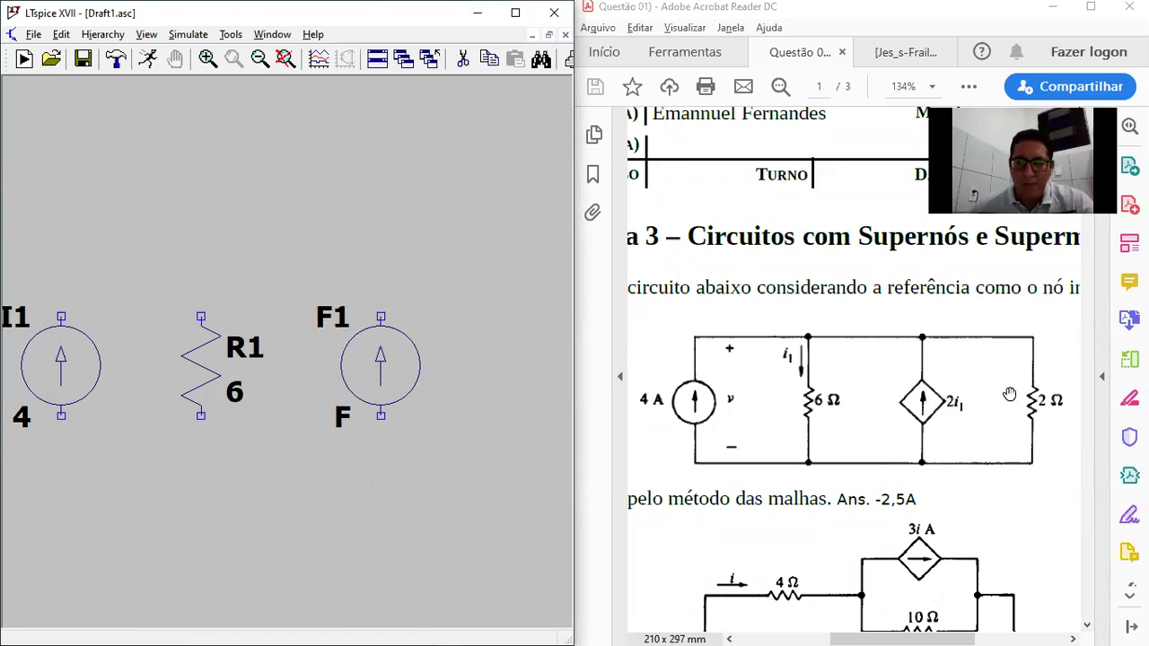
Place a second vertical resistor on the far side of the dependent current source, aligned with the other components
key("r")
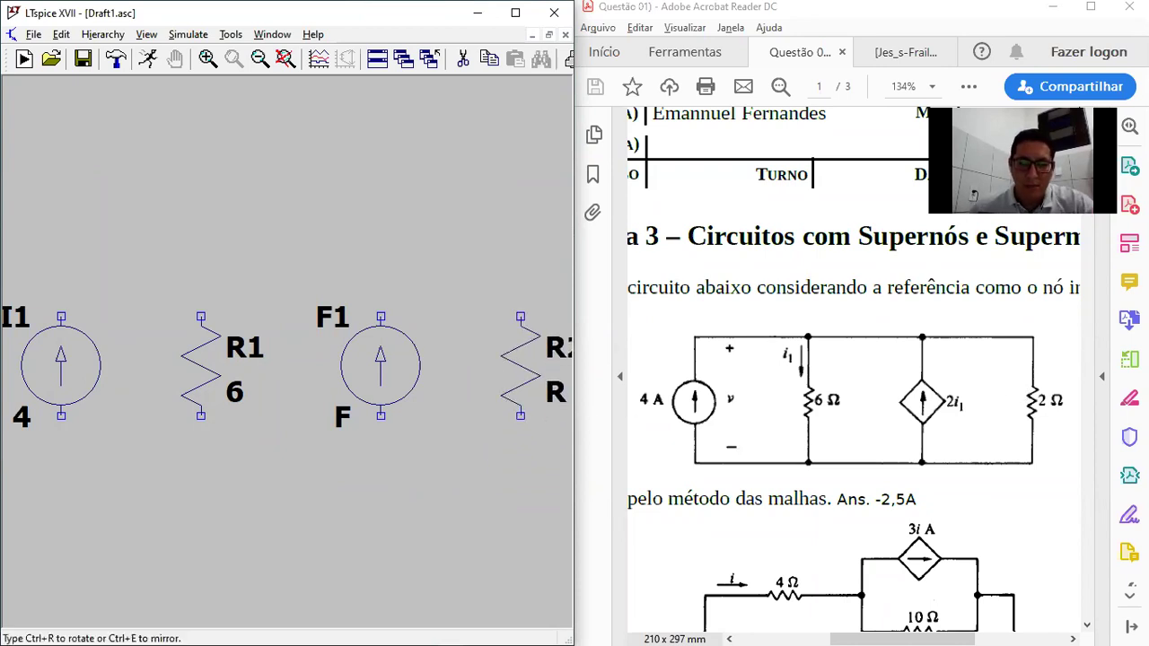
left_click(521, 366)
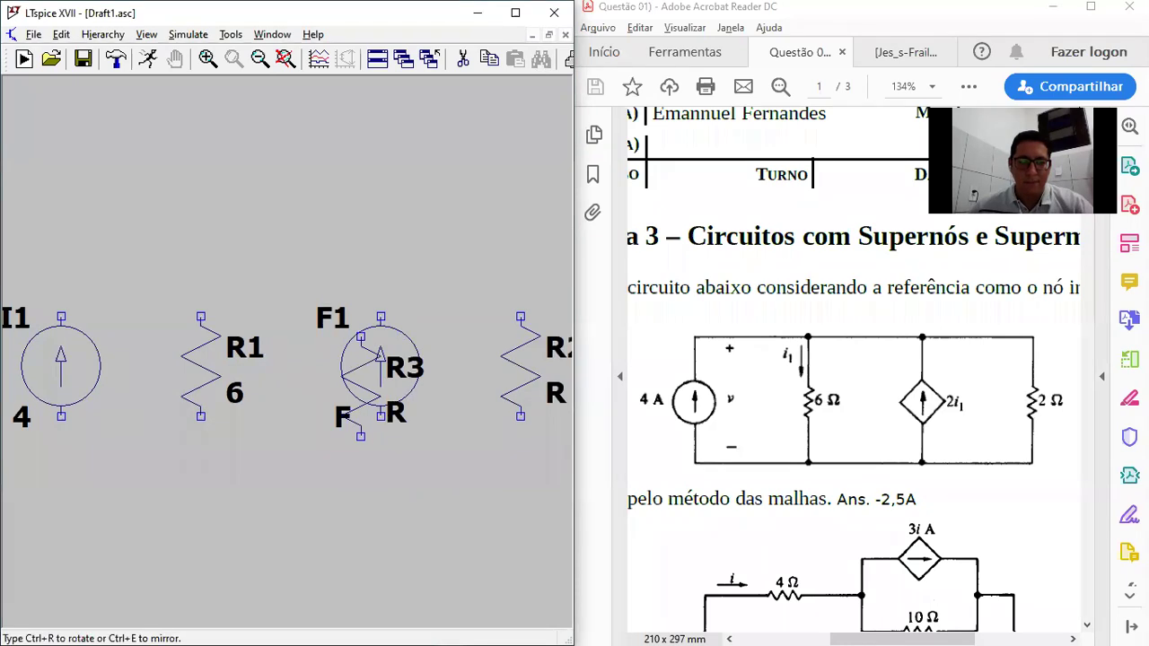
key("Escape")
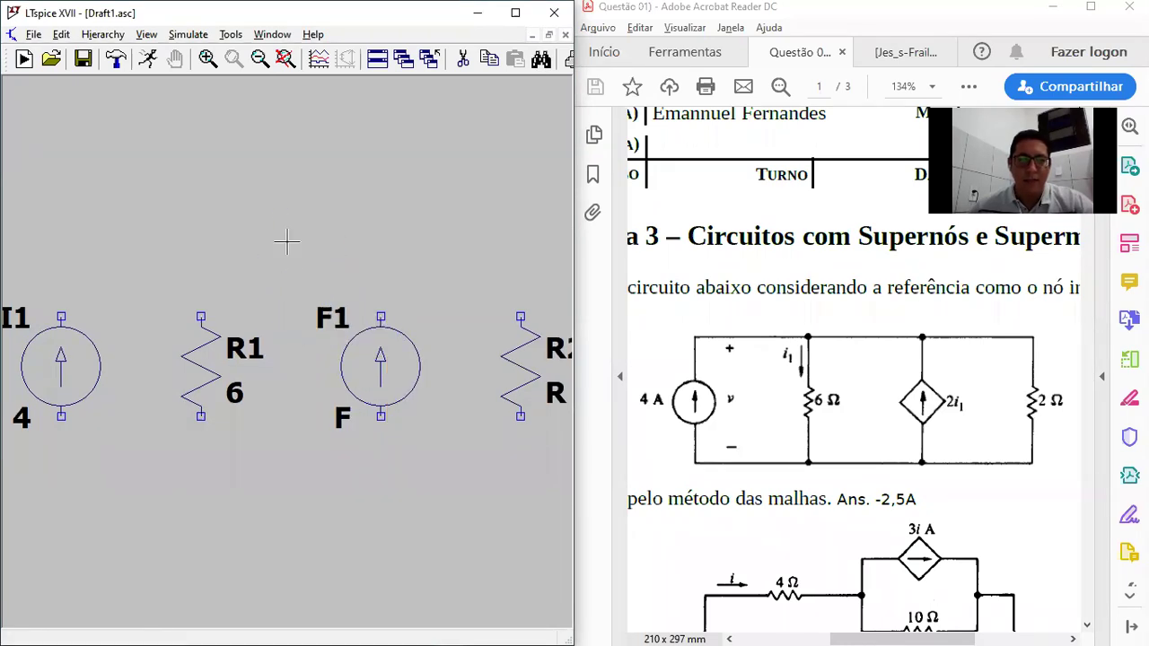
Place a ground symbol below the components, between the 6 Ω resistor and the dependent source
scroll(289, 240, "down", 3)
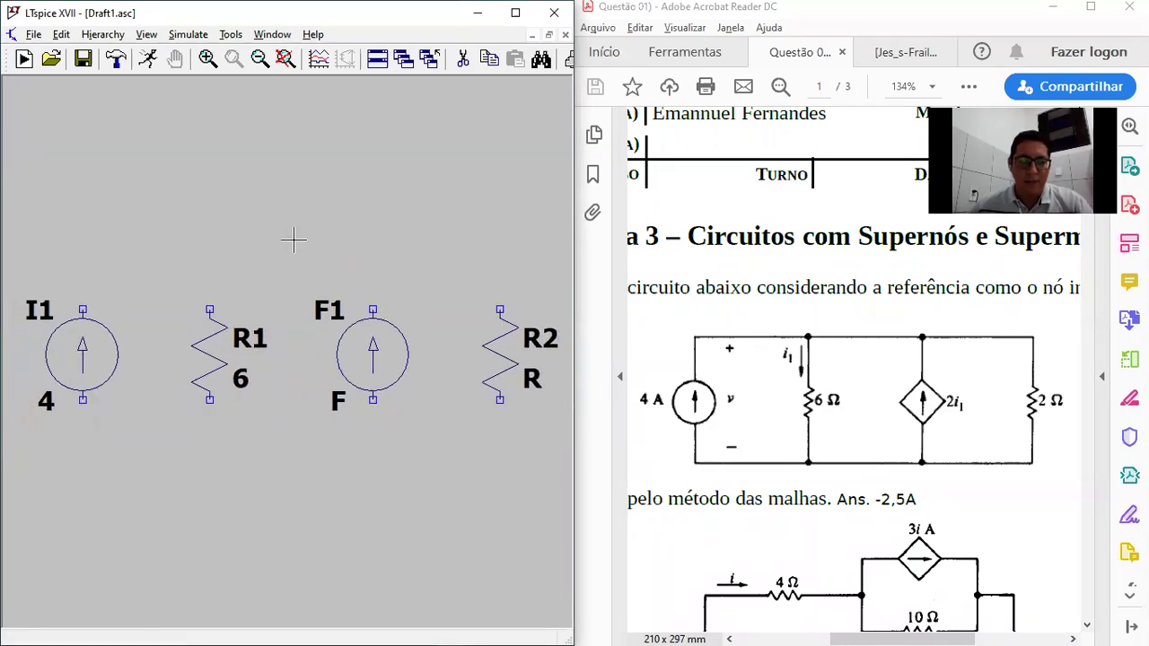
scroll(293, 241, "down", 1)
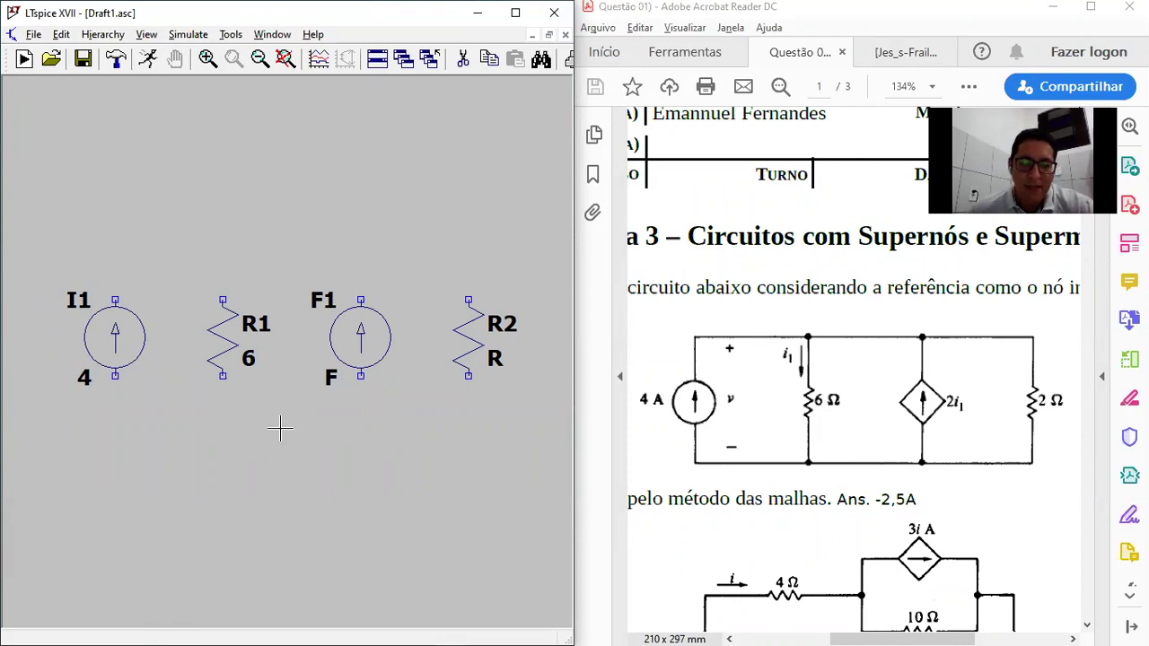
key("g")
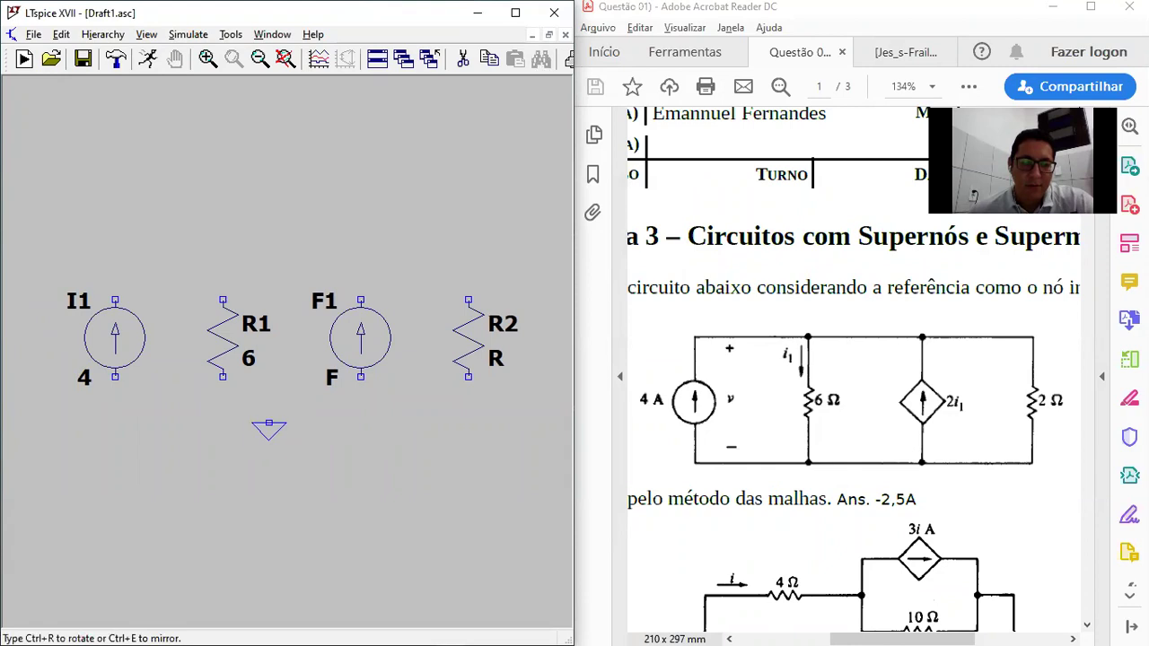
left_click(269, 439)
key("Escape")
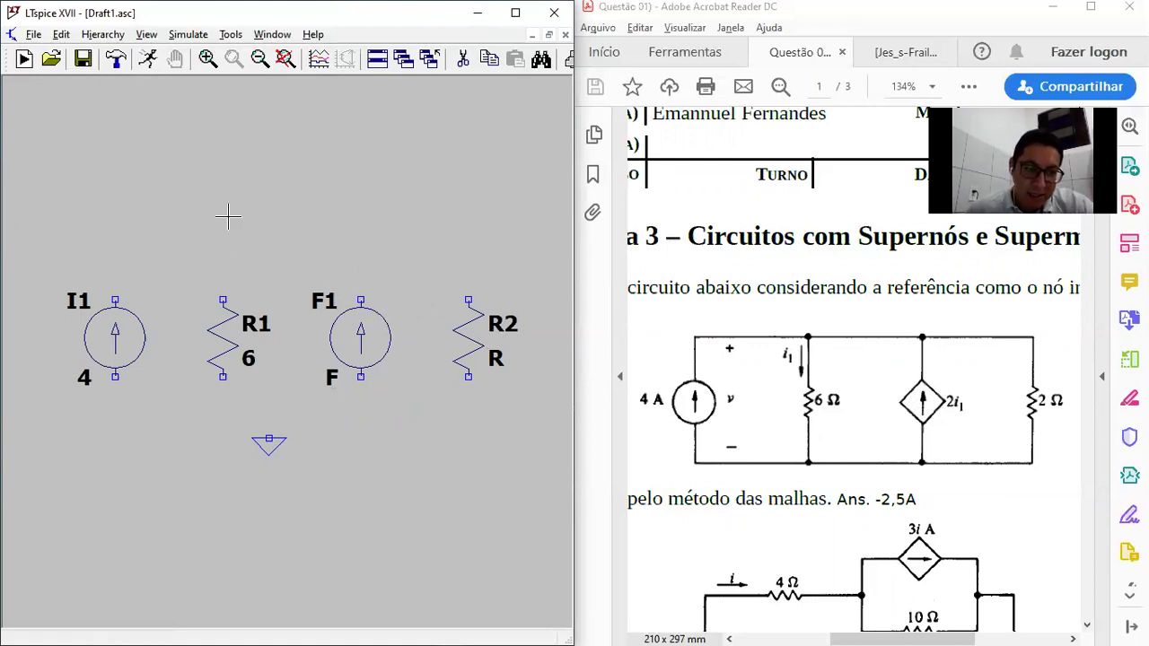
Place one independent voltage source directly above the 6 Ω resistor and set its DC value to 0 V
key("F2")
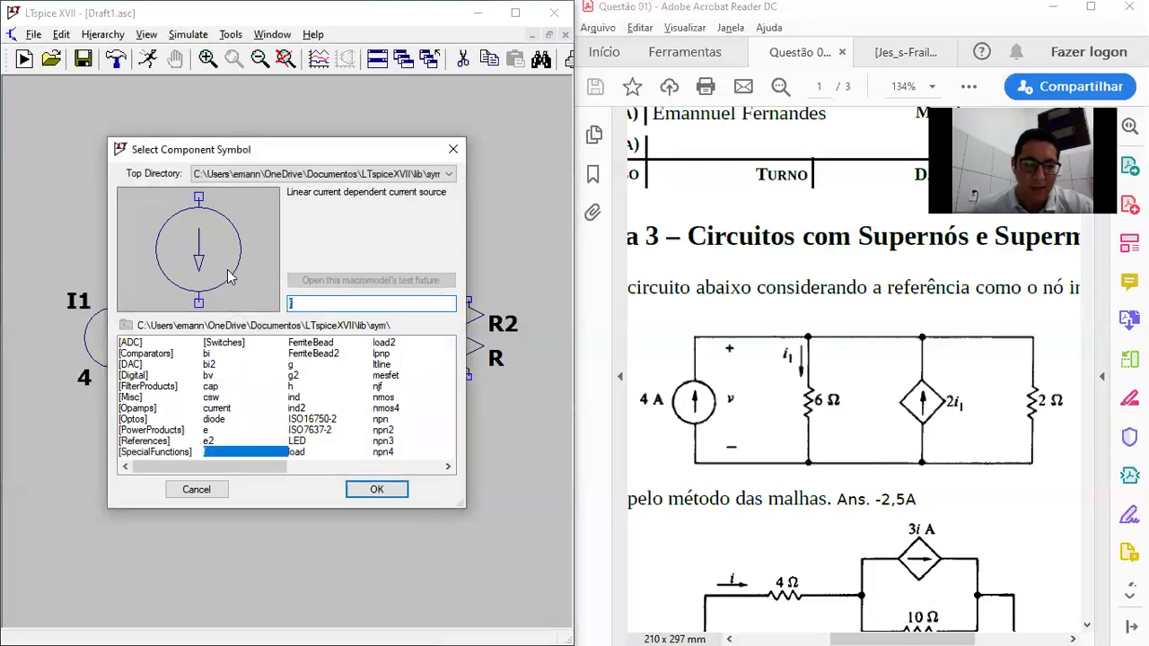
type("voltage")
key("Return")
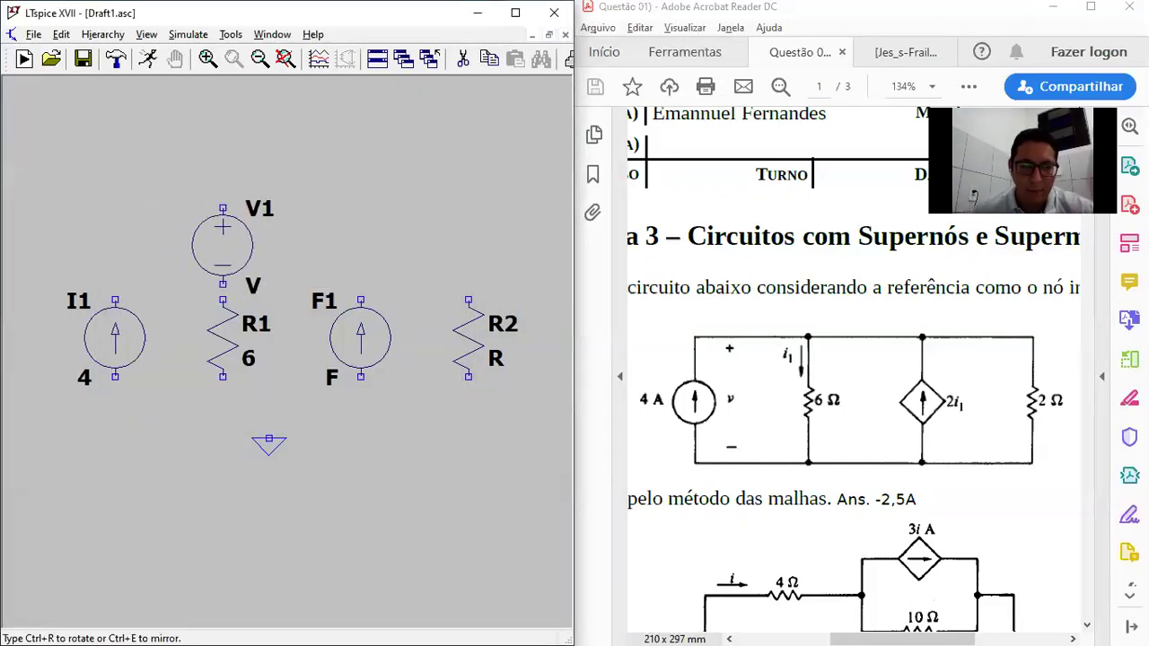
left_click(223, 245)
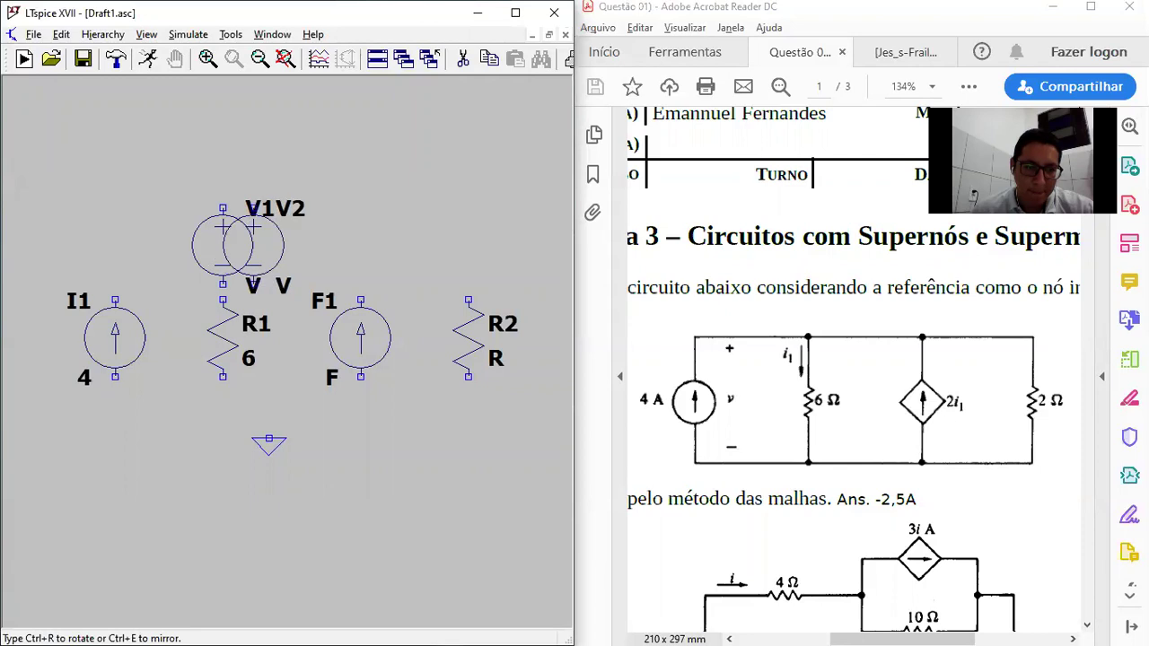
right_click(257, 230)
right_click(238, 247)
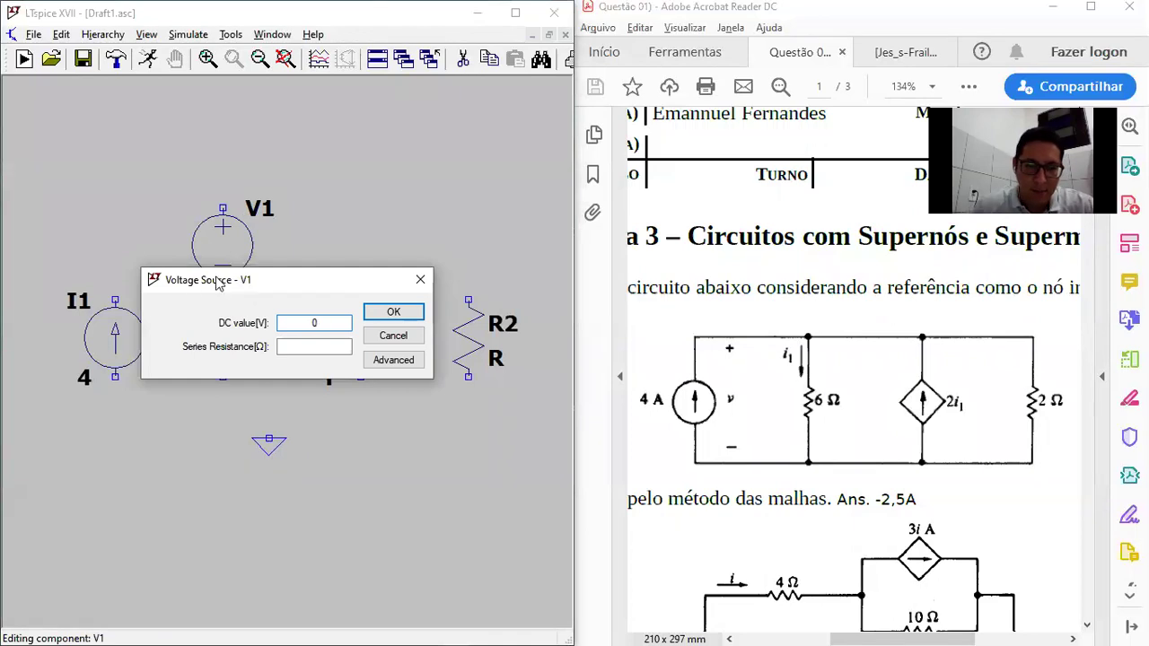
left_click(393, 311)
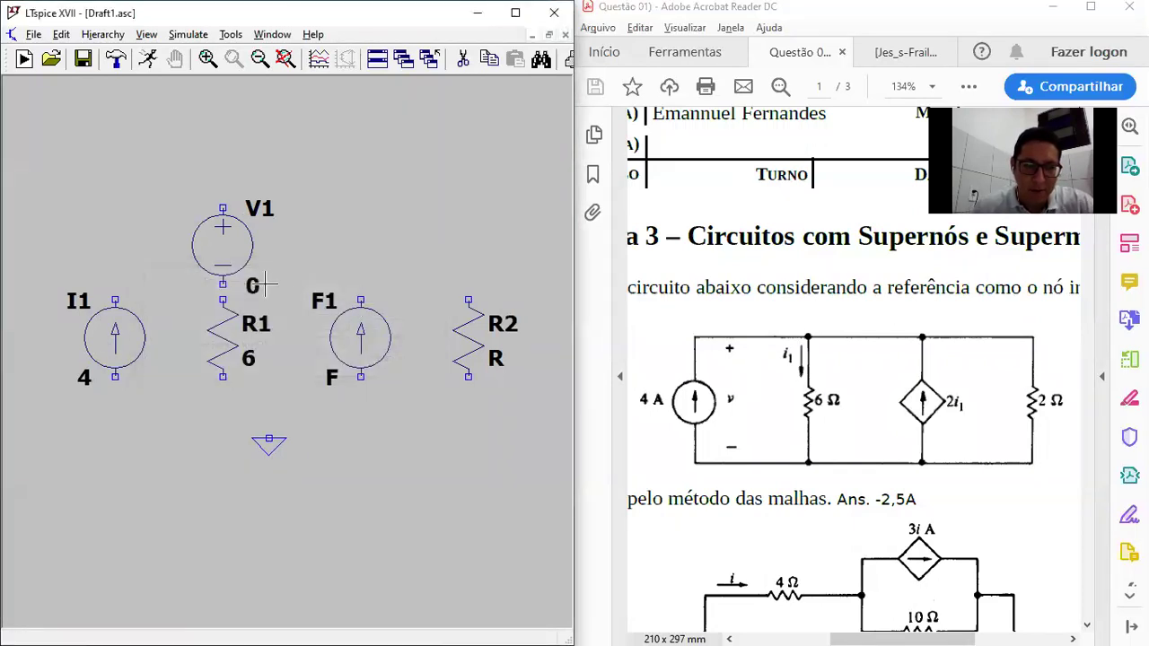
Rename the voltage source above the 6 Ω resistor to VA
right_click(269, 206)
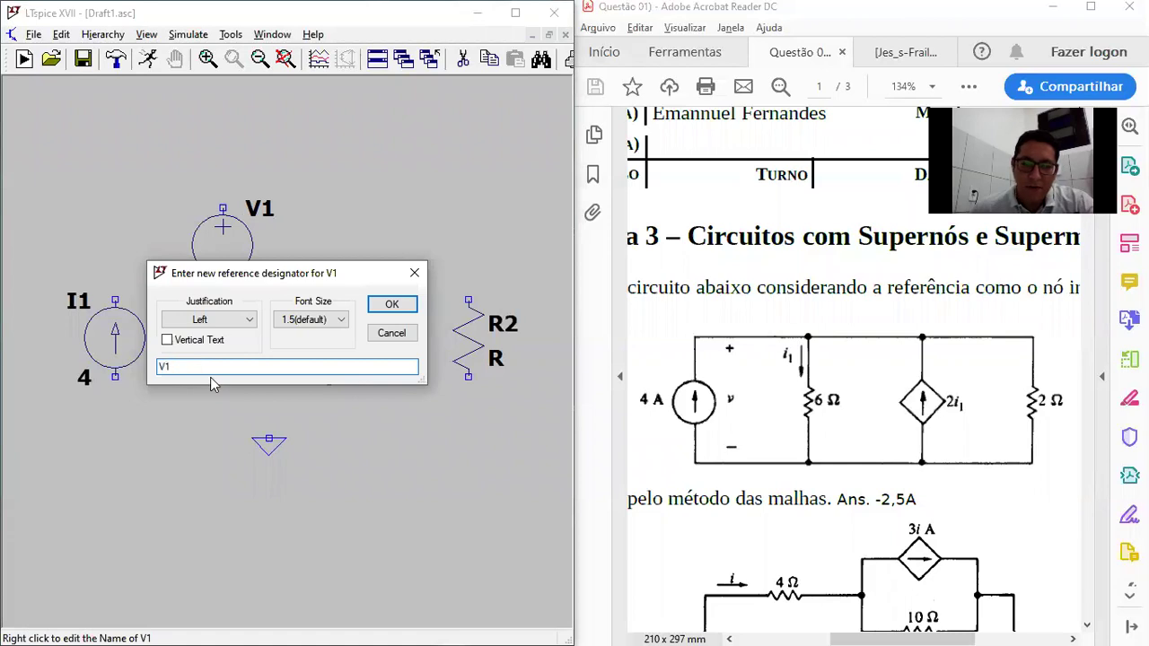
key("BackSpace")
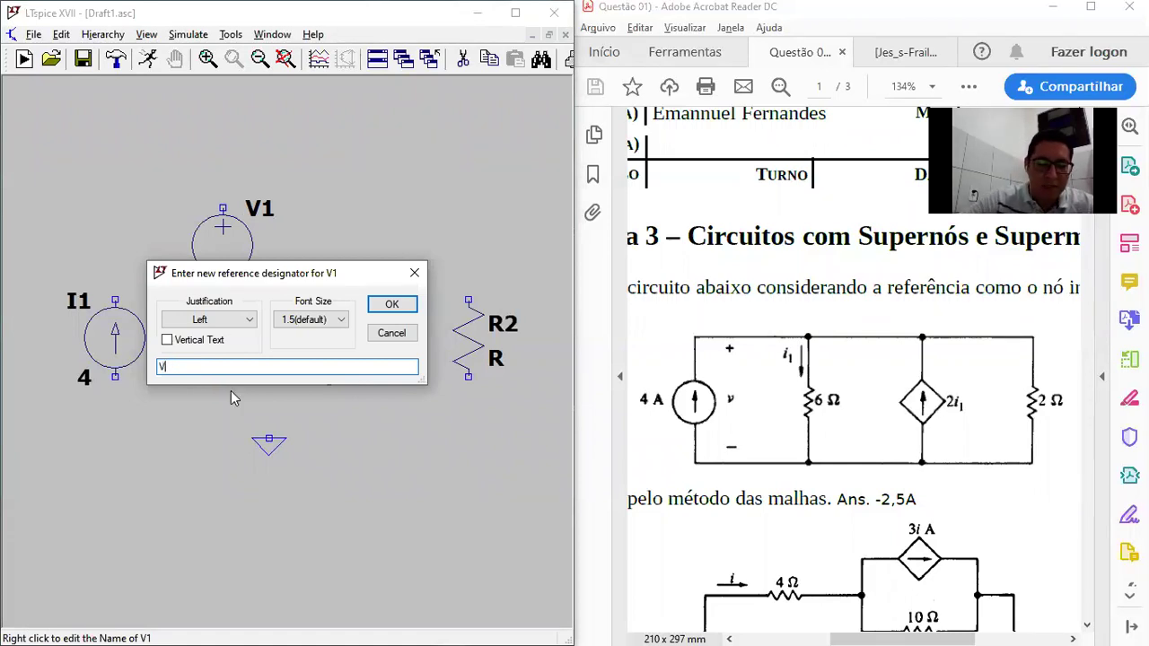
type("a")
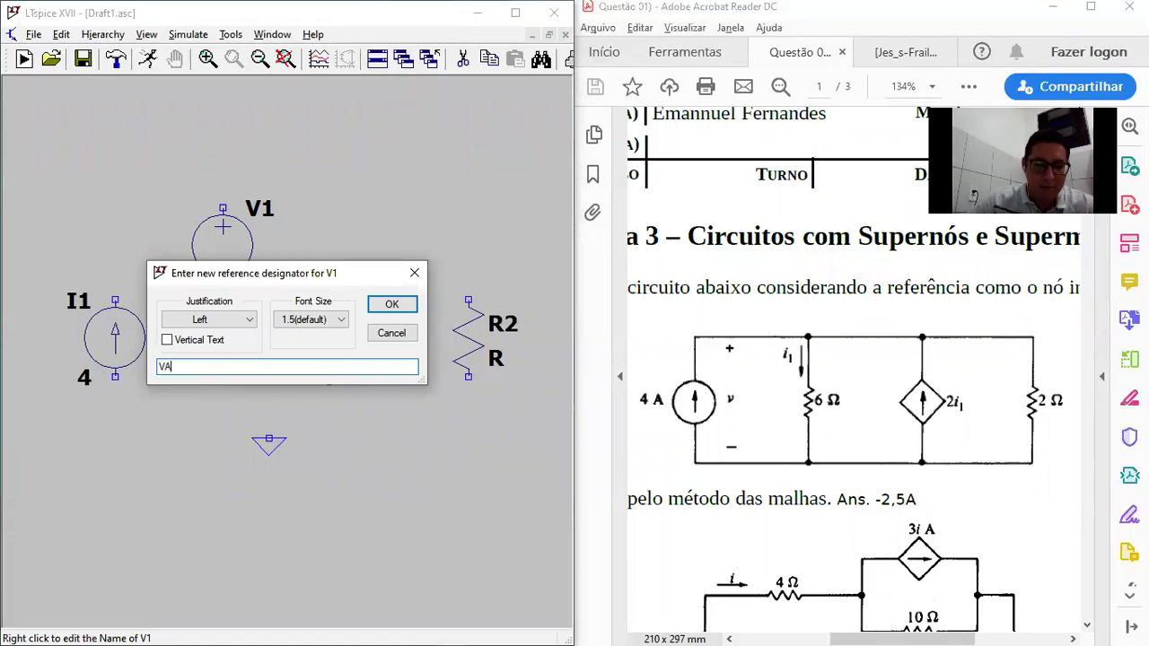
left_click(388, 304)
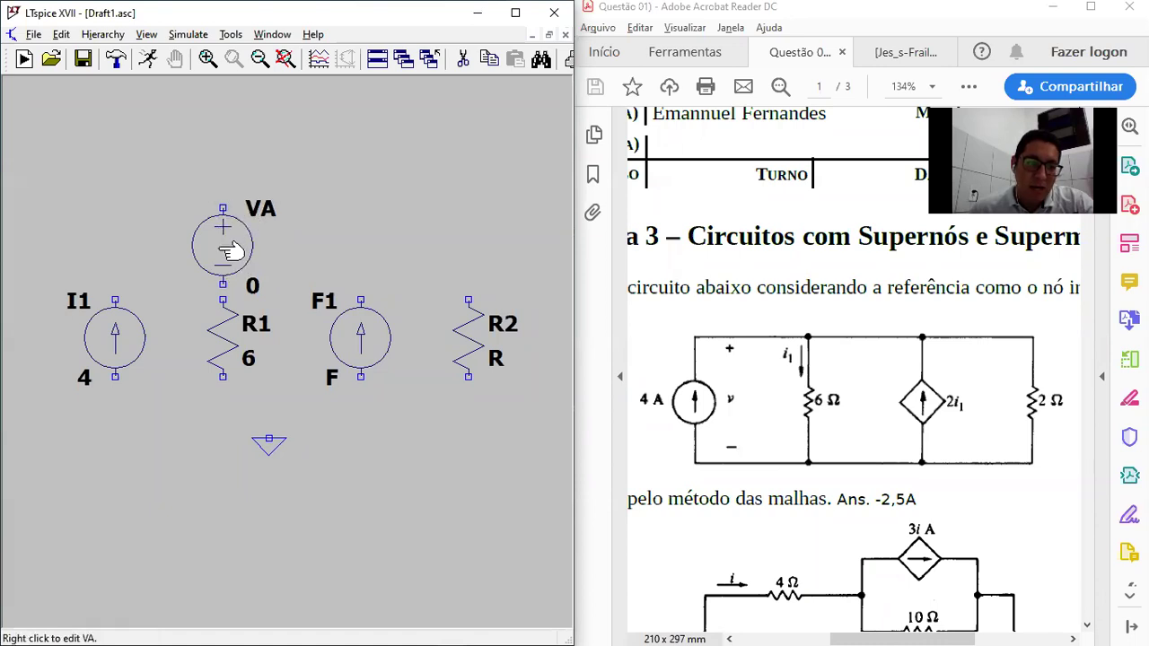
Set the dependent current source's Value to VA and Value2 to 2, with Value2 visible on the schematic
right_click(378, 337)
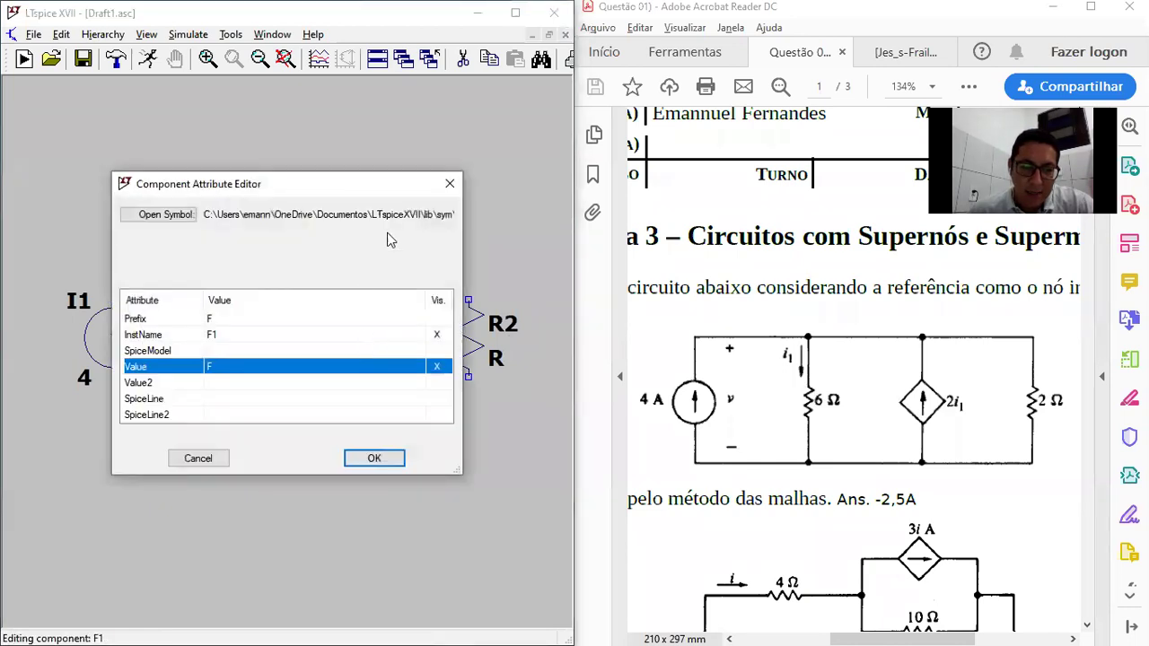
left_click(449, 185)
right_click(371, 340)
left_click_drag(245, 183, 449, 181)
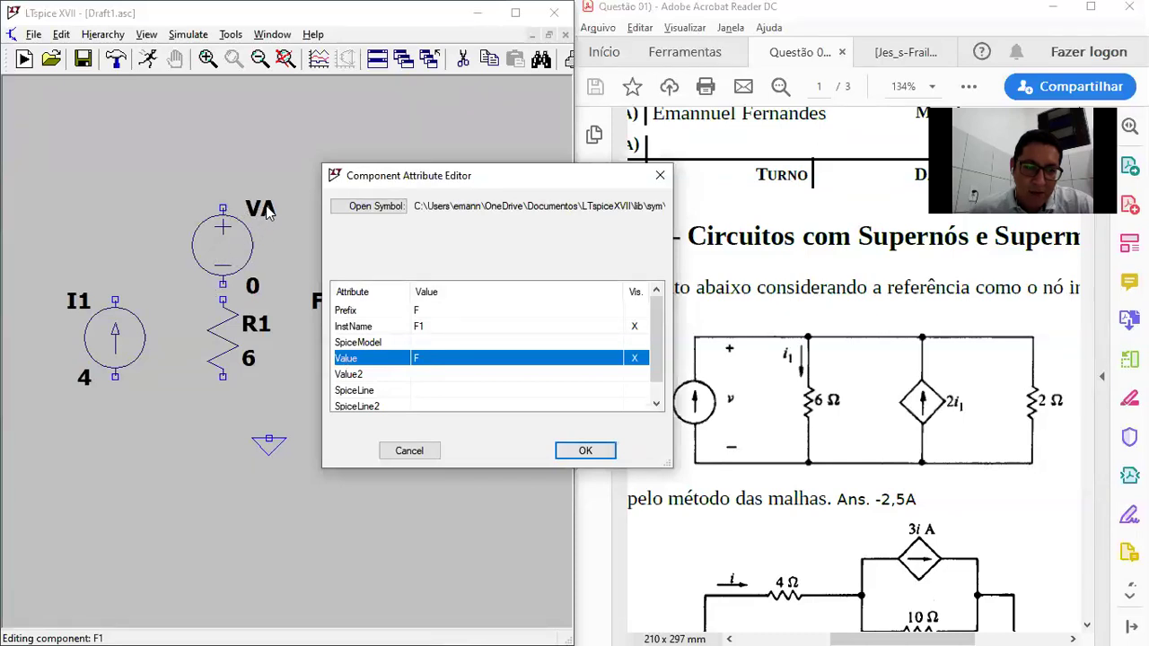
left_click(435, 360)
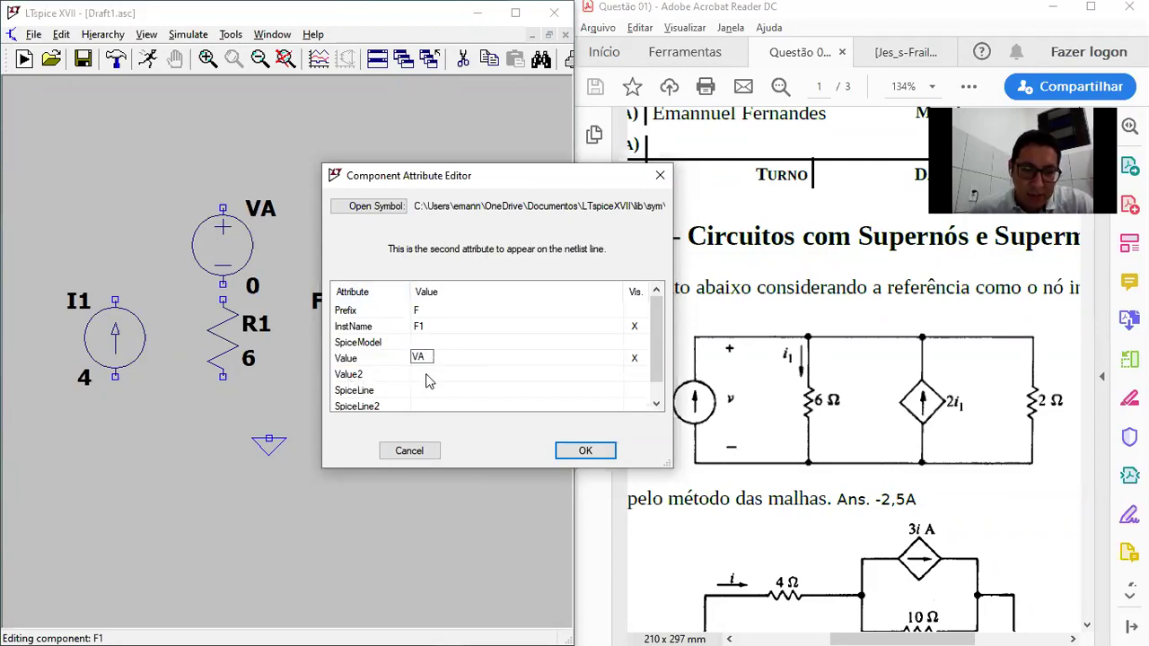
left_click(436, 376)
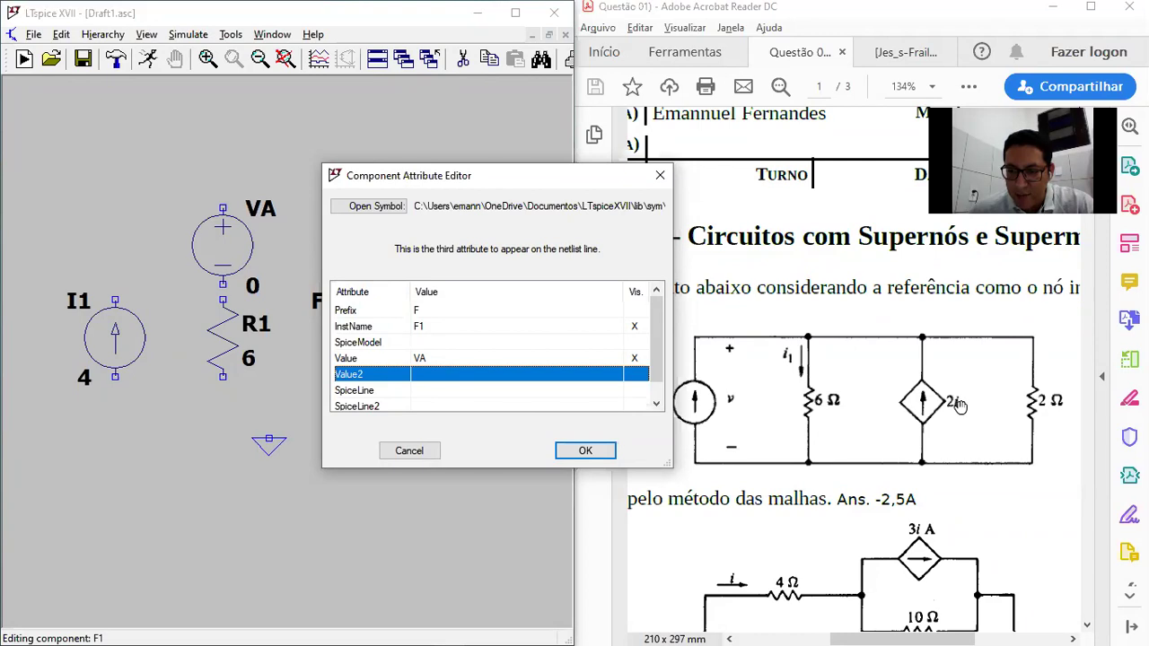
left_click(429, 374)
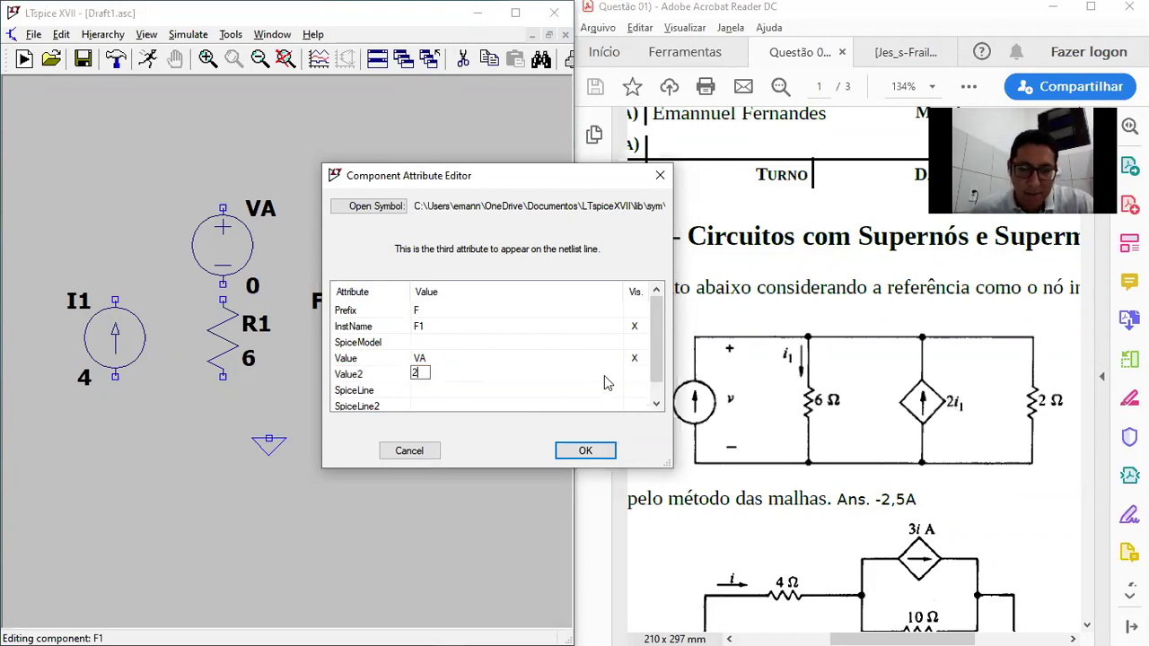
left_click(558, 373)
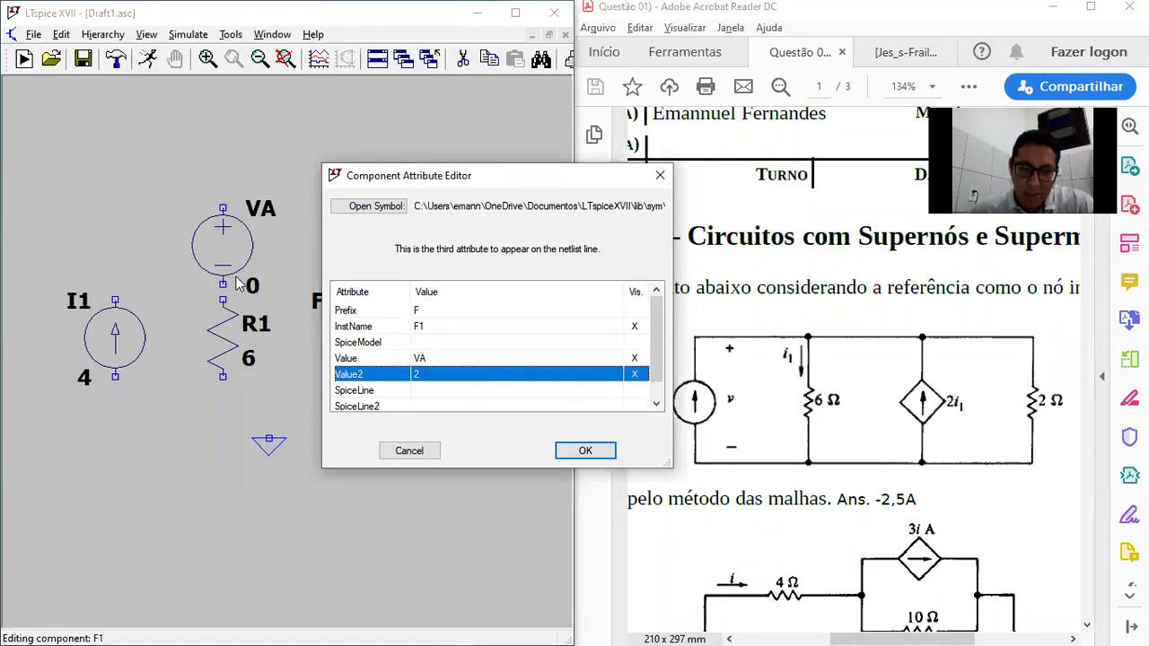
left_click(587, 458)
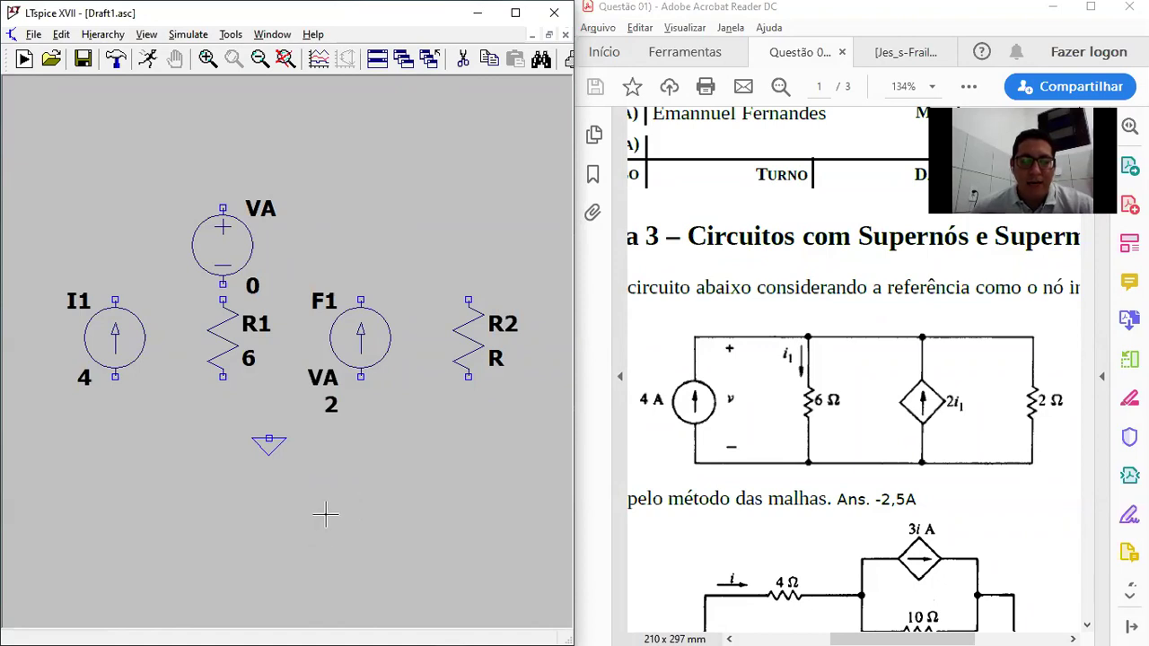
Wire the upper terminals of the 4 A source, VA, the dependent source and the second resistor together along a common top rail
key("F3")
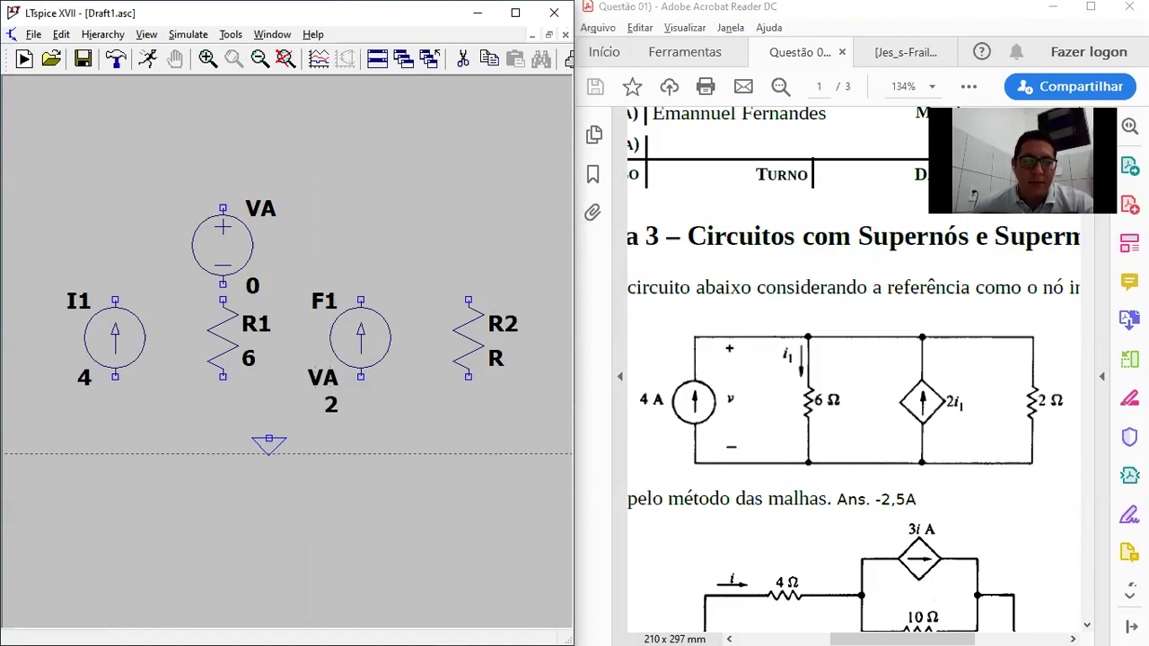
left_click(115, 300)
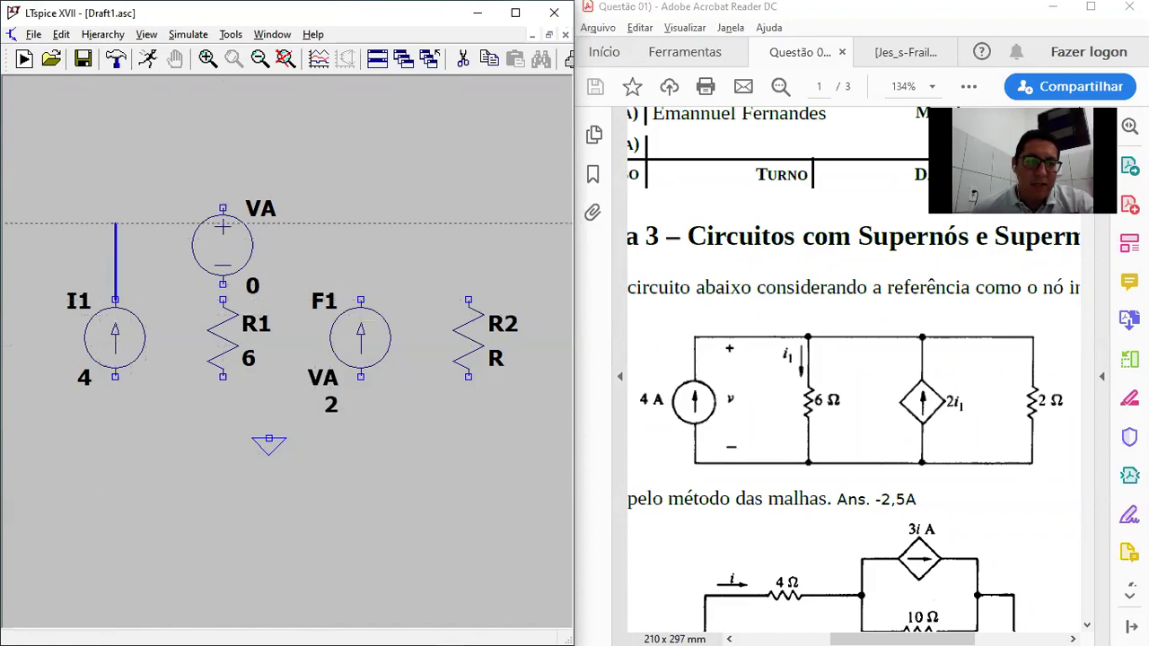
left_click(115, 191)
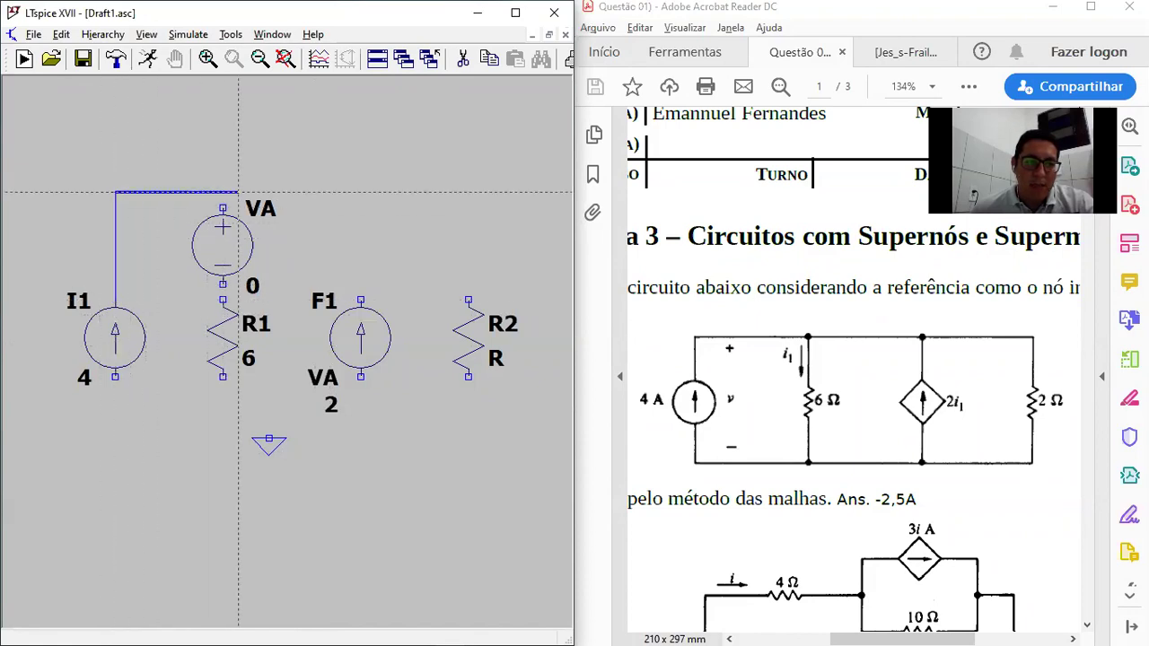
left_click(222, 191)
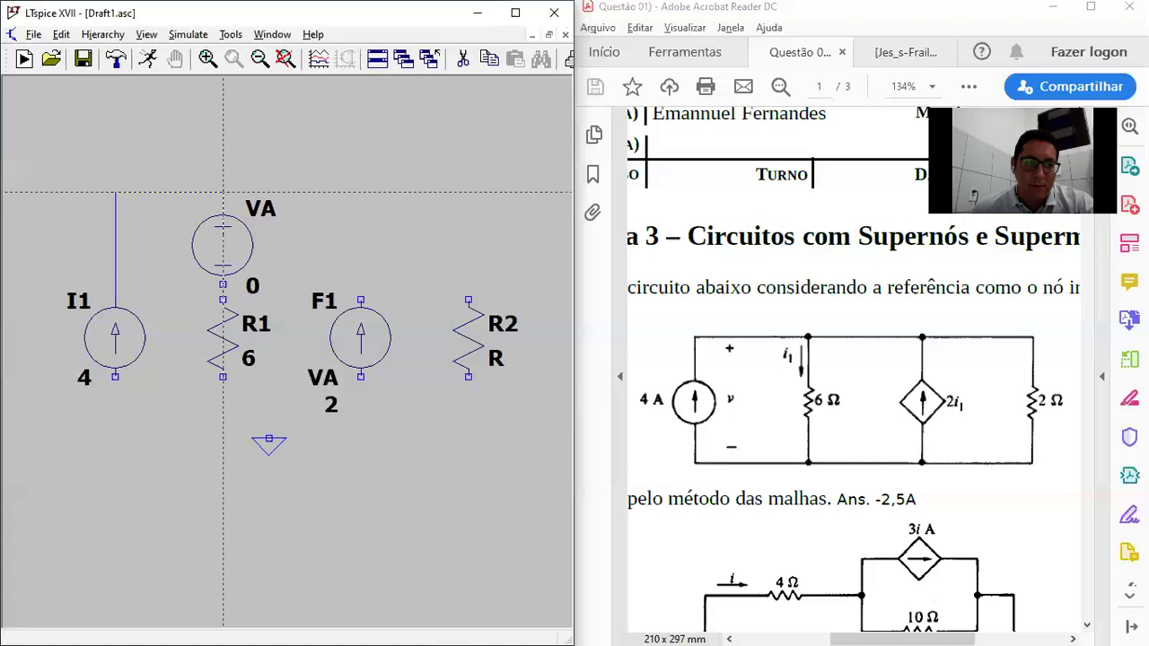
left_click(347, 301)
left_click(361, 207)
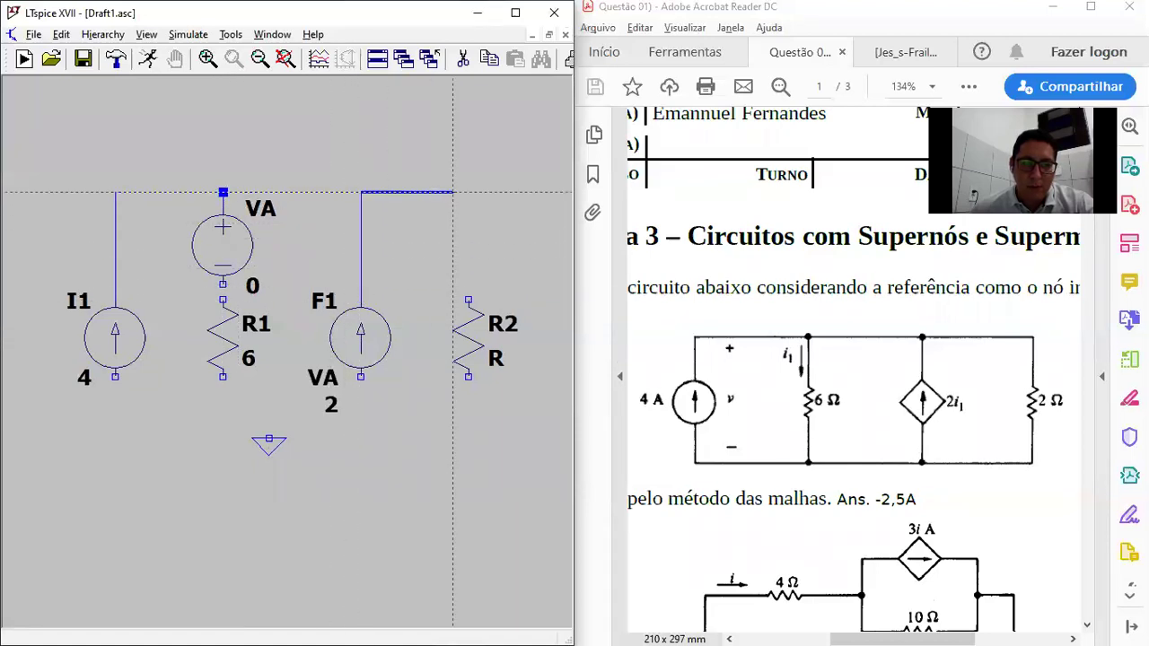
left_click(467, 299)
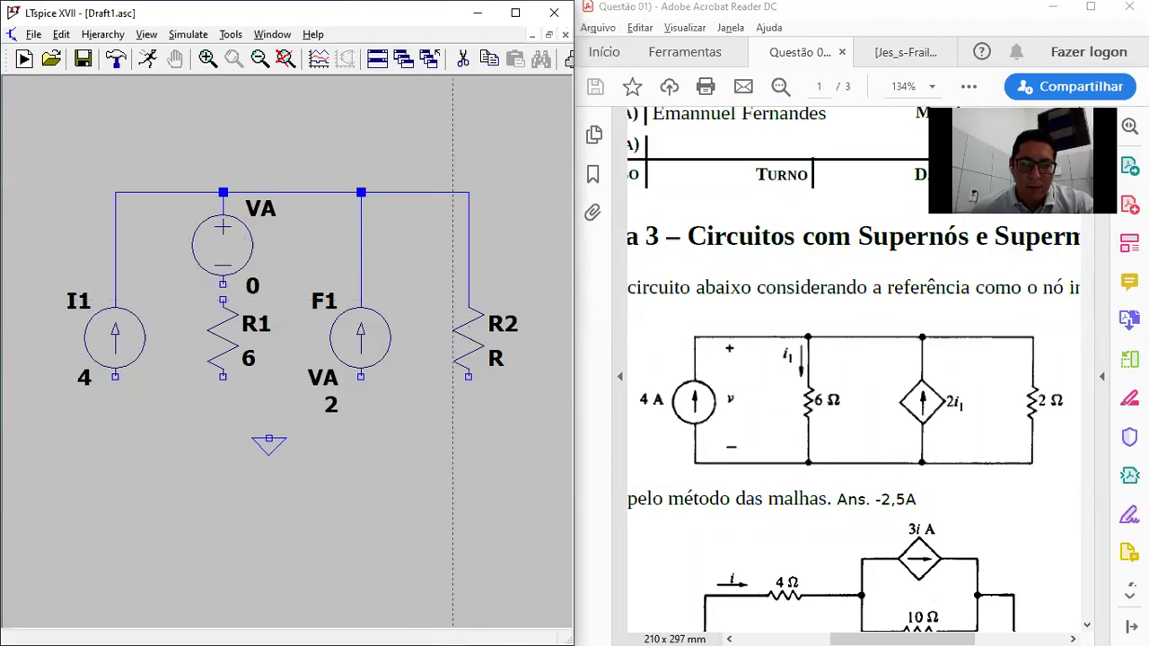
Wire the lower terminals of both current sources and both resistors along a common bottom rail connected to the ground symbol
left_click(468, 422)
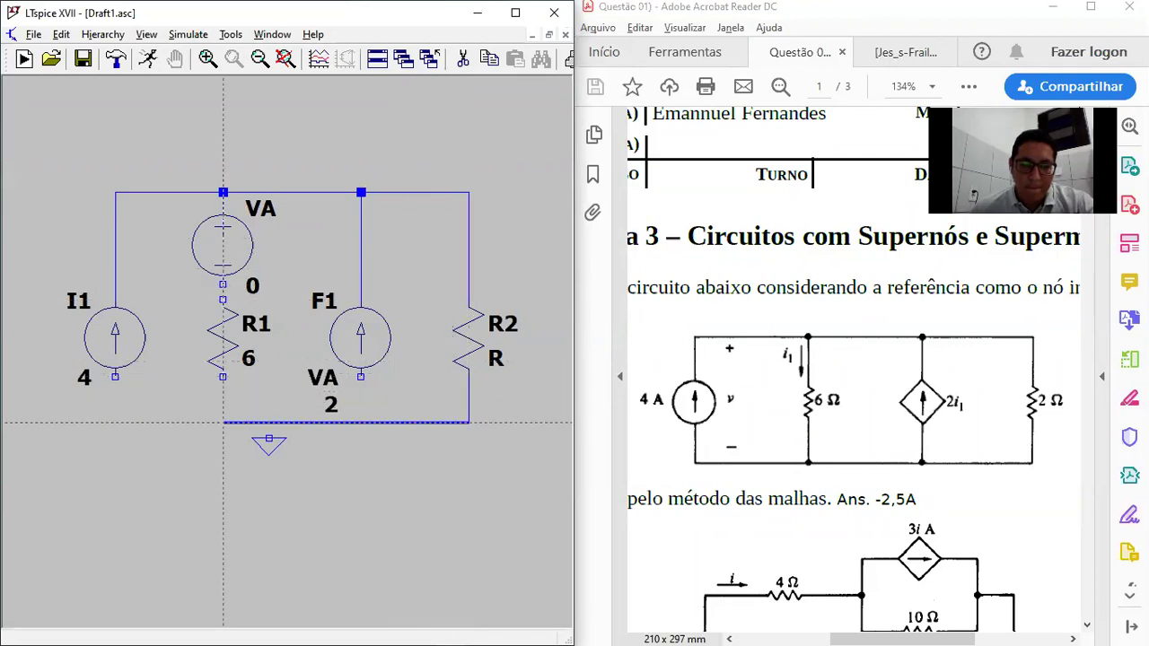
left_click(115, 421)
left_click(114, 376)
left_click(223, 422)
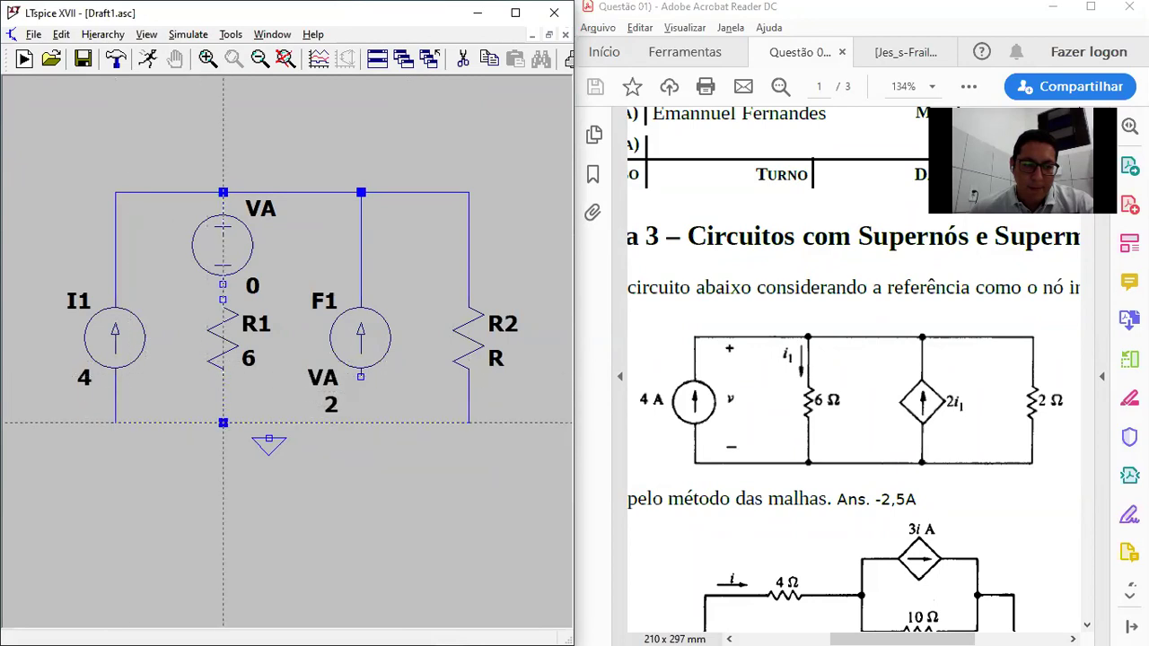
left_click(361, 422)
left_click(268, 421)
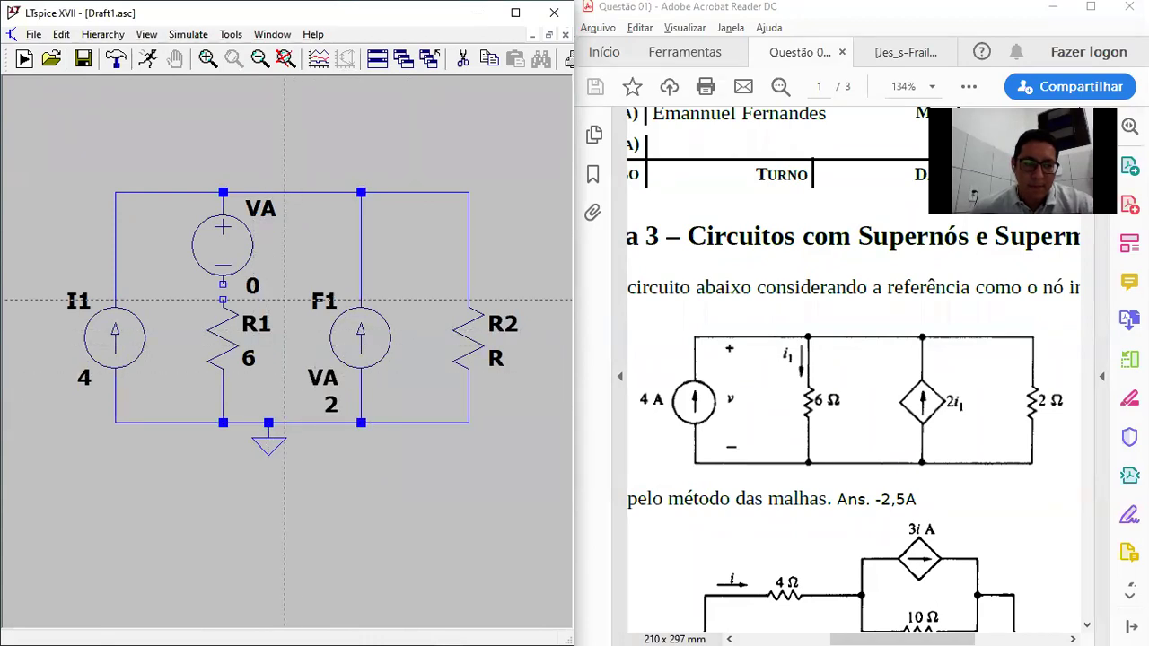
key("Escape")
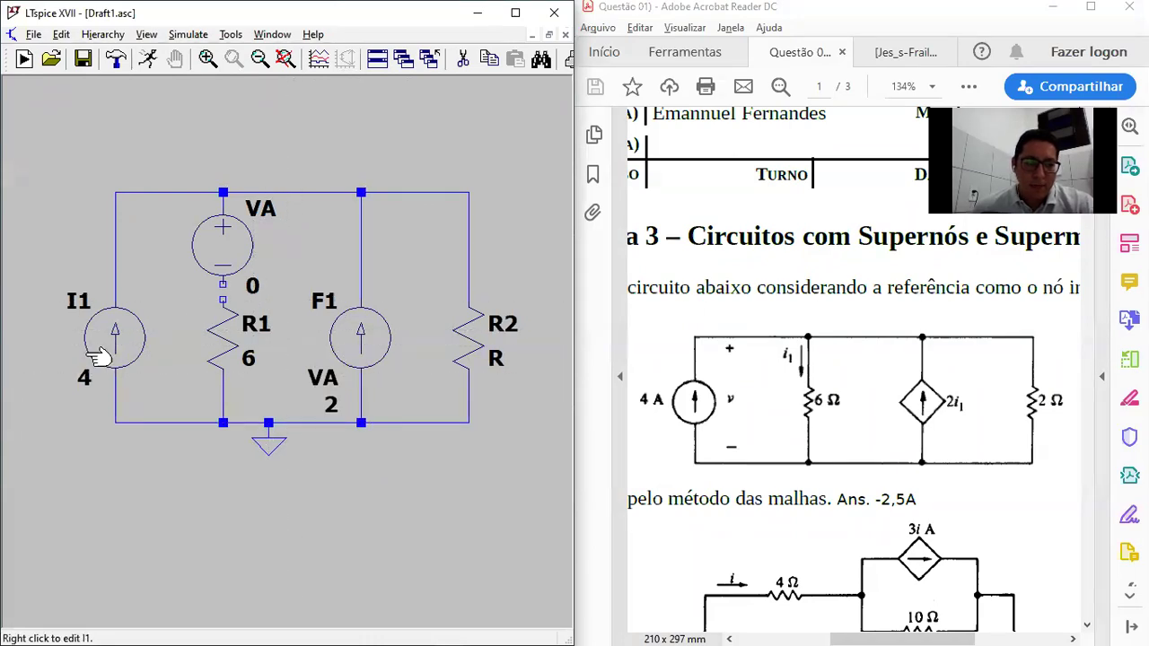
Set resistor R2 to 2 and wire VA's lower terminal to the top of the 6 Ω resistor
right_click(489, 343)
type("2")
key("Return")
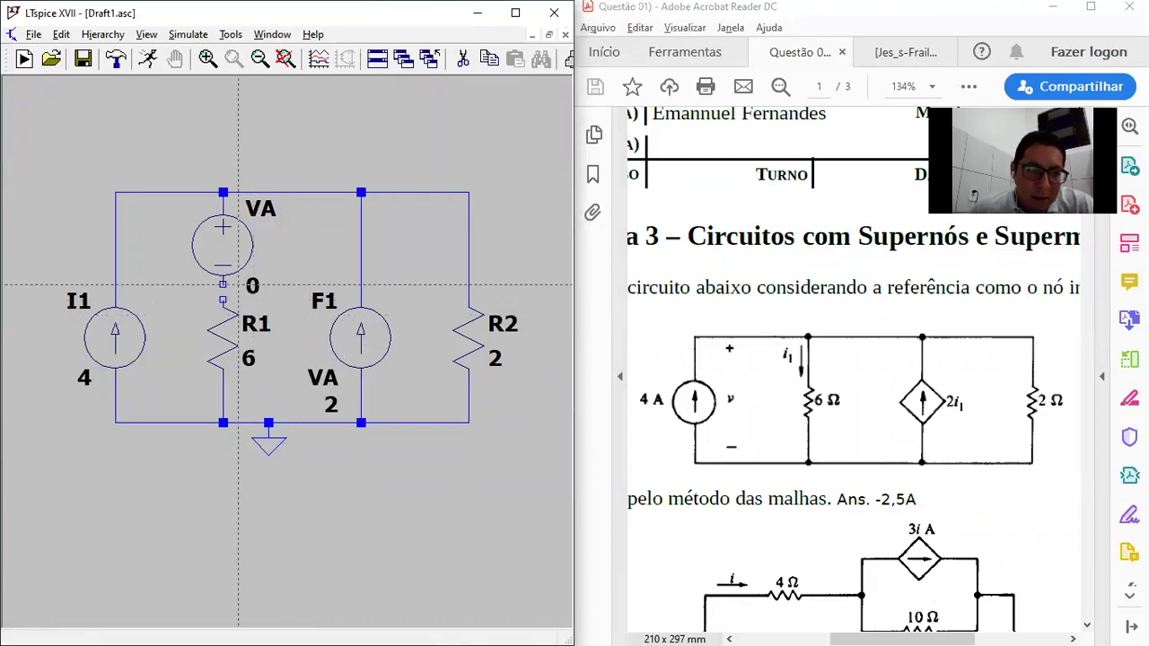
left_click(224, 300)
key("Escape")
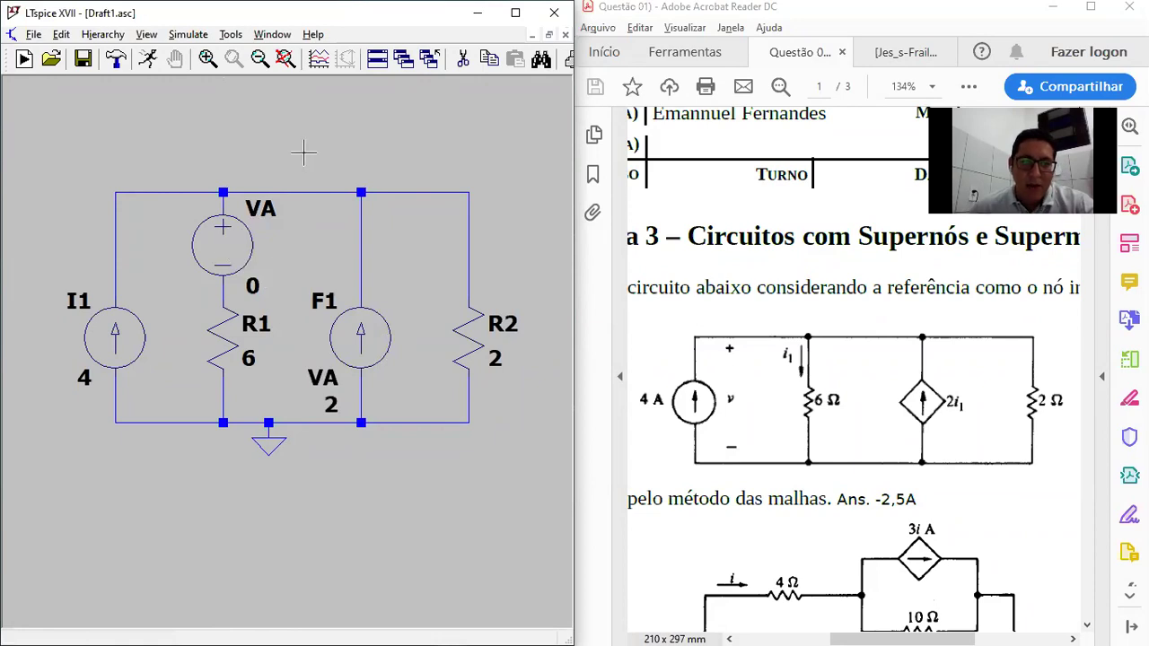
Run a DC operating point simulation of the completed circuit
left_click(147, 61)
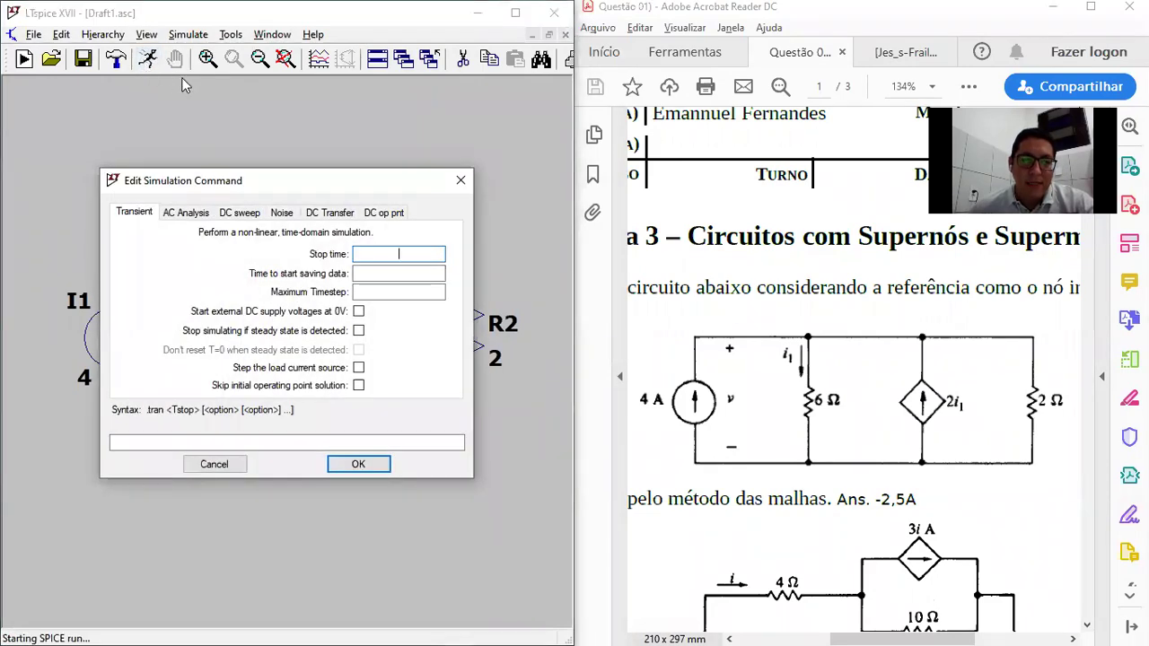
left_click(383, 215)
left_click(358, 464)
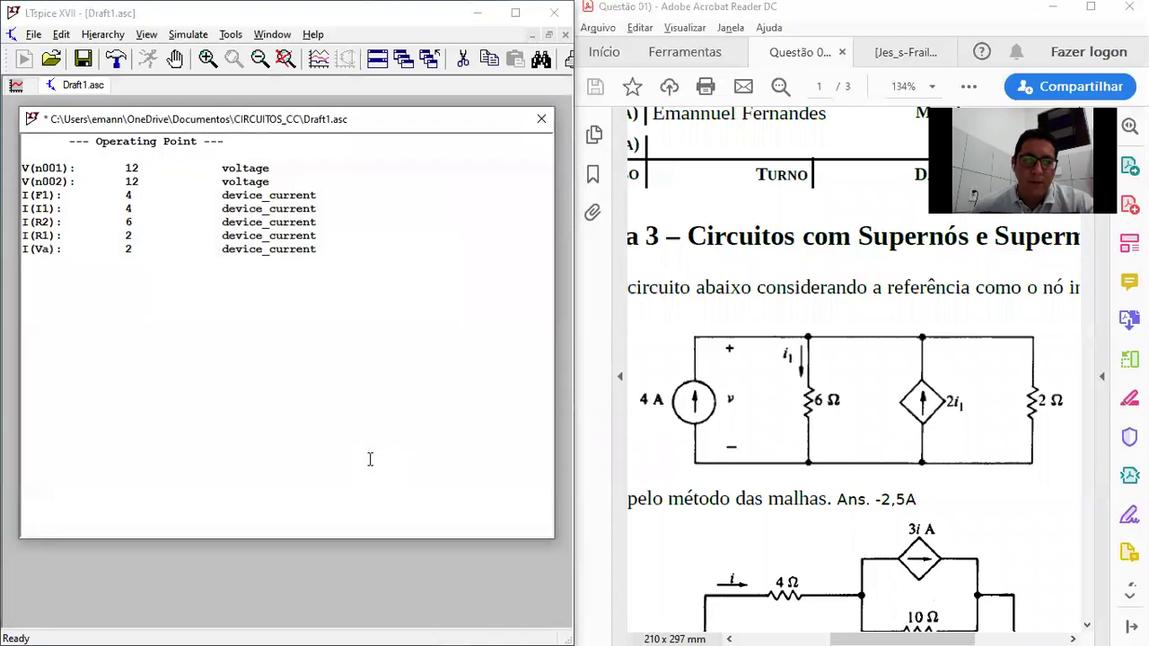
Examine the operating-point voltages and currents against the schematic and the exercise figure, and close the results
left_click_drag(256, 119, 286, 229)
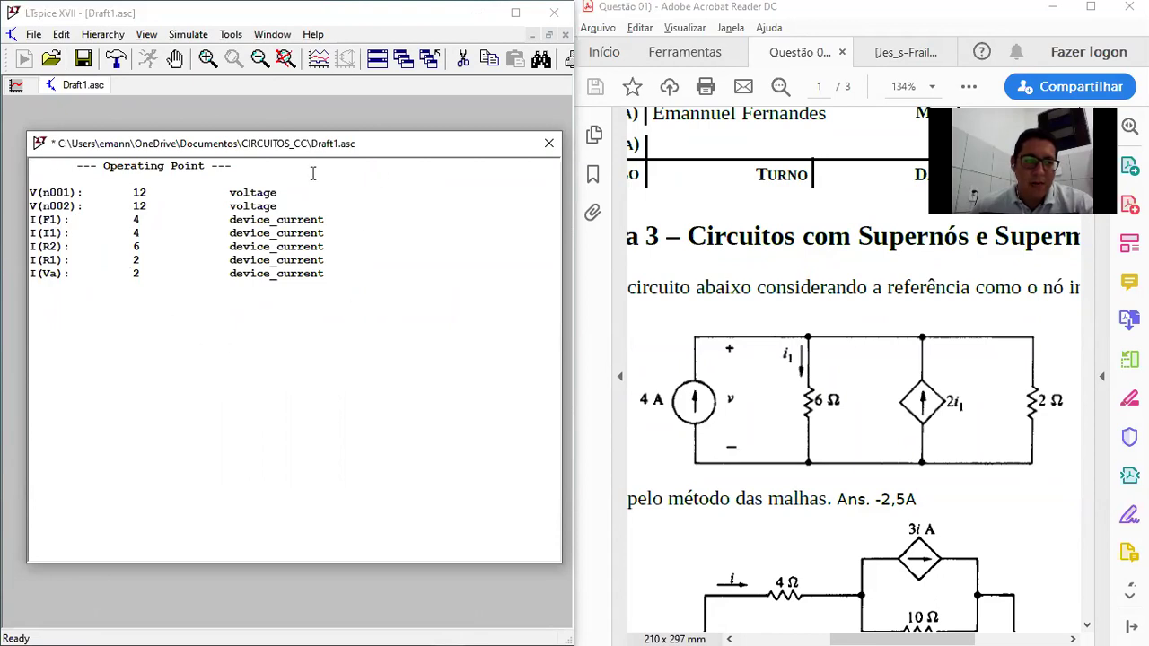
left_click_drag(131, 153, 449, 227)
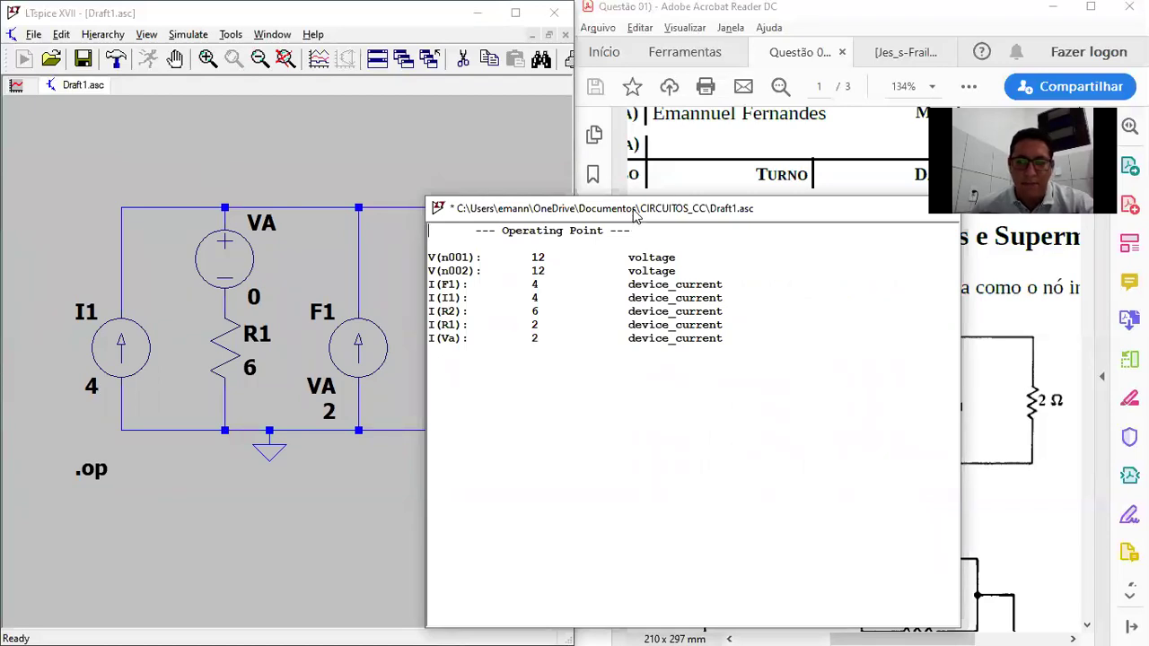
left_click_drag(635, 215, 374, 139)
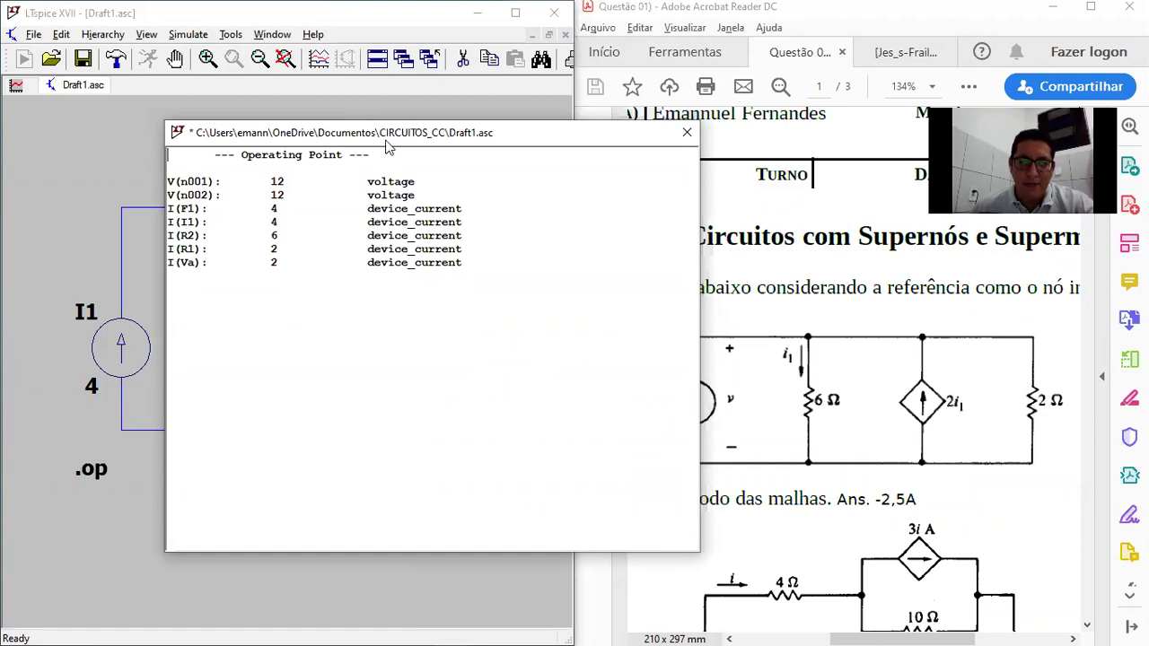
left_click_drag(388, 146, 837, 266)
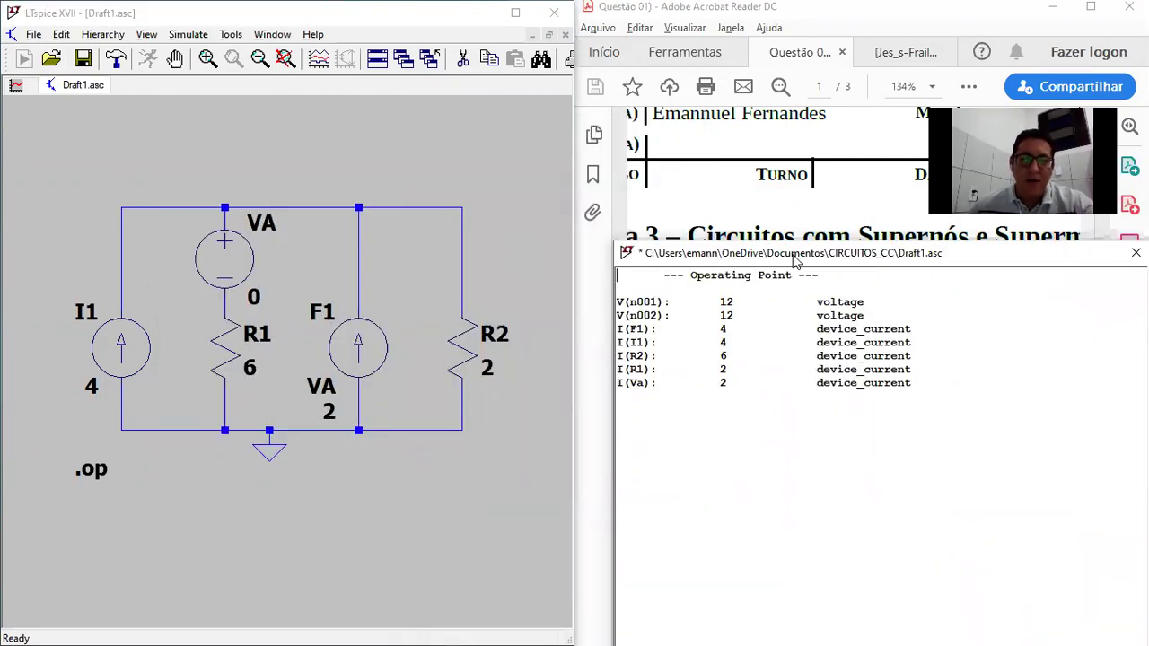
left_click_drag(795, 259, 547, 180)
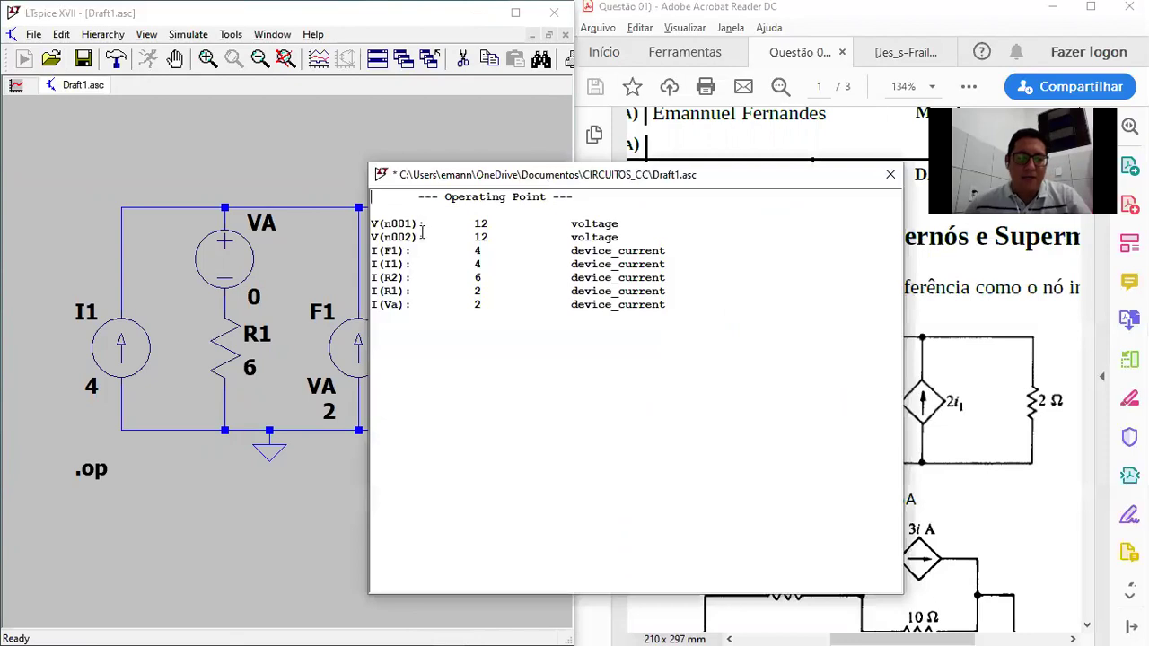
left_click(889, 174)
Switch to the exercise PDF in Adobe Acrobat Reader and check exercise 1's statement and listed answers for the voltage and current I1
left_click(801, 381)
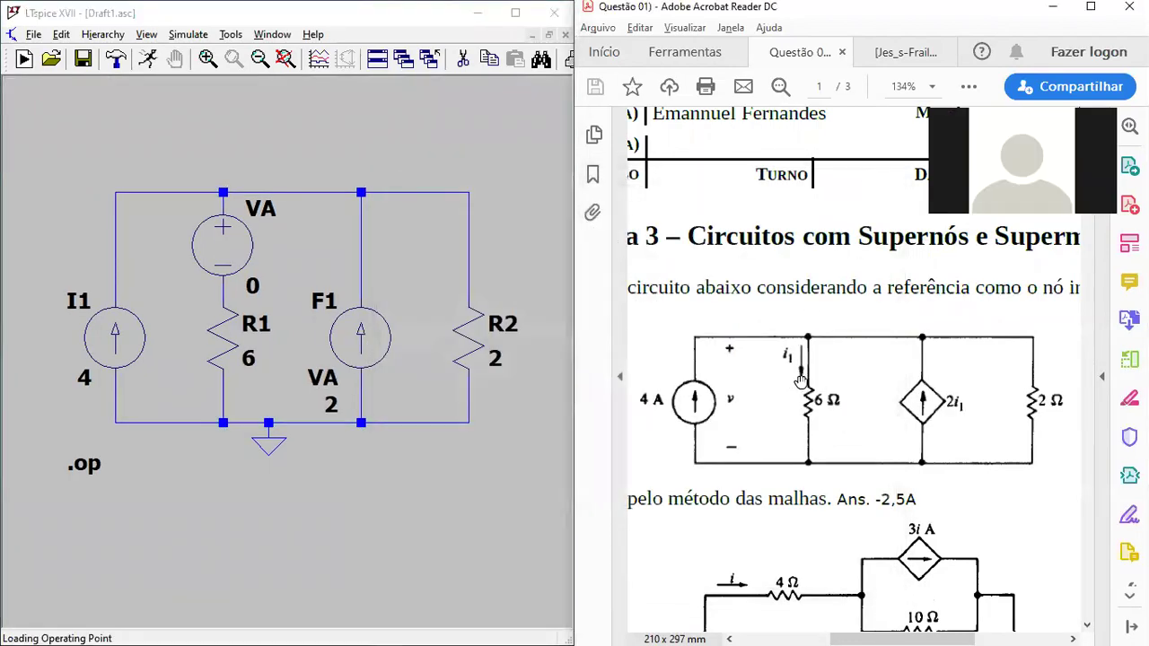
left_click_drag(747, 321, 885, 326)
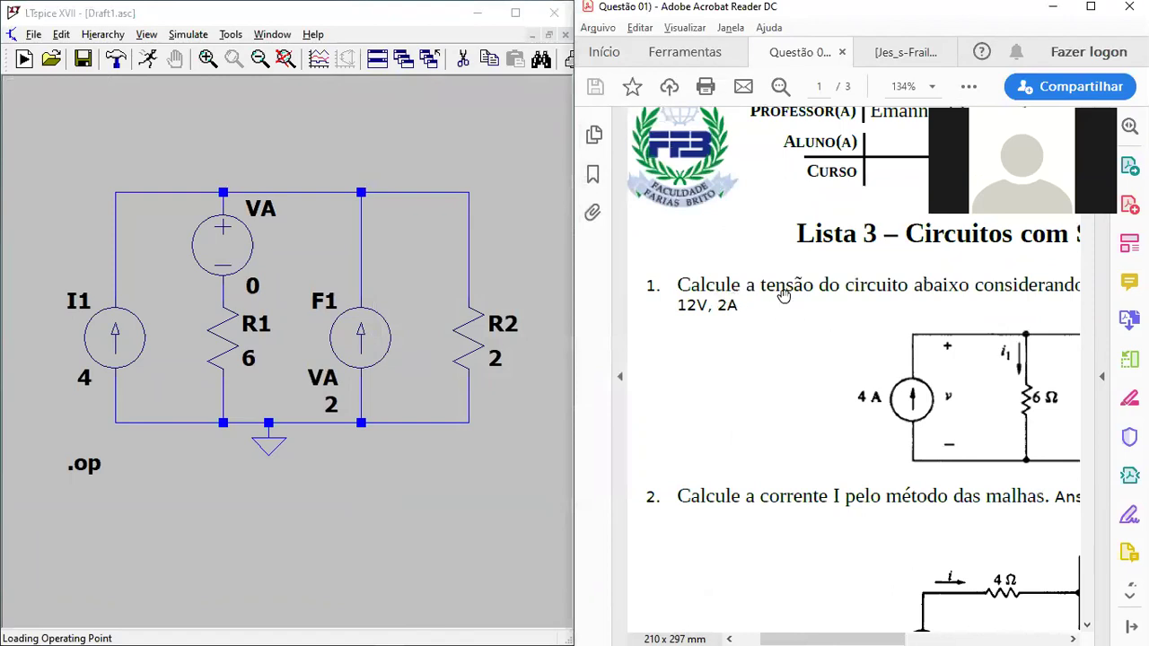
left_click_drag(1018, 313, 816, 323)
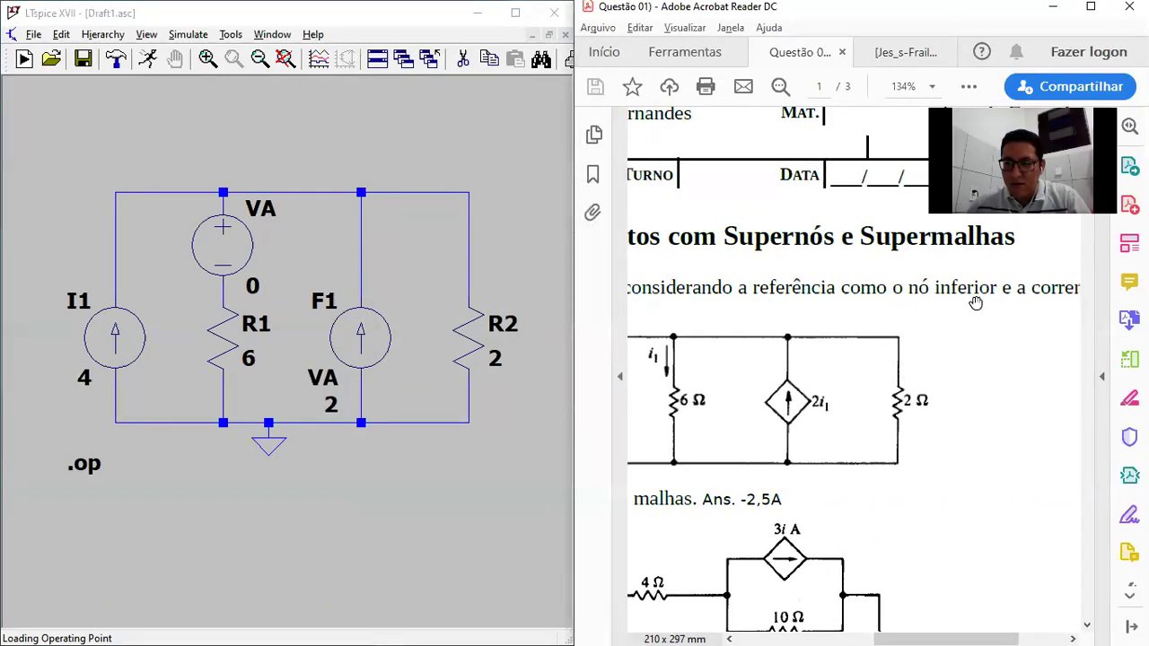
left_click_drag(1018, 312, 864, 320)
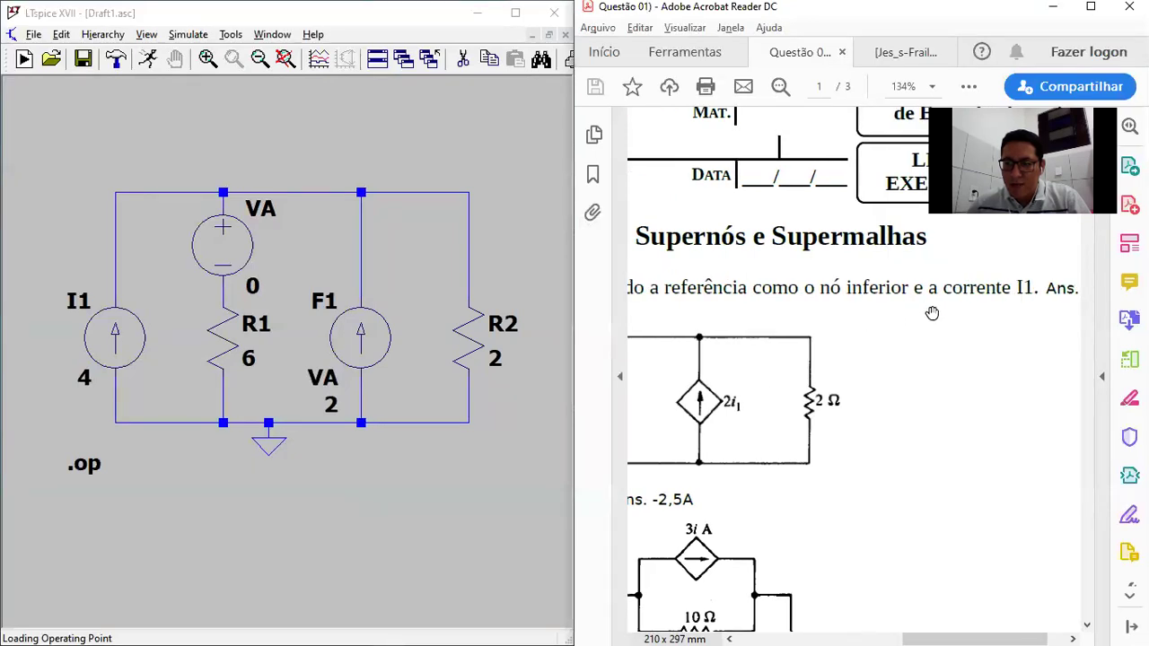
scroll(932, 313, "left", 6)
scroll(899, 308, "left", 3)
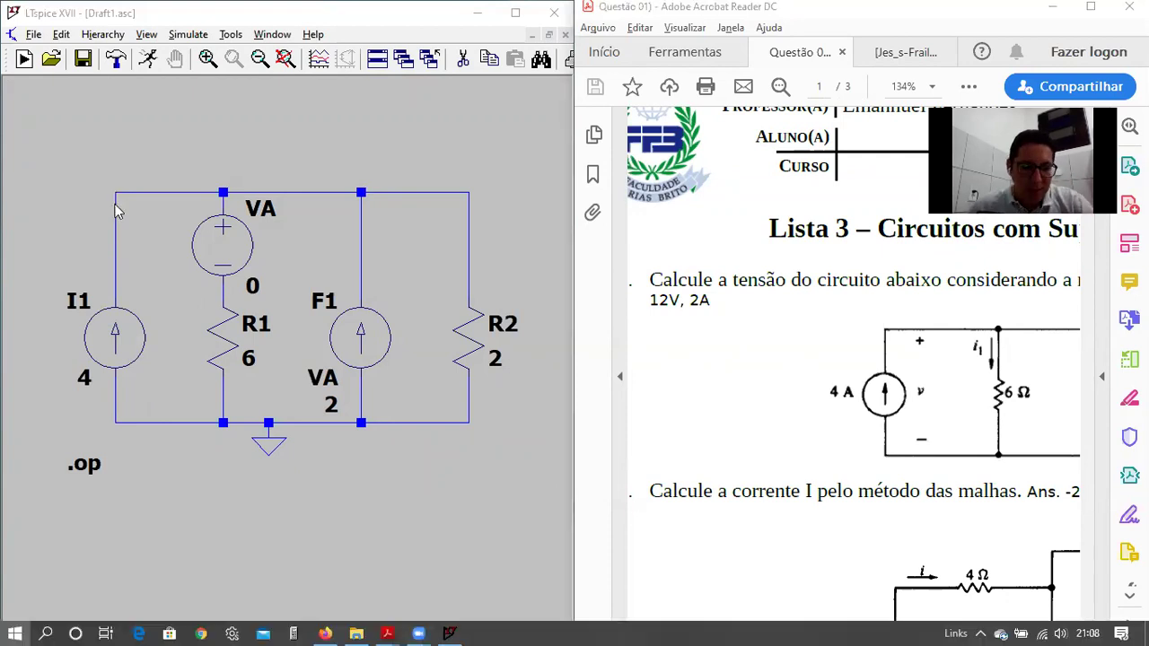
key("super")
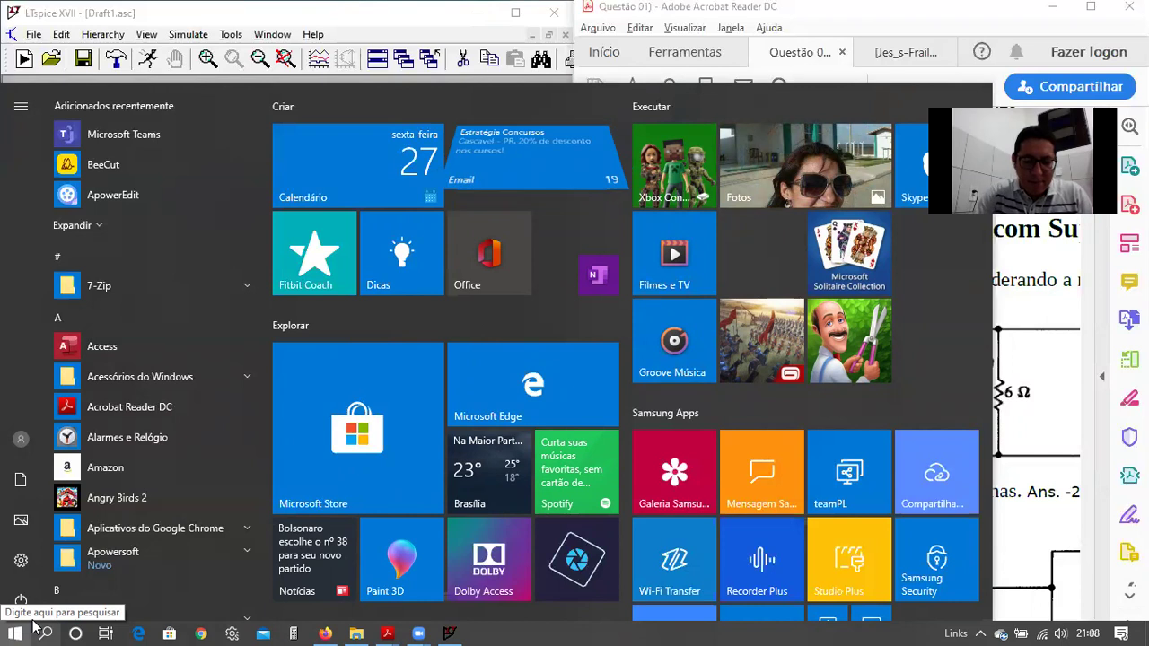
type("APLIA")
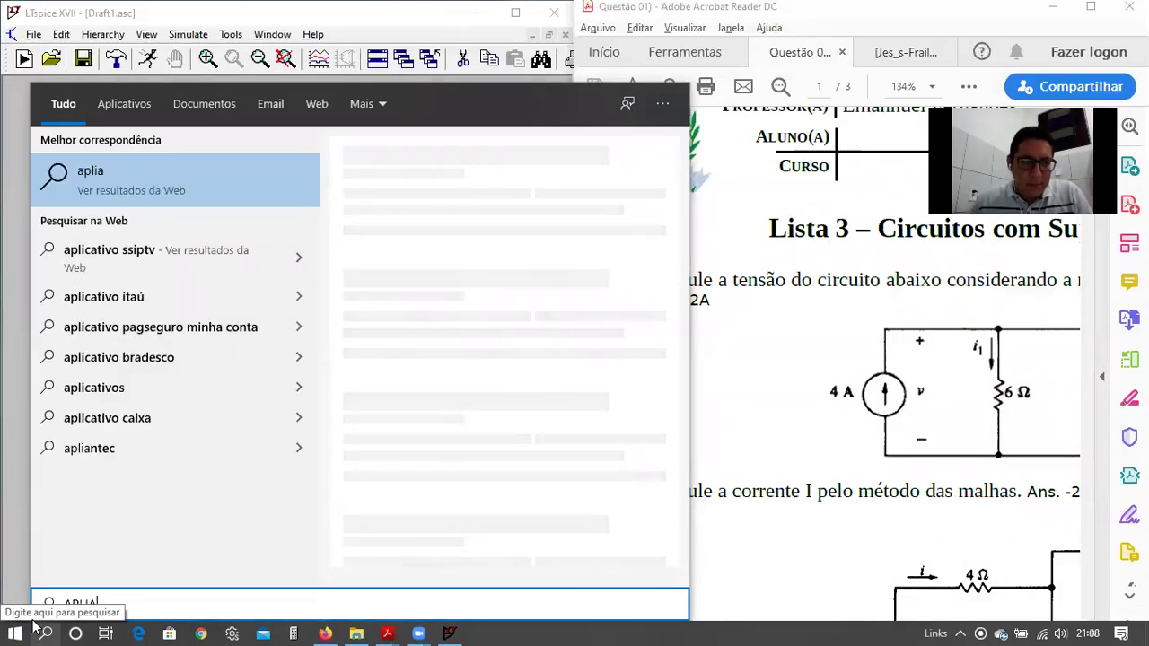
type("R")
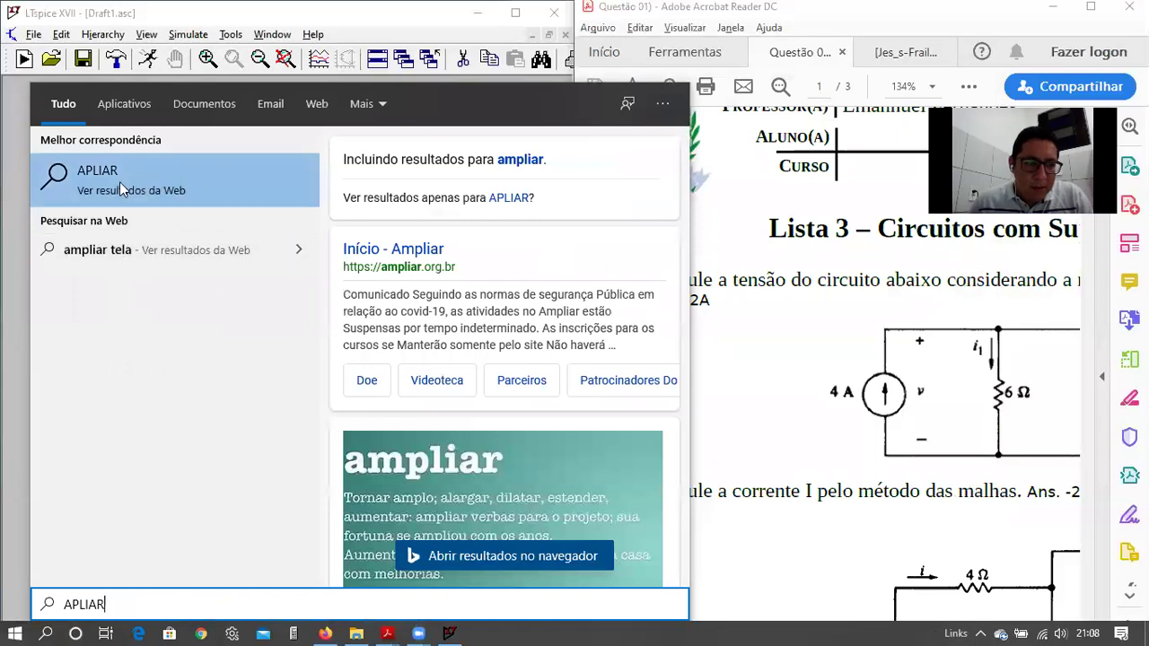
left_click(9, 614)
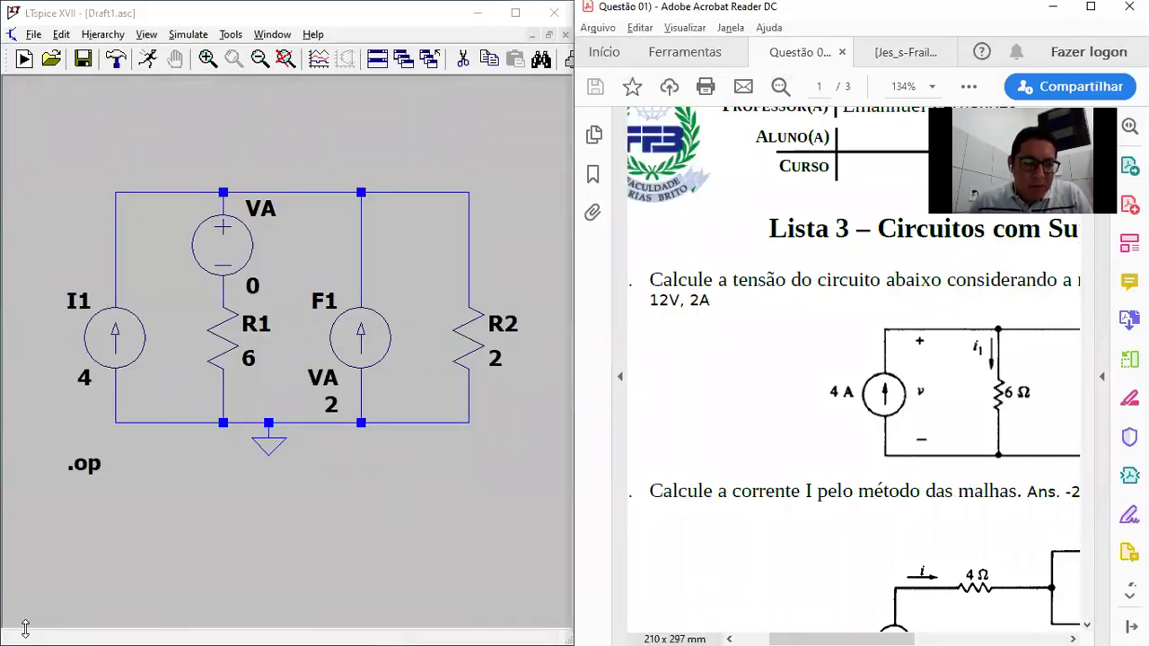
Search Windows for ZOOM and open the Magnifier over the schematic at 200%
left_click(15, 631)
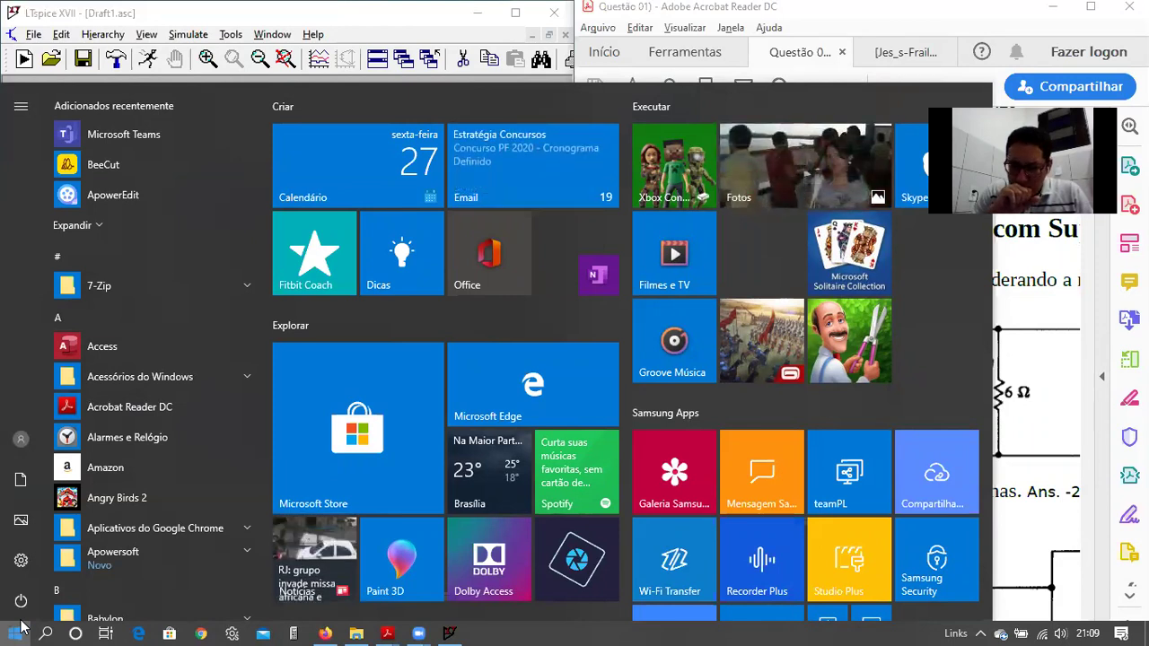
type("ZO")
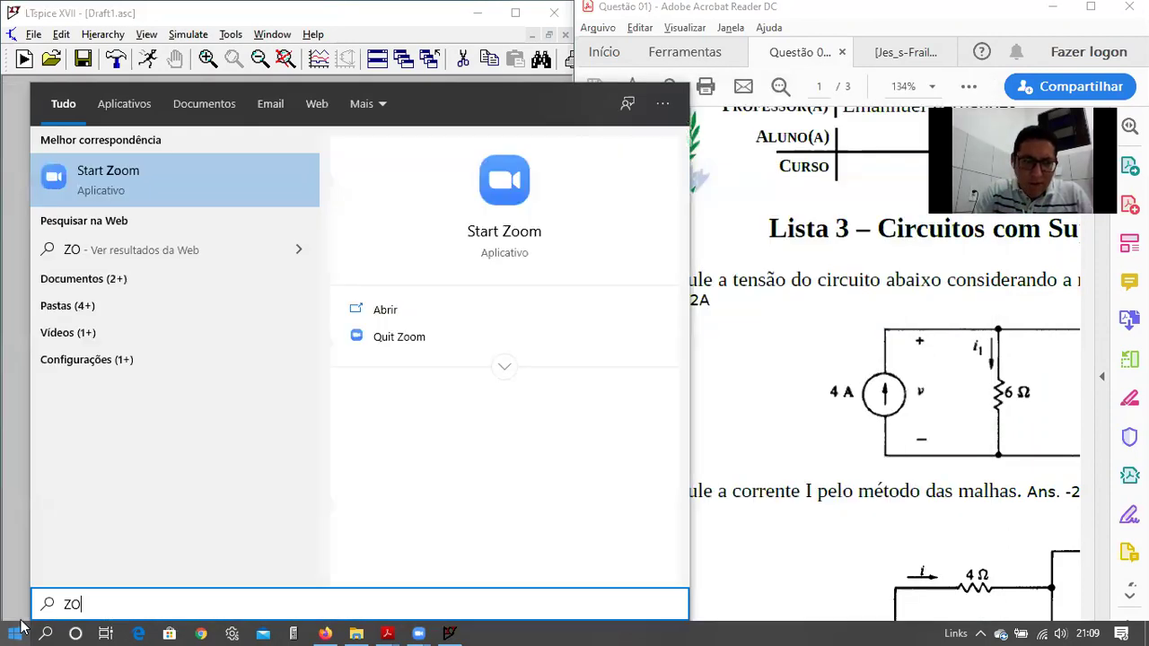
type("OM")
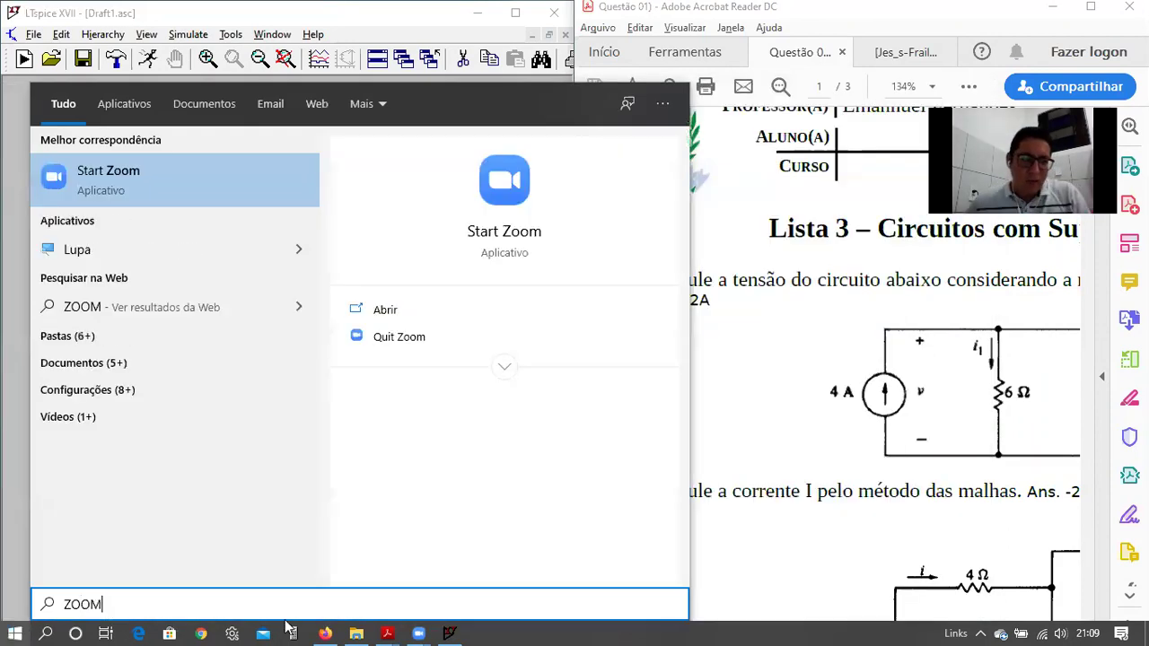
key("Escape")
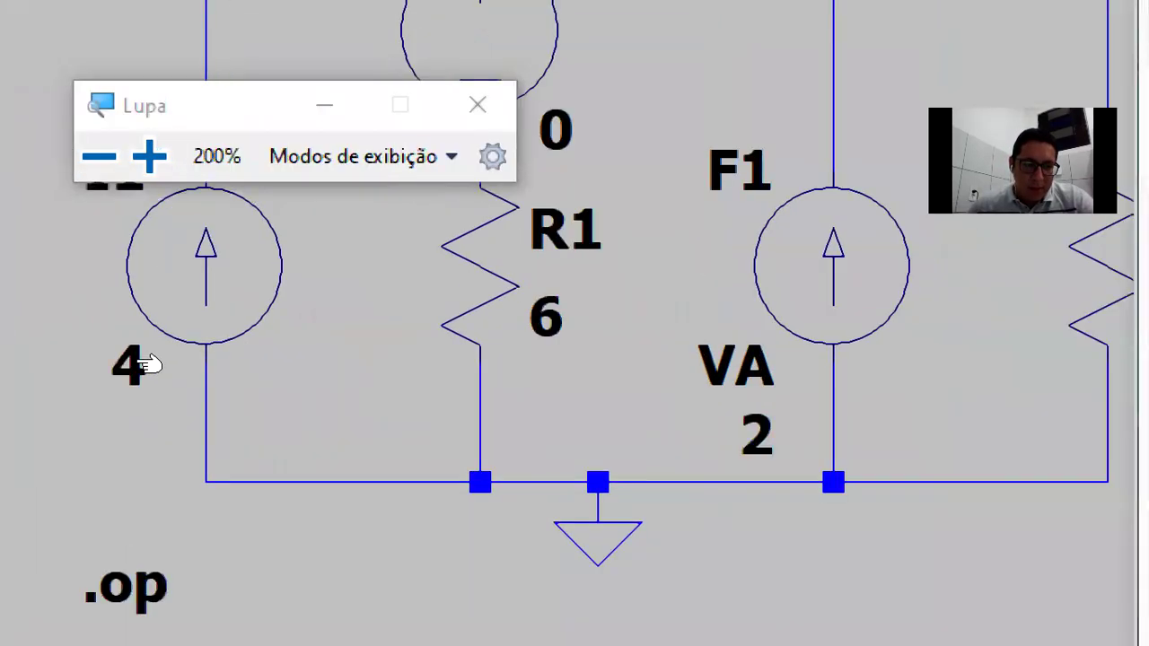
scroll(148, 364, "down", 2)
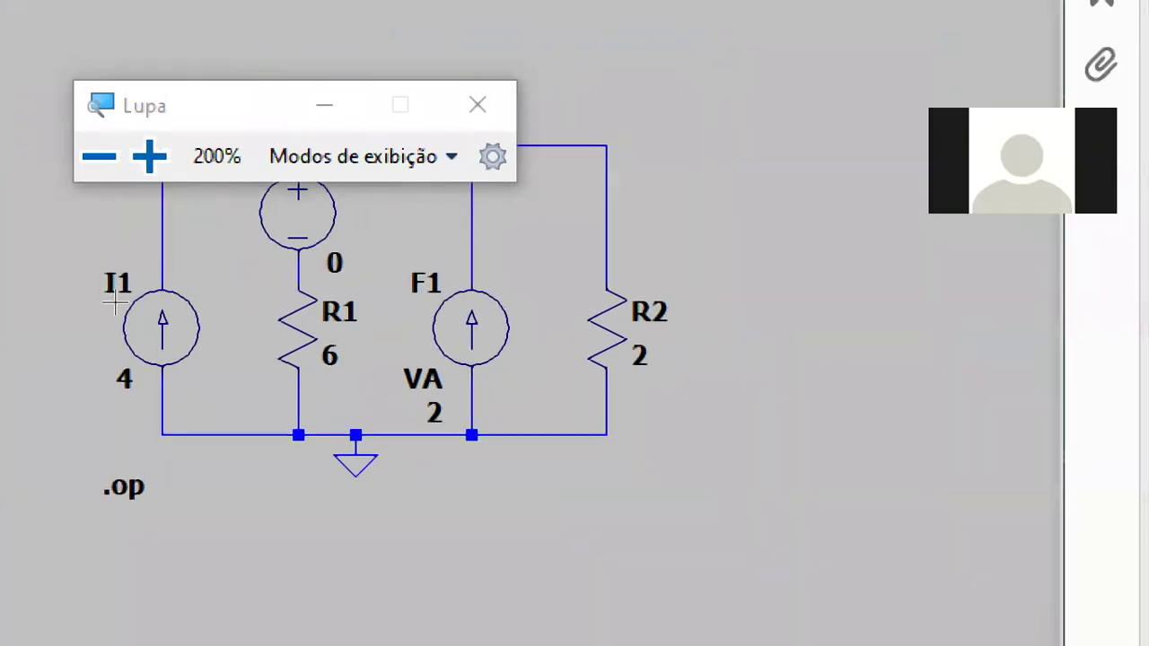
scroll(116, 287, "down", 1)
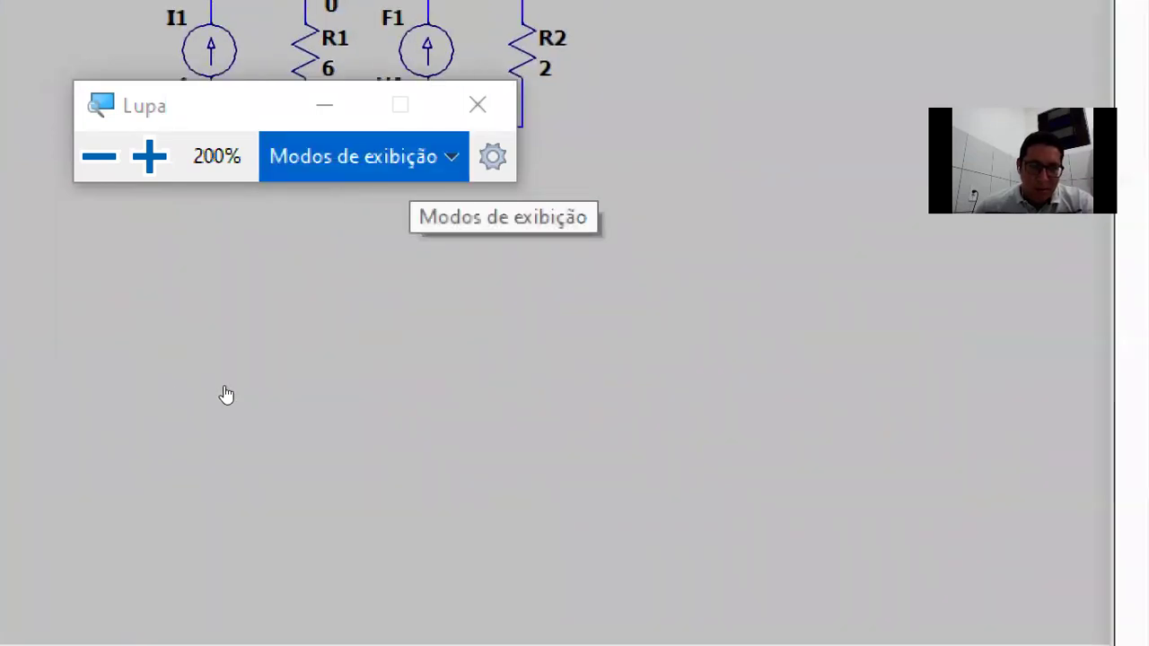
Switch the Magnifier from full screen to the docked (Ancorado) view
key("Return")
key("Down")
key("Down")
key("Down")
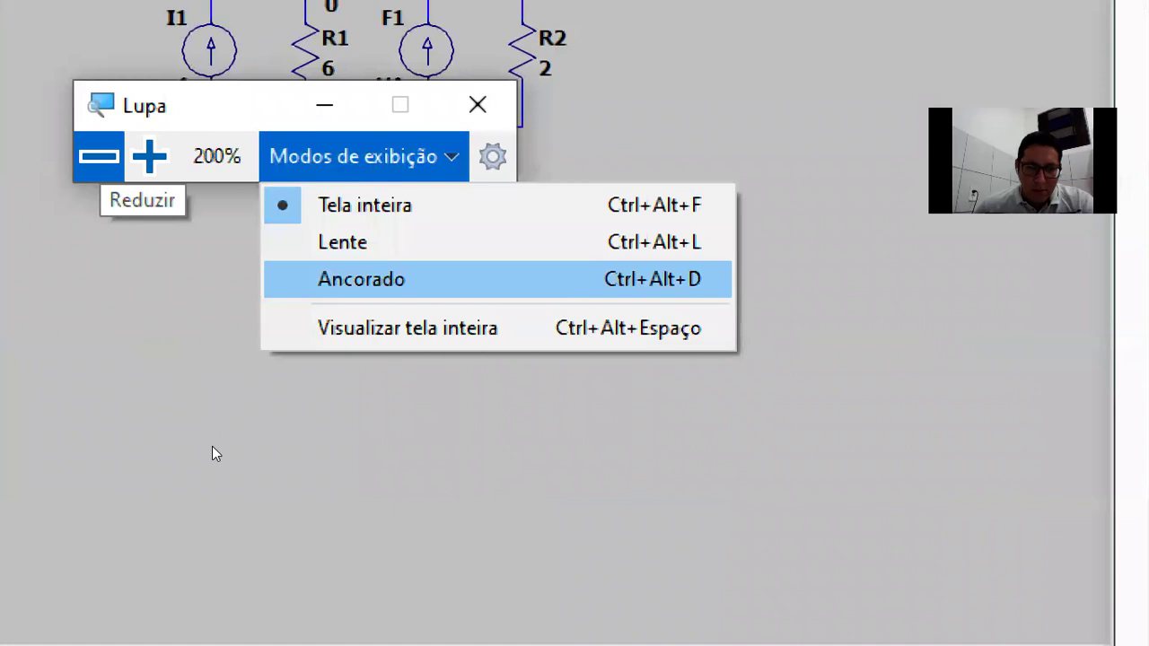
key("Return")
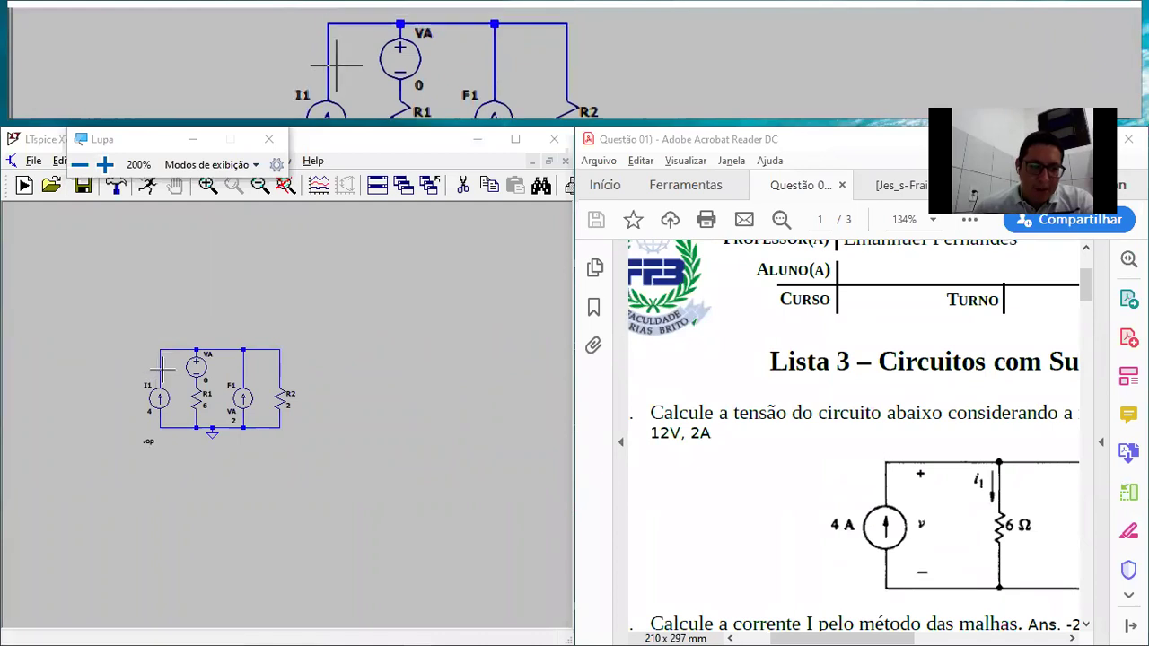
Capture the screen with the top node's operating-point voltage displayed, paste it into a new Paint image, and read the value
mouse_move(160, 368)
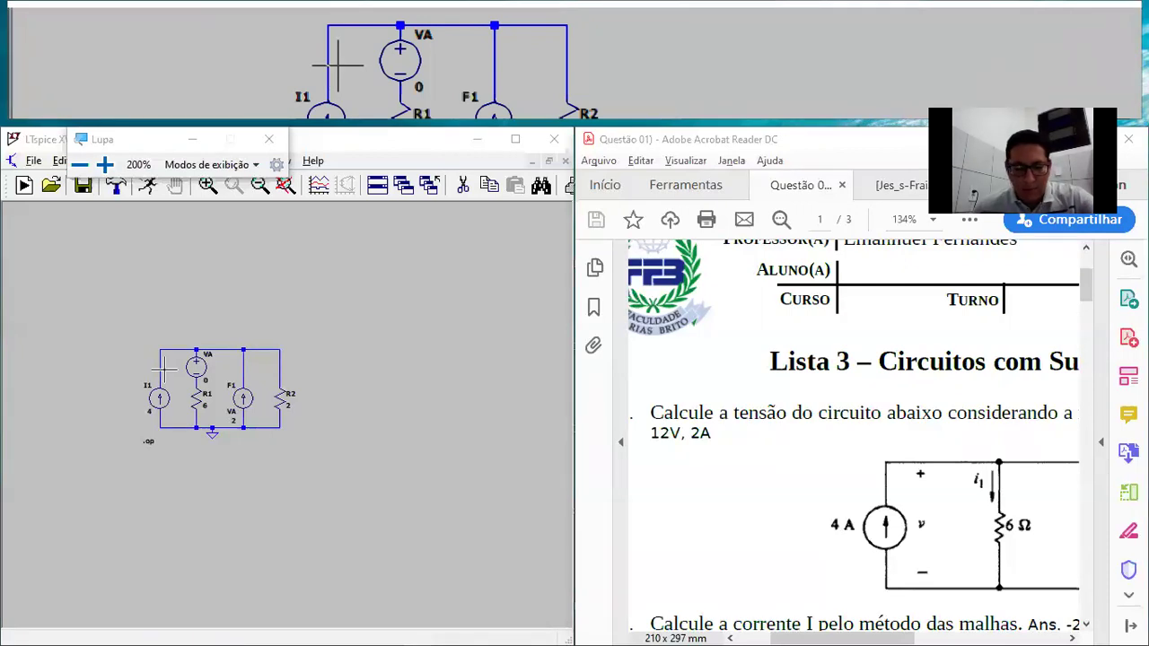
key("super+r")
key("Return")
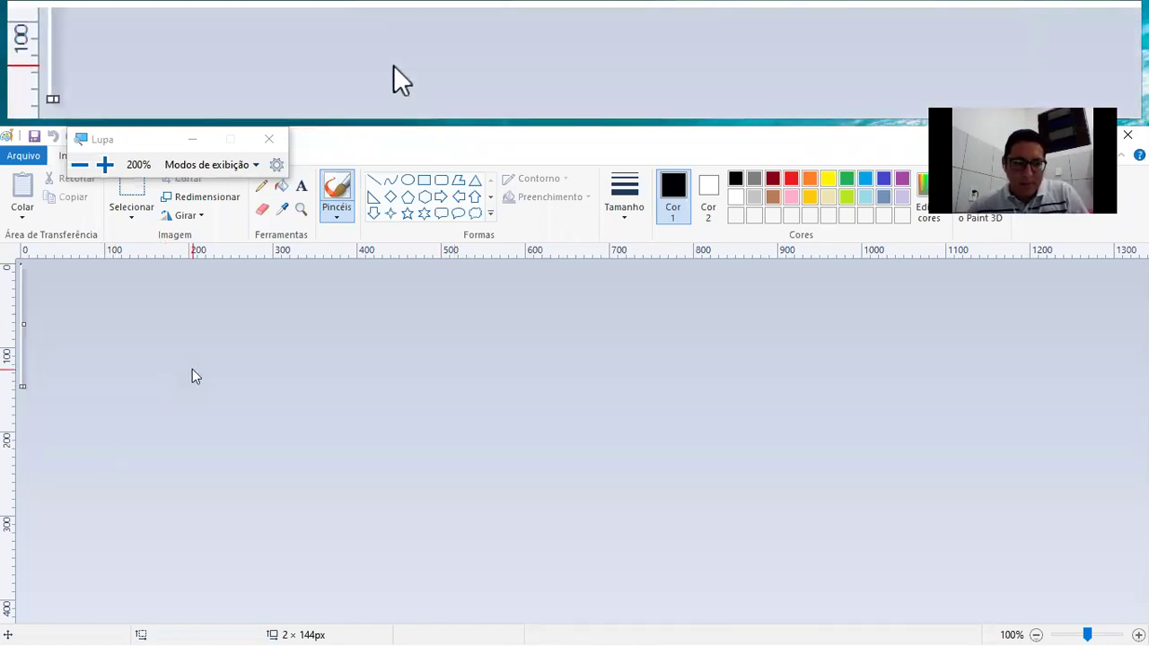
key("alt+Tab")
key("Tab")
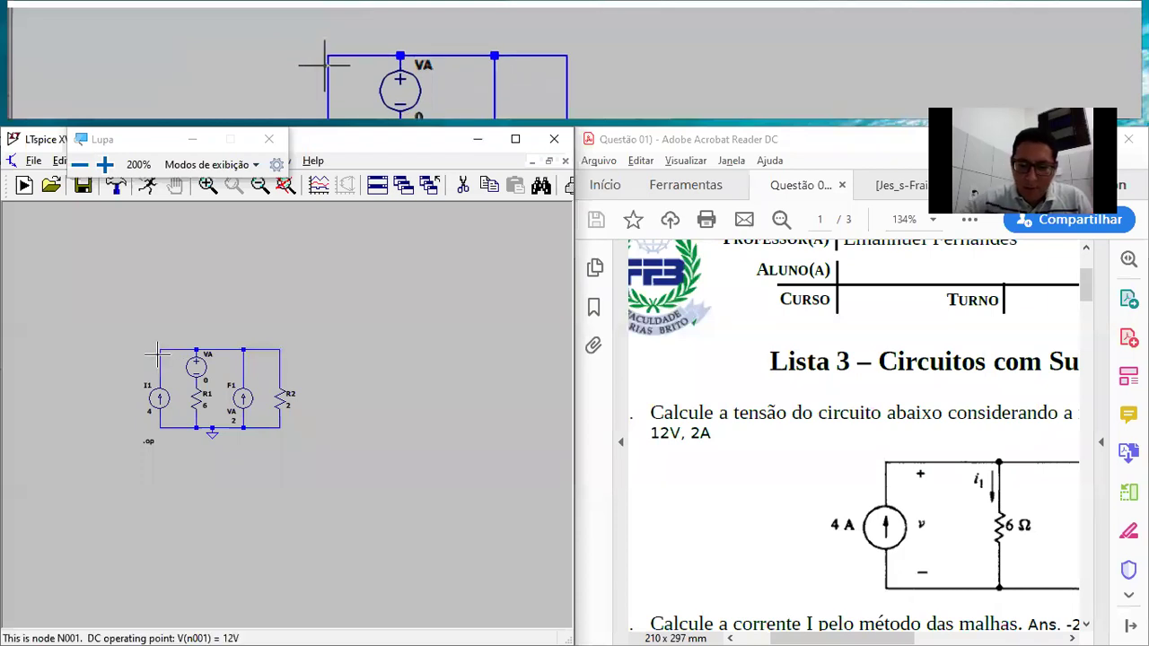
key("alt+Tab")
key("Tab")
key("Tab")
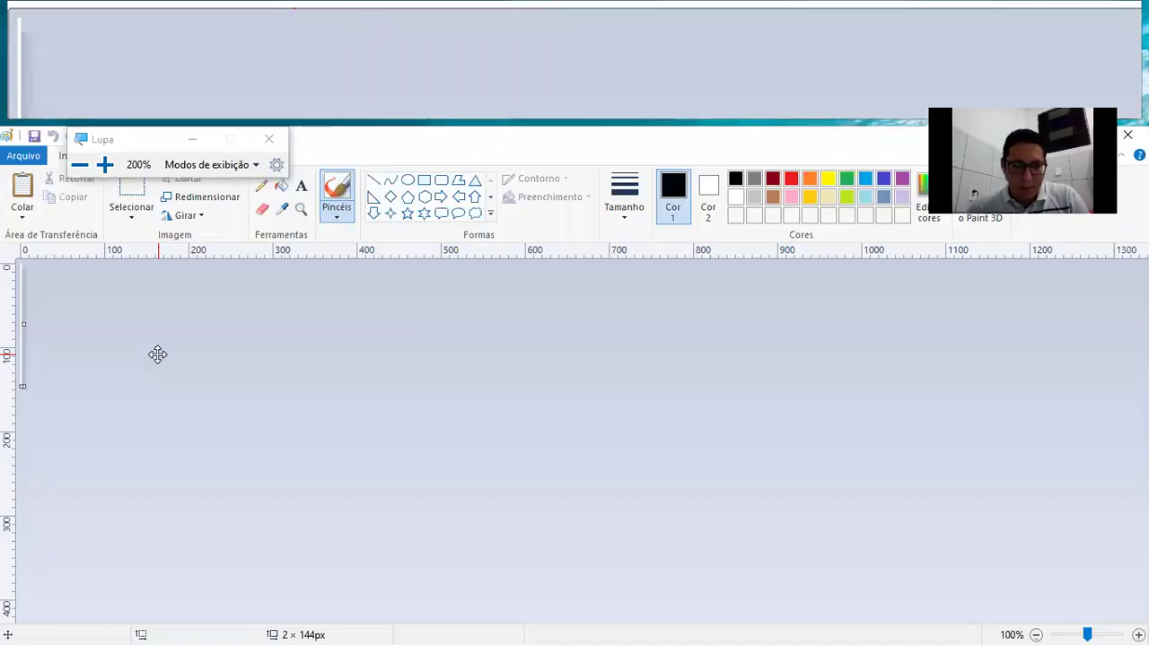
key("ctrl+v")
scroll(223, 351, "down", 3)
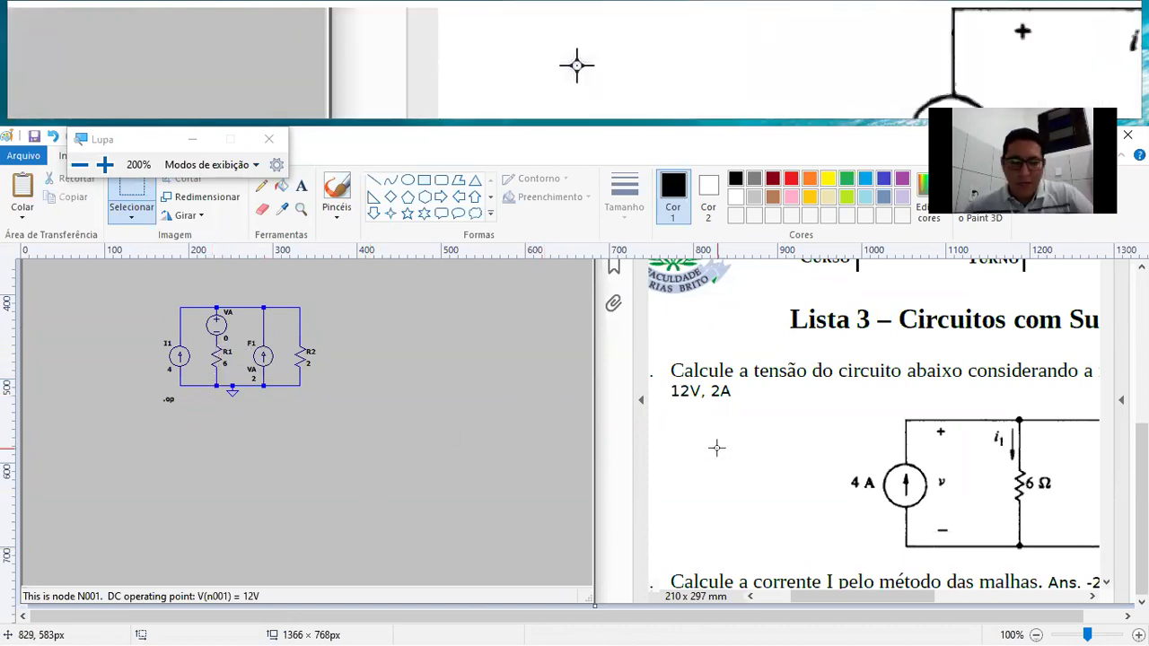
Close the Paint image holding the node voltage capture without saving it
key("alt+Tab")
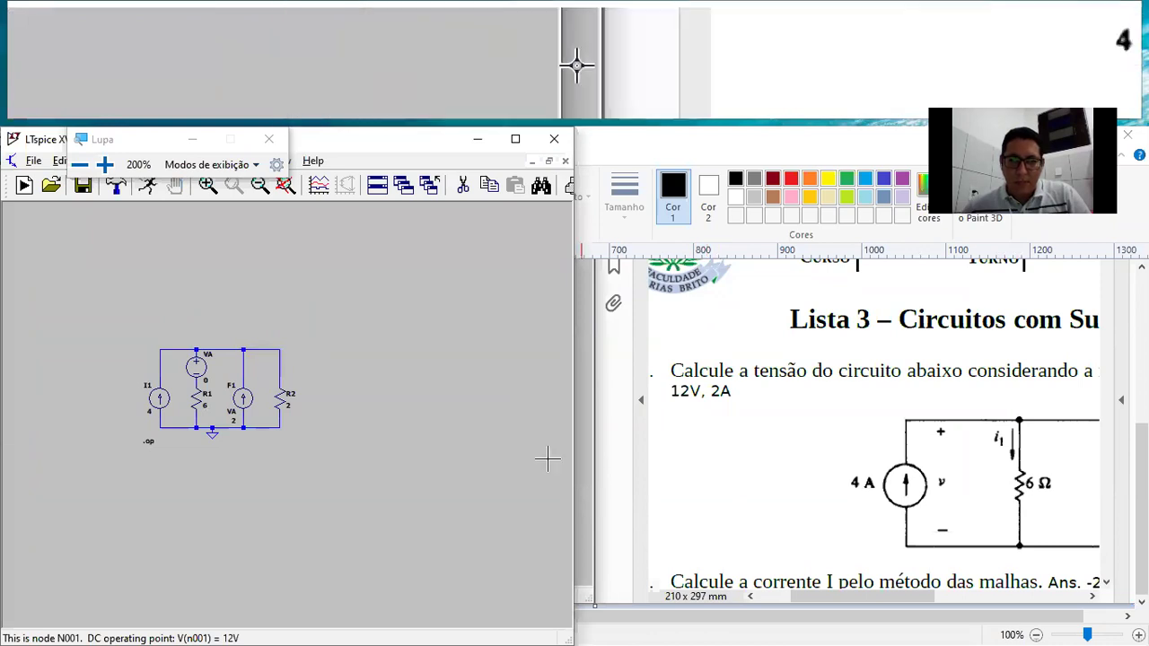
key("alt+Tab")
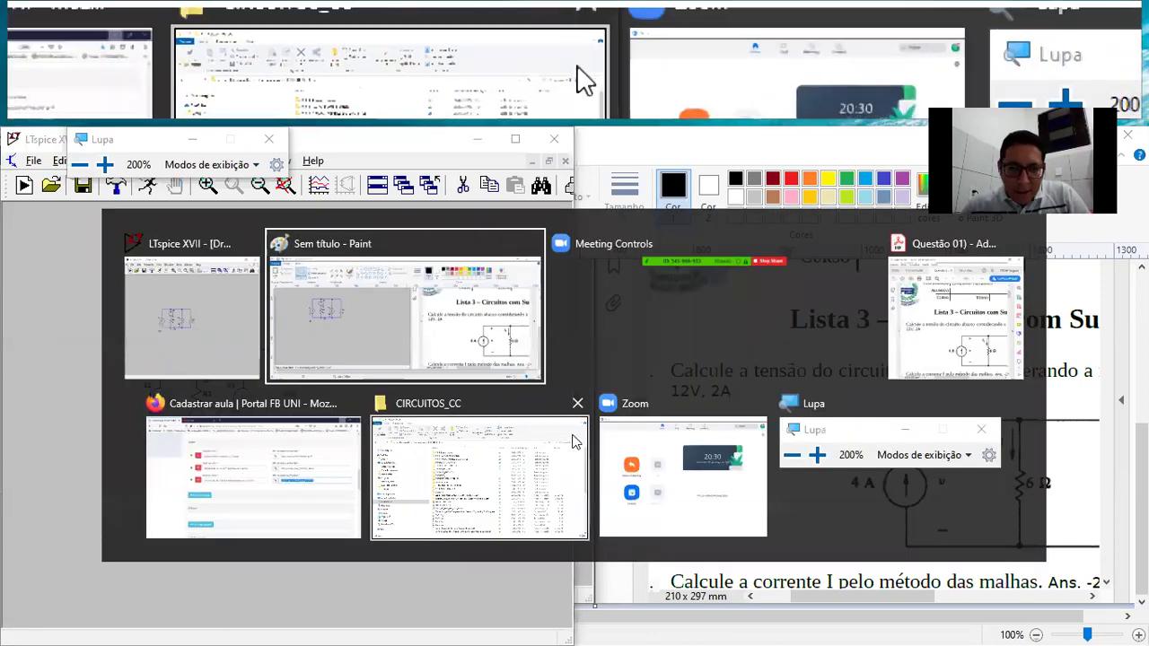
left_click(537, 244)
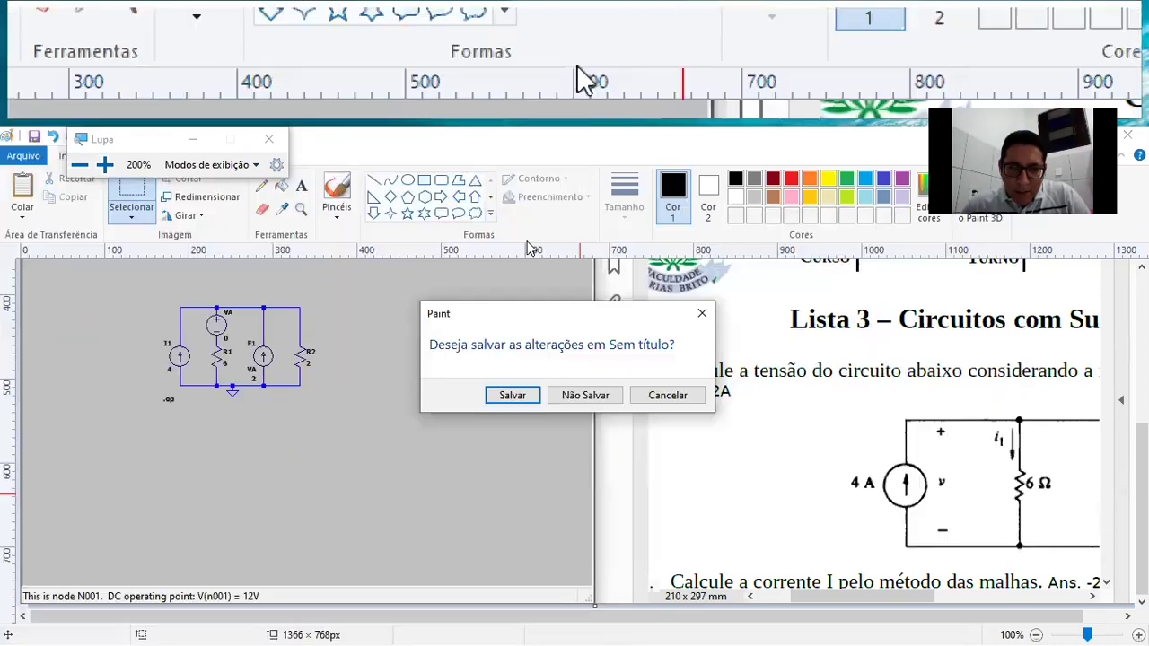
left_click(567, 387)
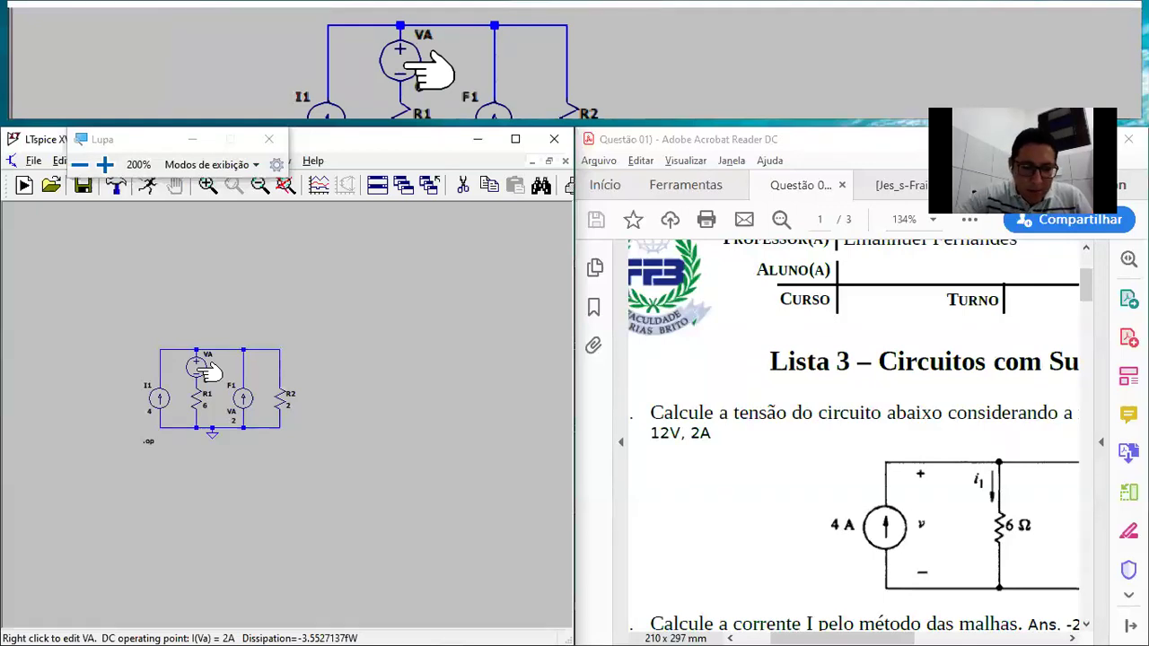
Capture the screen with source VA's operating-point current displayed and paste it into a new Paint image to read it
key("super+r")
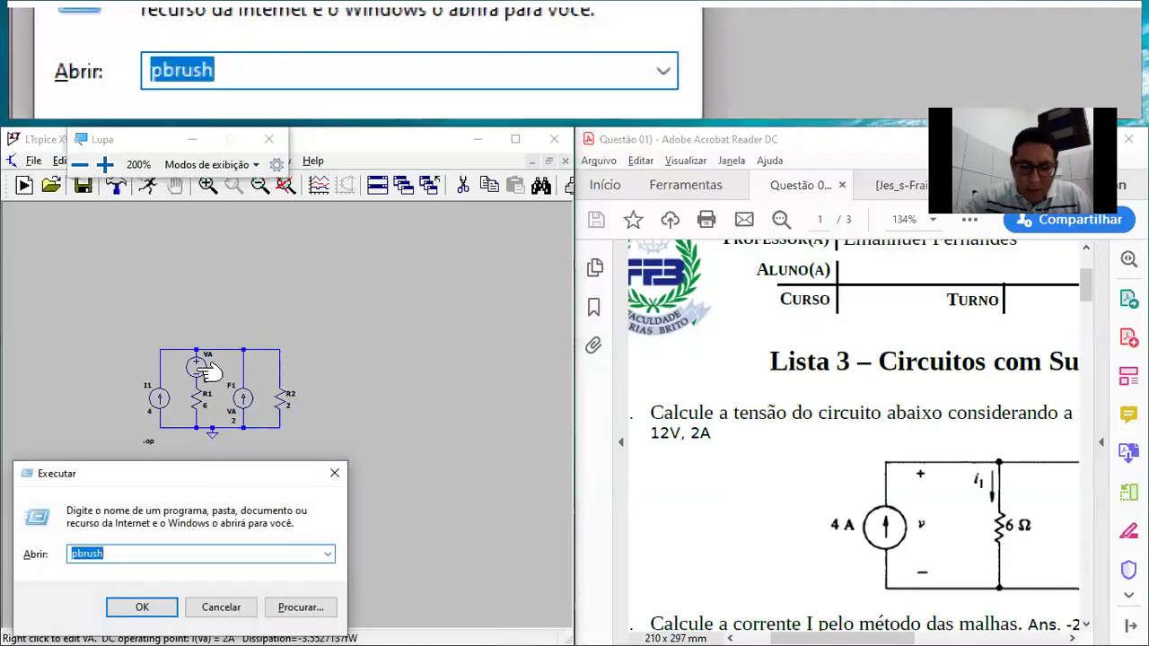
key("Escape")
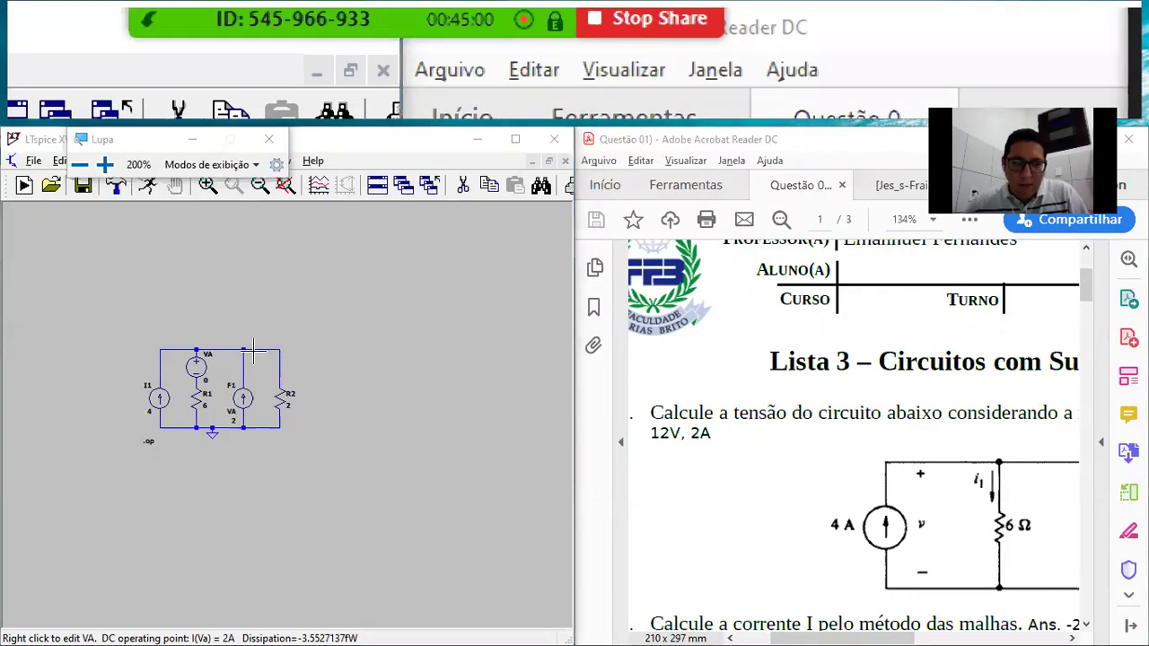
key("alt+Tab")
key("alt+Tab")
key("alt+Tab")
key("alt+Tab")
key("alt+Tab")
key("alt+Tab")
key("alt+Tab")
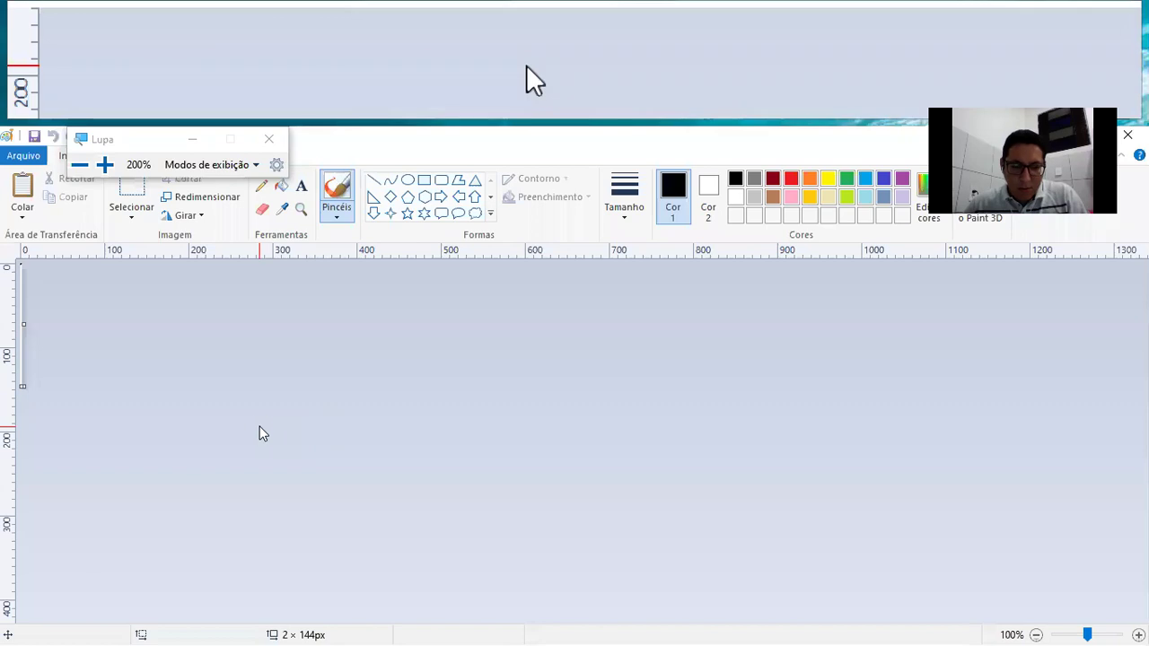
key("ctrl+v")
scroll(297, 480, "down", 4)
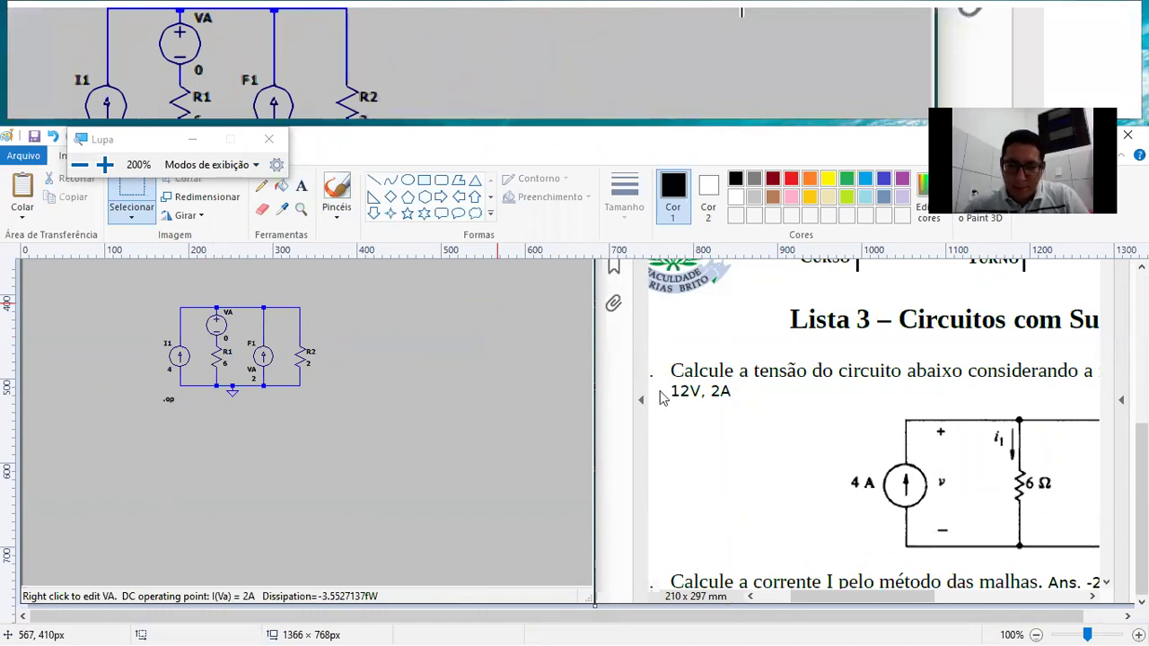
Close the Magnifier and discard the unsaved Paint image with the VA current capture
key("alt+Tab")
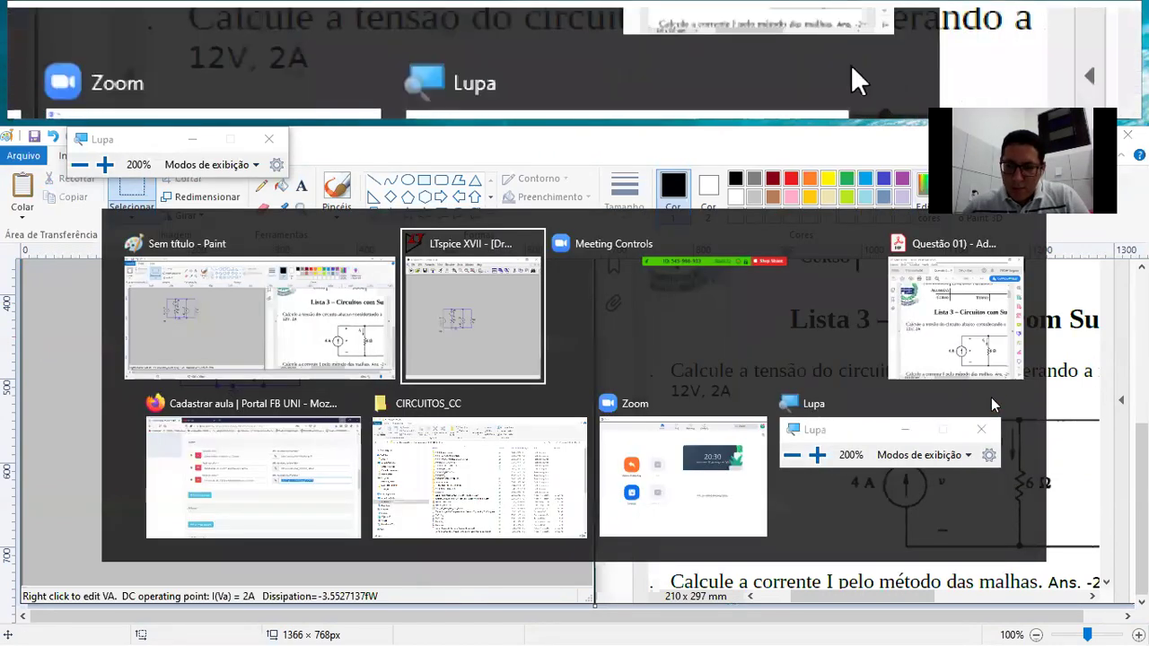
left_click(981, 429)
key("alt+Tab")
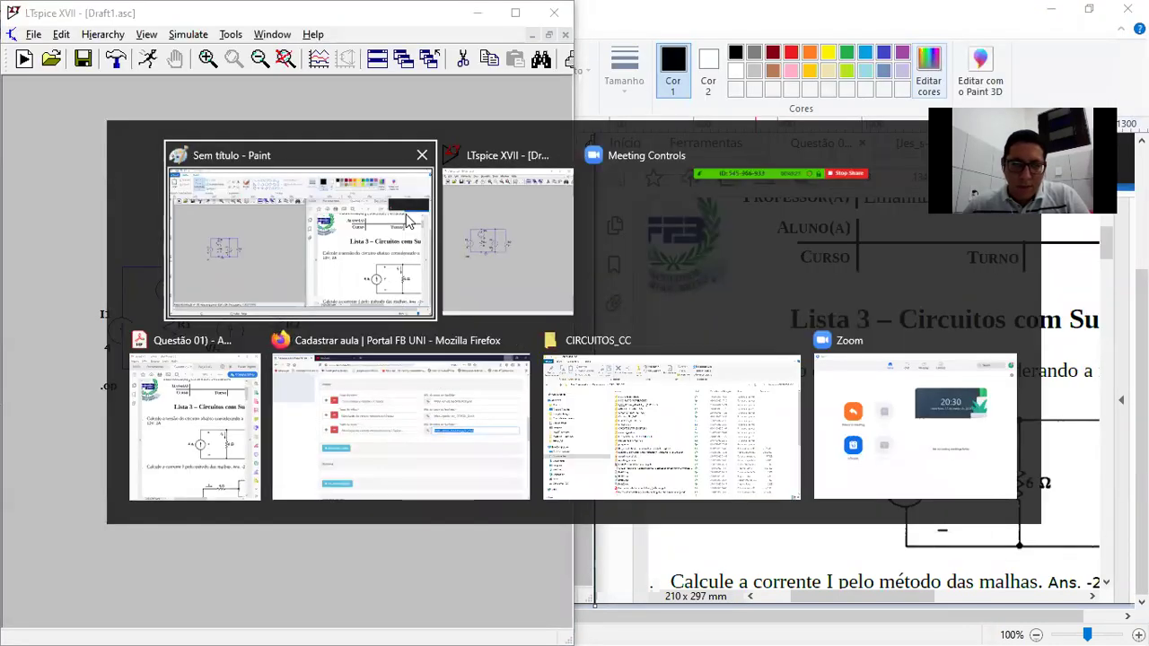
left_click(421, 155)
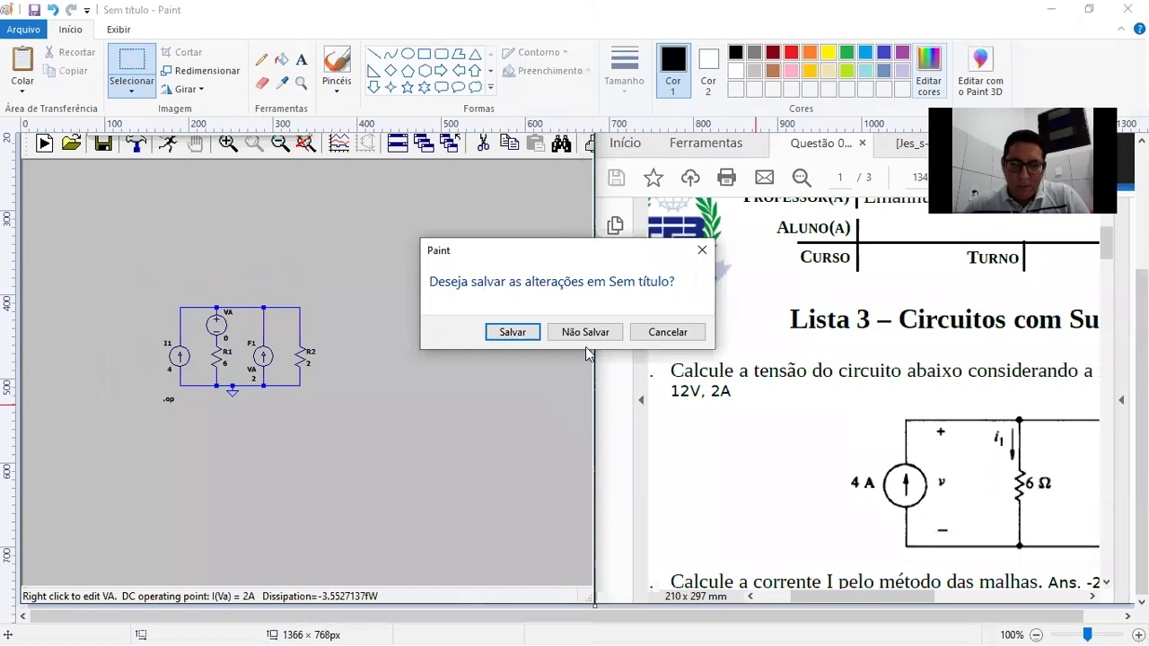
left_click(584, 334)
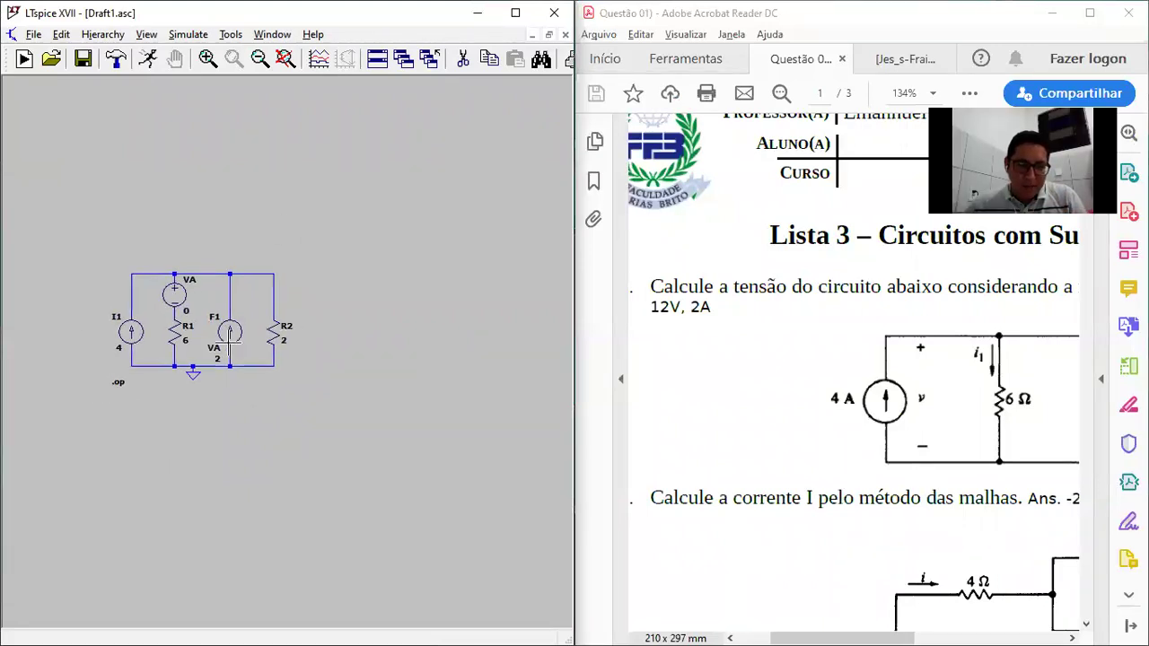
Recheck source VA's operating-point current in the LTspice schematic and close Draft1.asc without saving the changes
scroll(229, 350, "up", 3)
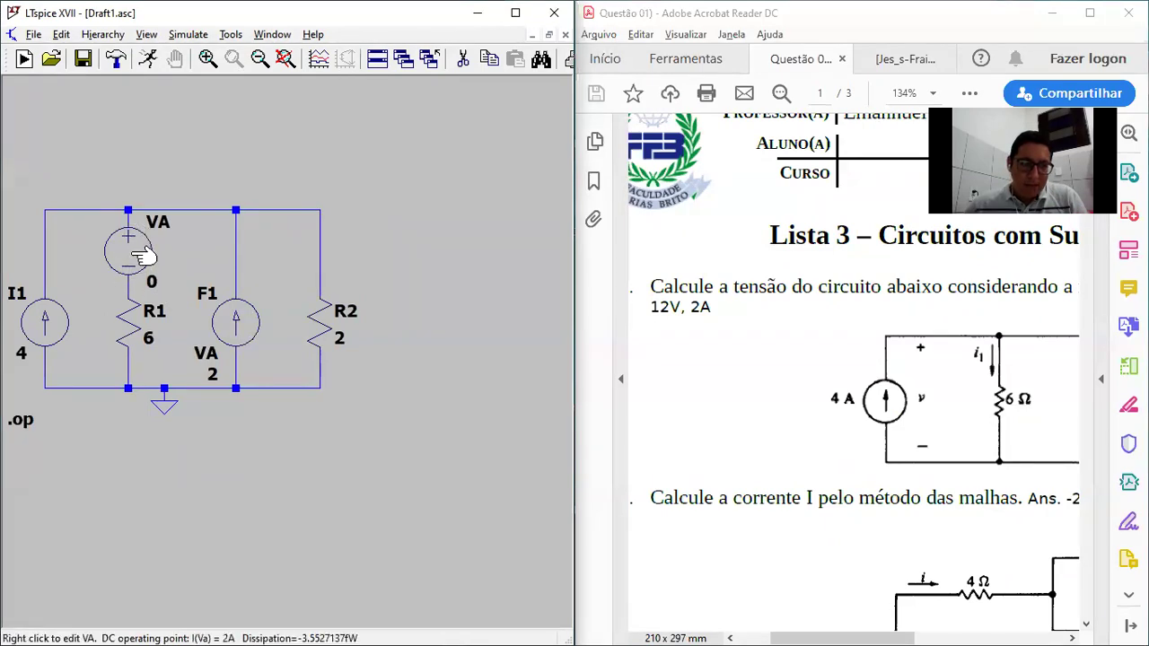
left_click(565, 40)
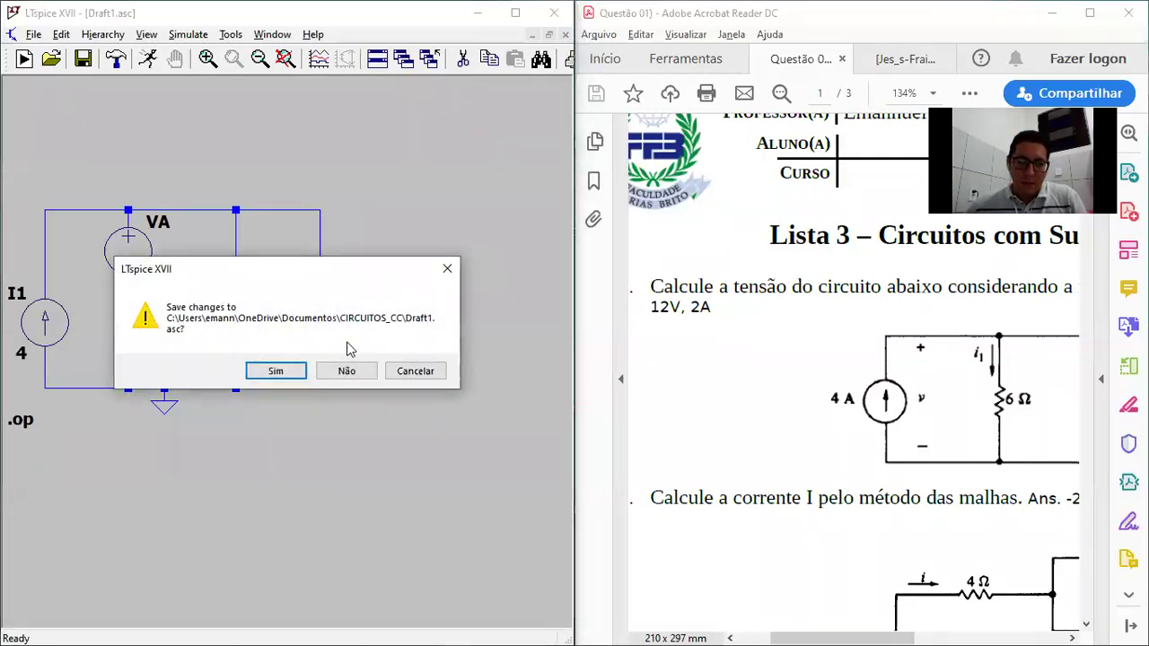
left_click(349, 369)
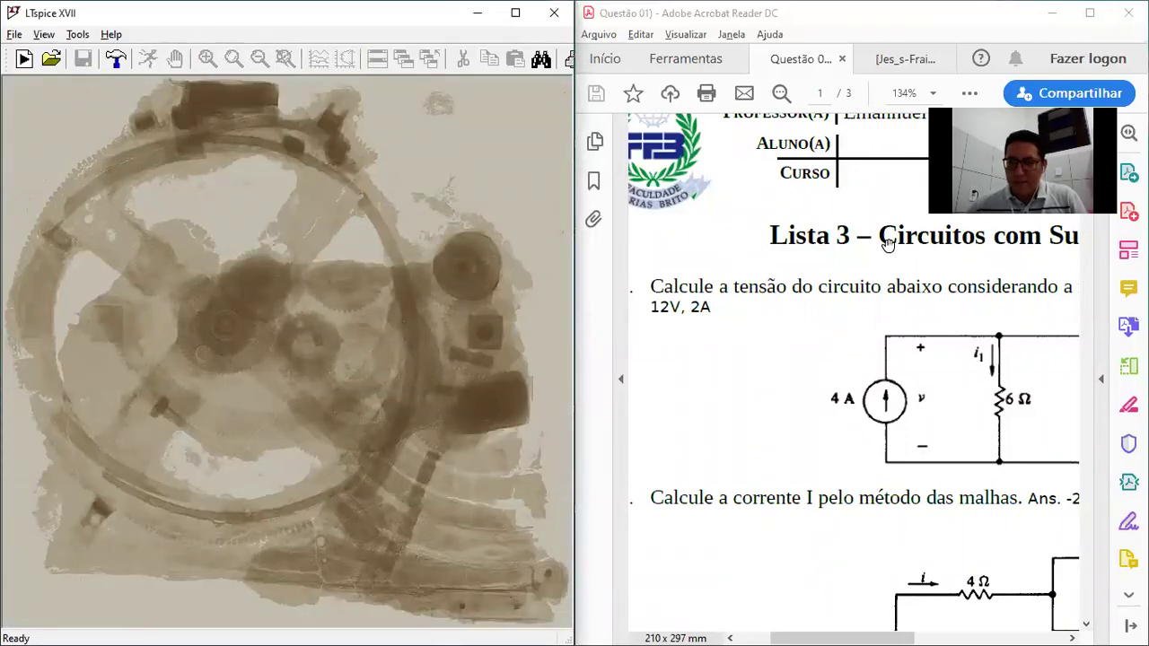
Switch to the exercise PDF in Adobe Acrobat Reader, maximize it, and go past exercise 2 to exercise 3's statement and circuit
key("super+Up")
scroll(646, 275, "down", 2)
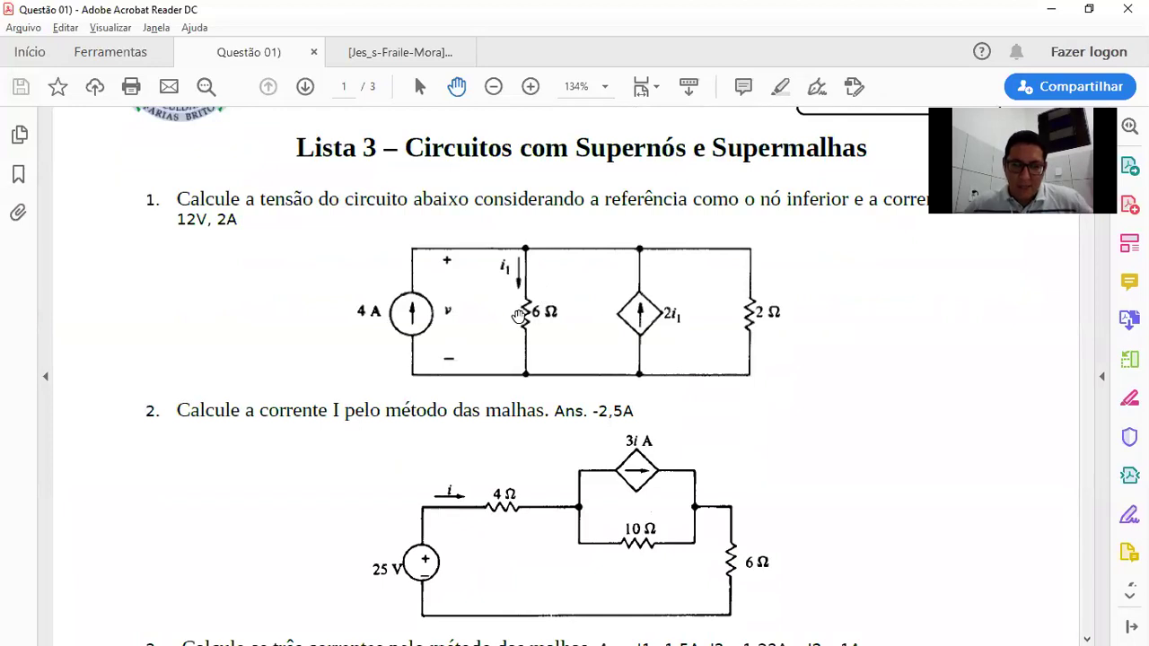
scroll(576, 320, "down", 2)
scroll(663, 321, "down", 1)
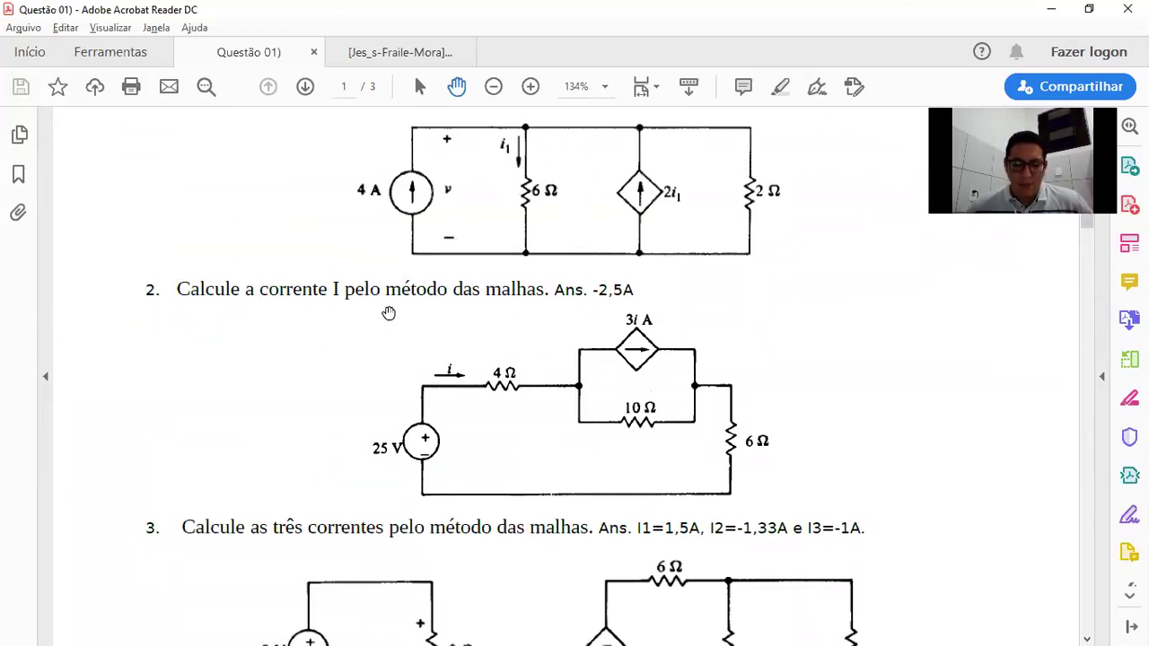
scroll(396, 312, "down", 7)
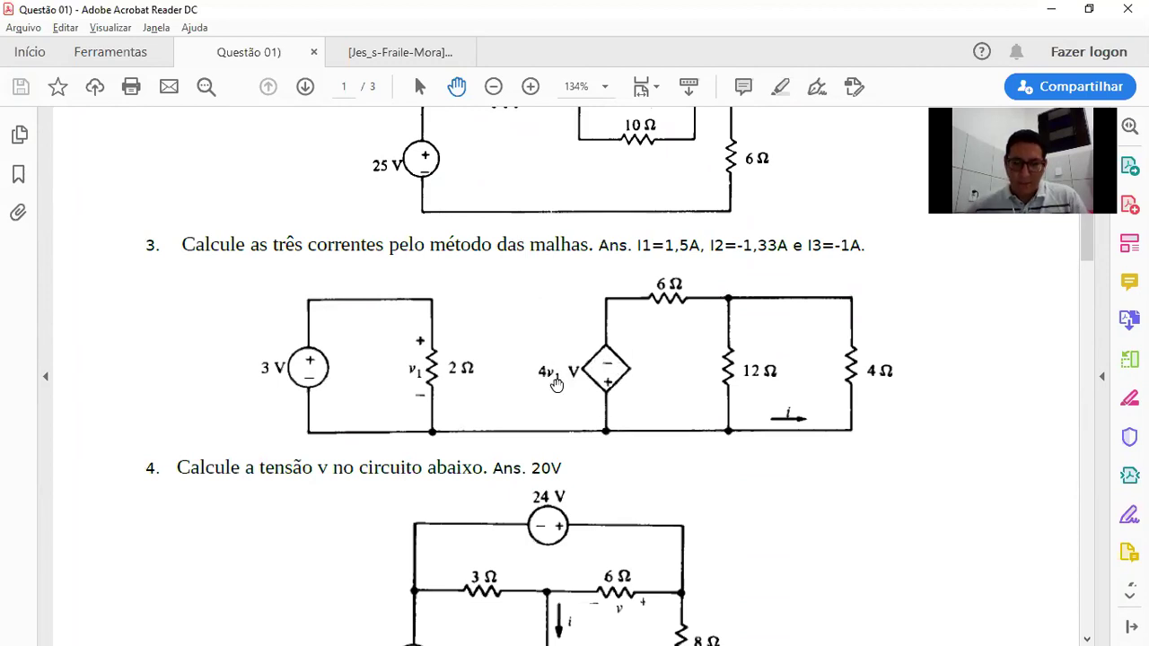
Bring LTspice to the front and return to exercise 3's circuit in Adobe Acrobat Reader
key("alt+Tab")
key("alt+Tab")
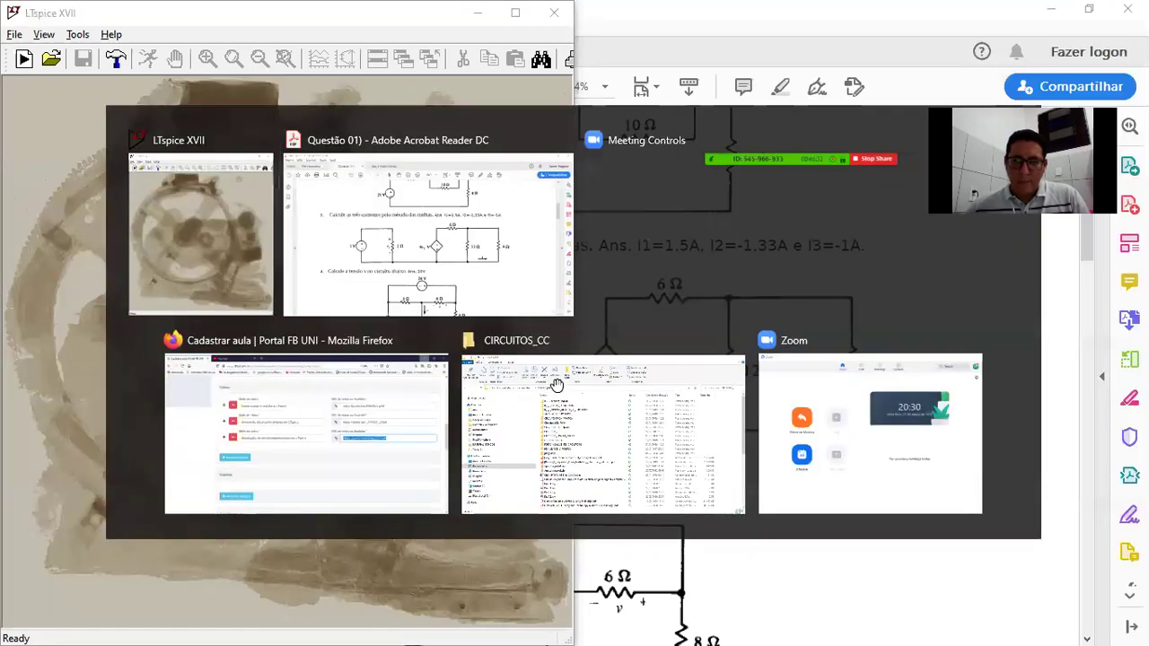
key("alt+Tab")
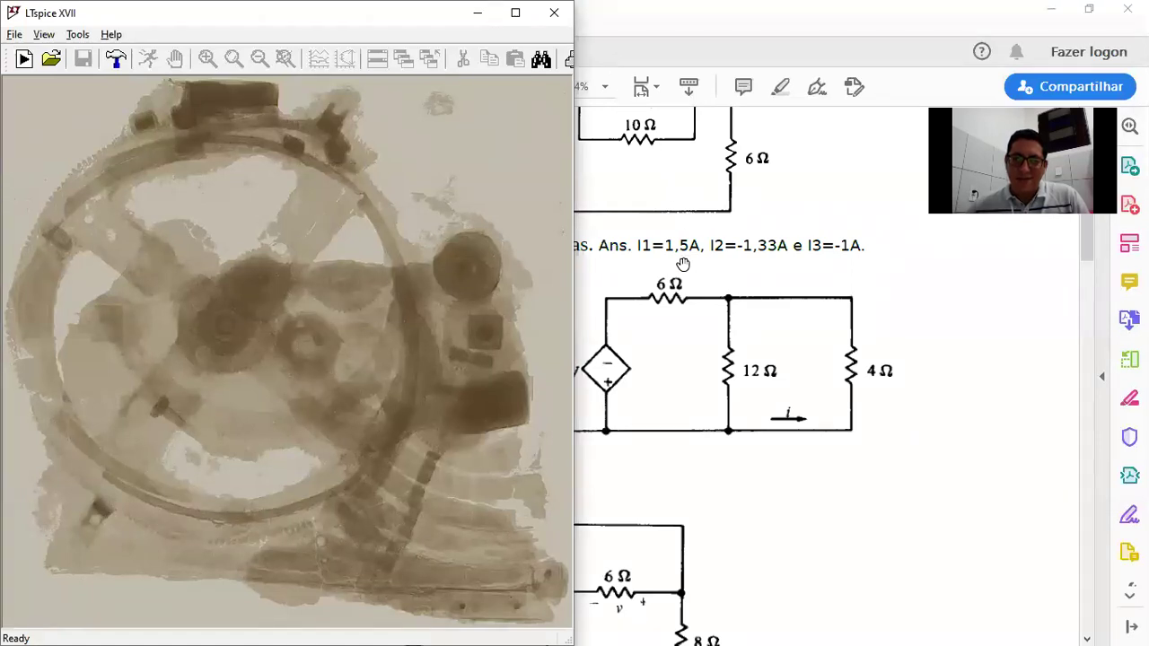
key("alt+Tab")
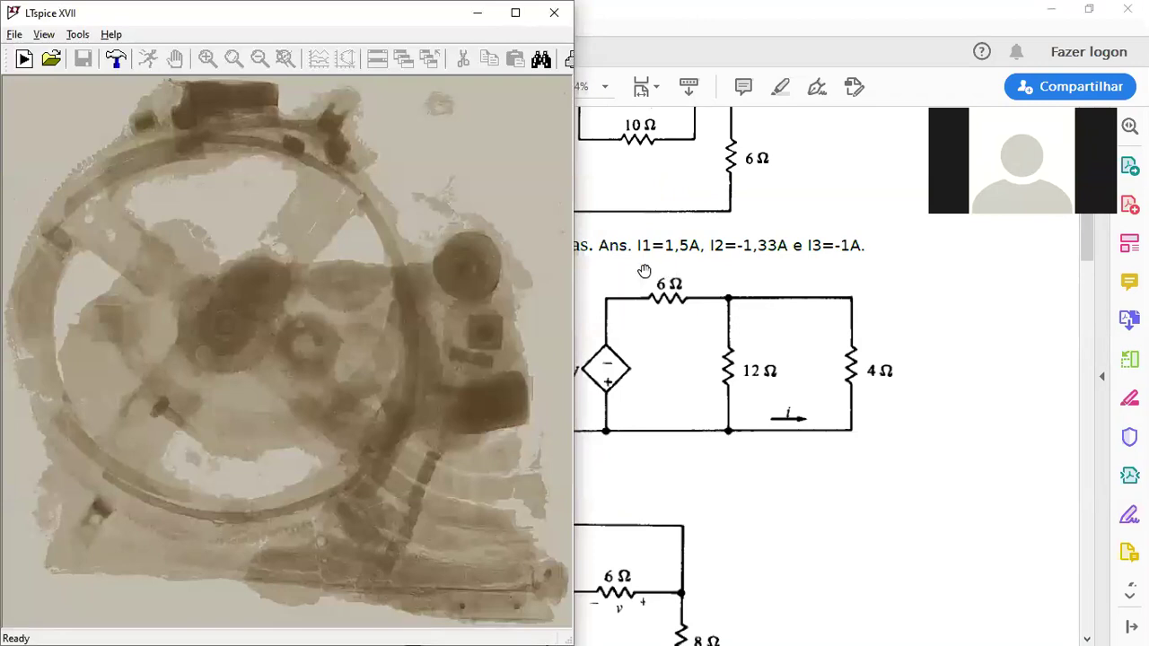
left_click(643, 272)
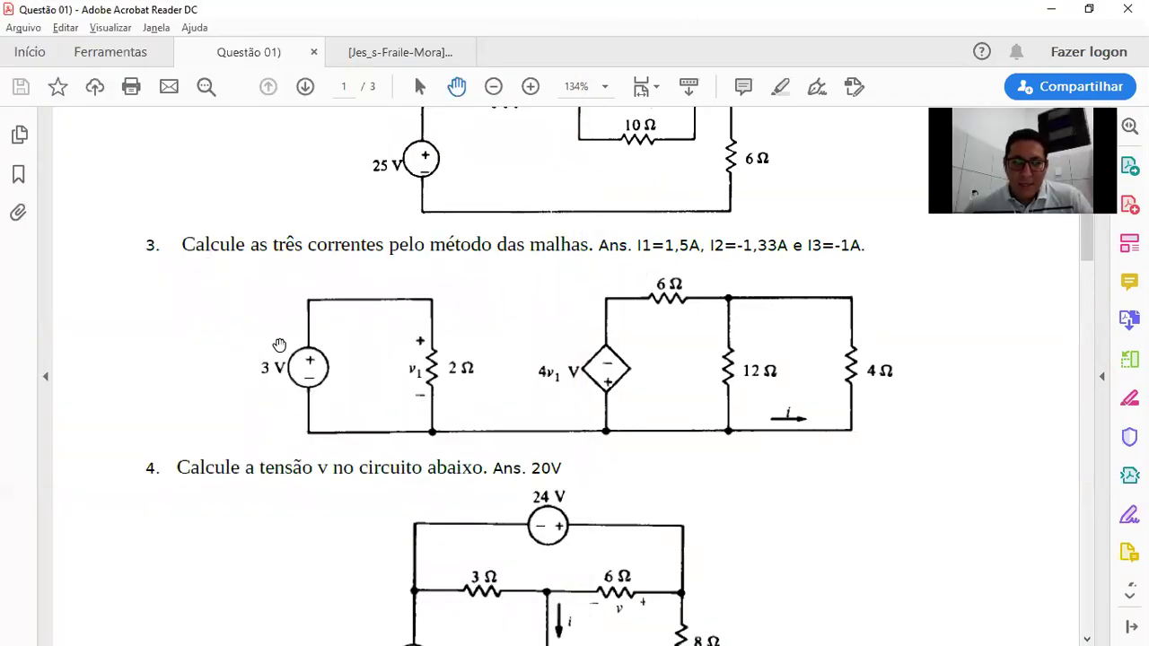
Arrange LTspice and the exercise PDF in Adobe Acrobat Reader side by side, with exercise 3's whole circuit shown at 75% zoom
key("alt+Tab")
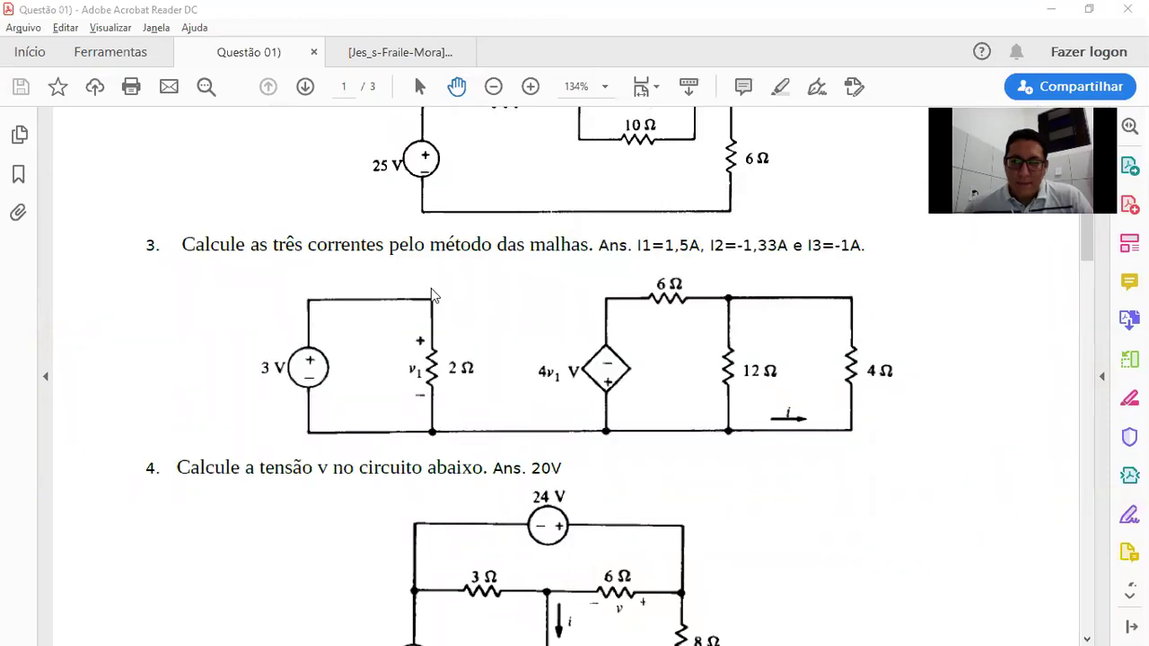
key("alt+Tab")
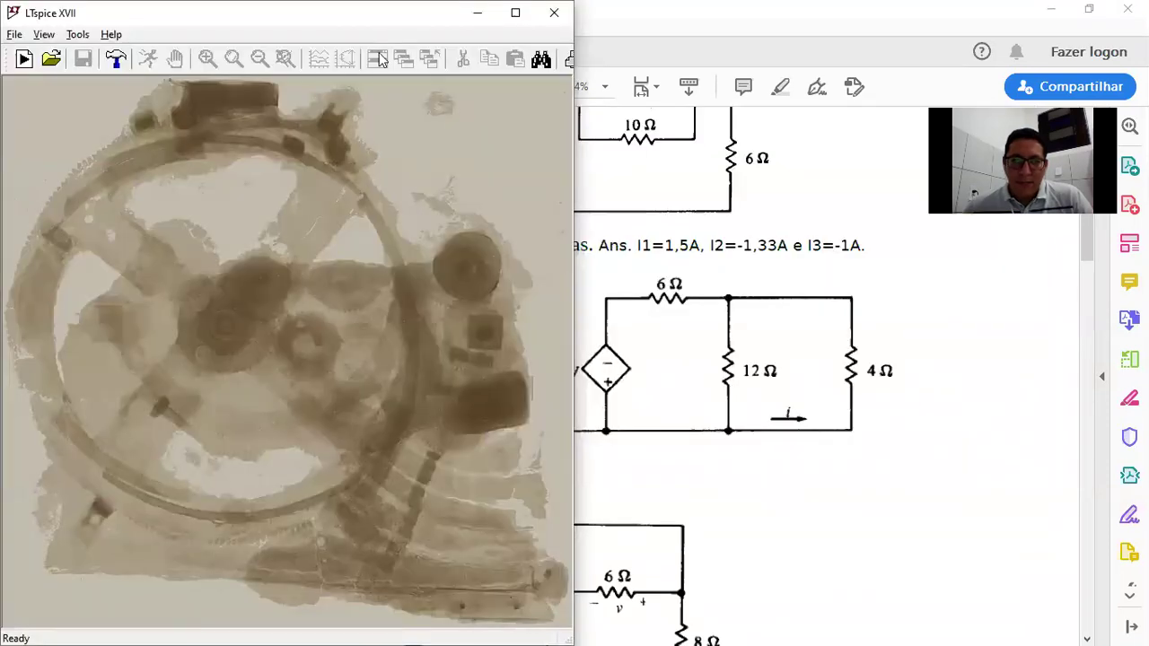
left_click(848, 32)
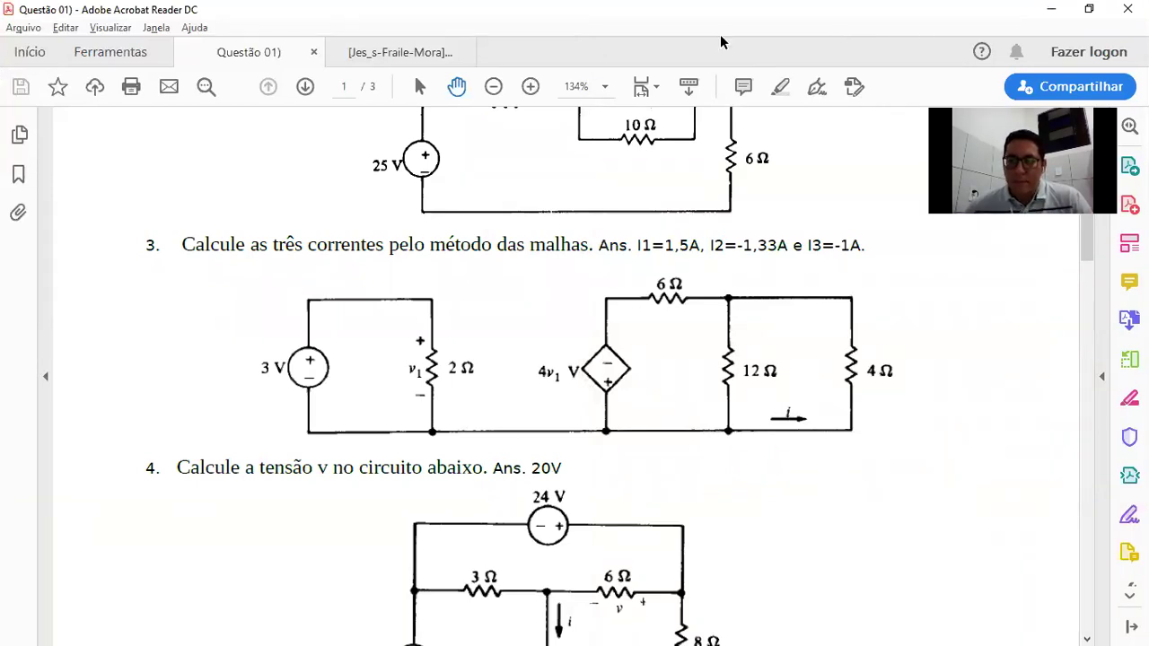
key("super+Right")
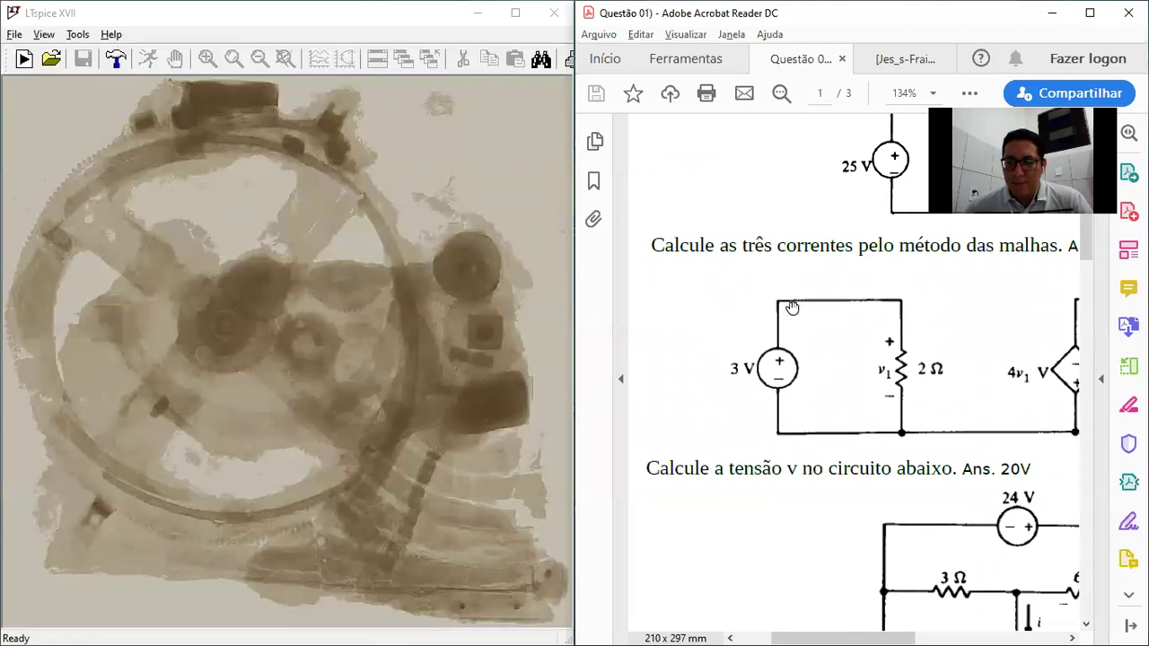
scroll(792, 308, "down", 3)
scroll(875, 315, "up", 1)
left_click_drag(832, 324, 766, 307)
scroll(754, 300, "down", 1)
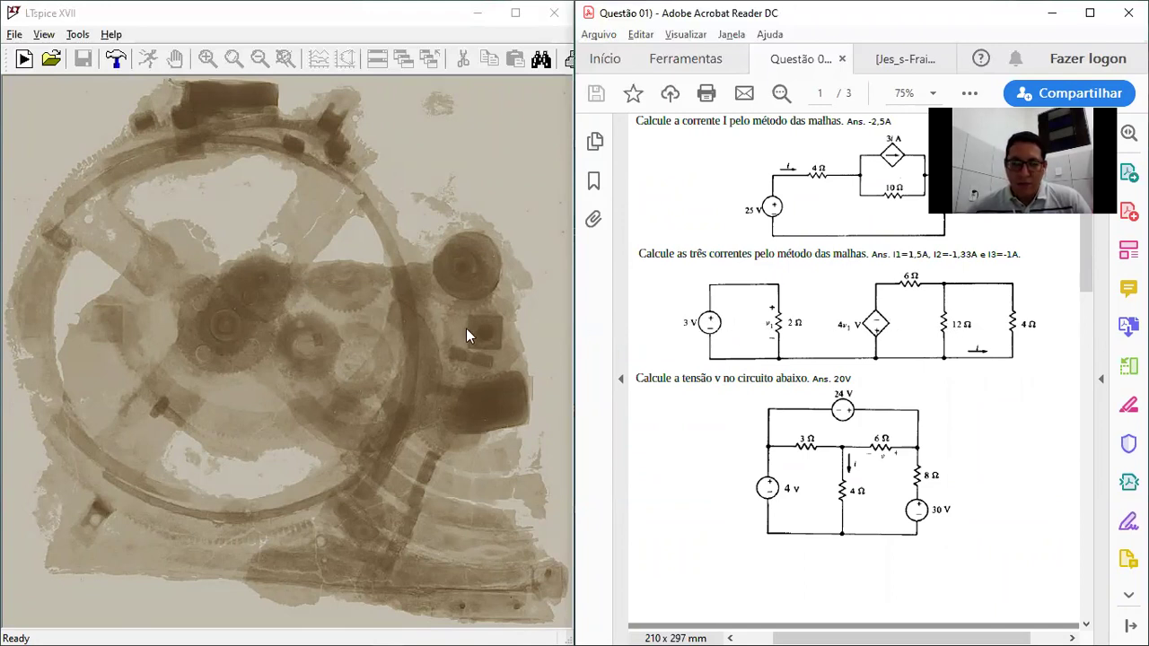
Create a new LTspice schematic and place one upright voltage source for exercise 3's 3 V supply
left_click(284, 58)
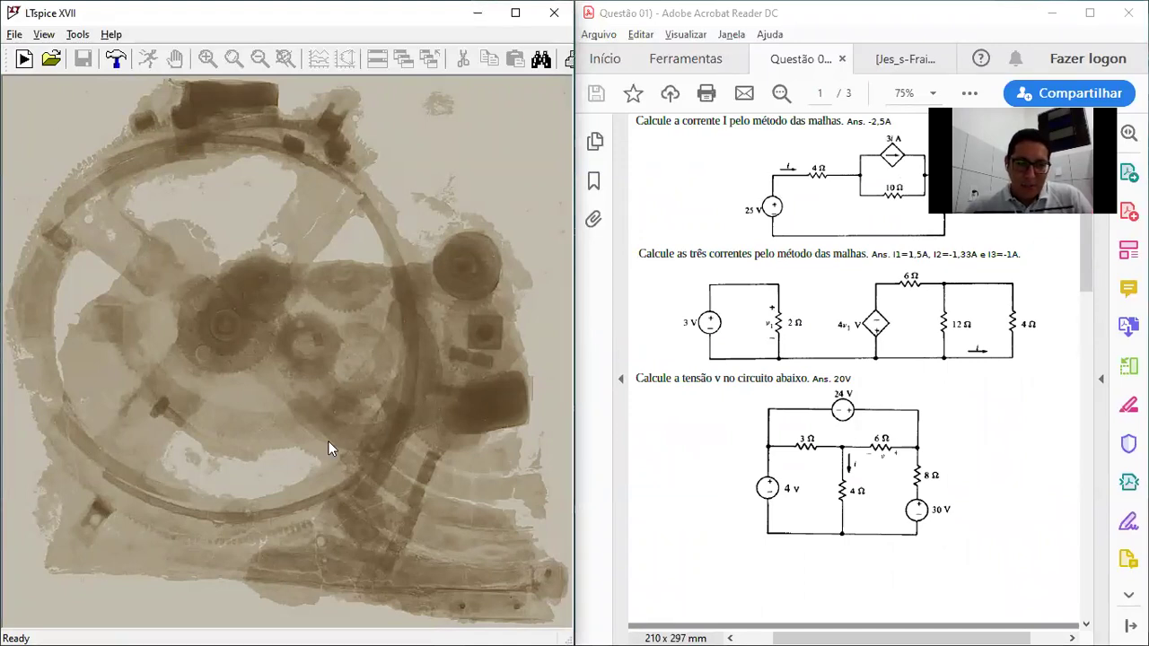
left_click(18, 61)
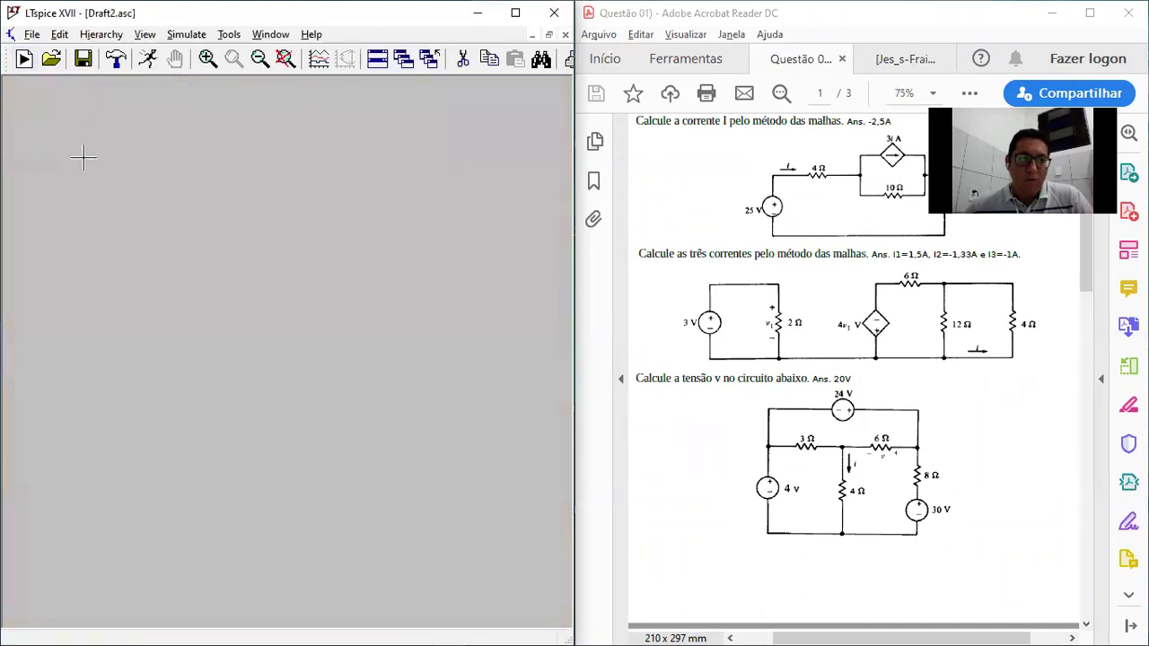
key("F2")
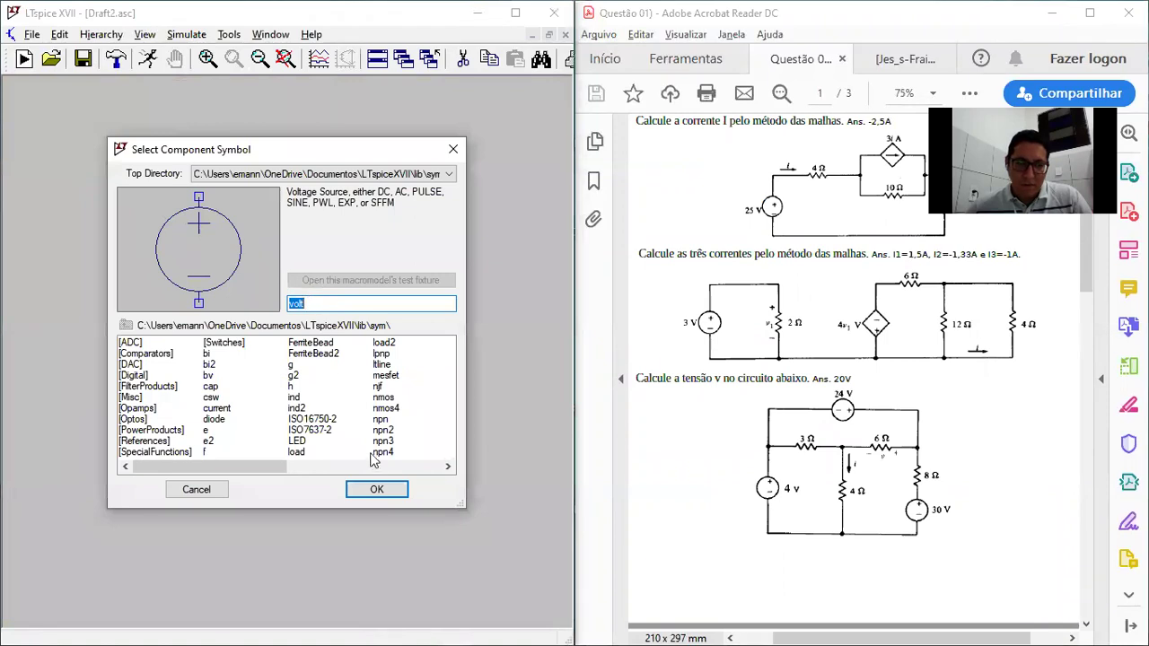
left_click(377, 489)
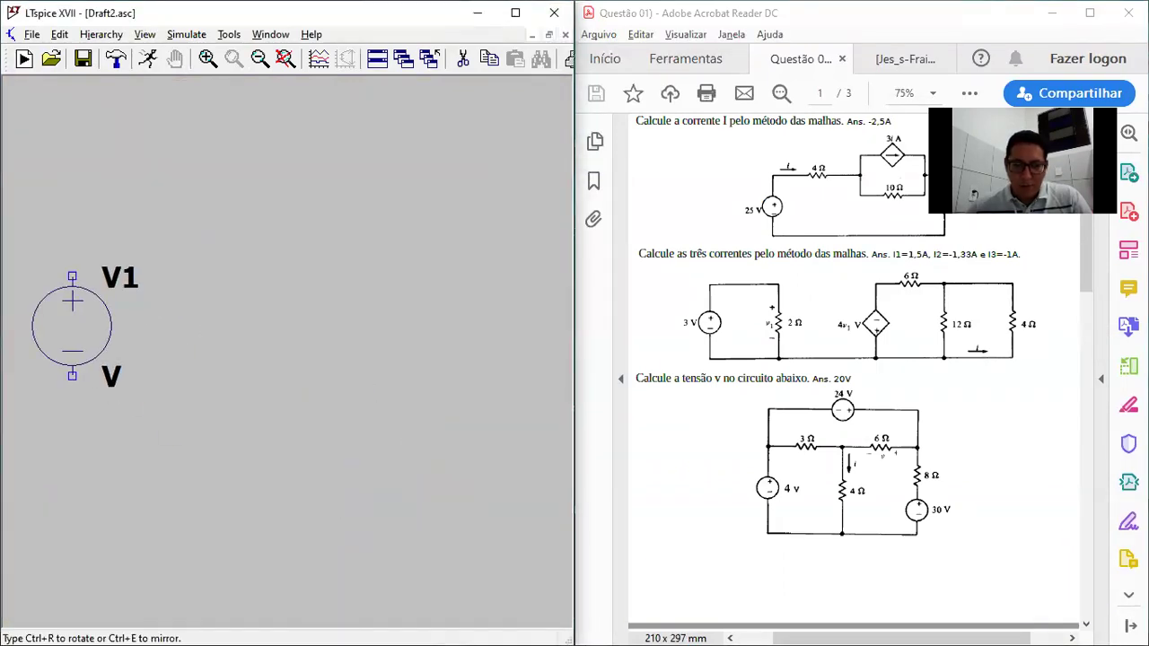
key("Escape")
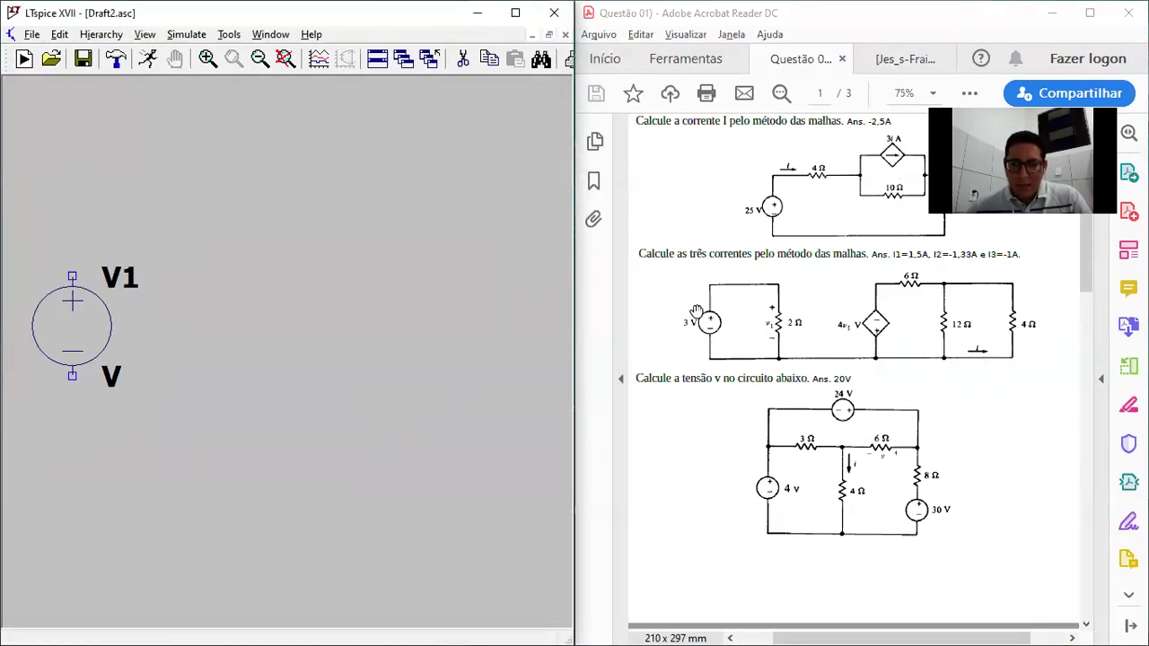
Place a vertical resistor beside the voltage source for exercise 3's 2 Ω branch
key("r")
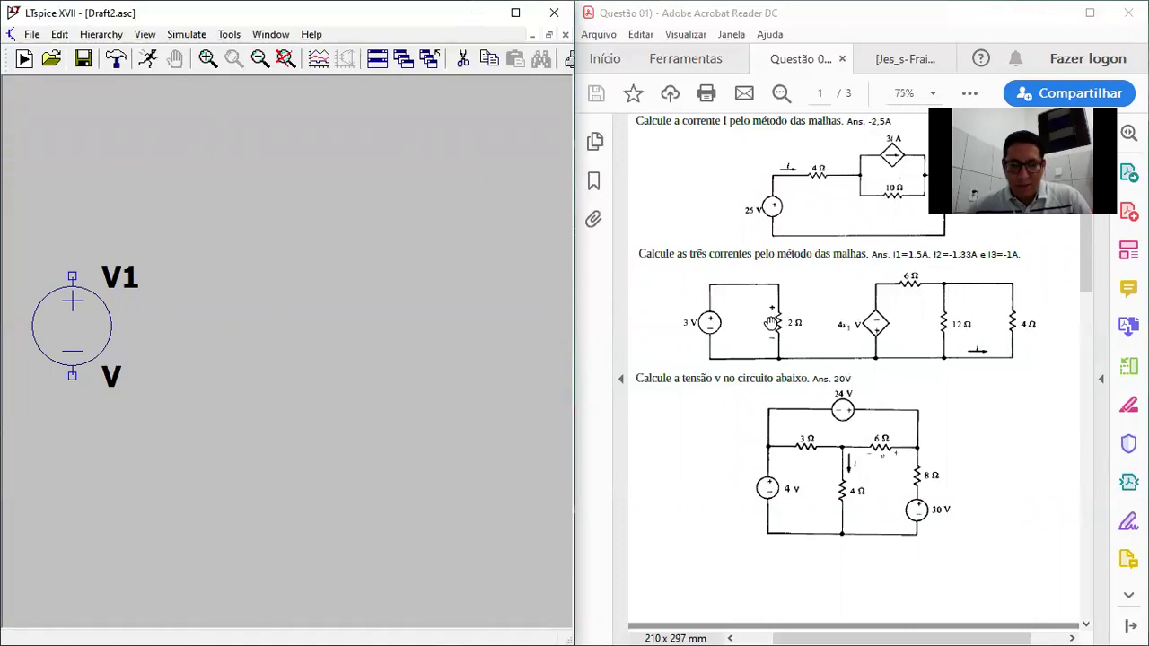
left_click(192, 275)
key("Escape")
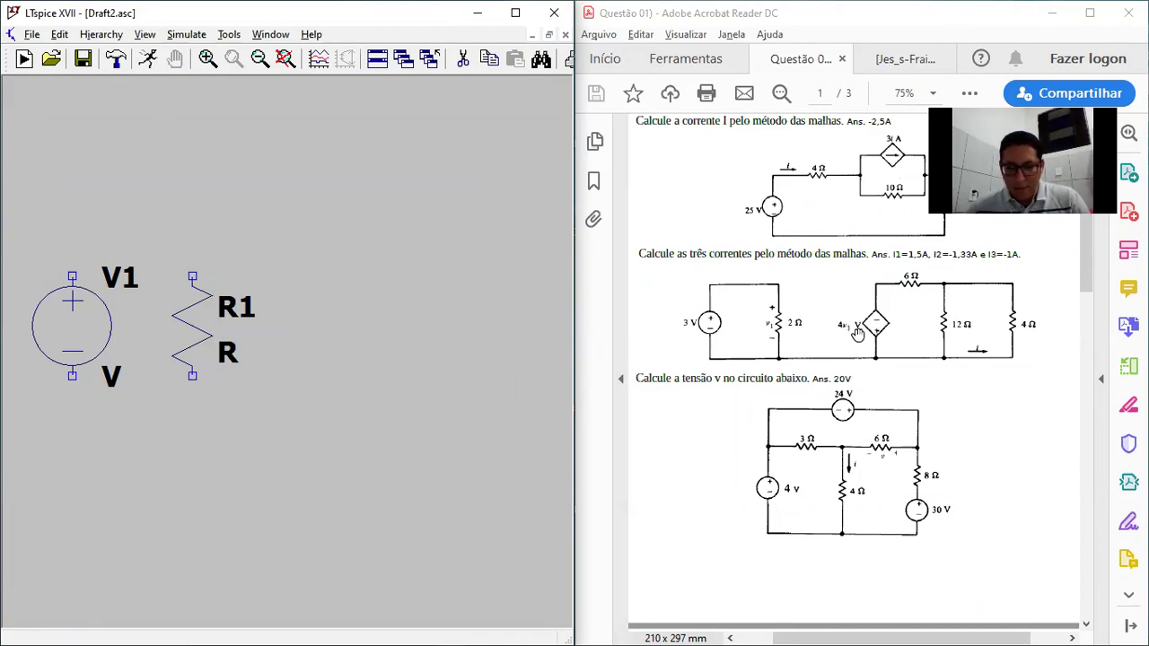
Examine the dependent source's label and polarity in exercise 3's circuit in the PDF, comparing it with the 2 Ω resistor's voltage v1
scroll(857, 332, "up", 3)
scroll(858, 377, "down", 2)
scroll(858, 377, "down", 1)
scroll(859, 368, "up", 1)
scroll(860, 358, "down", 1)
scroll(869, 347, "up", 2)
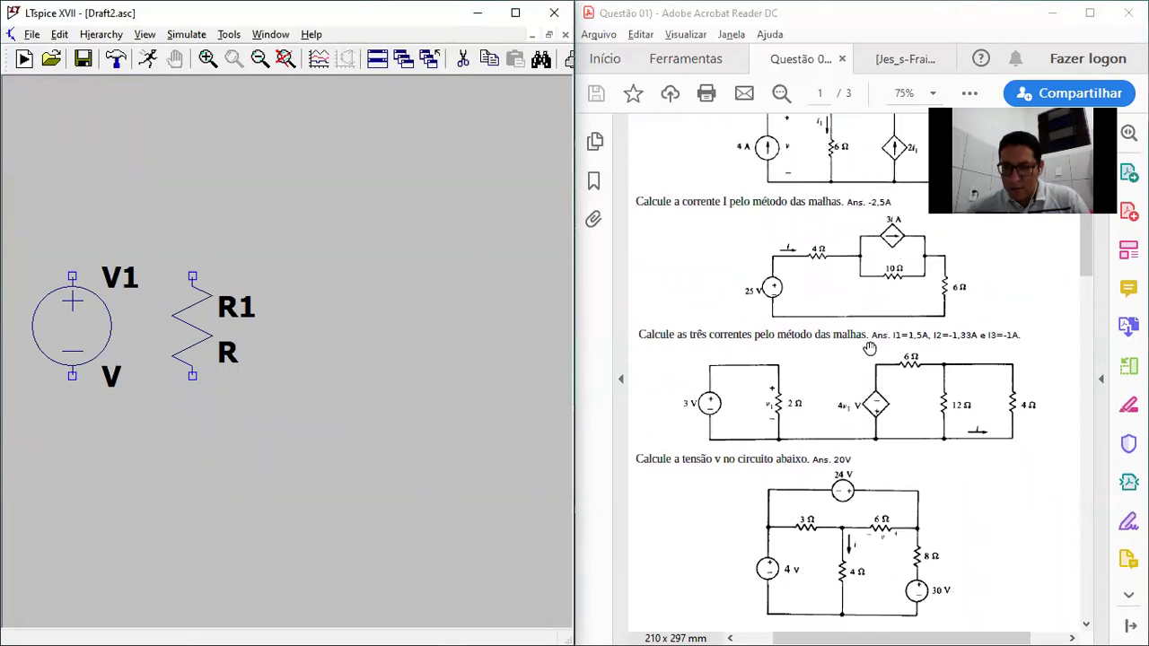
scroll(867, 350, "down", 1)
scroll(867, 355, "up", 3, "ctrl")
scroll(867, 357, "up", 3, "ctrl")
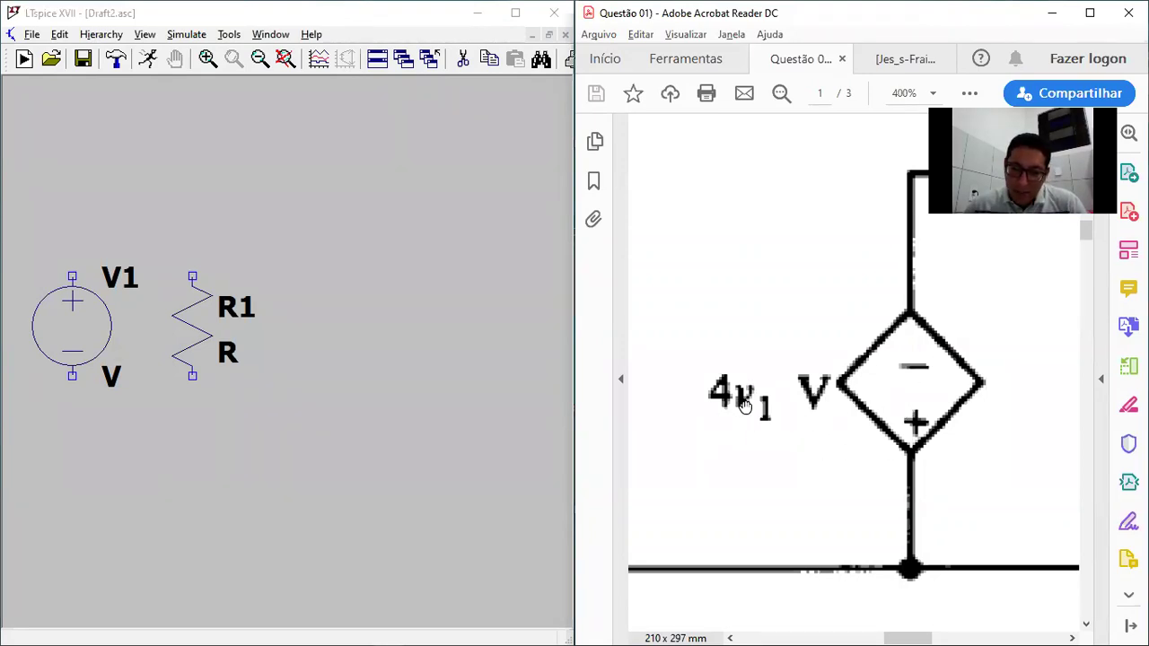
scroll(741, 406, "down", 3)
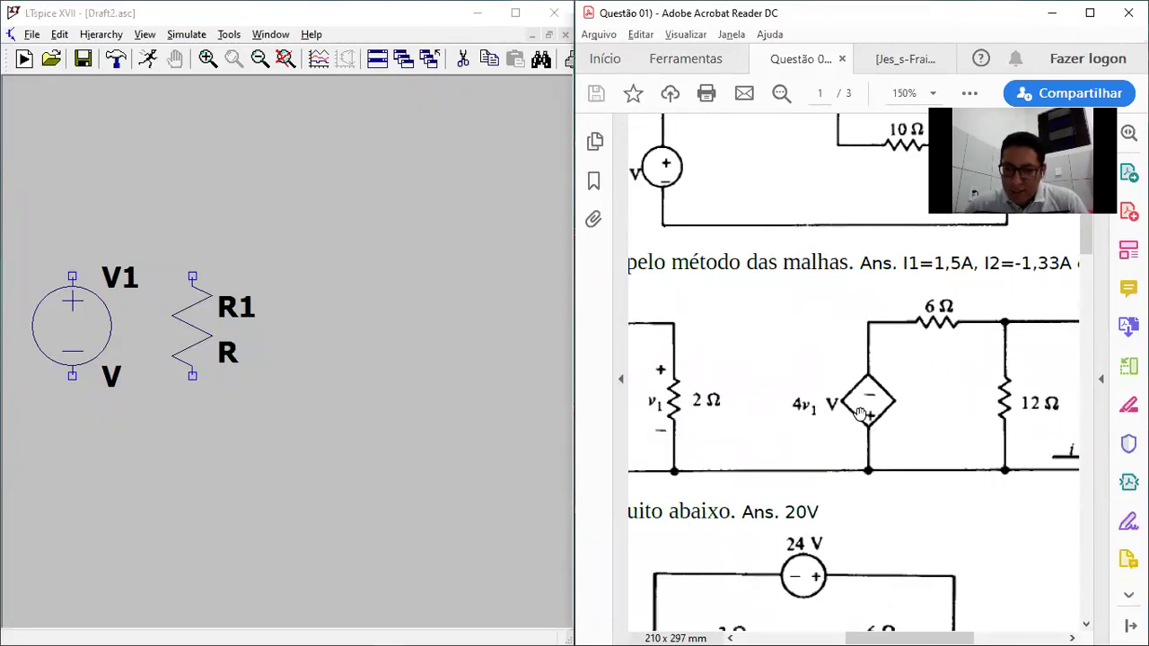
left_click_drag(811, 395, 839, 384)
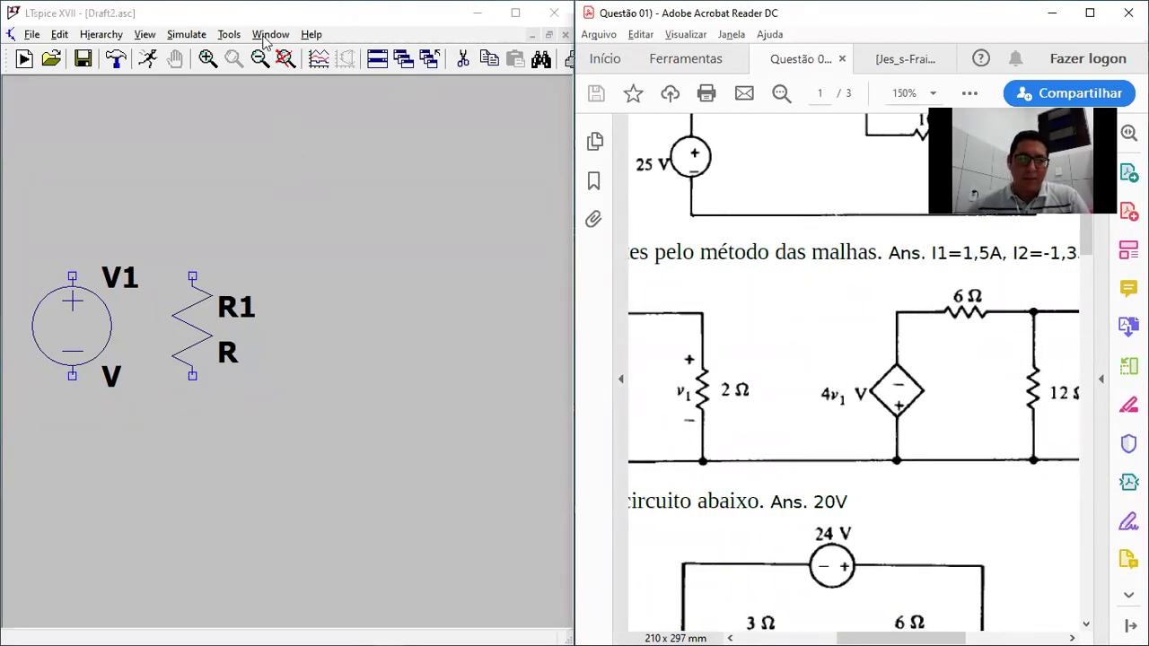
Look through the LTspice component symbols and choose e, the voltage-dependent voltage source, for placement
left_click(335, 338)
key("F2")
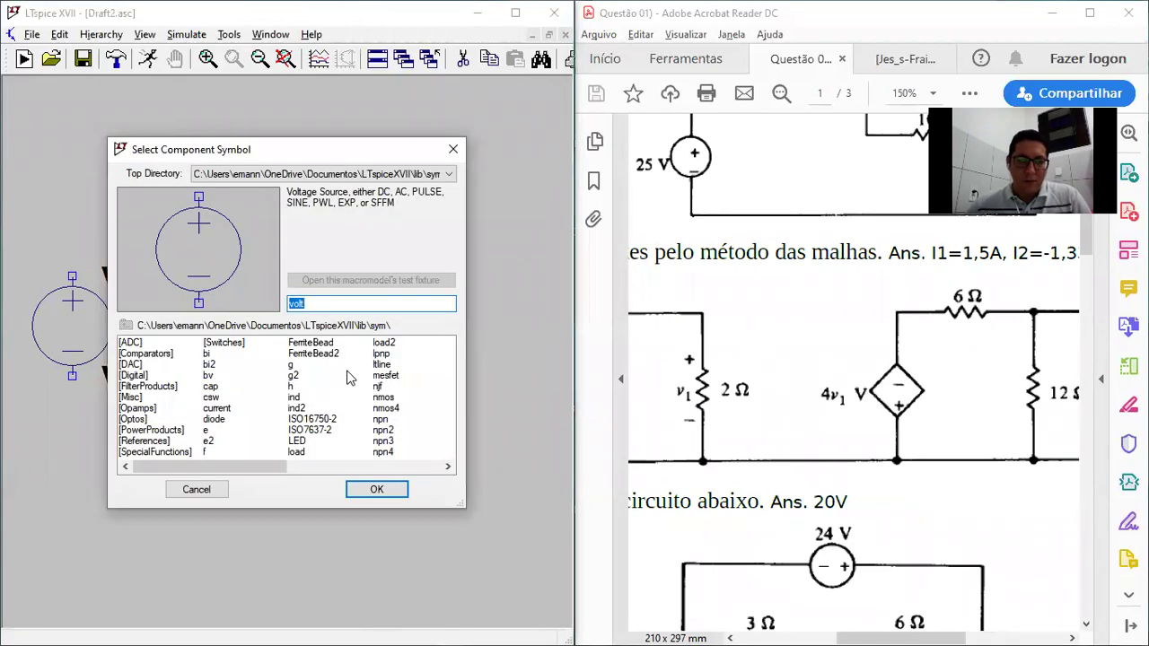
left_click(210, 353)
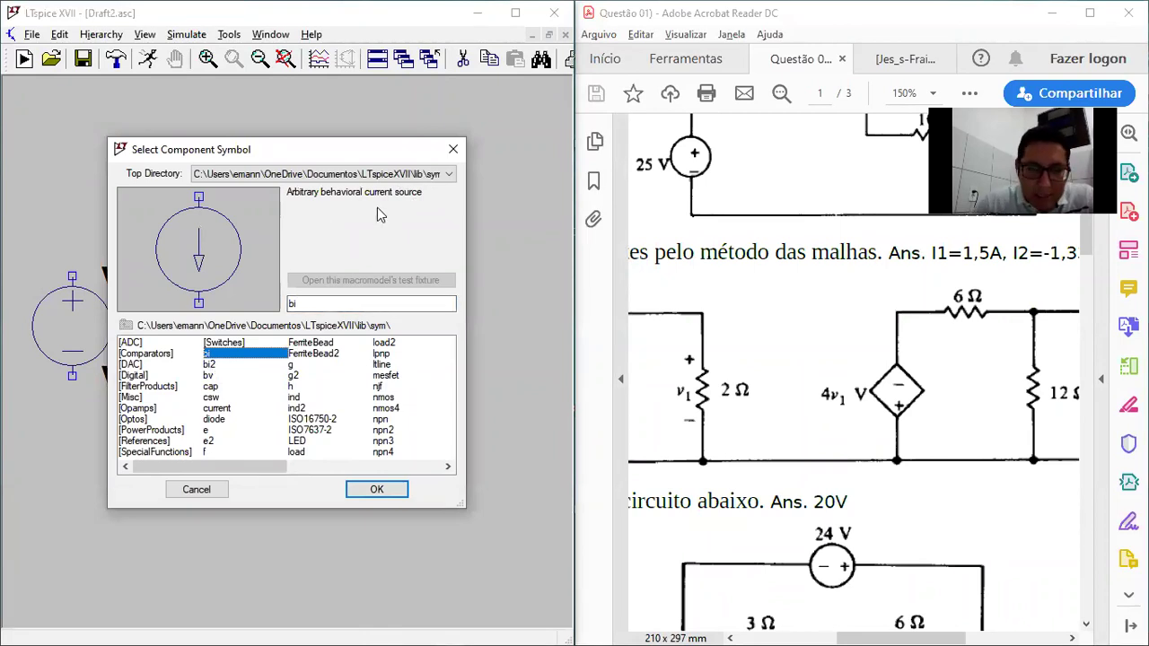
key("Down")
key("Down")
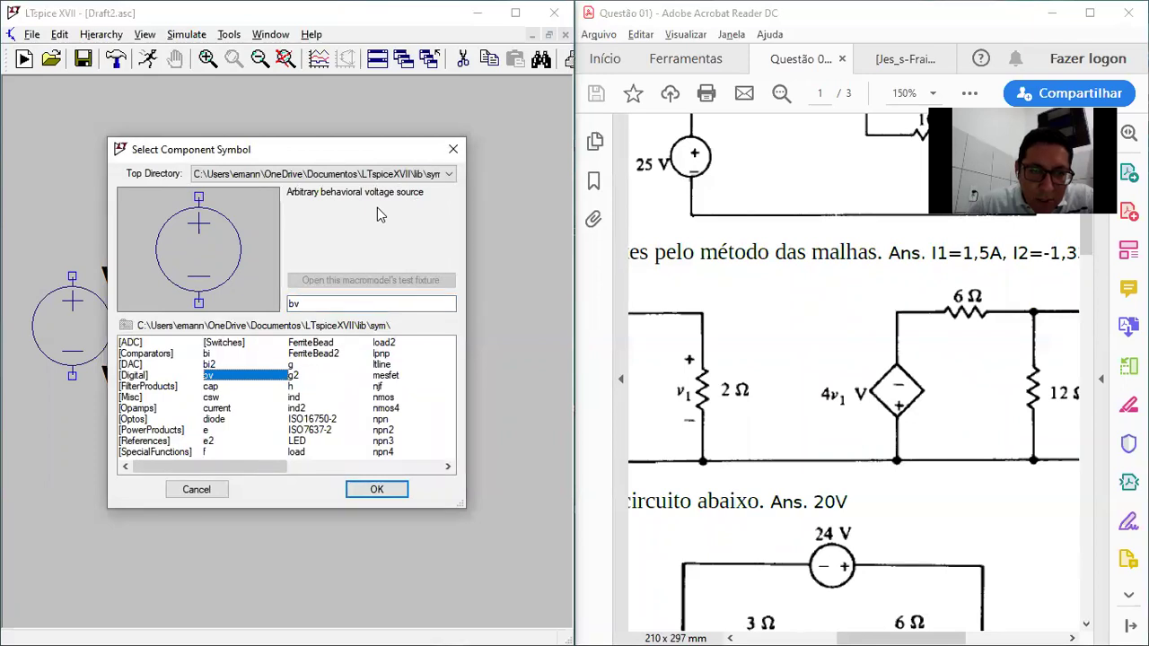
key("Down")
key("Down")
key("Down")
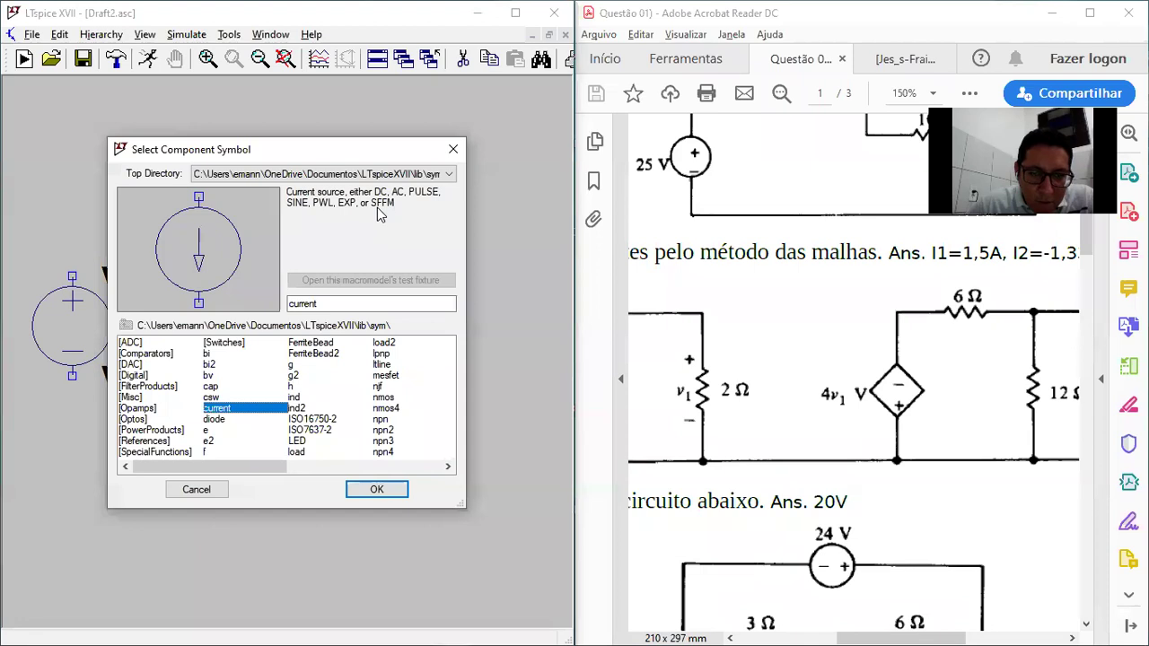
key("Down")
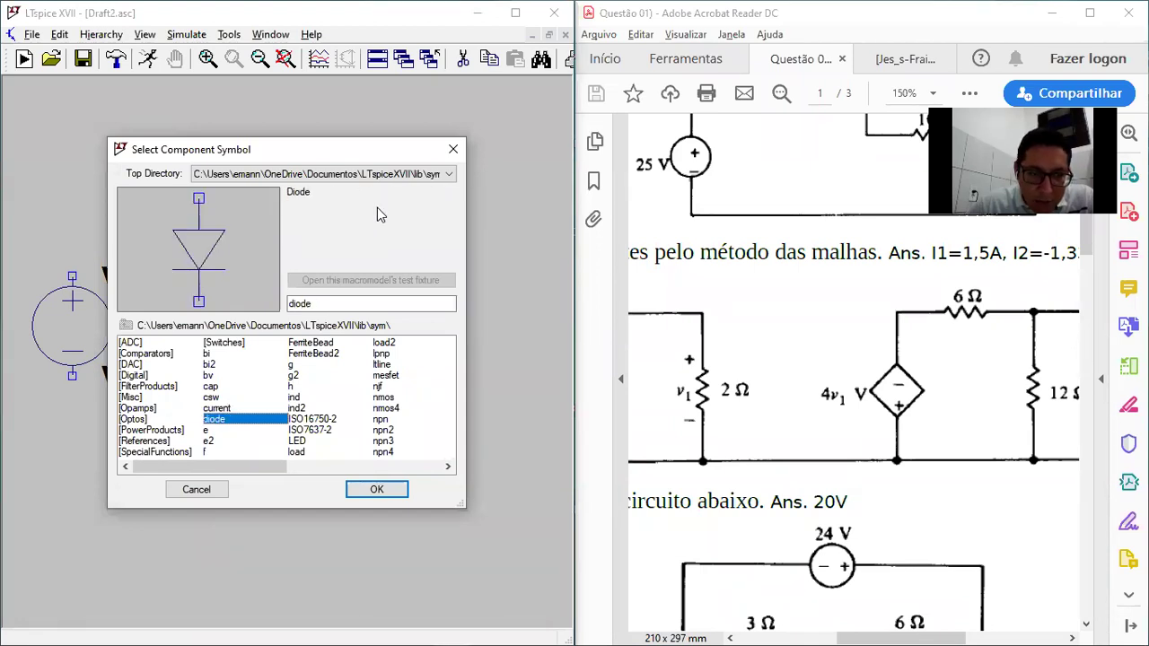
key("Down")
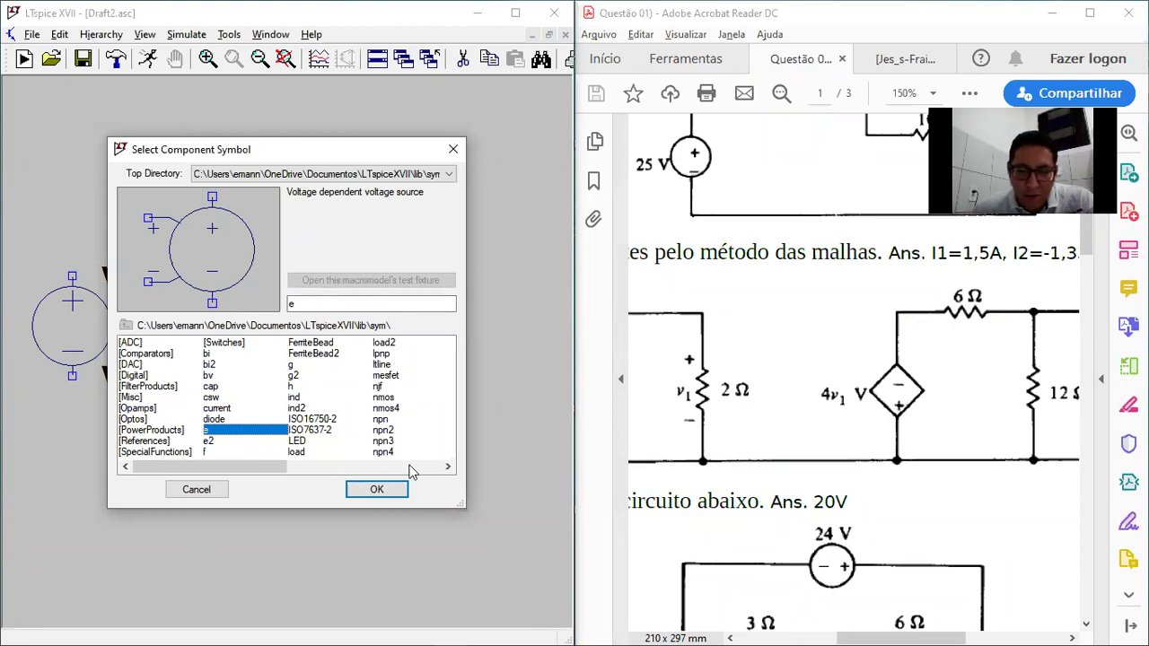
left_click(377, 489)
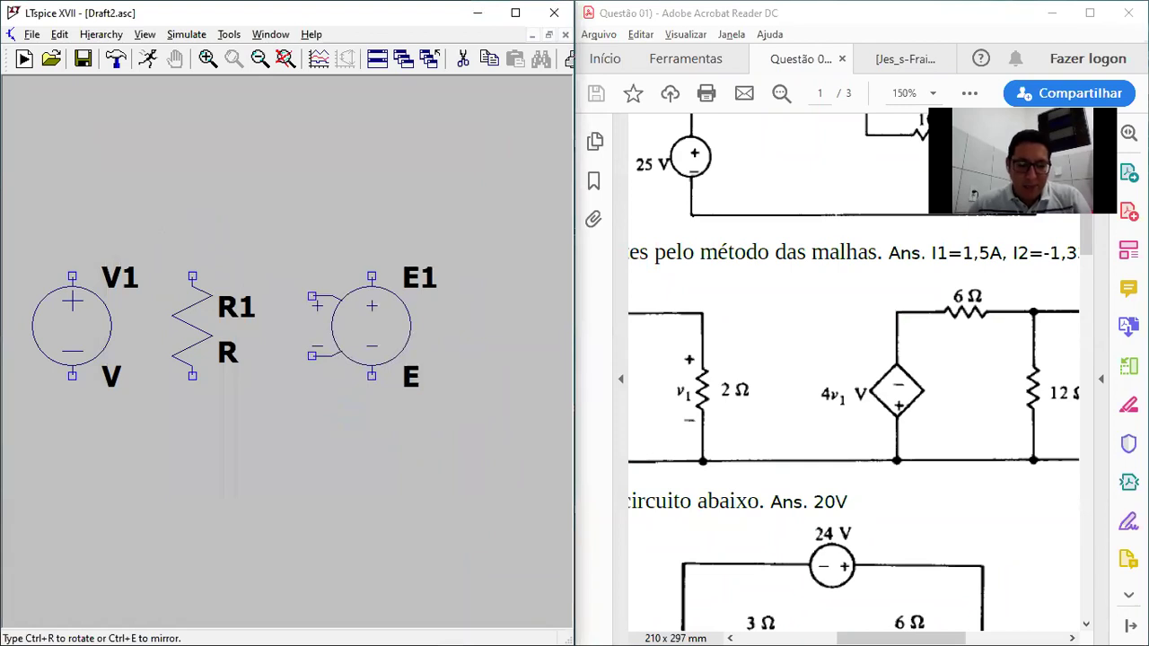
Rotate the dependent source by 180°, mirror it so its control terminals face the first resistor, and place it beyond that resistor
key("ctrl+r")
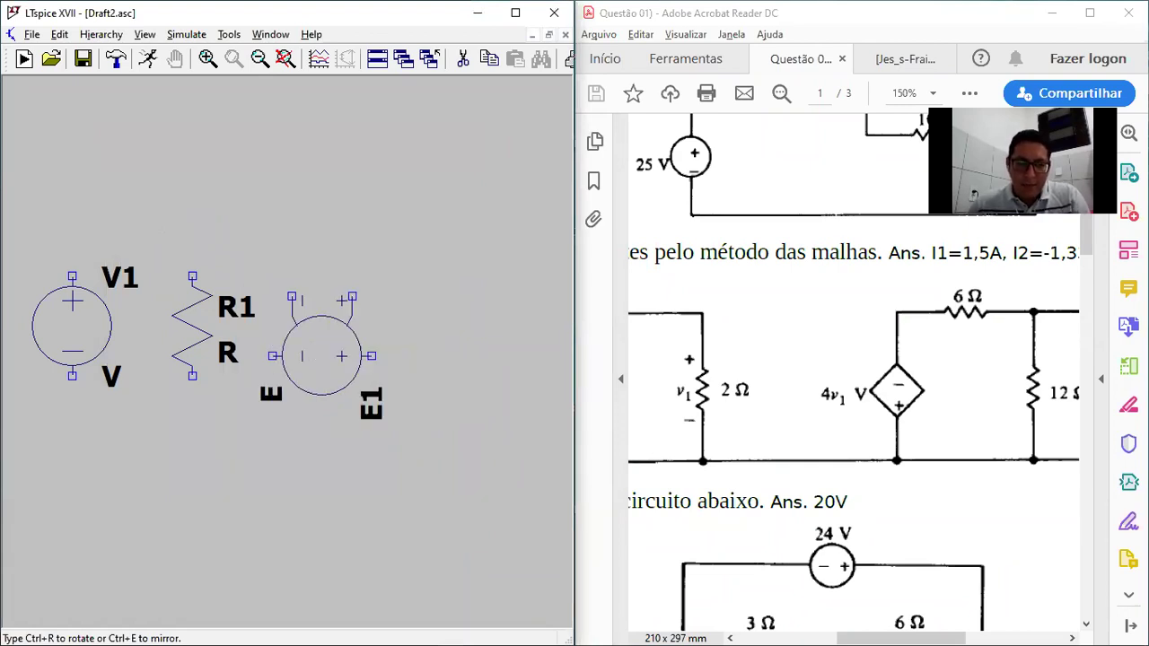
key("ctrl+r")
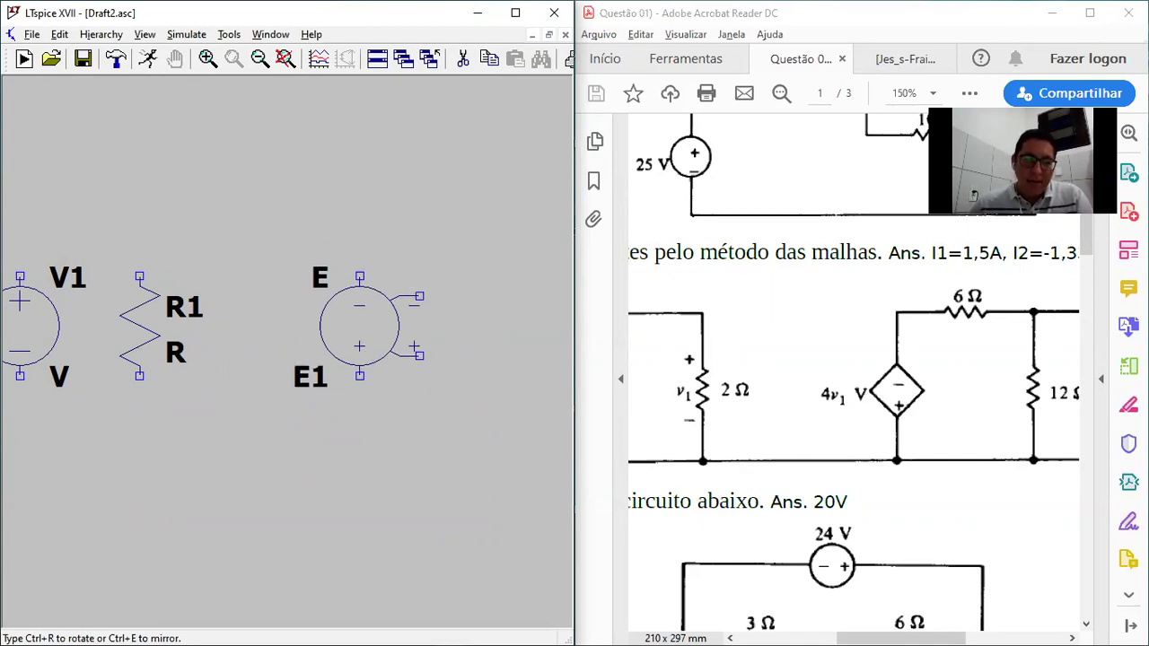
key("ctrl+e")
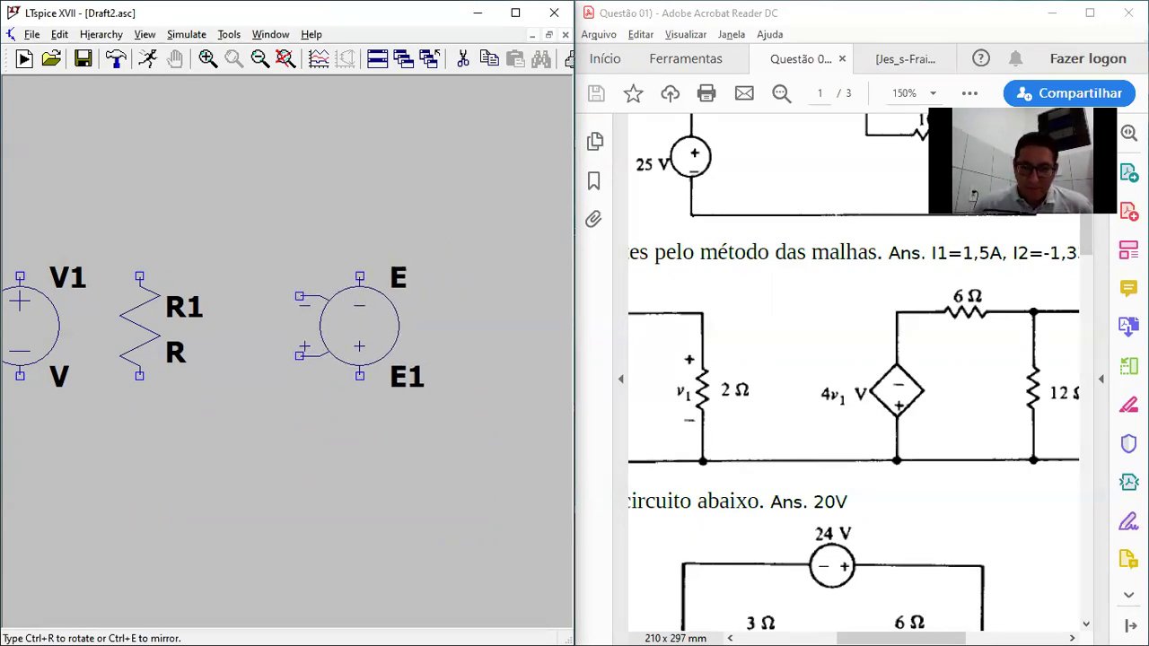
left_click(320, 300)
key("Escape")
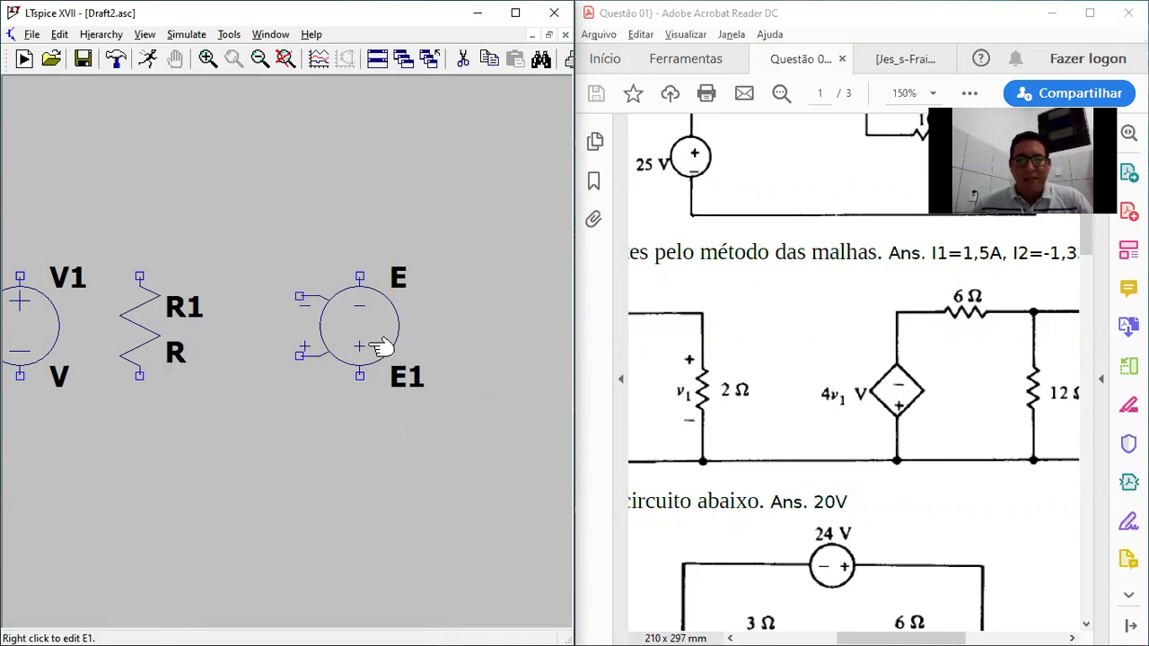
Place three resistors beyond the dependent source for exercise 3's 6, 12 and 4 Ω branches: one horizontal above and two vertical side by side
left_click_drag(966, 374, 836, 365)
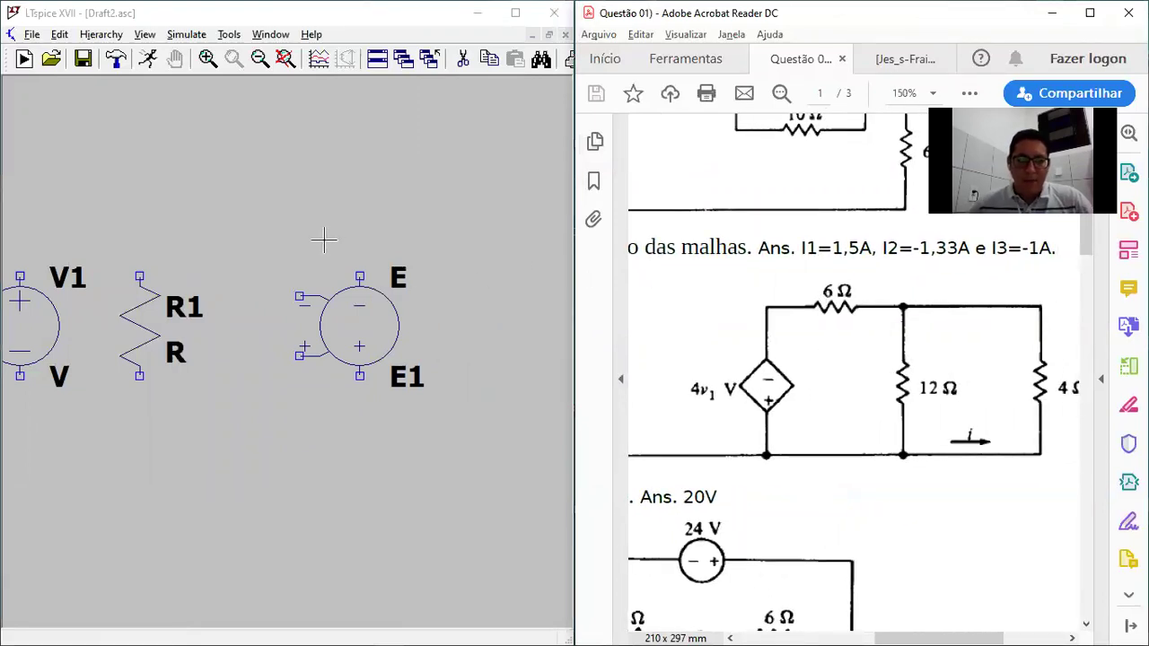
left_click(276, 40)
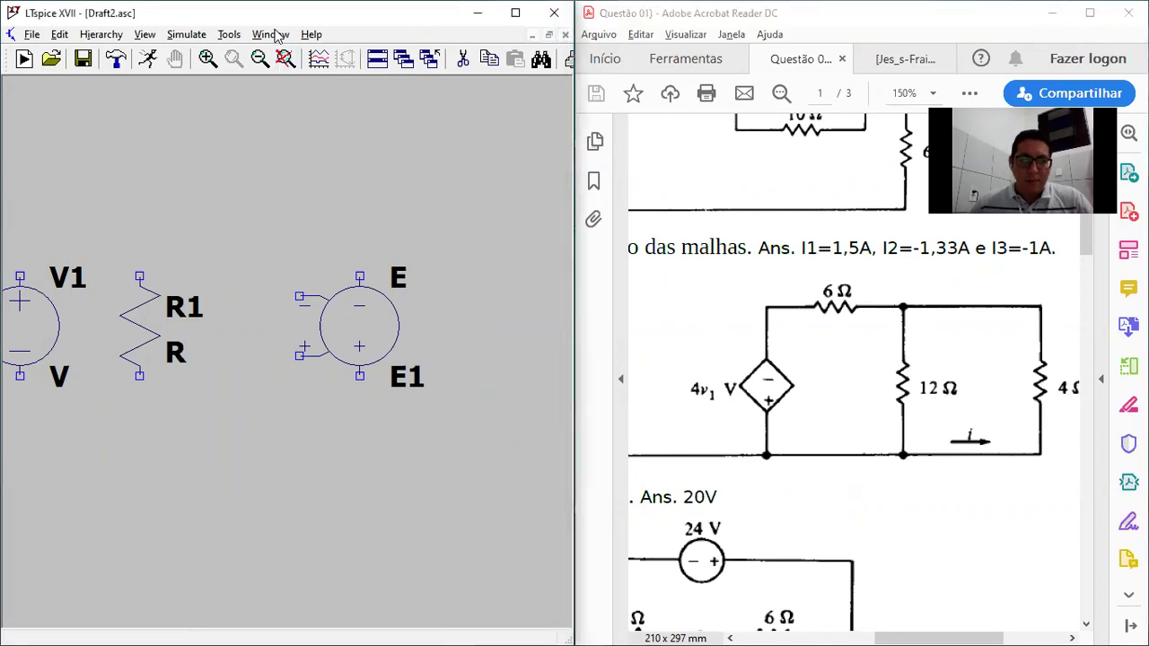
key("r")
key("ctrl+r")
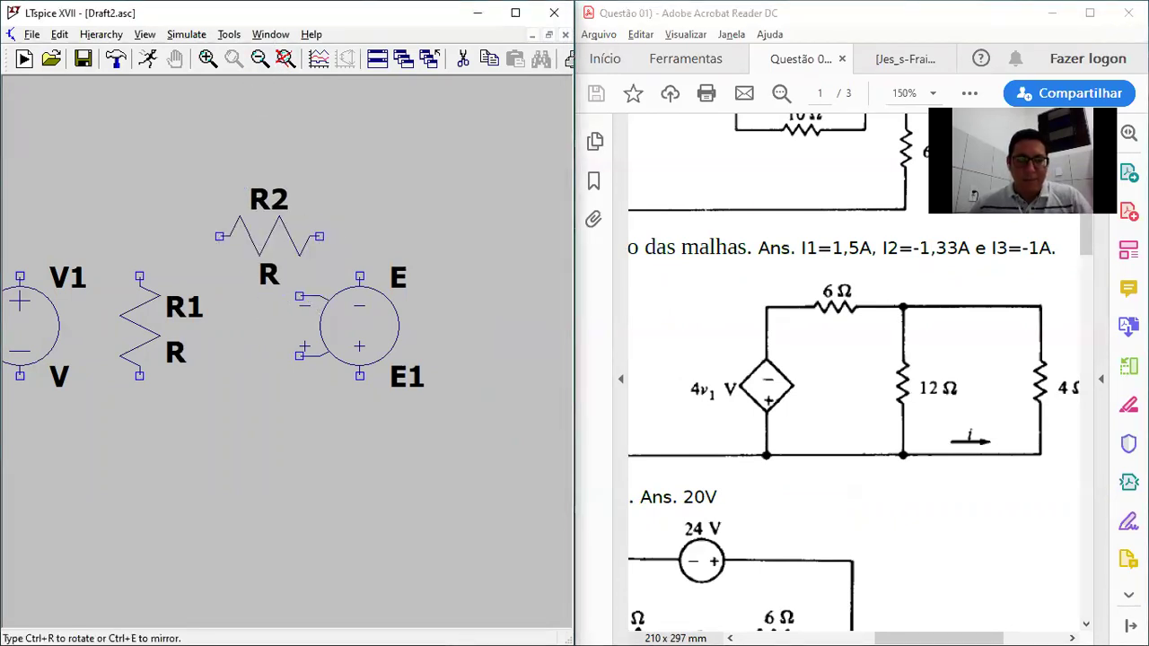
left_click(469, 236)
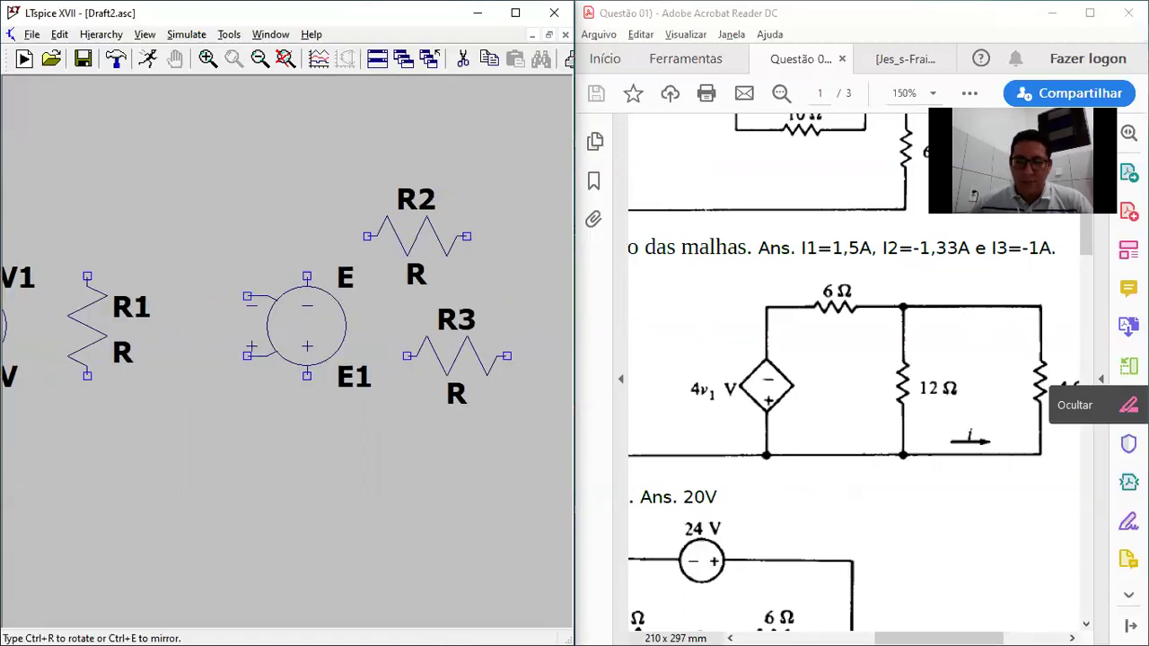
key("ctrl+r")
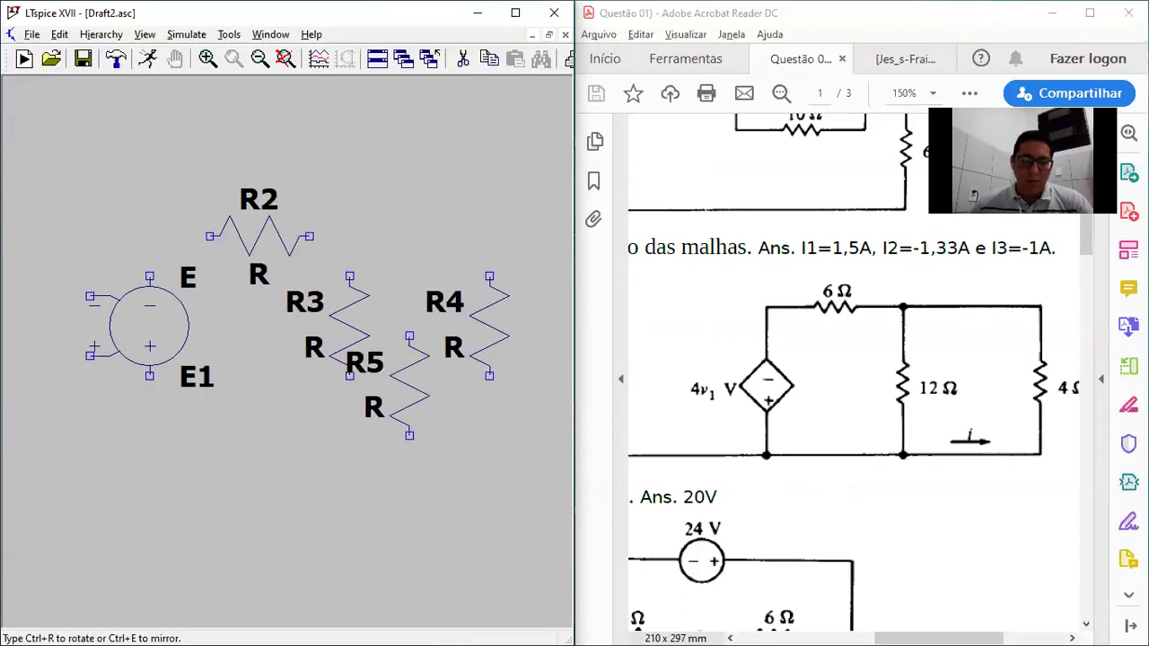
key("Escape")
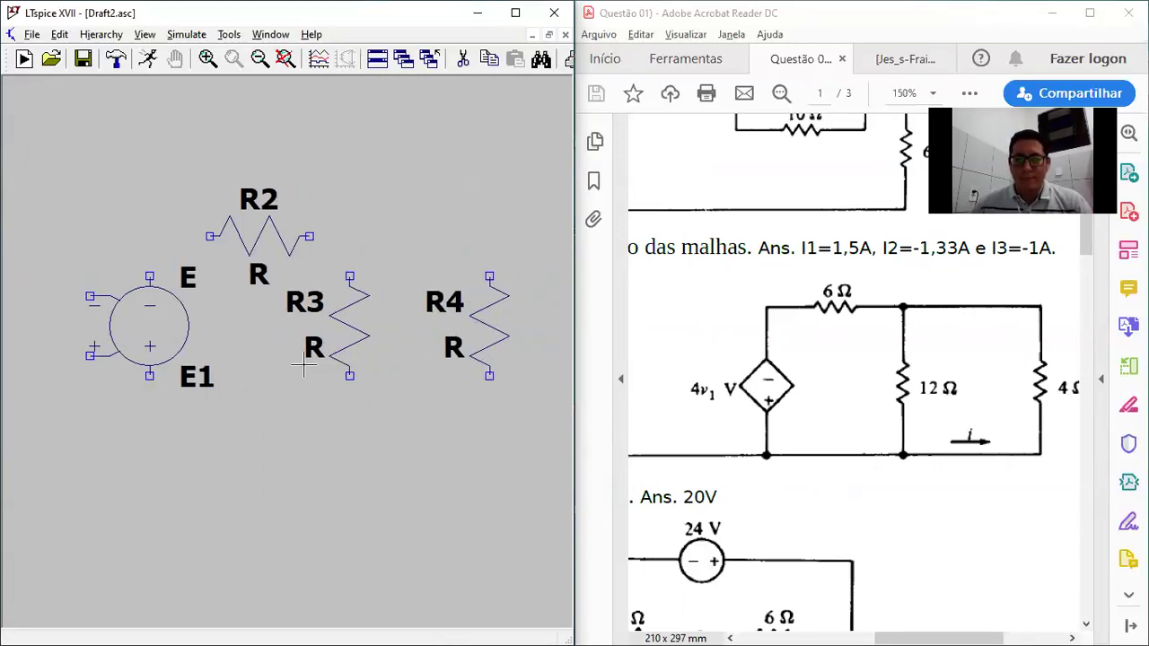
scroll(301, 368, "up", 1)
scroll(278, 364, "down", 1)
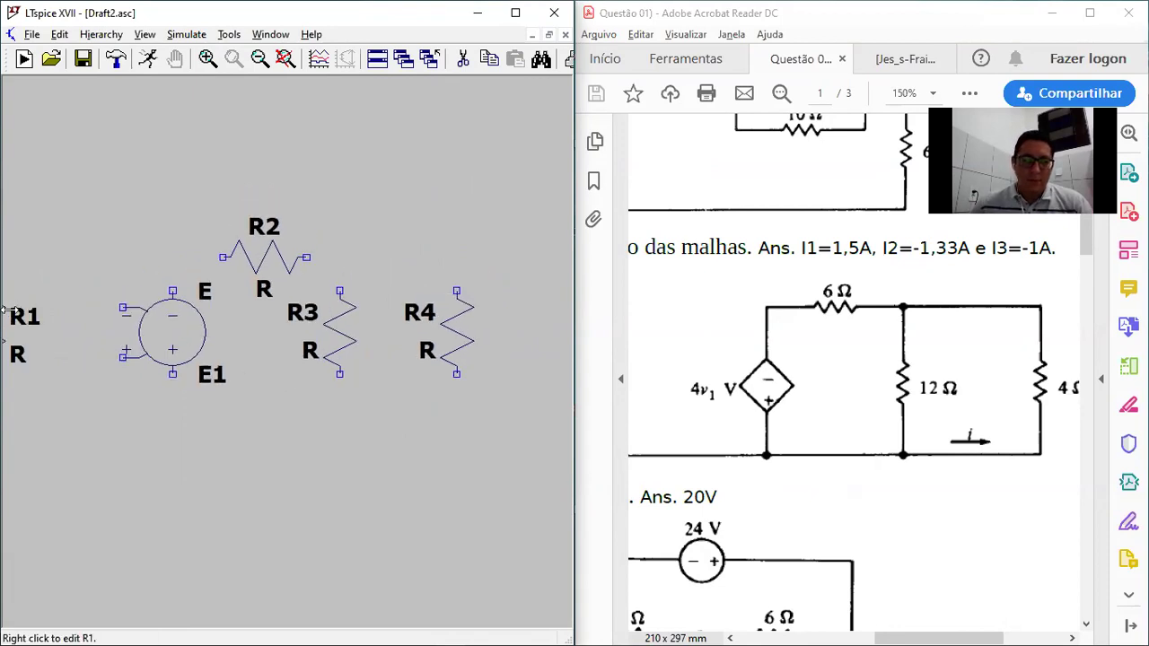
scroll(41, 319, "down", 3)
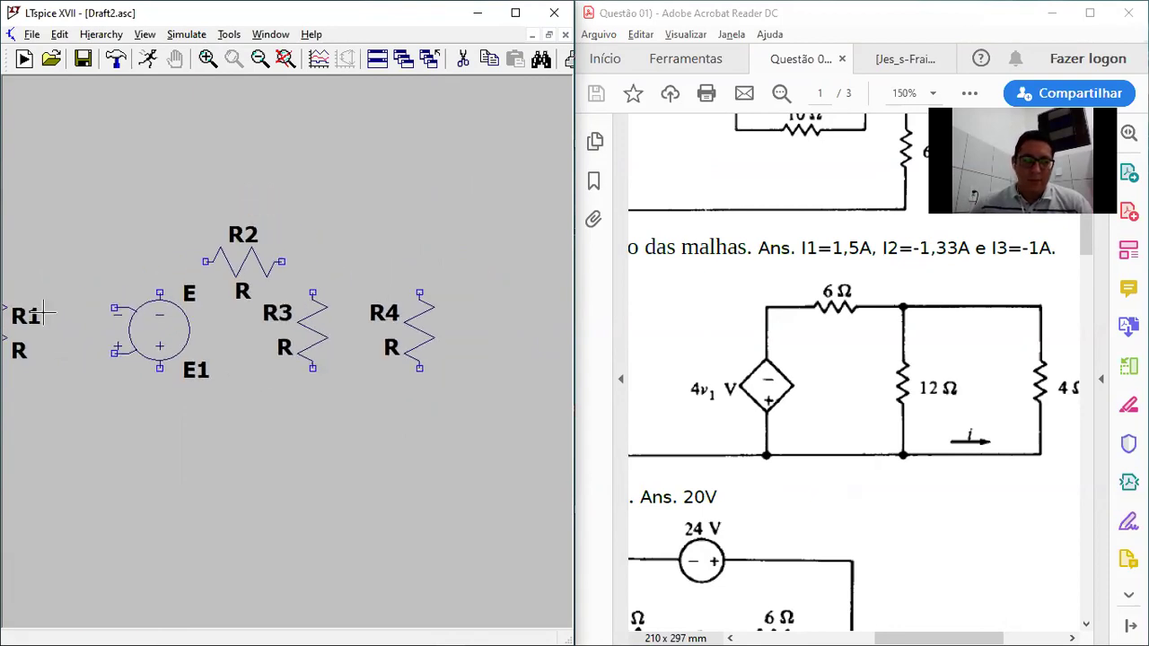
Place a ground symbol below the components, between resistor R1 and dependent source E1
left_click(284, 61)
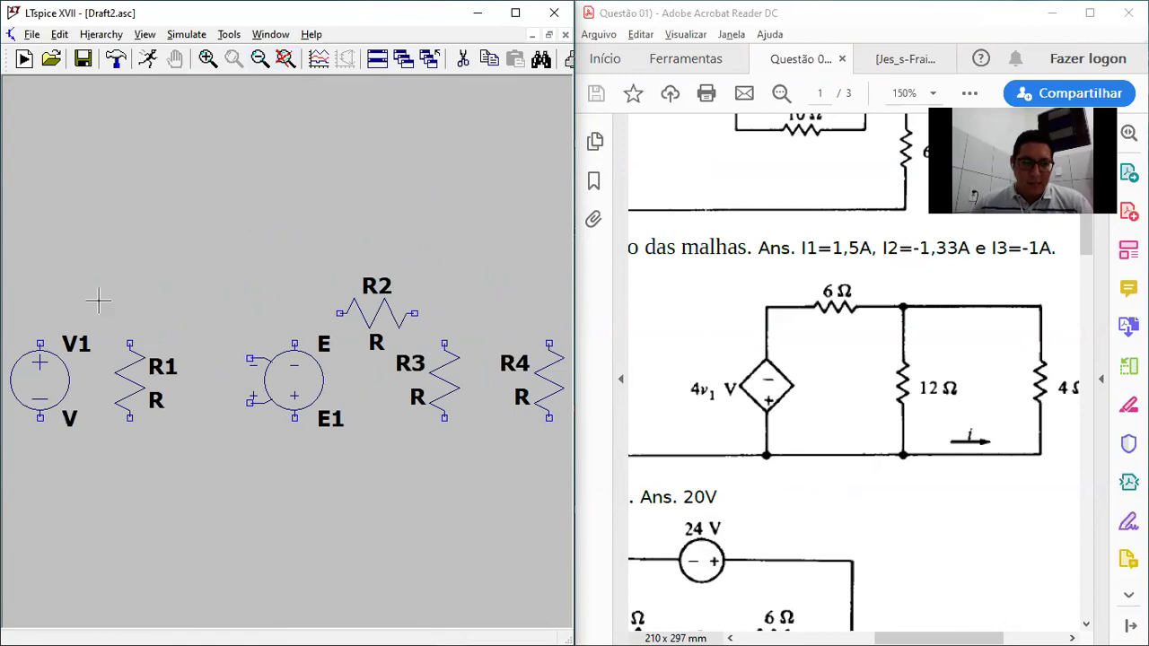
scroll(769, 440, "down", 1)
scroll(776, 421, "up", 1)
left_click(783, 413)
scroll(782, 414, "down", 2)
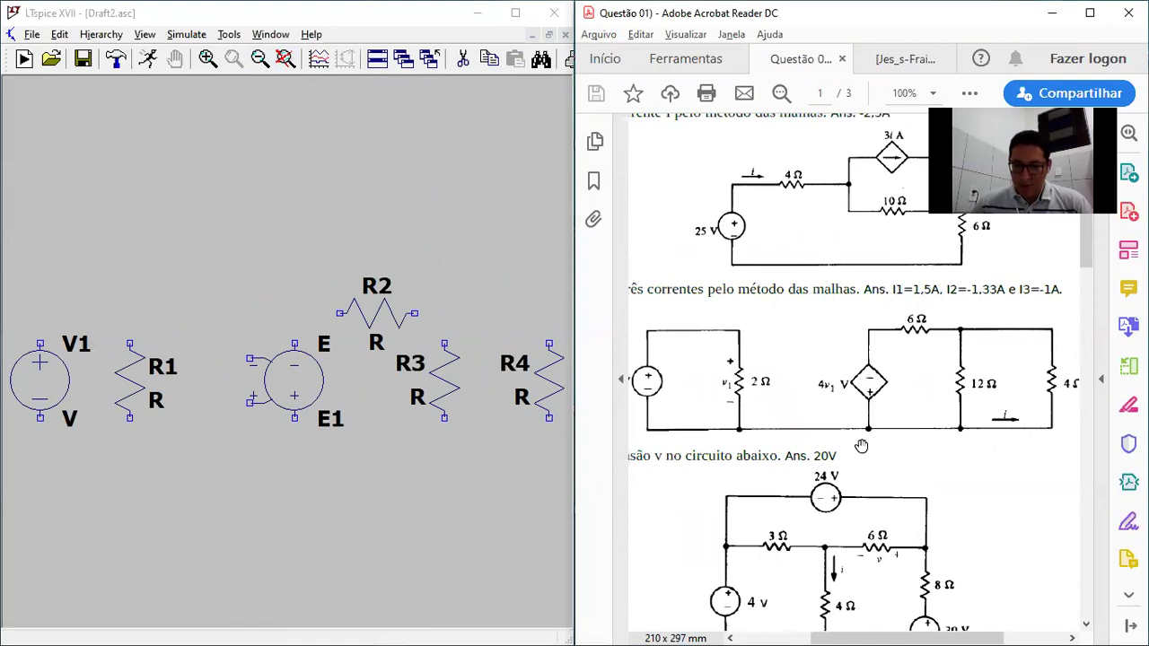
left_click(99, 206)
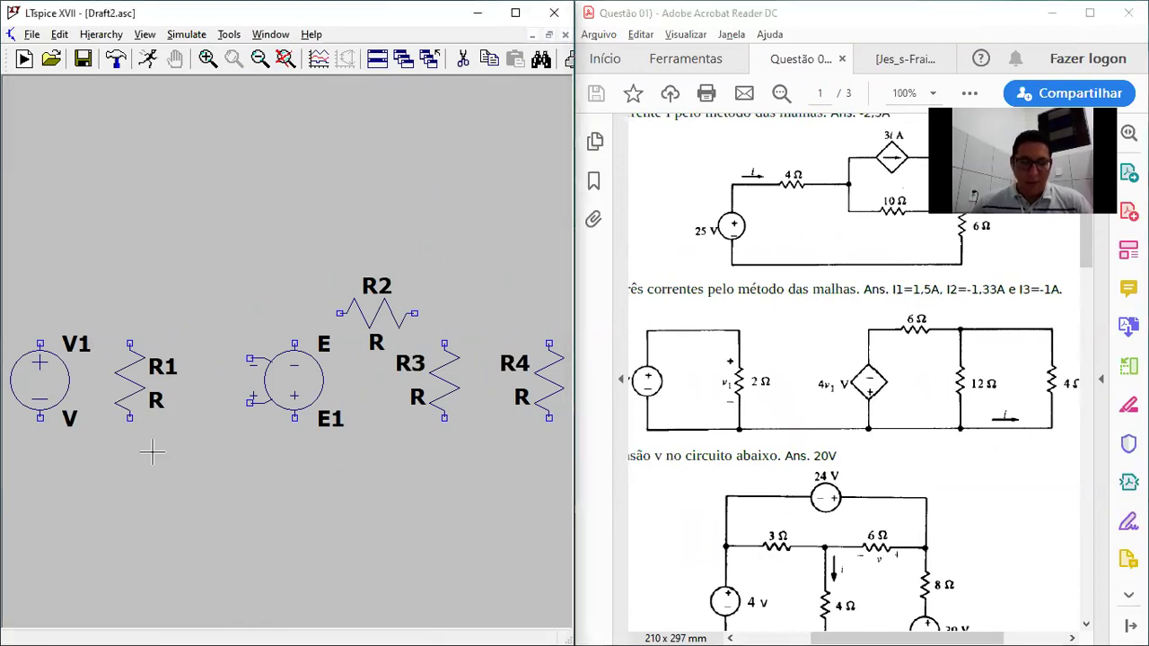
key("g")
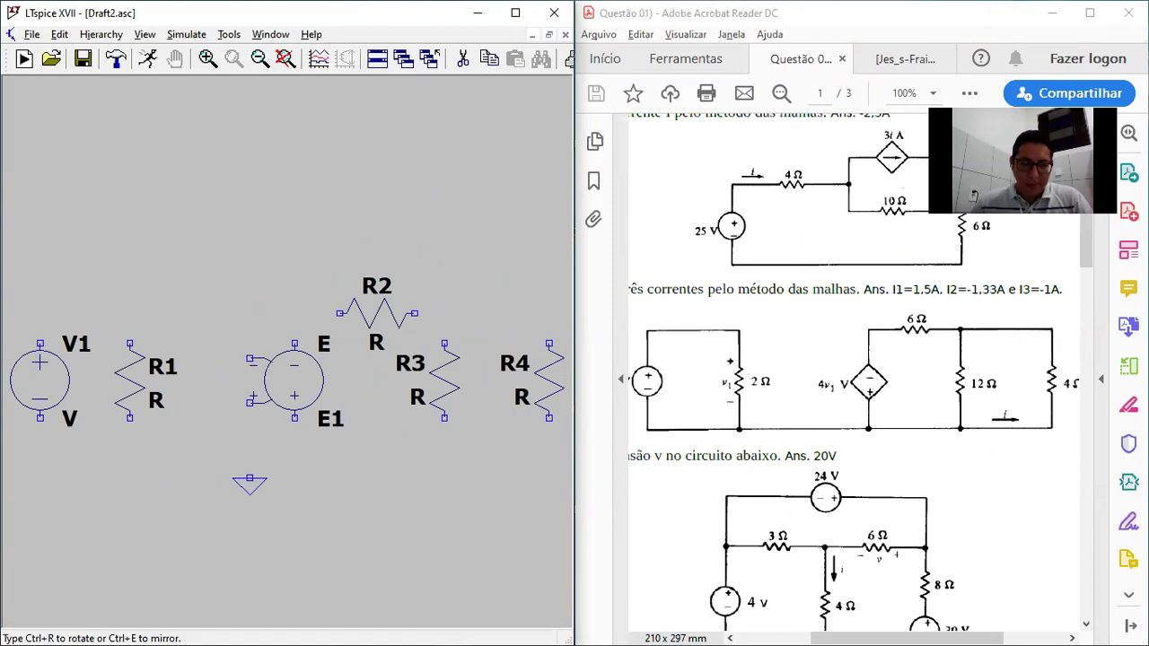
left_click(249, 478)
key("Escape")
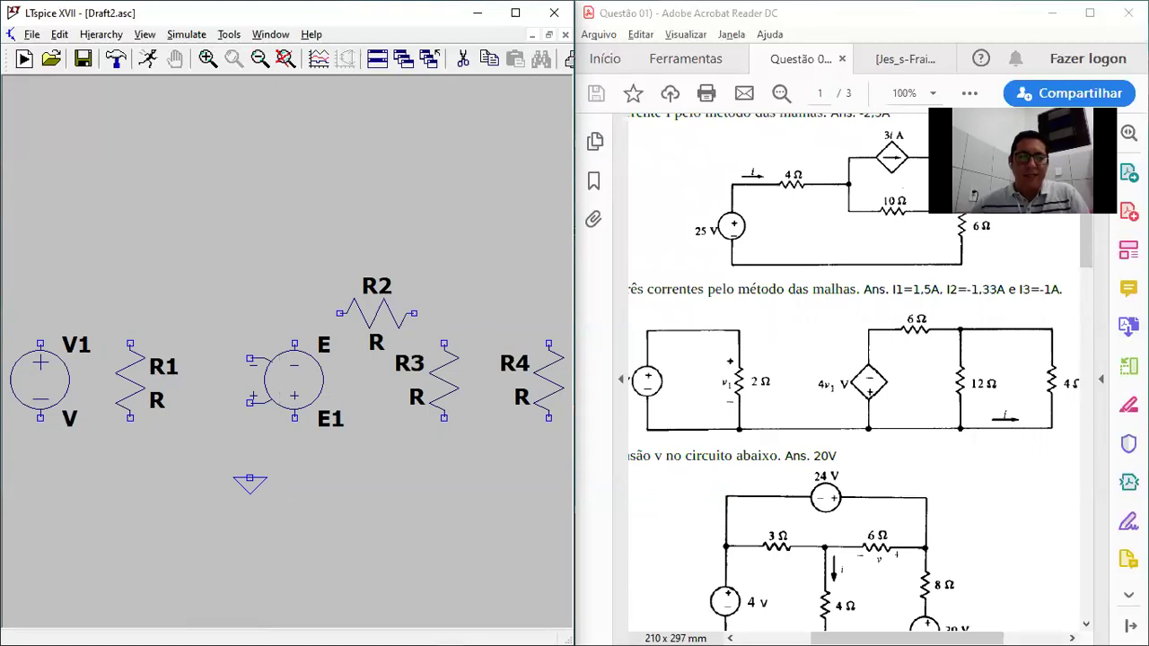
Wire V1 and R1 into a closed loop and extend its bottom line to E1's lower output terminal and the ground
left_click(40, 299)
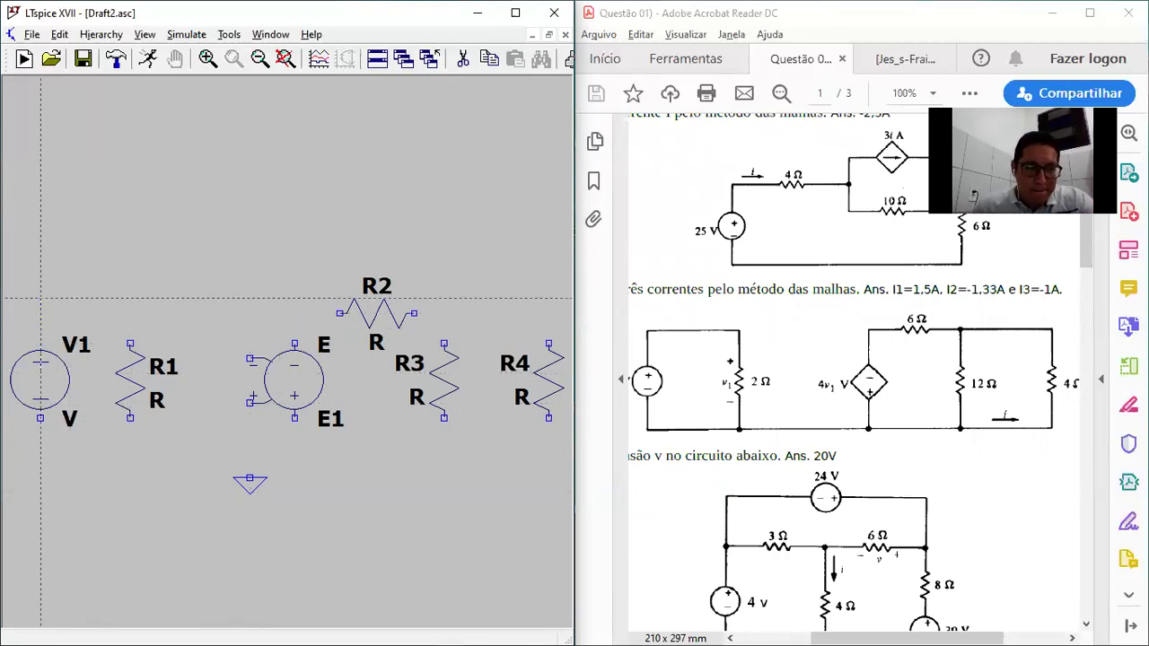
left_click(130, 344)
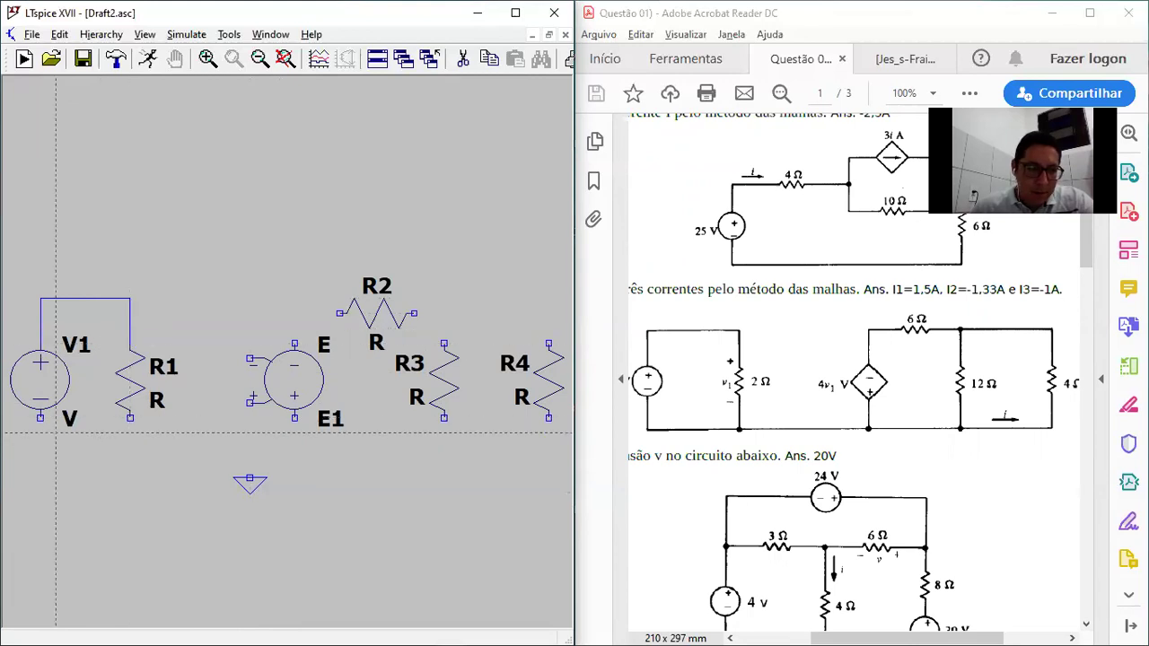
left_click(40, 464)
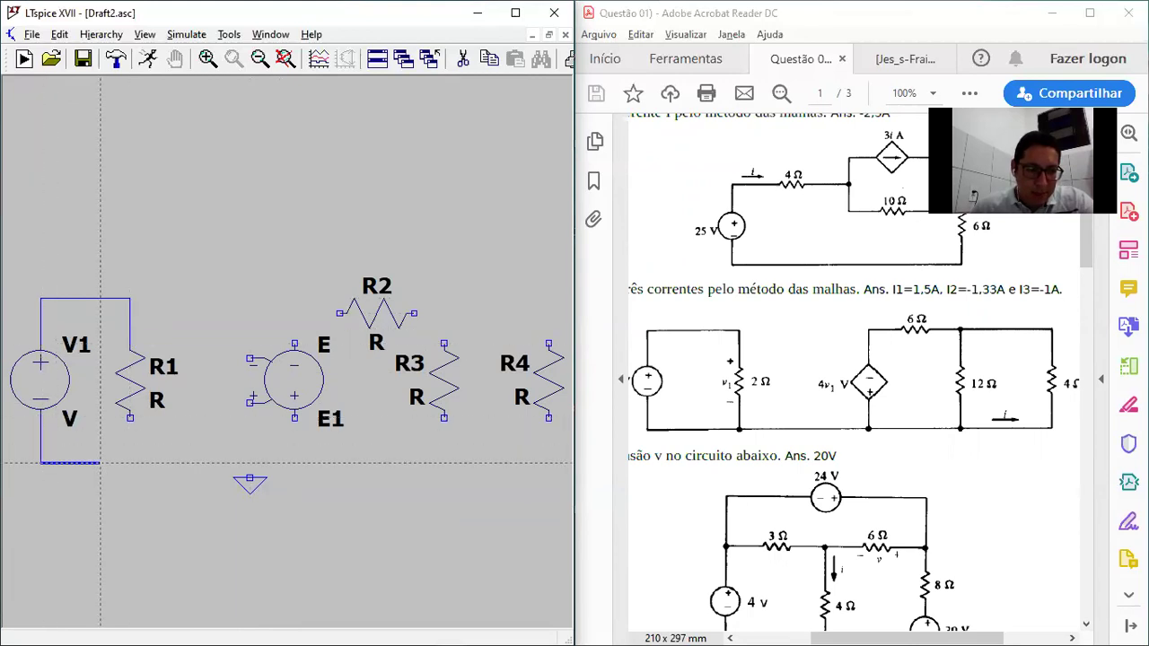
left_click(130, 418)
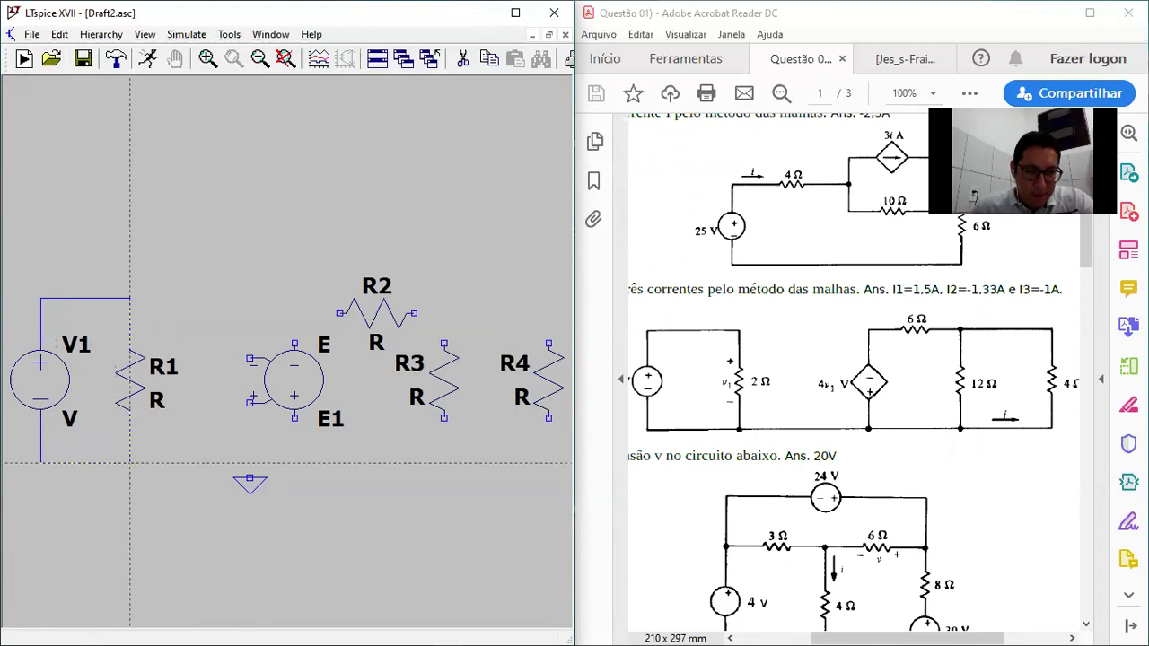
right_click(295, 463)
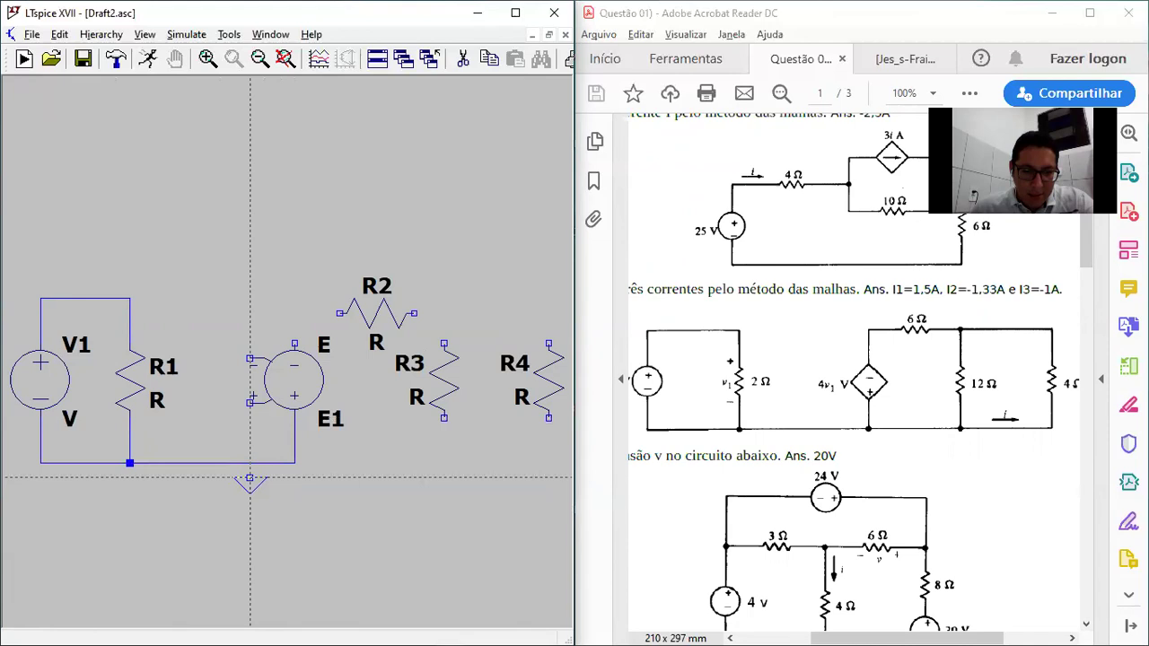
left_click(250, 463)
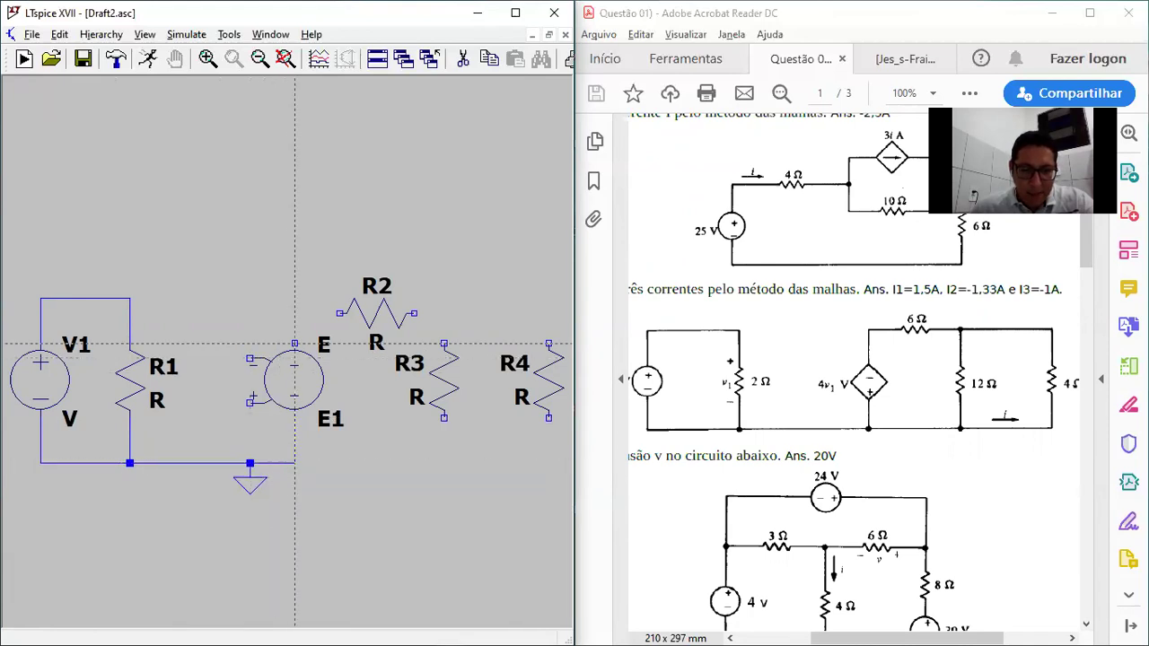
Wire E1's upper output terminal through R2 to the upper ends of R3 and R4
left_click(340, 313)
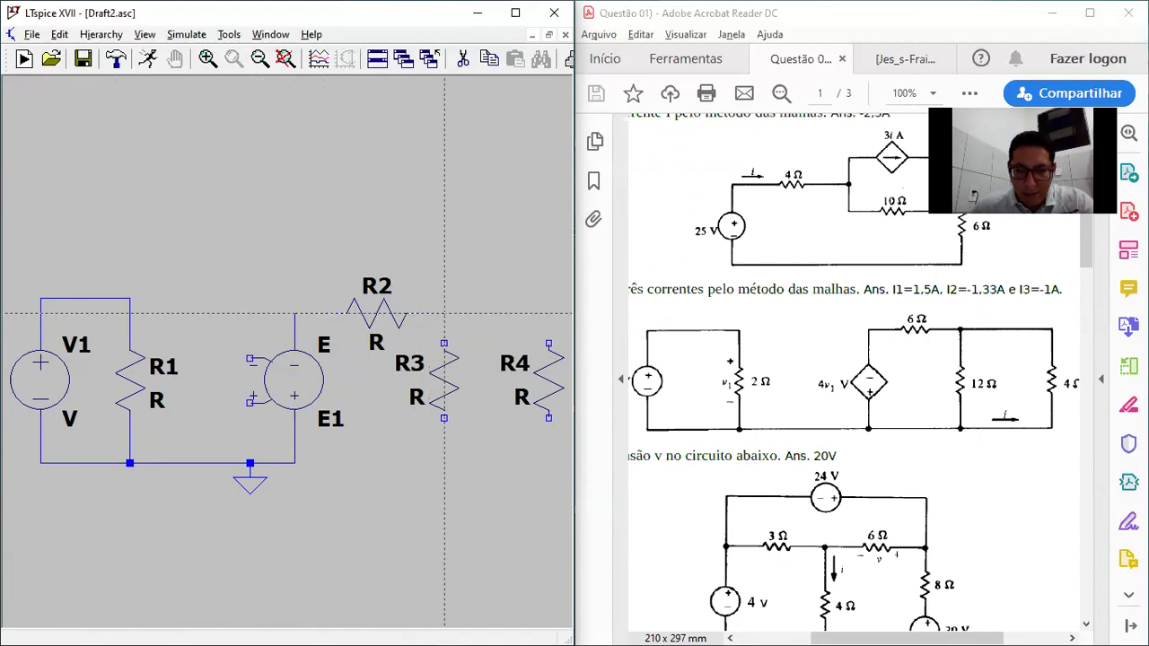
left_click(444, 343)
left_click(445, 313)
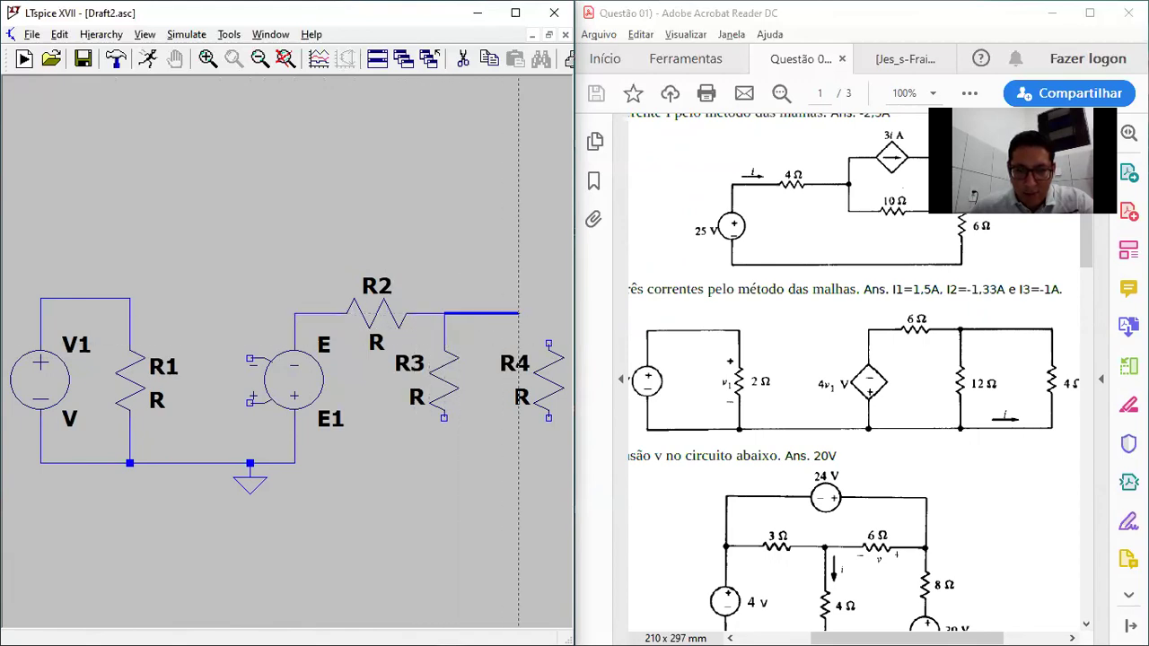
left_click(548, 344)
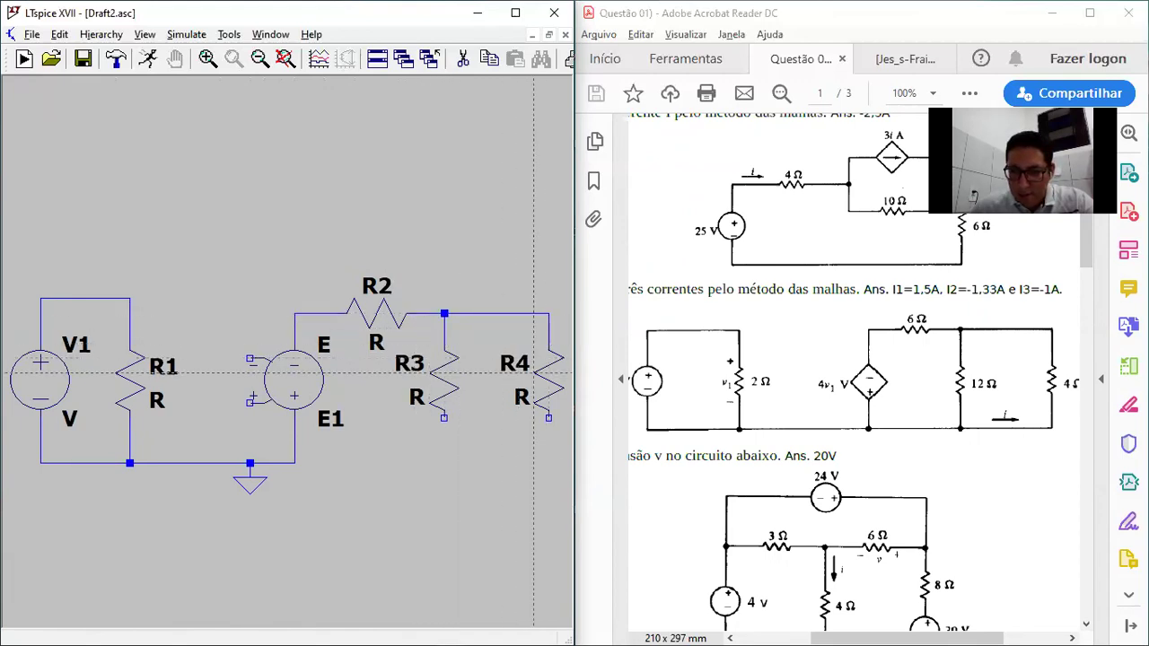
Wire the lower ends of R4 and R3 to the grounded bottom line at E1
left_click(548, 418)
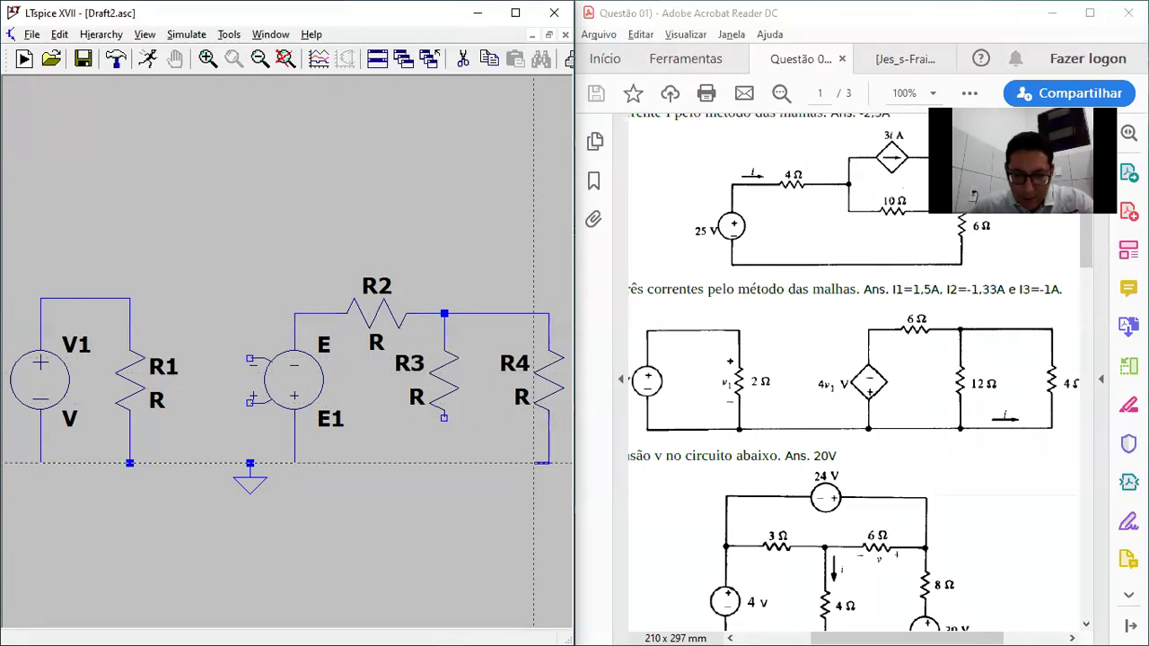
left_click(445, 463)
left_click(444, 417)
left_click(444, 463)
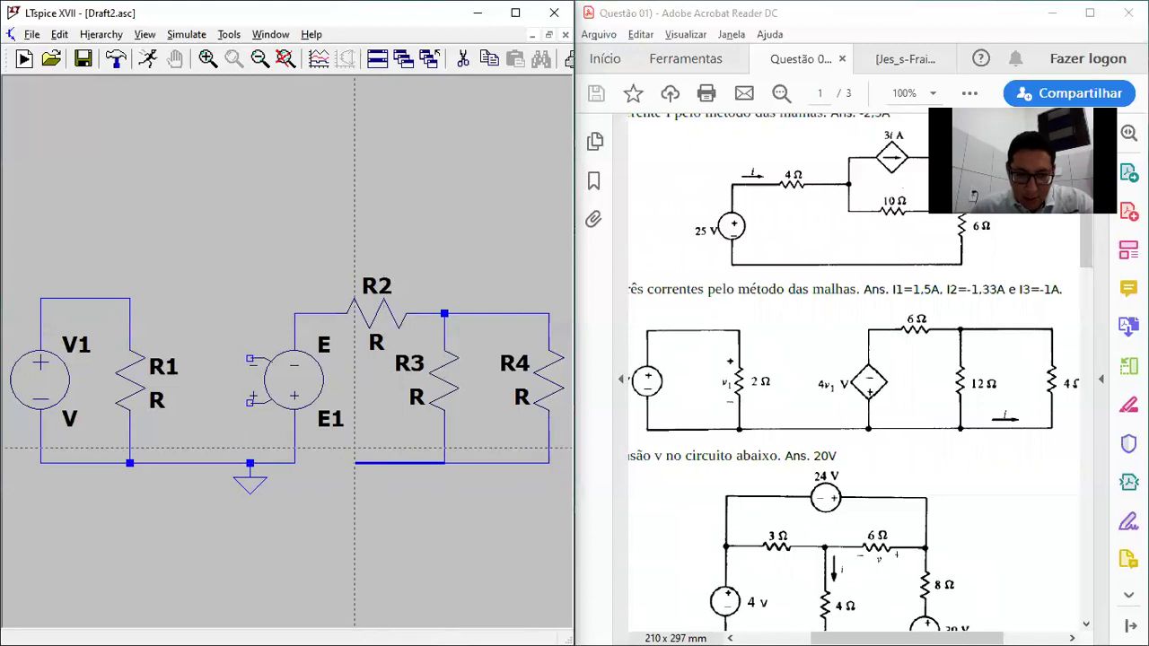
left_click(294, 463)
key("Escape")
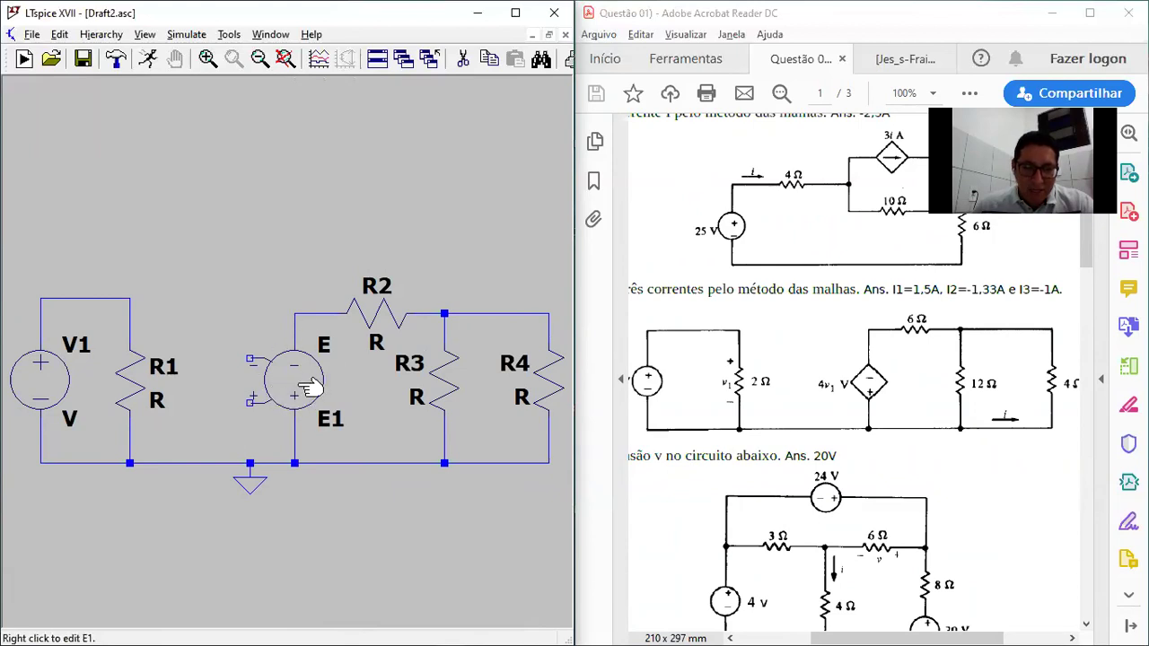
Wire E1's positive control terminal to the node at the upper end of R1
key("F3")
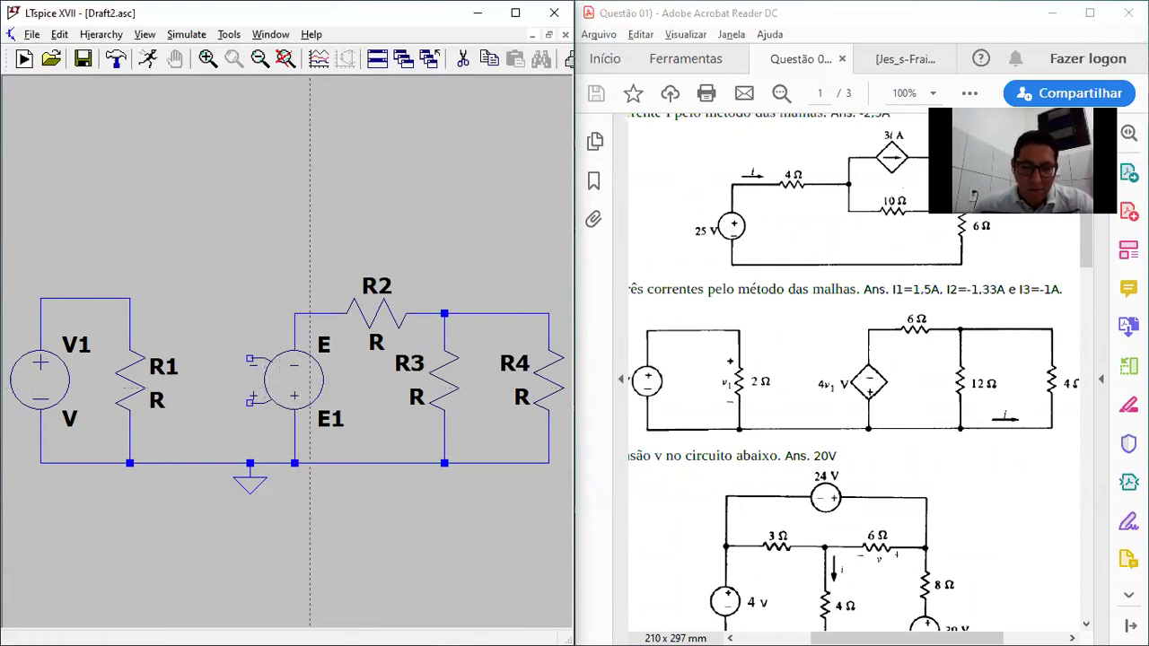
key("Right")
key("Right")
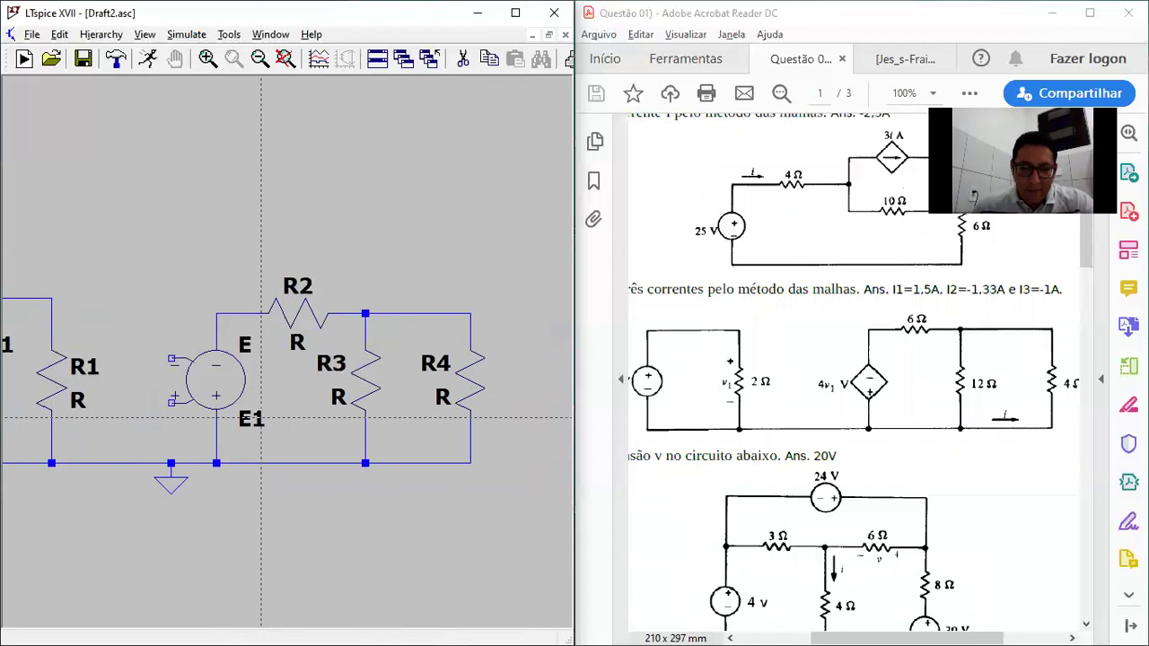
key("Escape")
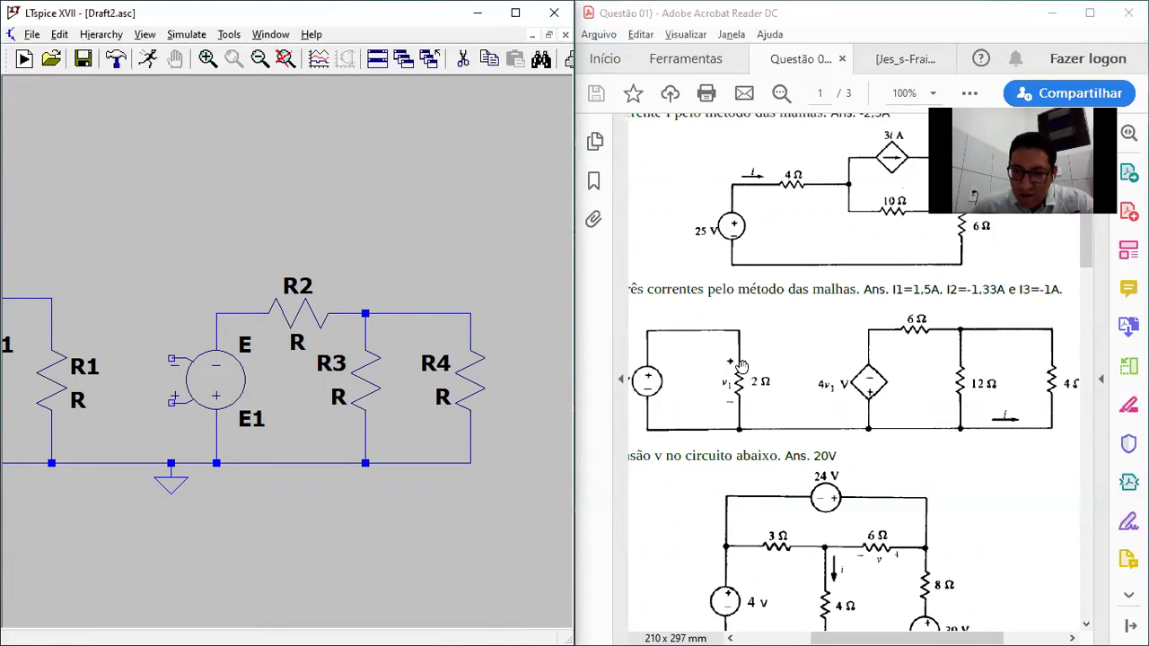
key("F3")
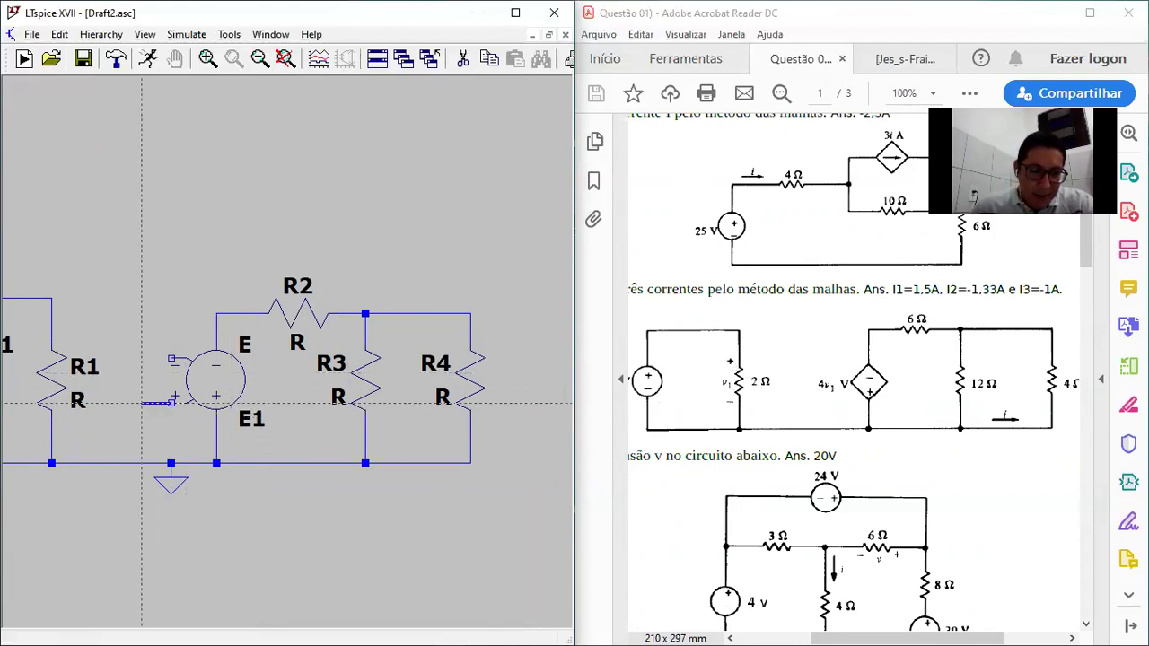
left_click(127, 298)
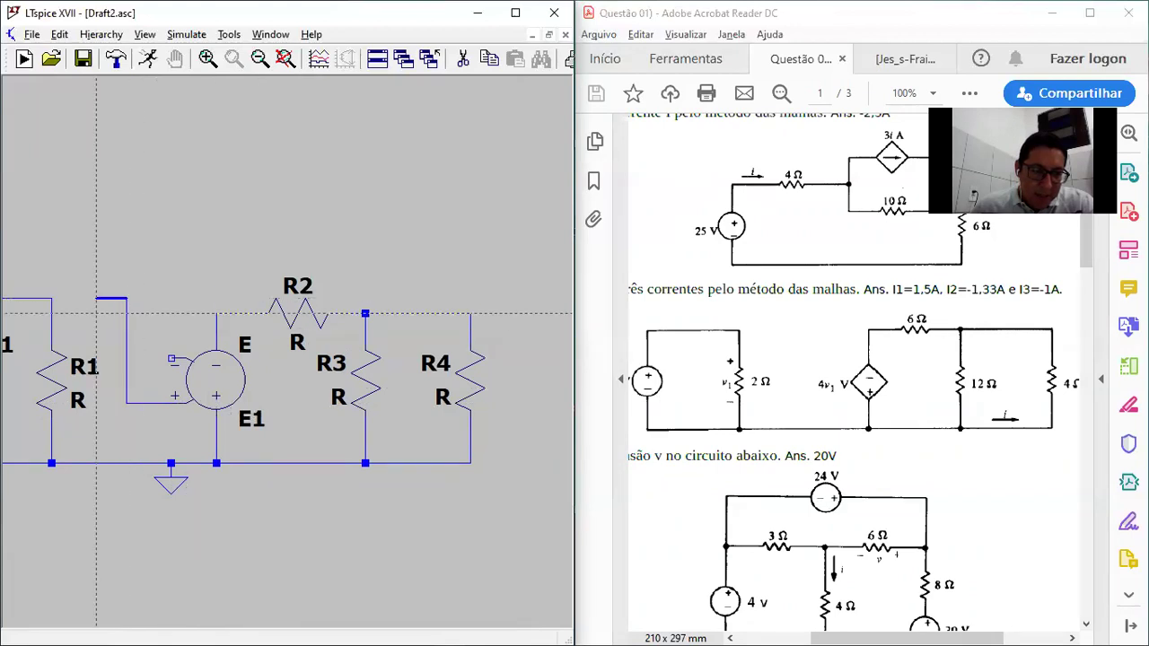
left_click(51, 298)
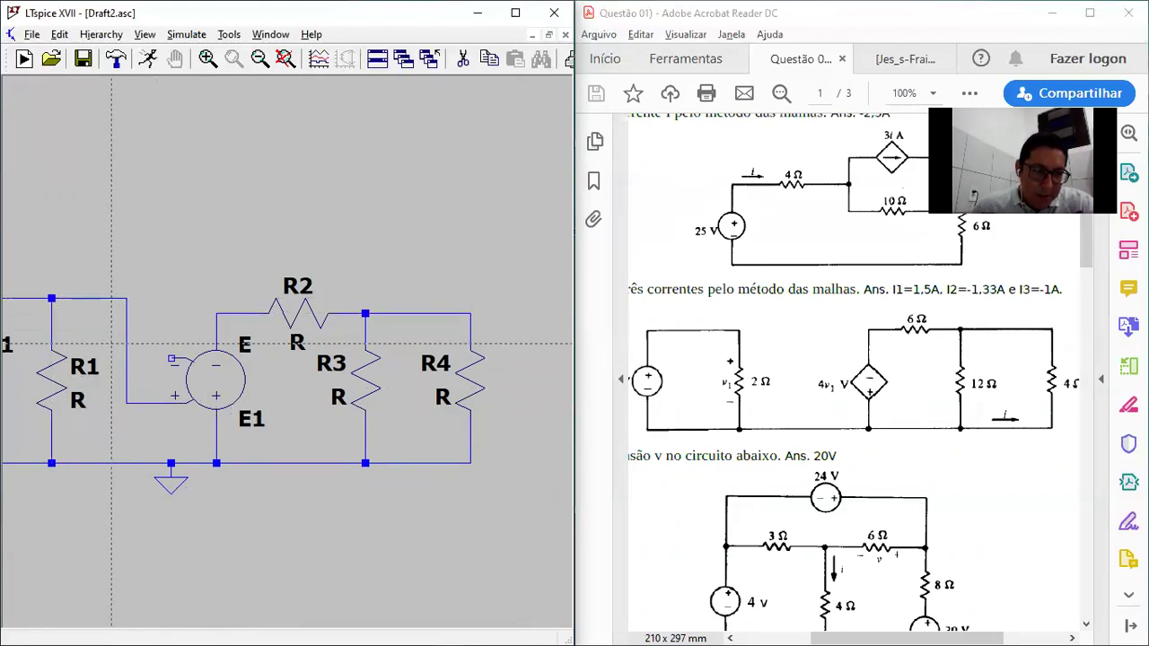
key("Escape")
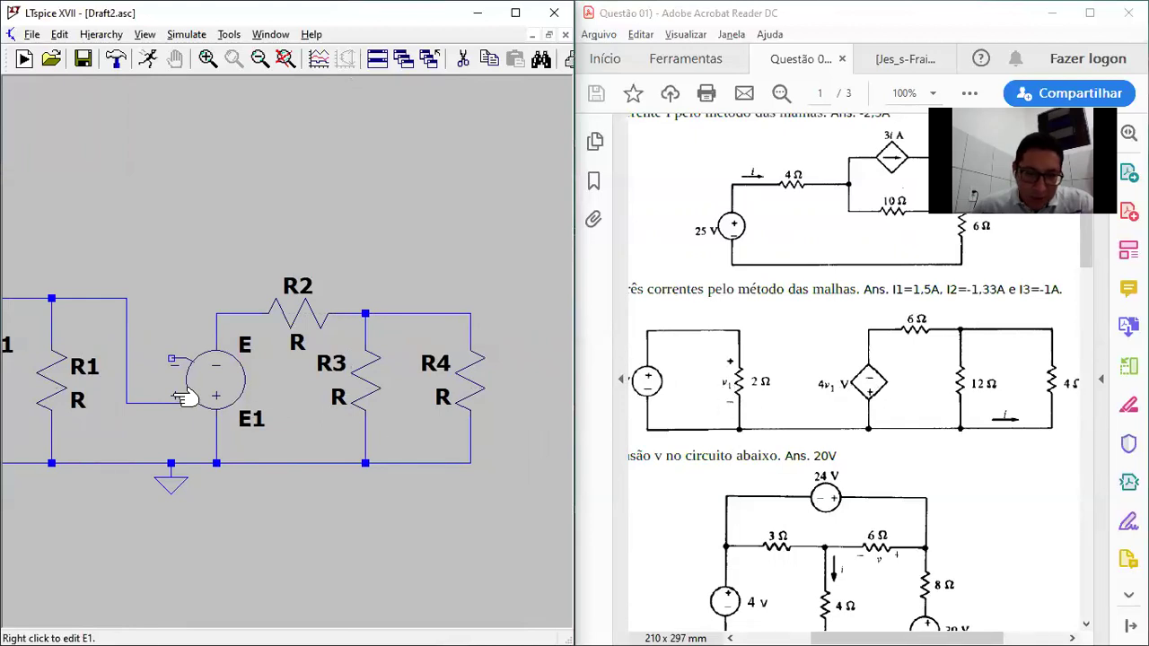
Wire E1's negative control terminal to the lower end of R1, just above the bottom line
key("F3")
left_click(172, 358)
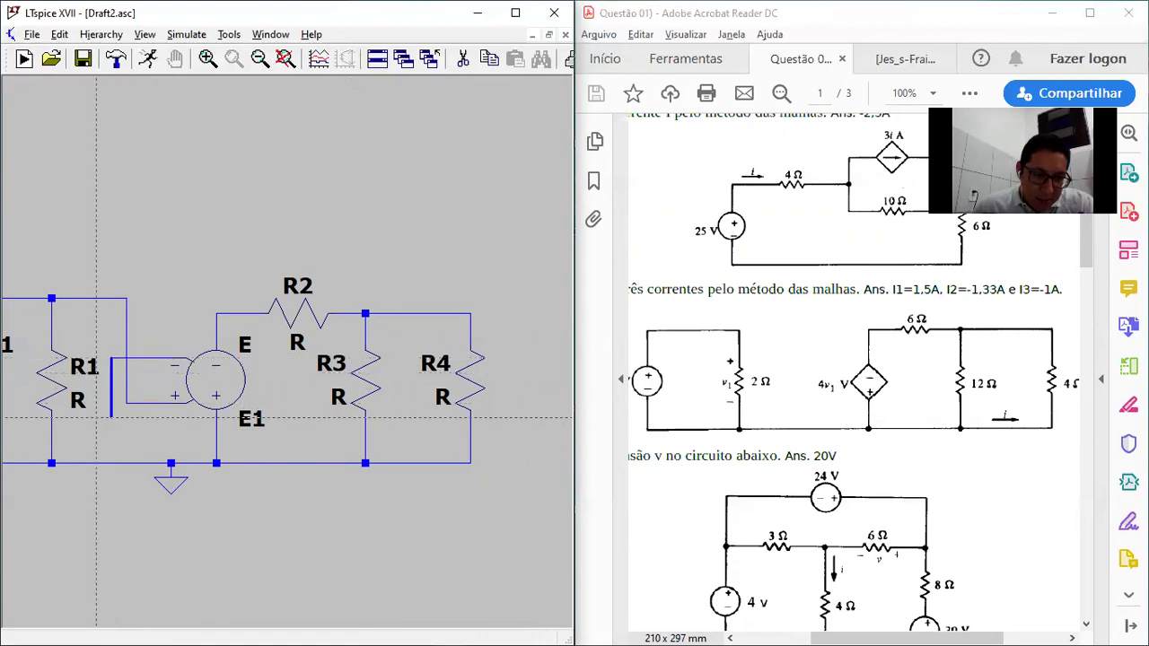
left_click(111, 447)
left_click(52, 447)
key("Escape")
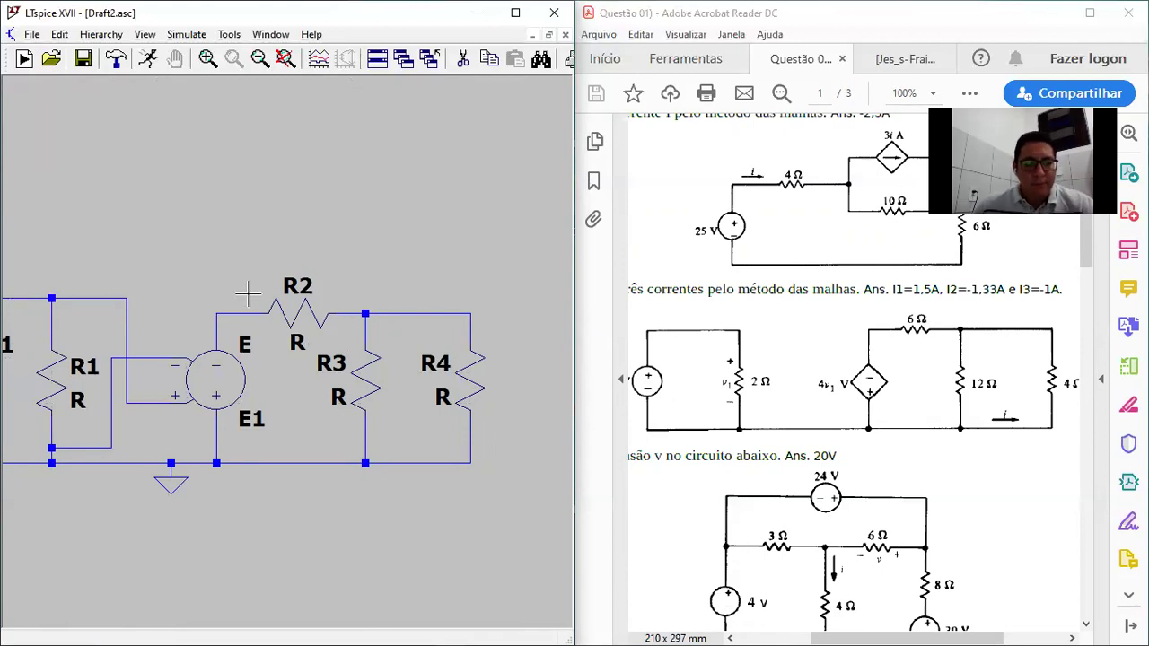
scroll(248, 293, "down", 1)
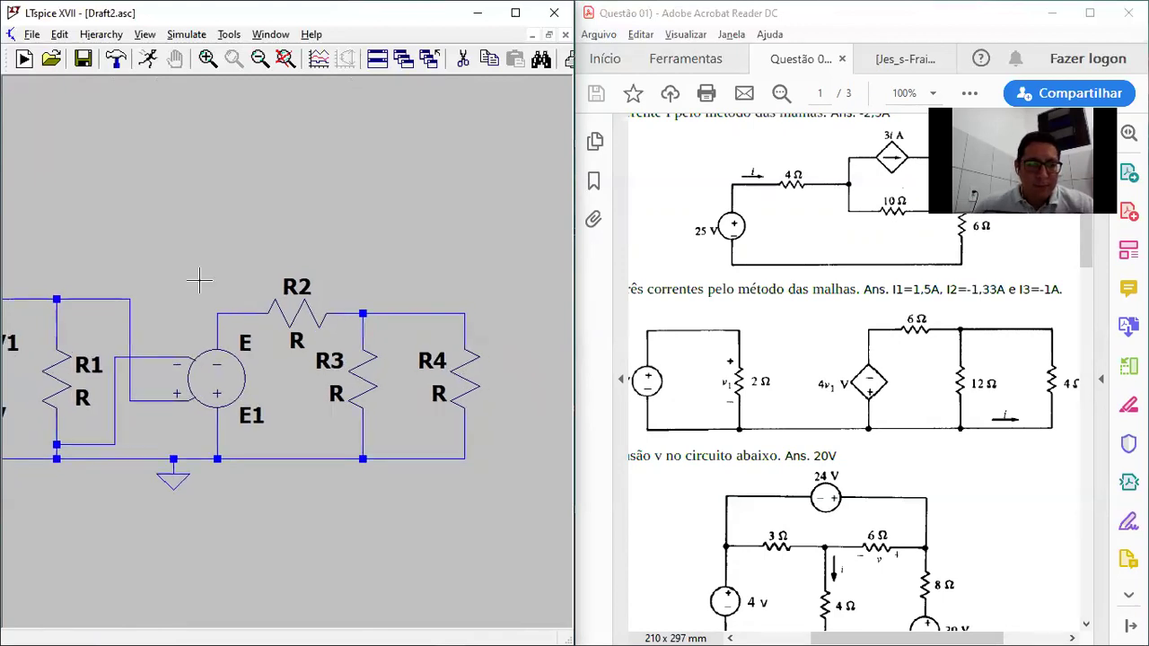
Set voltage source V1 to 3 V DC and resistor R1 to 2 Ω, matching exercise 3's diagram
left_click(286, 59)
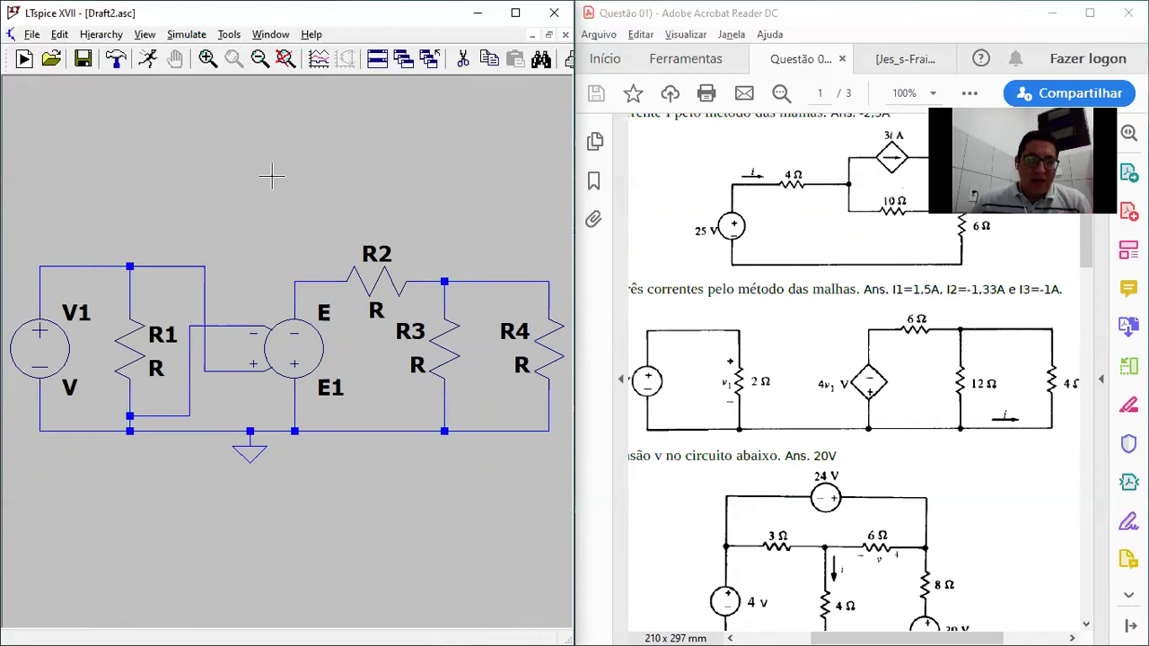
right_click(47, 352)
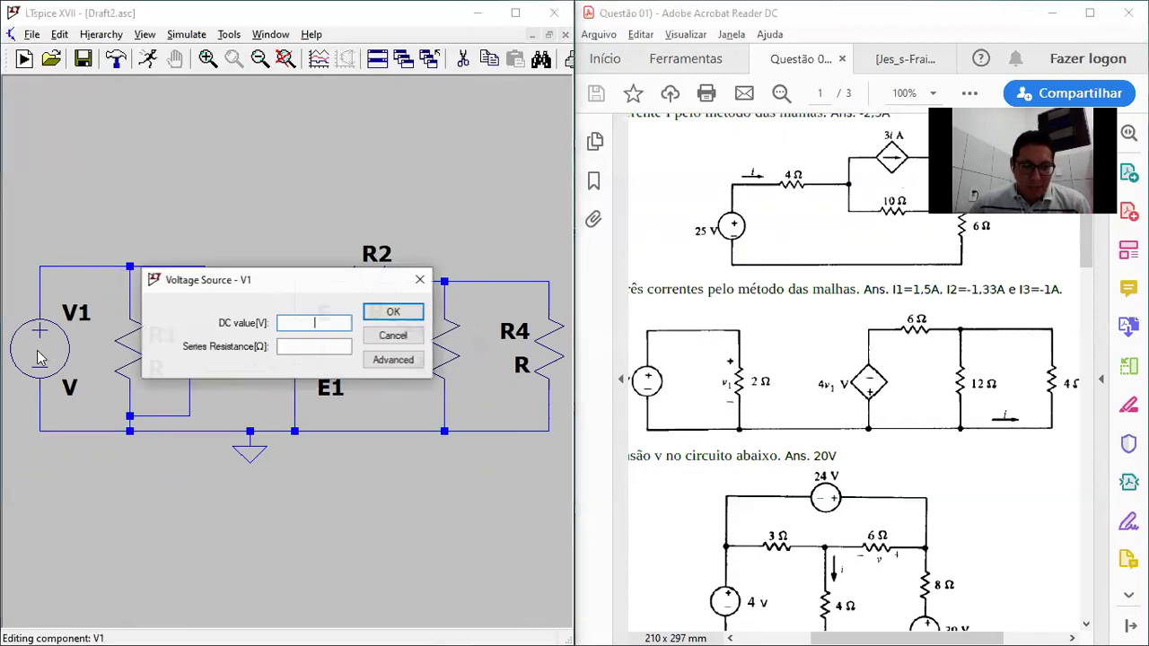
left_click_drag(237, 286, 208, 145)
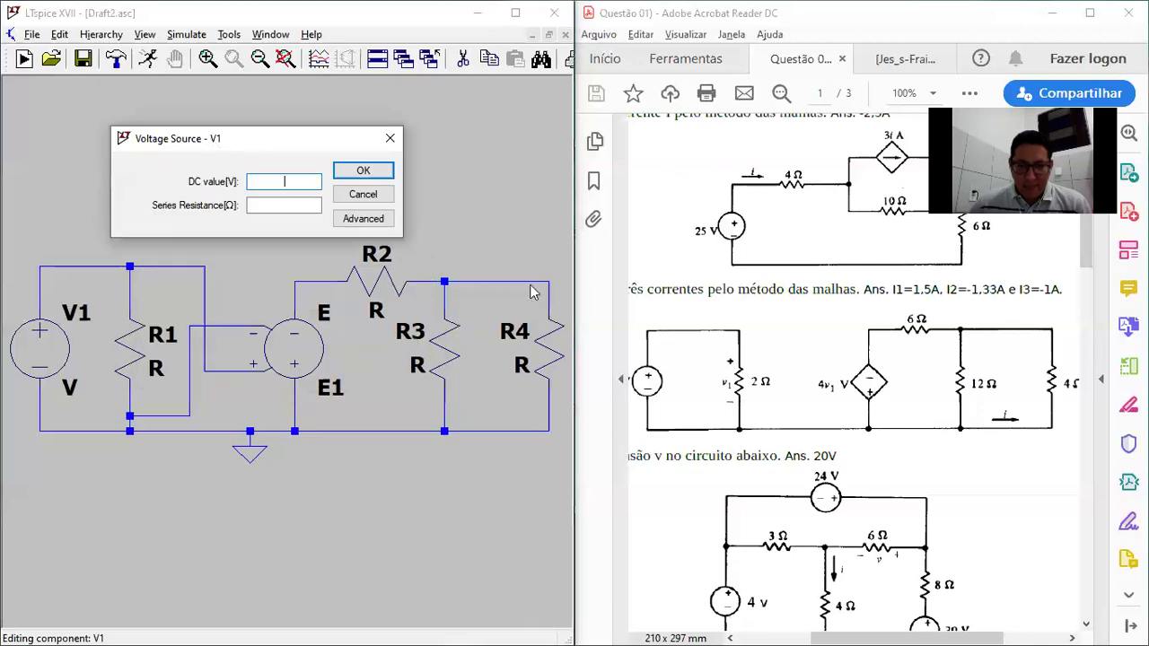
mouse_move(698, 377)
left_mouse_down()
mouse_move(741, 375)
mouse_move(716, 373)
left_mouse_up()
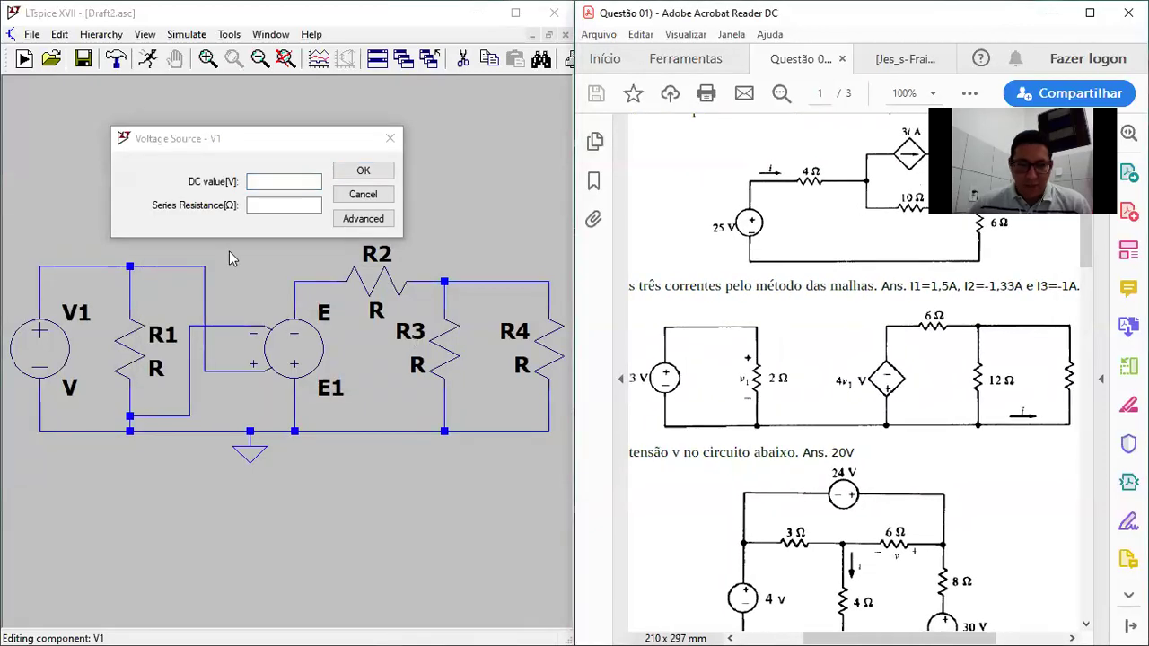
left_click(263, 181)
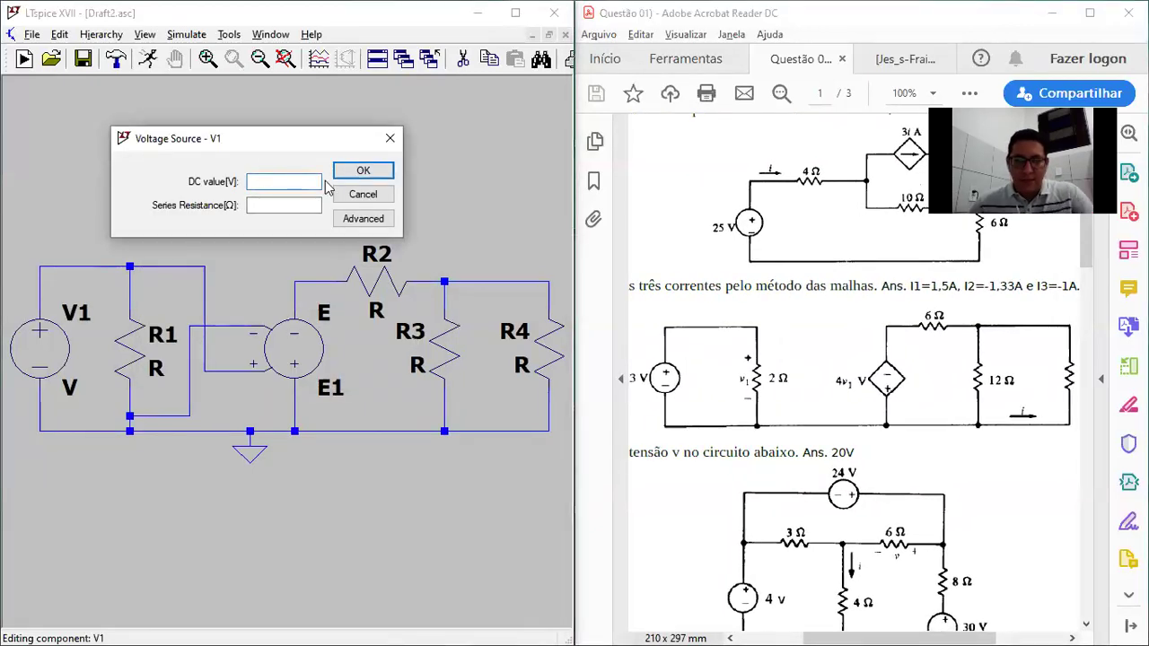
type("3")
left_click(363, 170)
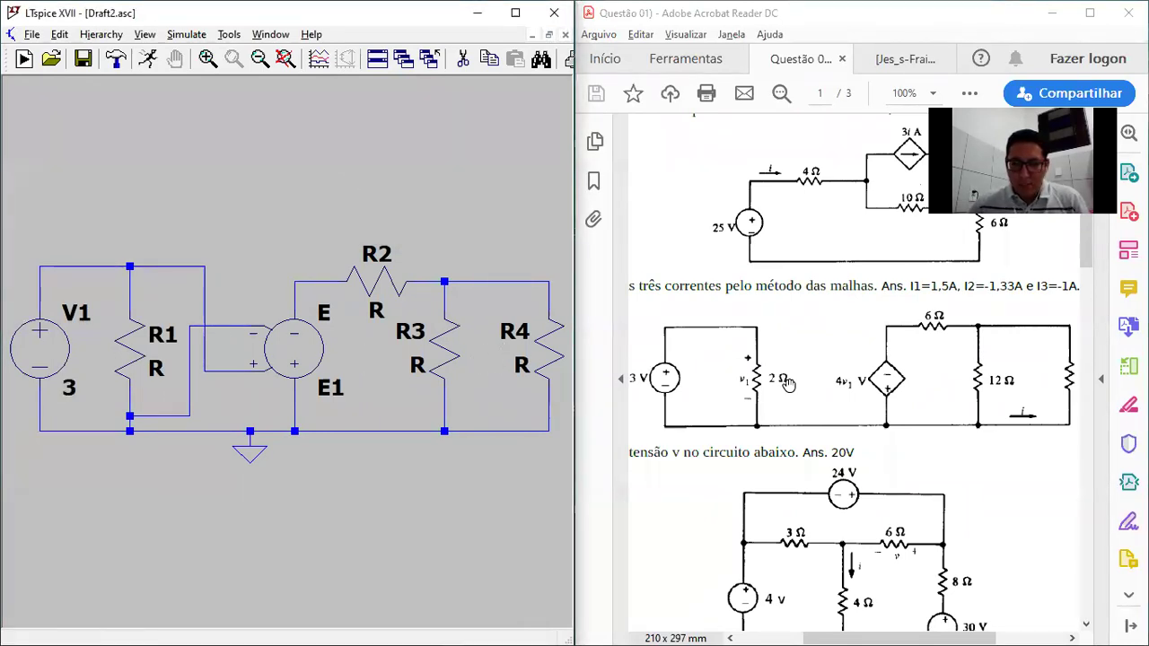
right_click(133, 343)
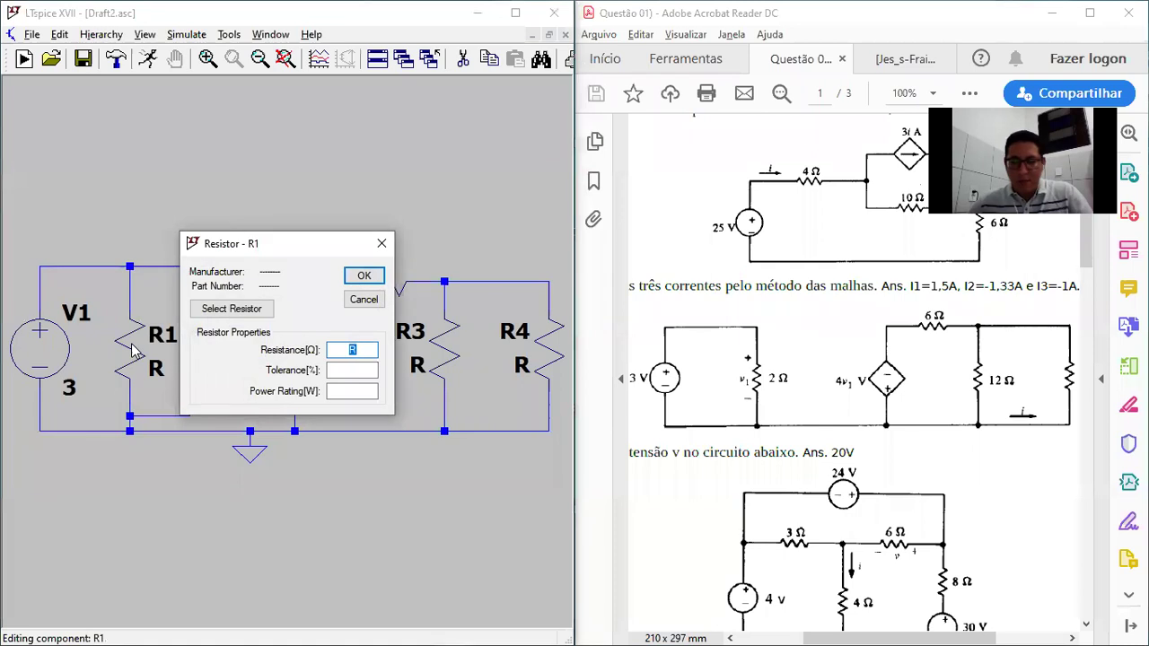
key("Return")
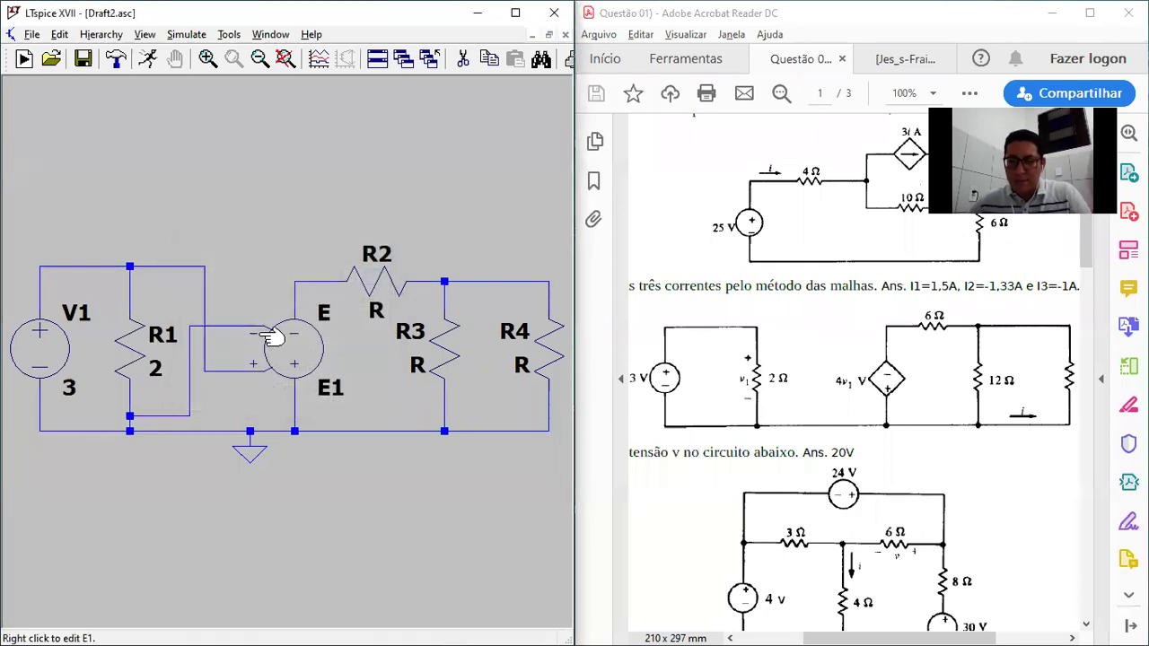
Set resistor R2 to 6 Ω and resistor R3 to 12 Ω, matching exercise 3's diagram
right_click(388, 285)
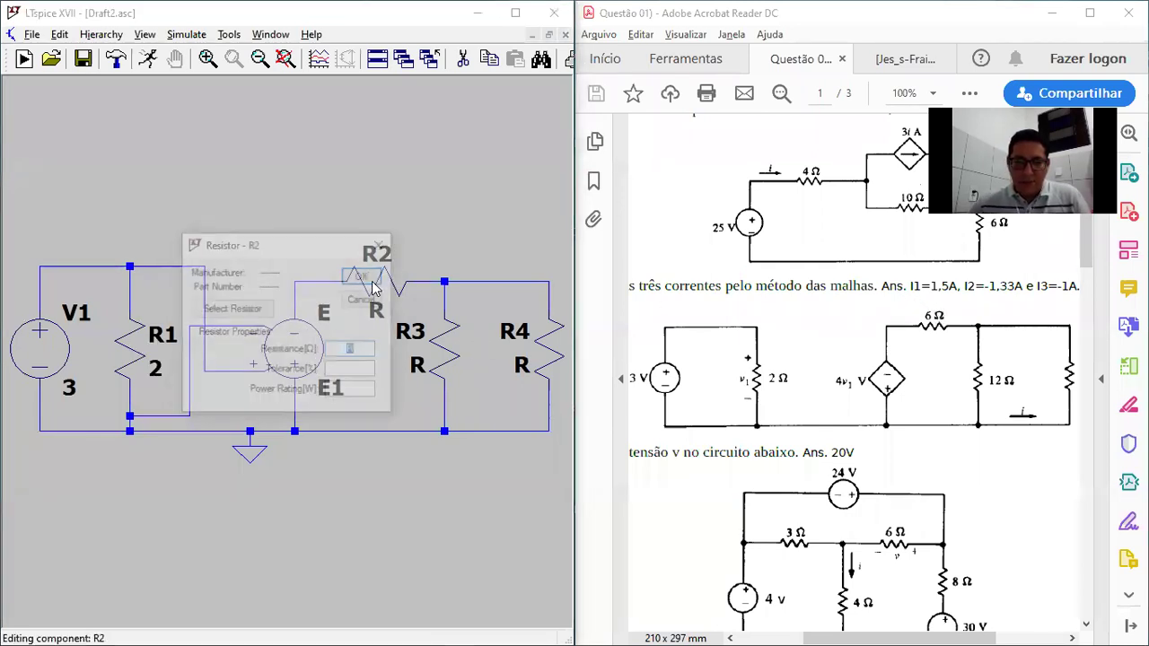
left_click(365, 276)
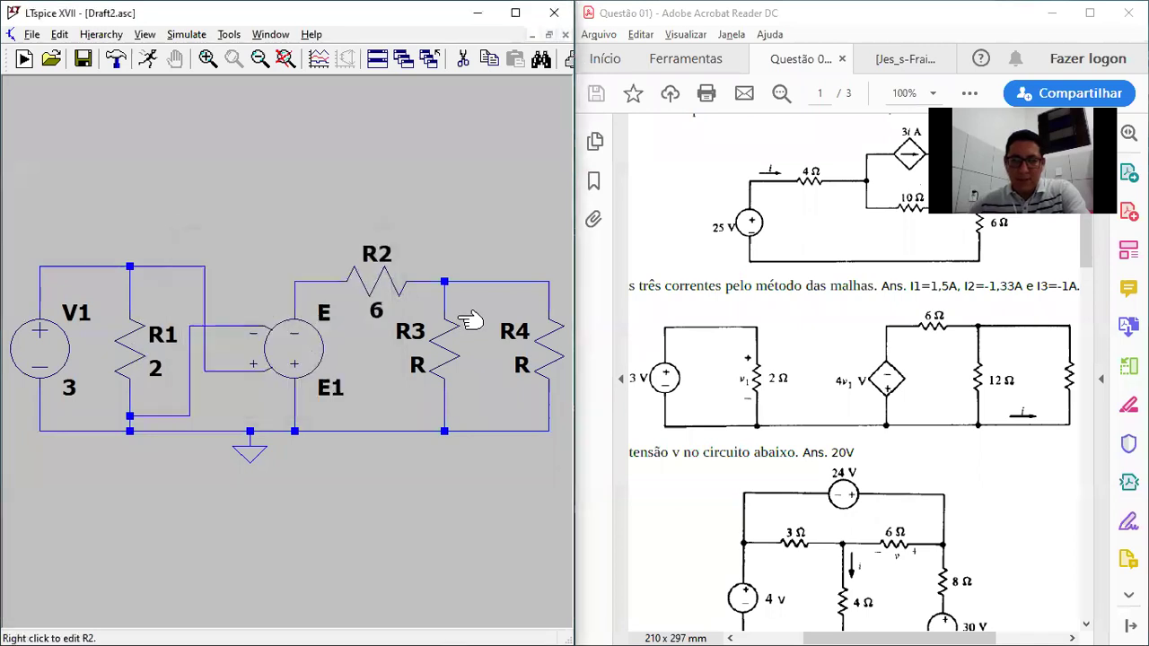
right_click(444, 372)
type("13")
type("2")
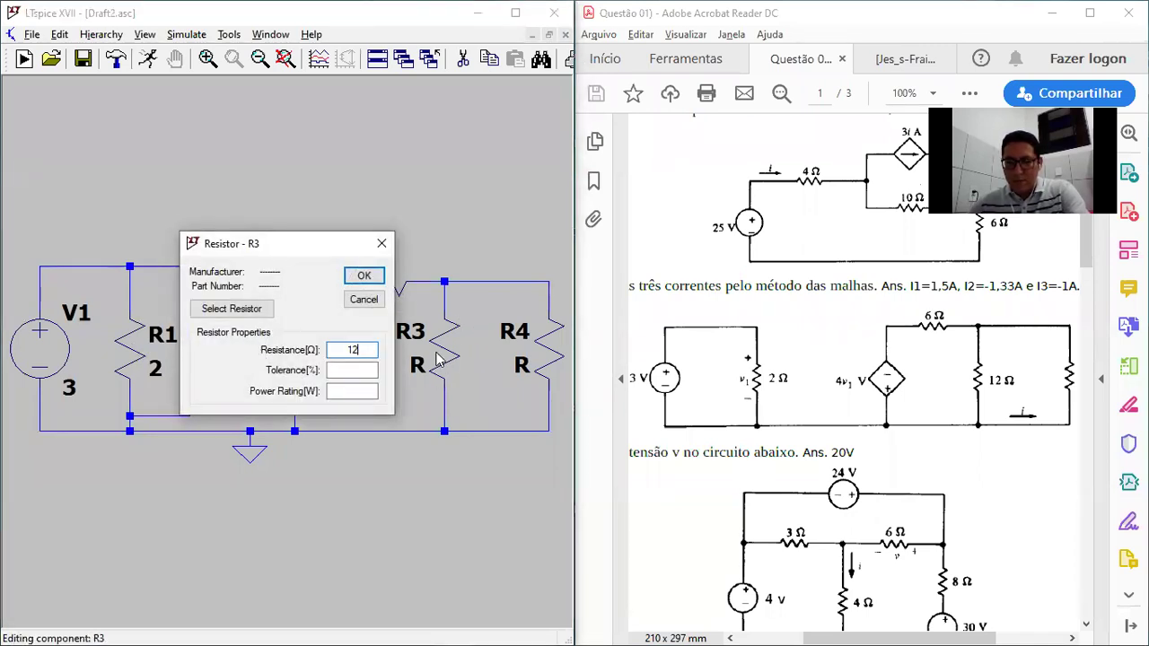
left_click(364, 275)
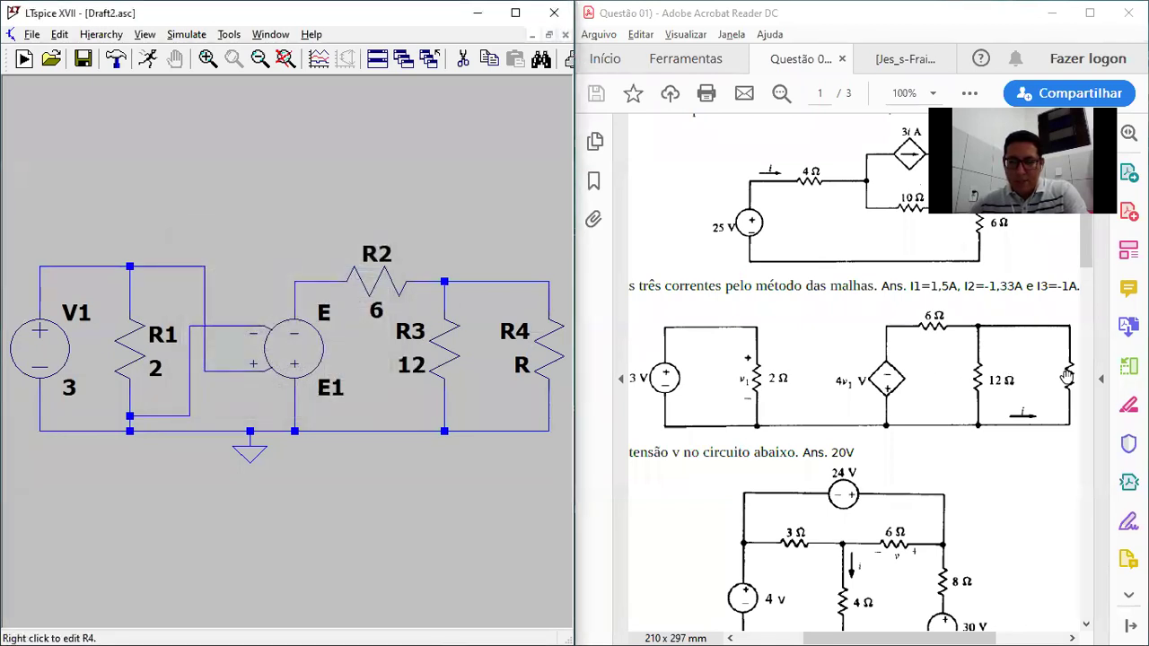
Check the rightmost resistor in exercise 3's diagram and set resistor R4 to 4 Ω
scroll(1032, 377, "down", 1)
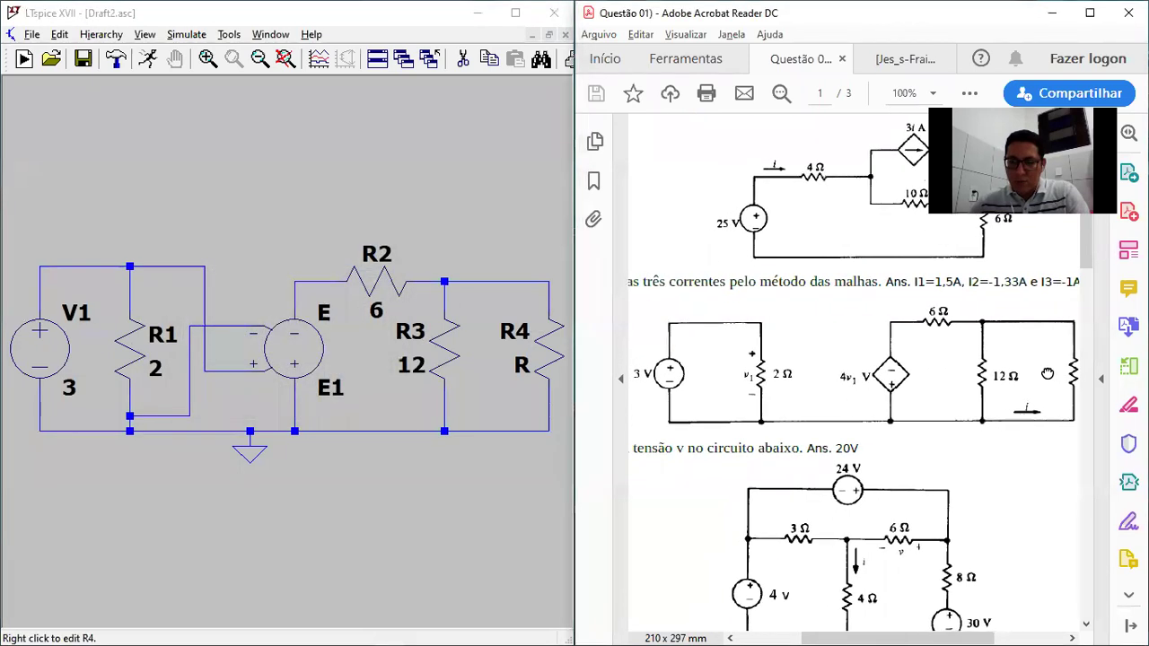
scroll(1037, 377, "left", 2)
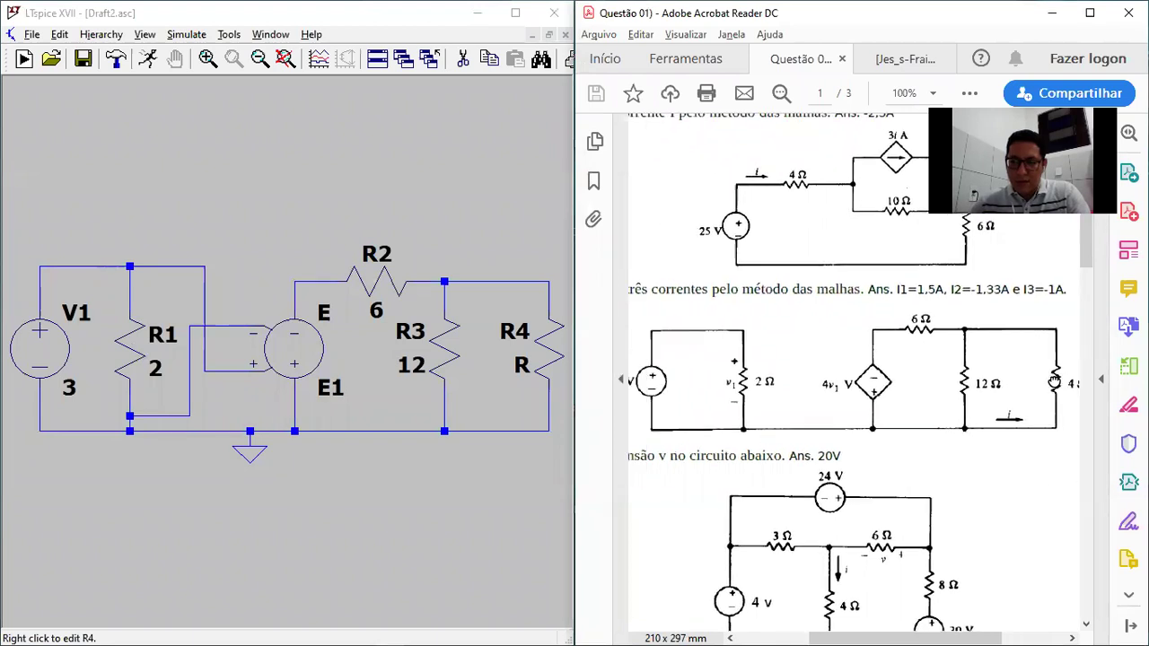
right_click(545, 359)
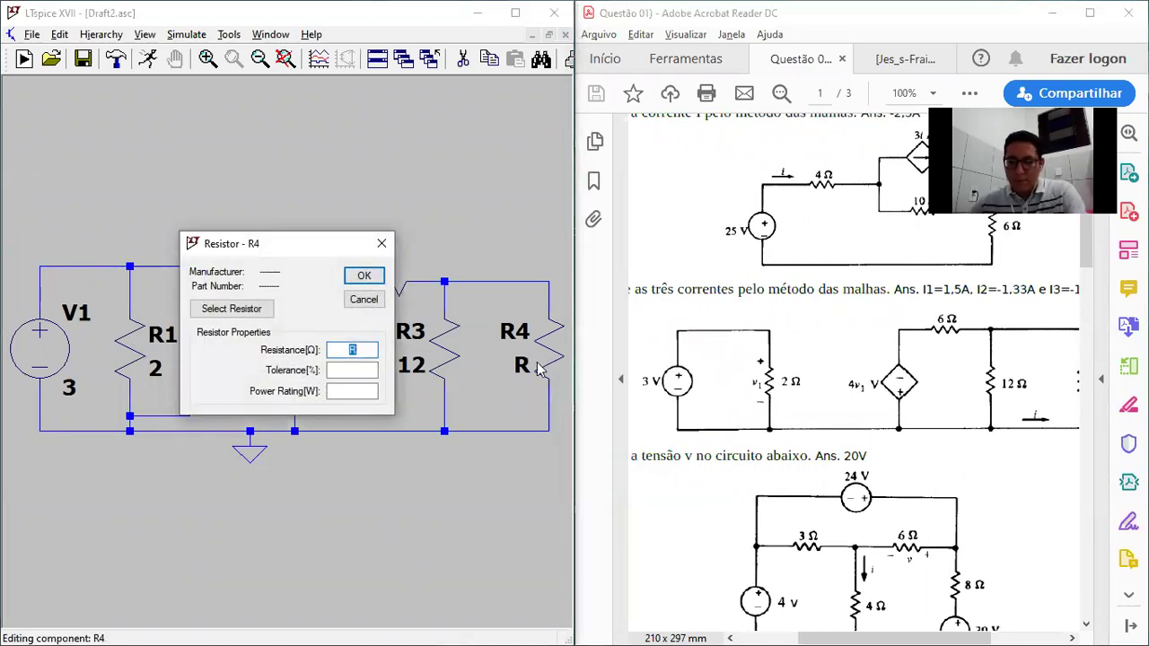
type("4")
key("Return")
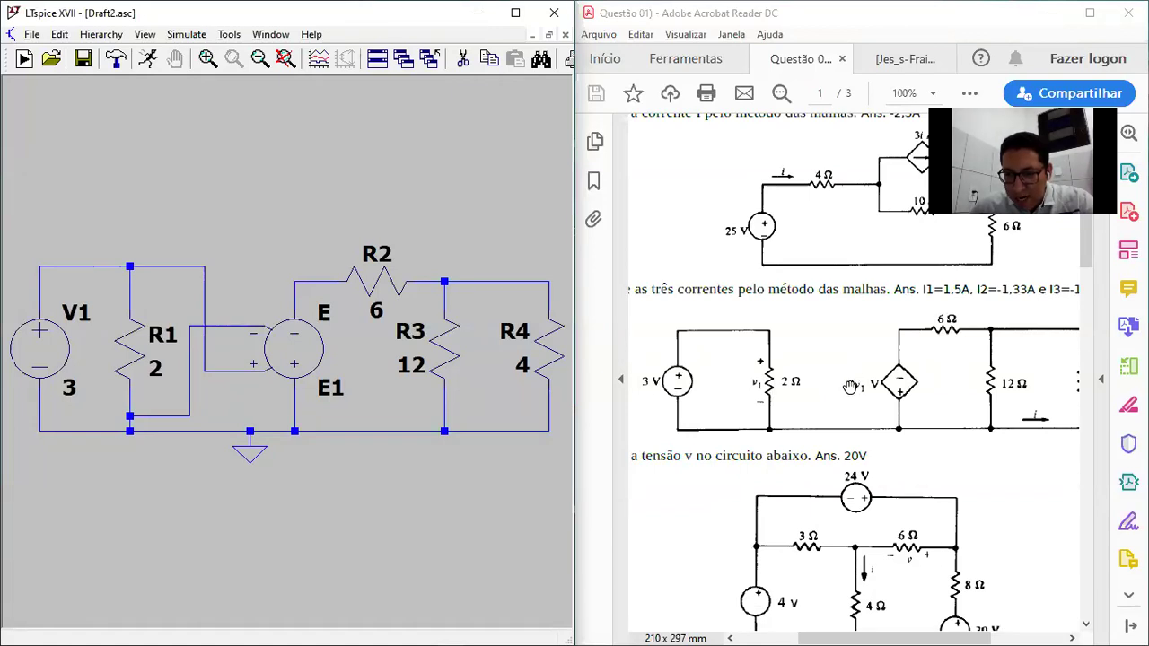
Set the gain value of the voltage-controlled source E1 to 4
right_click(305, 354)
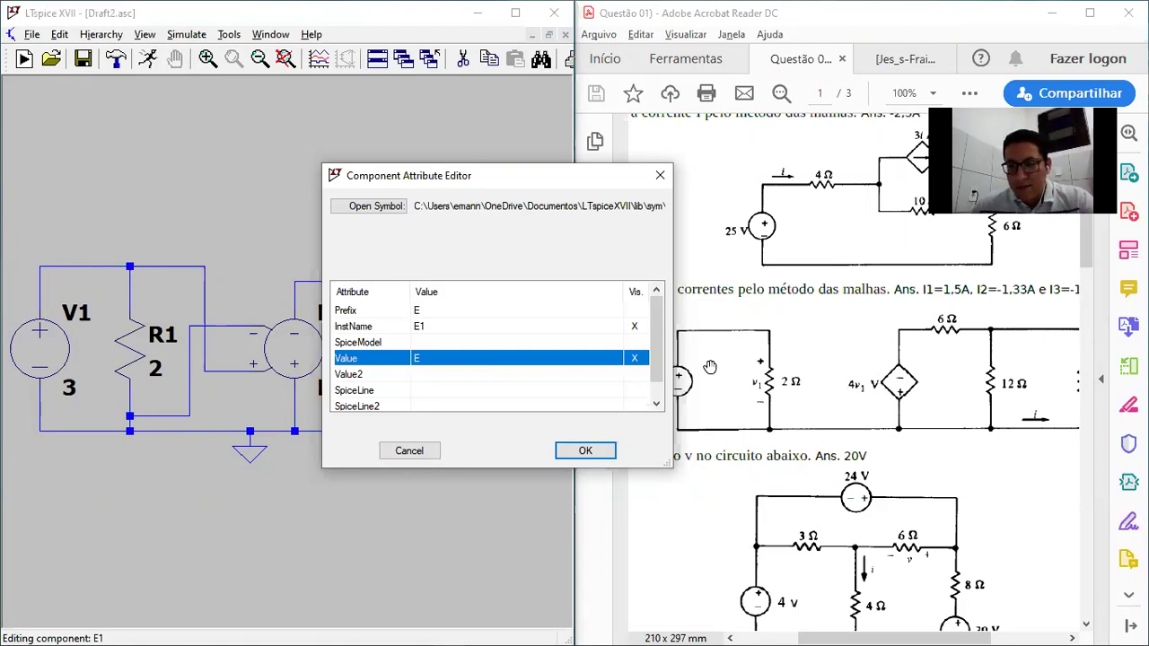
left_click(442, 361)
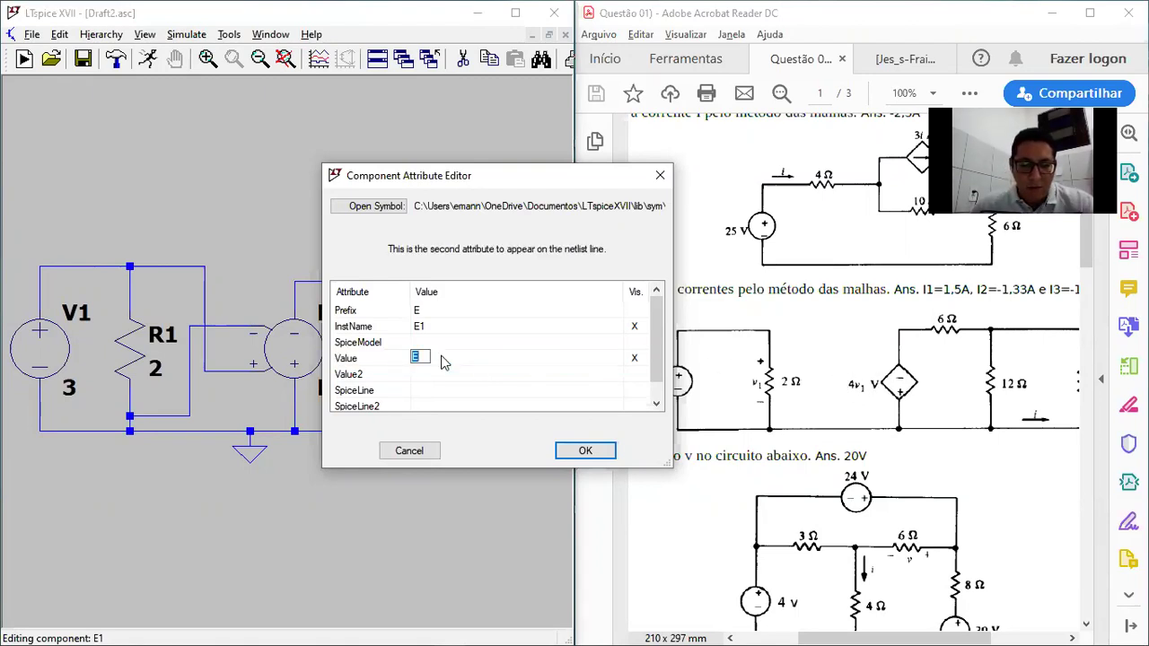
left_click(589, 451)
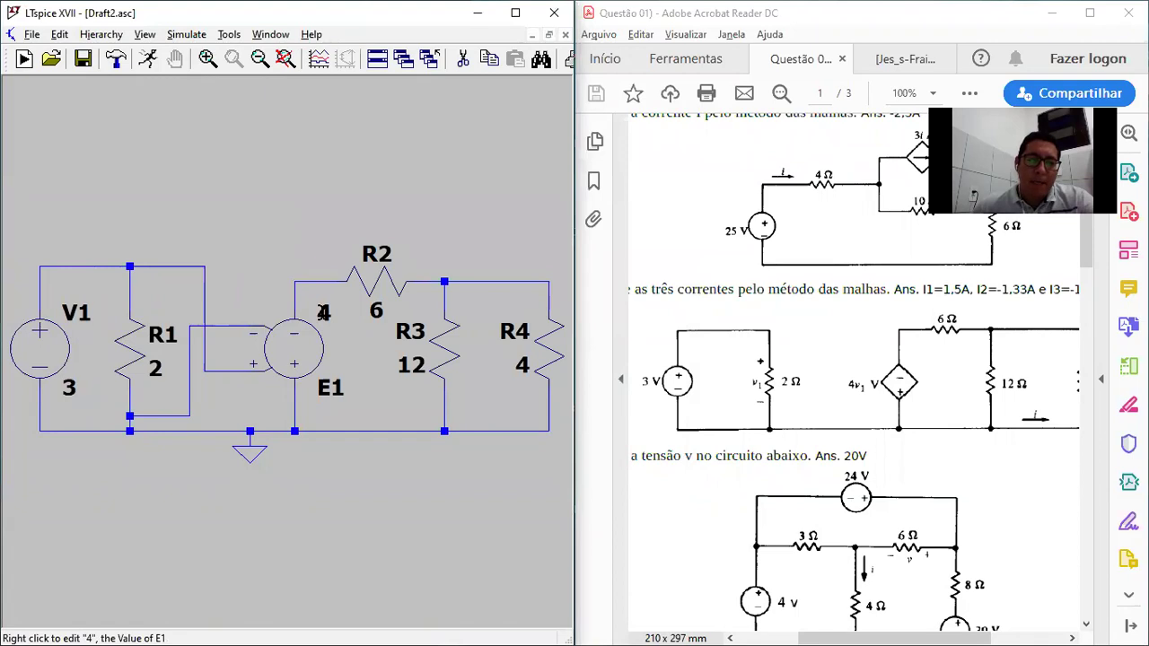
Run a DC operating point (.op) simulation of exercise 3's circuit
left_click(149, 63)
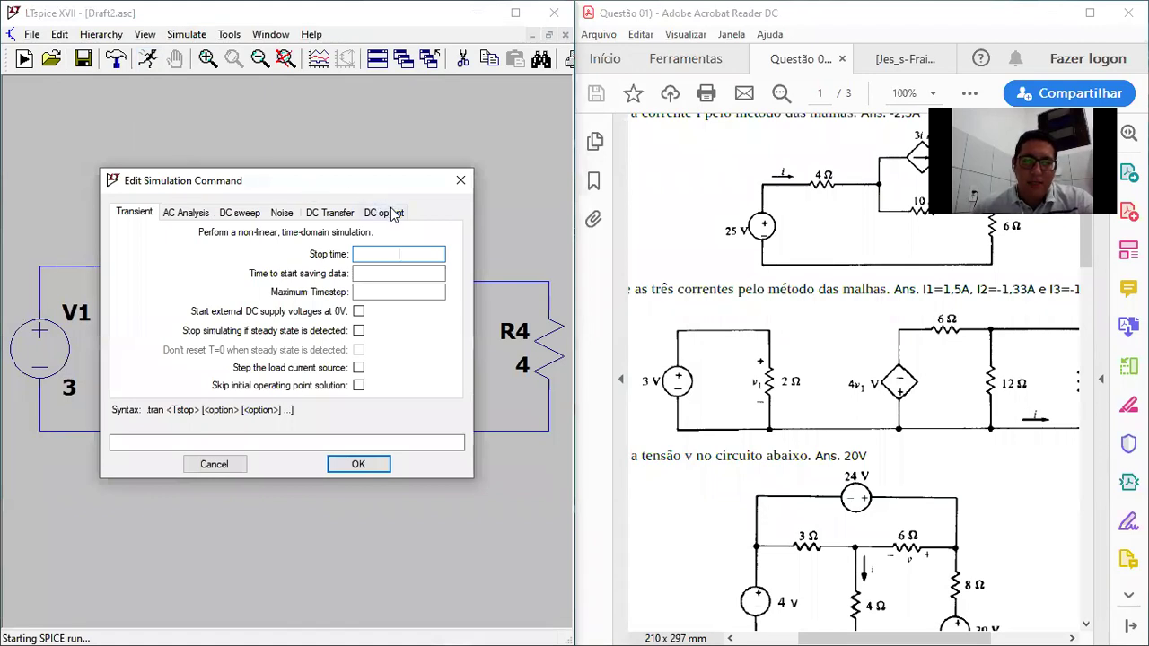
left_click(392, 215)
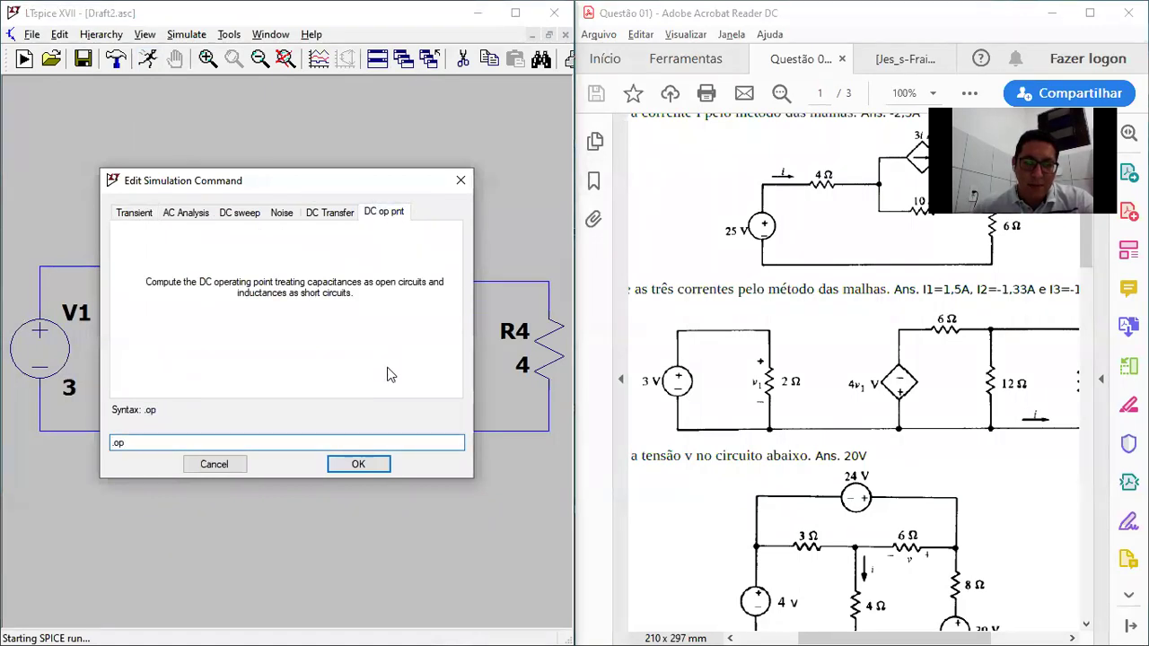
left_click(378, 465)
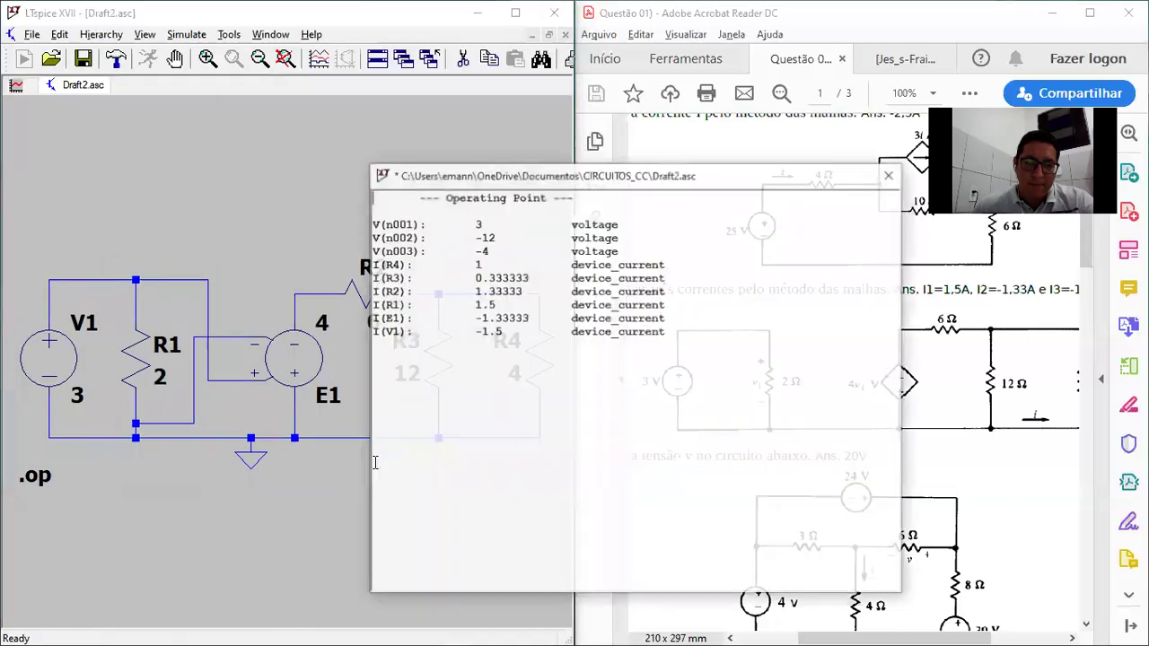
Highlight R1's current in the operating point results and compare it with exercise 3's listed I1 answer
left_click_drag(424, 176, 68, 147)
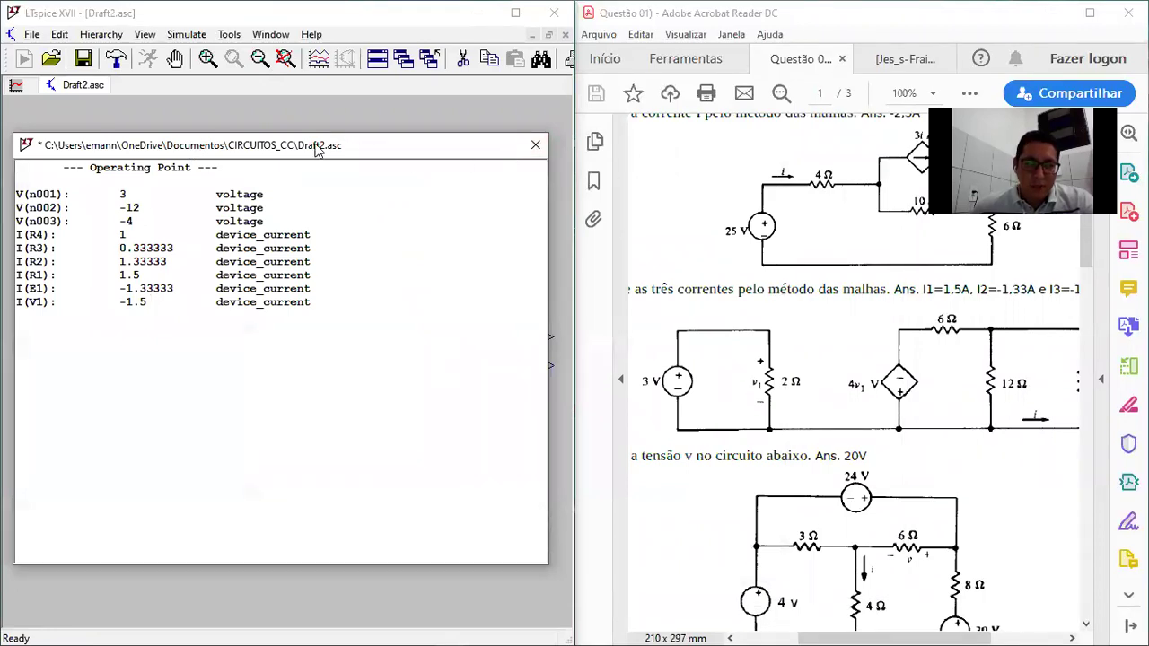
left_click_drag(316, 150, 595, 475)
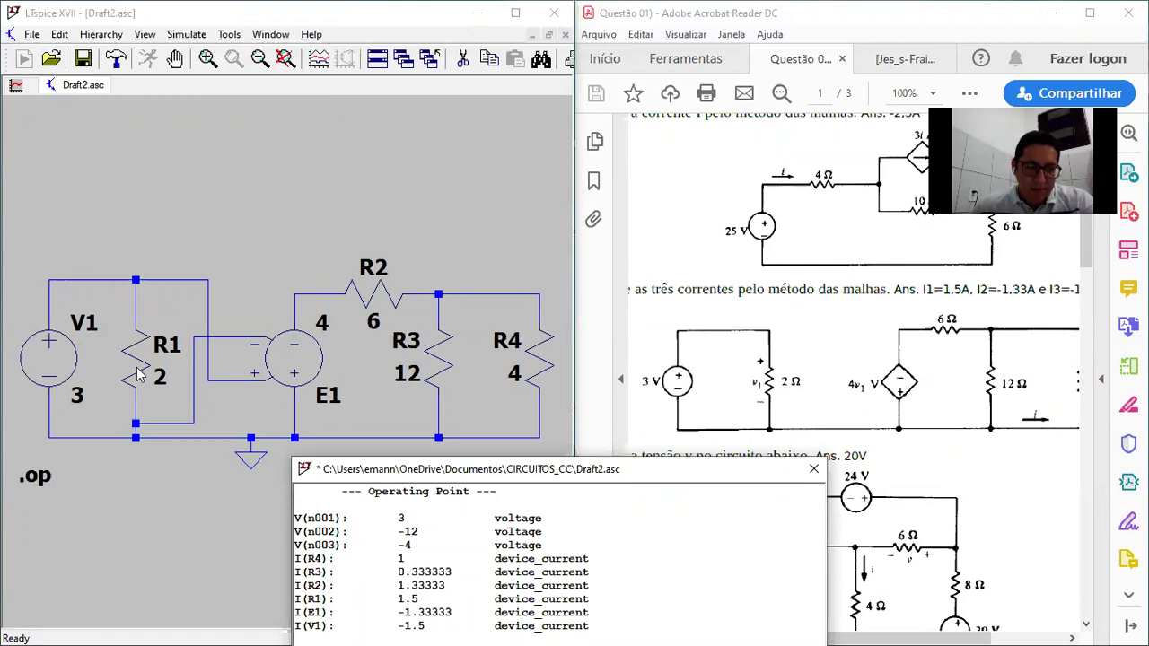
left_click_drag(467, 476, 368, 236)
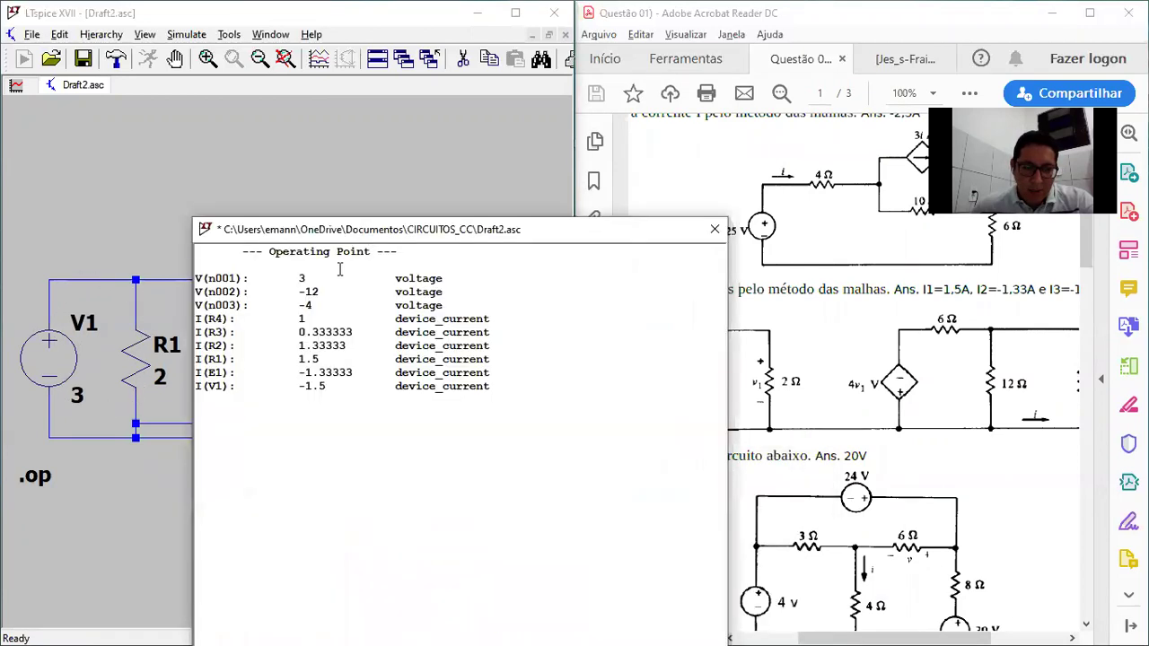
triple_click(198, 363)
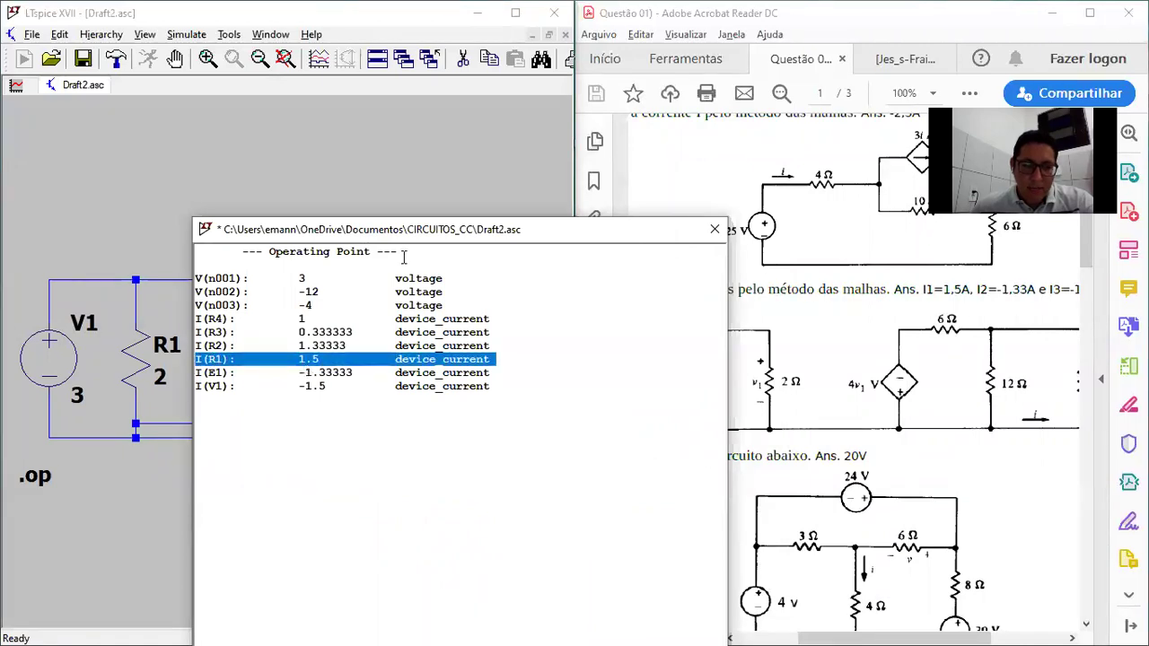
left_click_drag(408, 232, 268, 201)
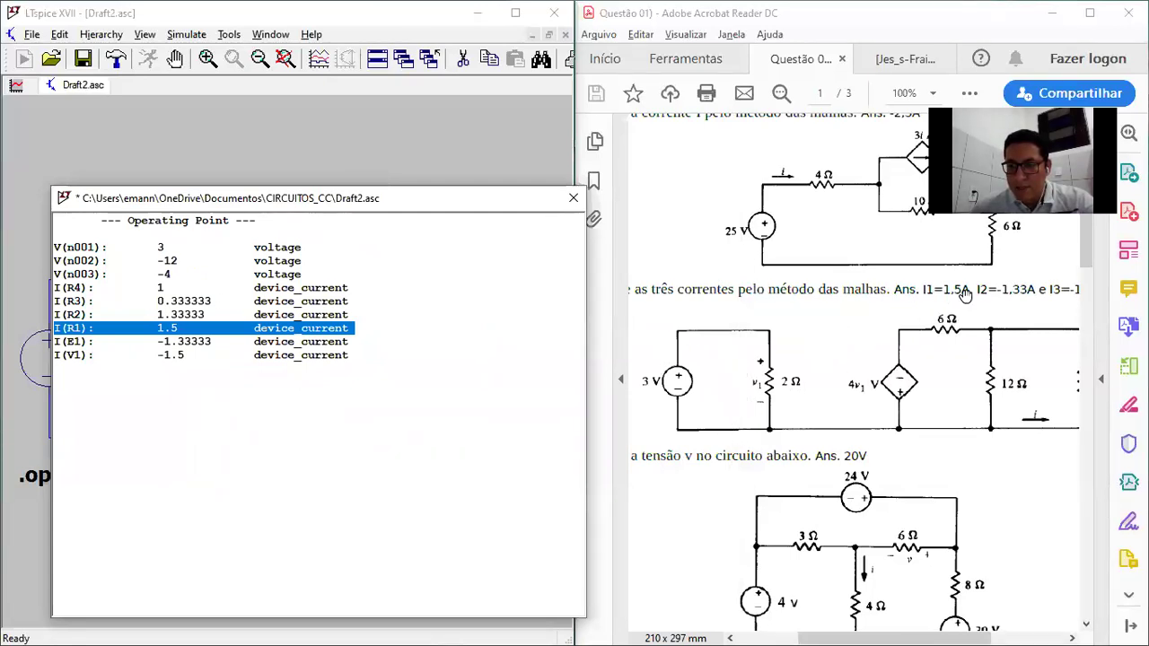
left_click_drag(278, 198, 758, 298)
Highlight R2's current in the operating point results and compare it with the listed I2 answer and the schematic
left_click_drag(456, 246, 447, 417)
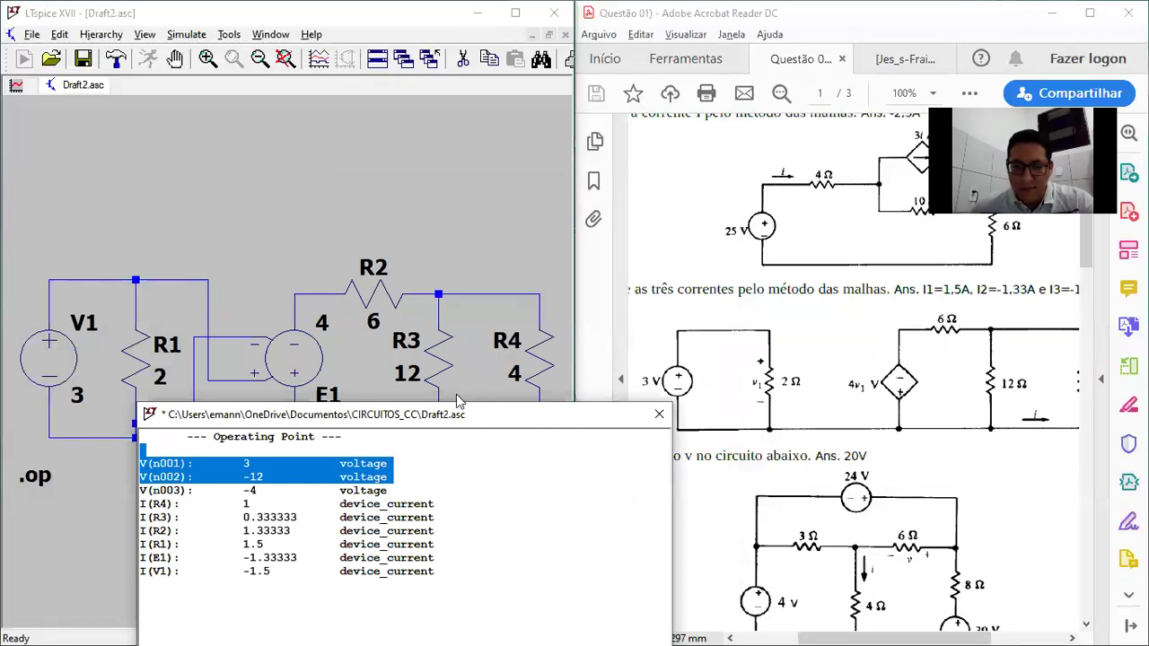
left_click_drag(447, 417, 448, 250)
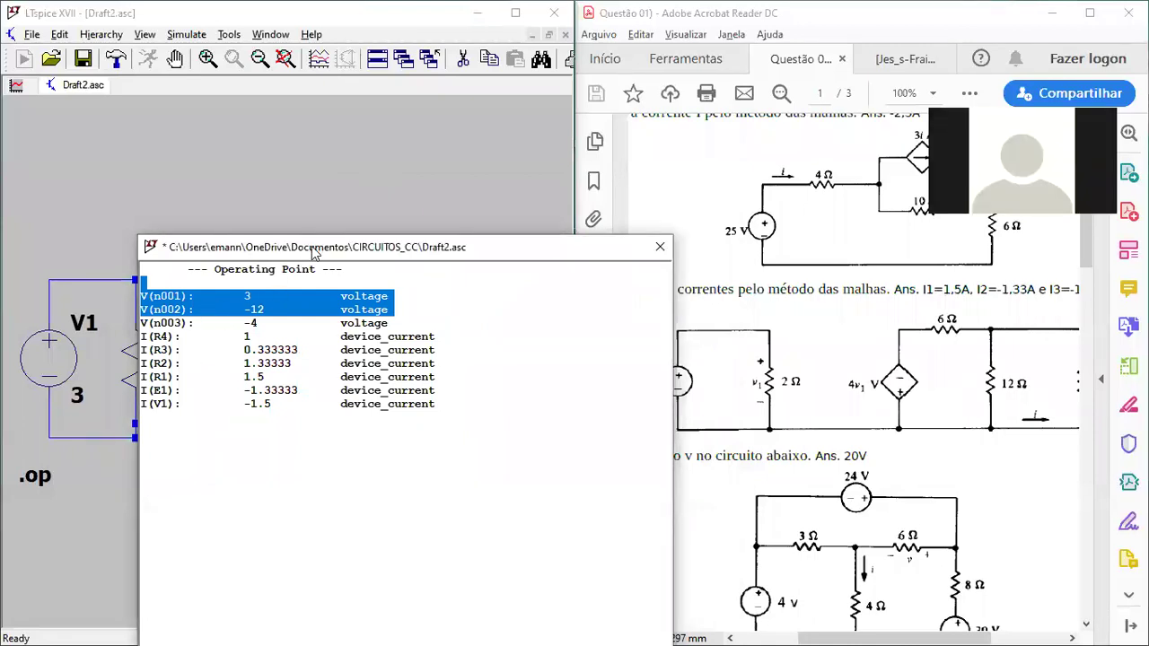
left_click_drag(313, 252, 281, 443)
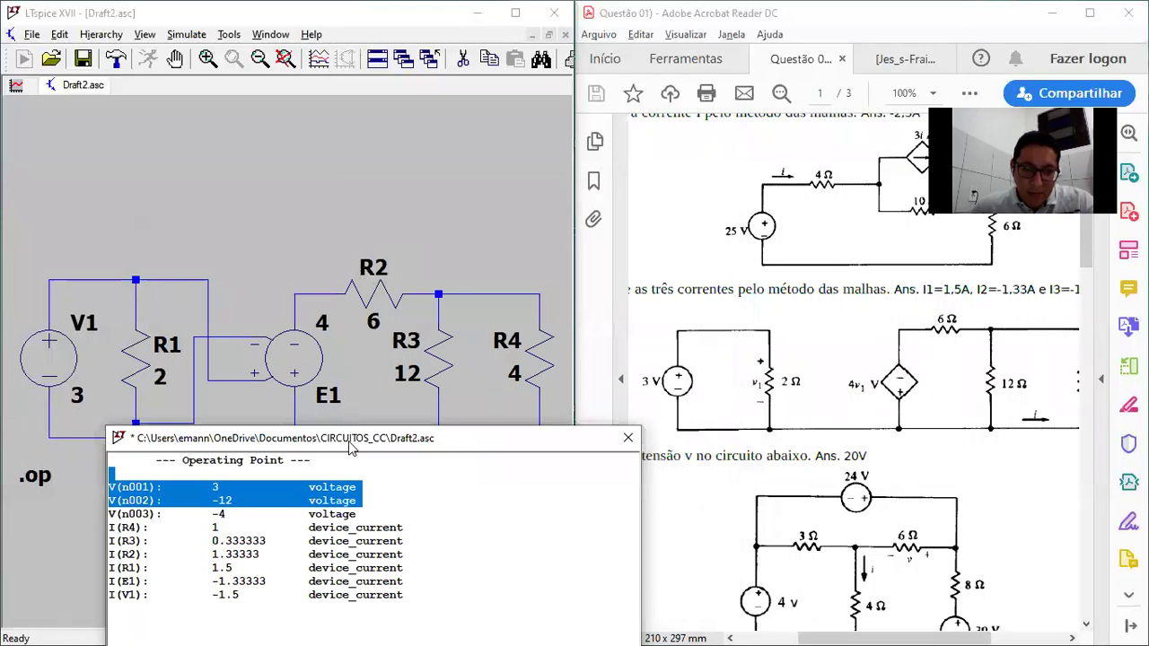
left_click_drag(350, 448, 347, 284)
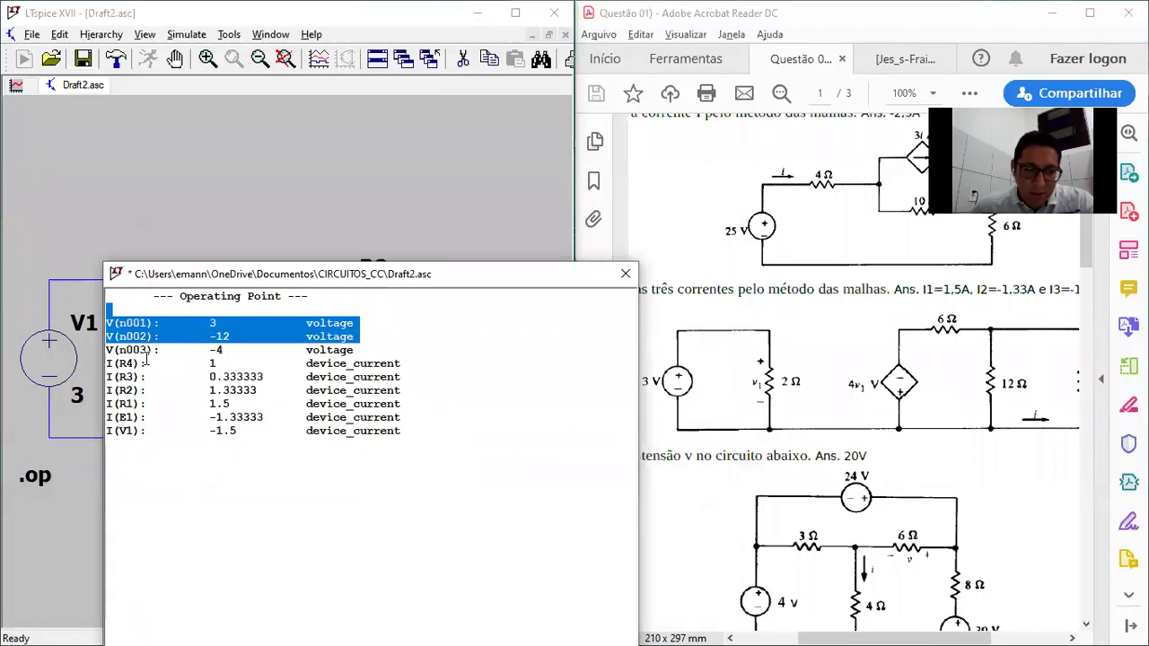
triple_click(108, 393)
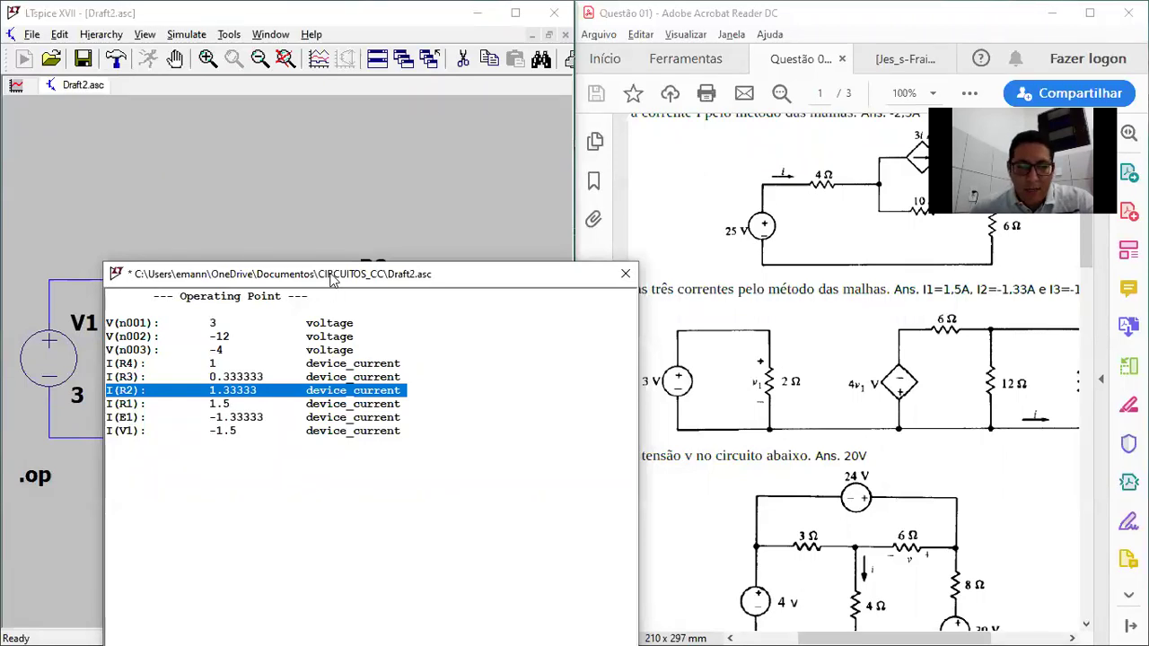
left_click_drag(332, 274, 776, 260)
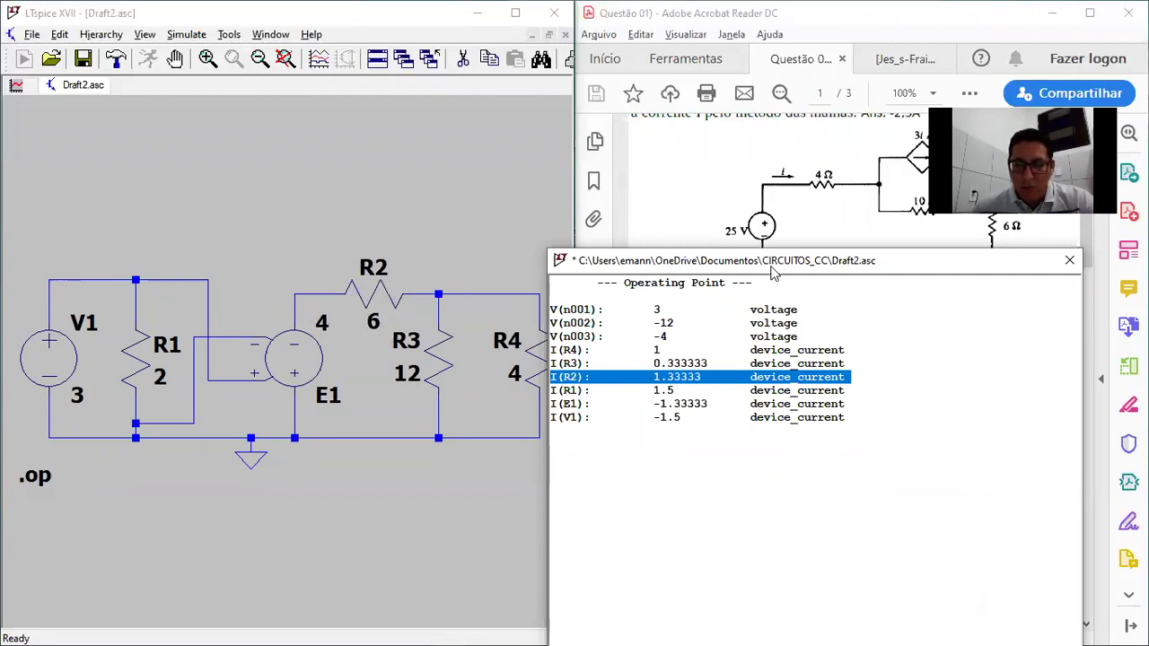
left_click_drag(762, 269, 421, 420)
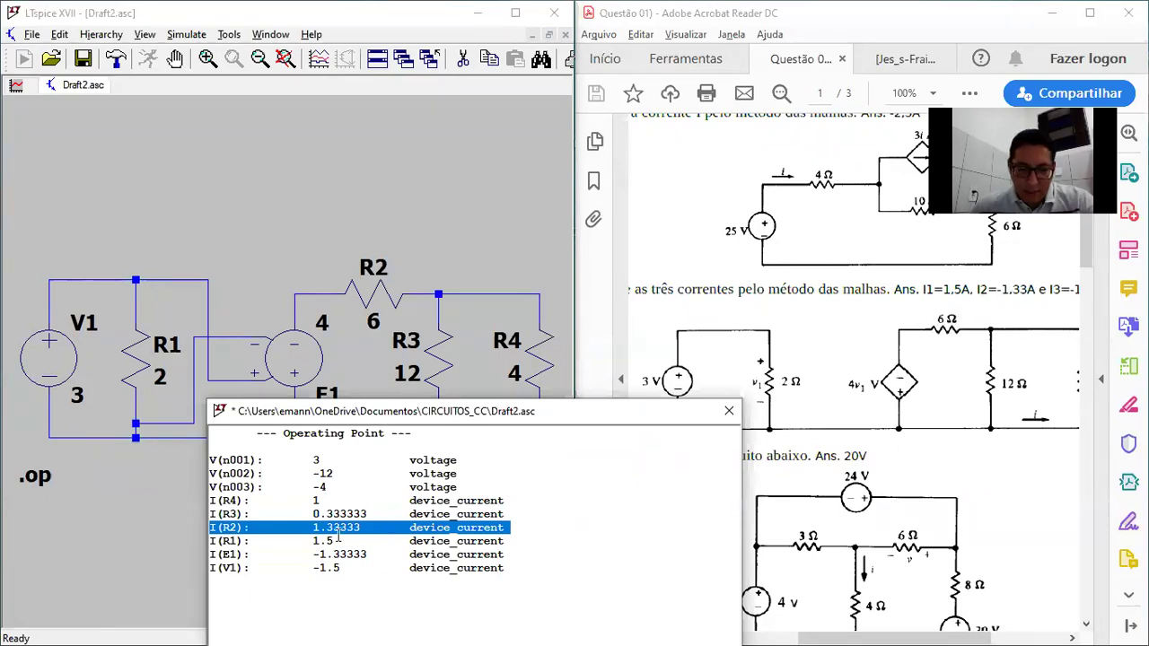
Compare R4's current in the results with exercise 3's listed I3 answer, and close the operating point results
left_click(983, 360)
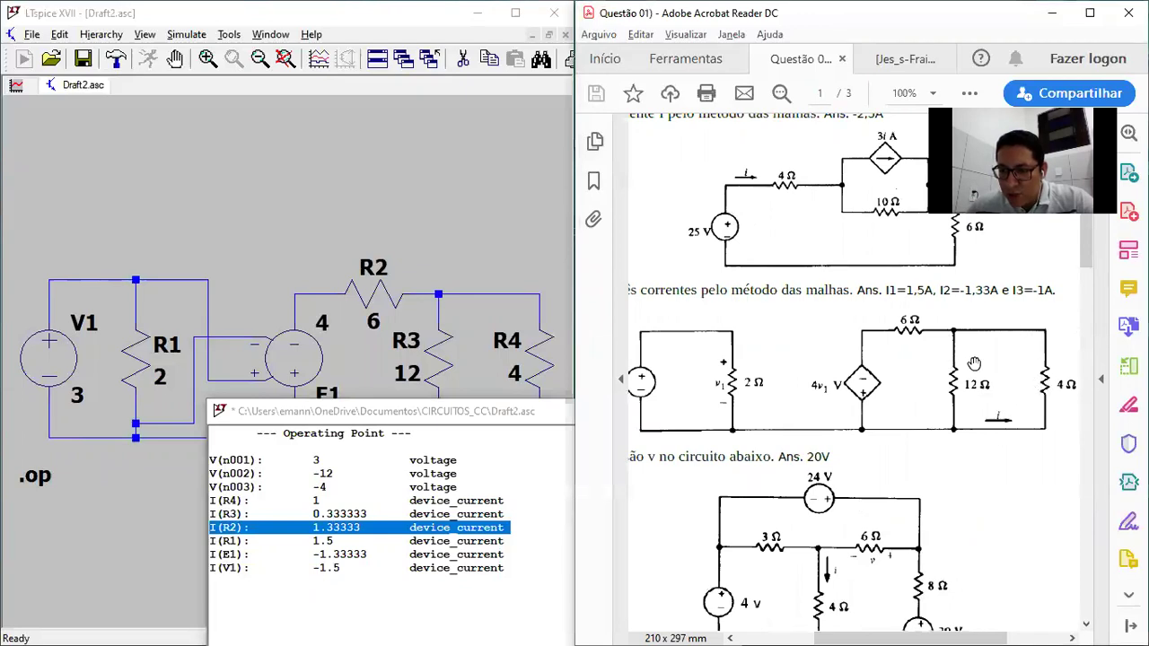
left_click_drag(398, 417, 406, 474)
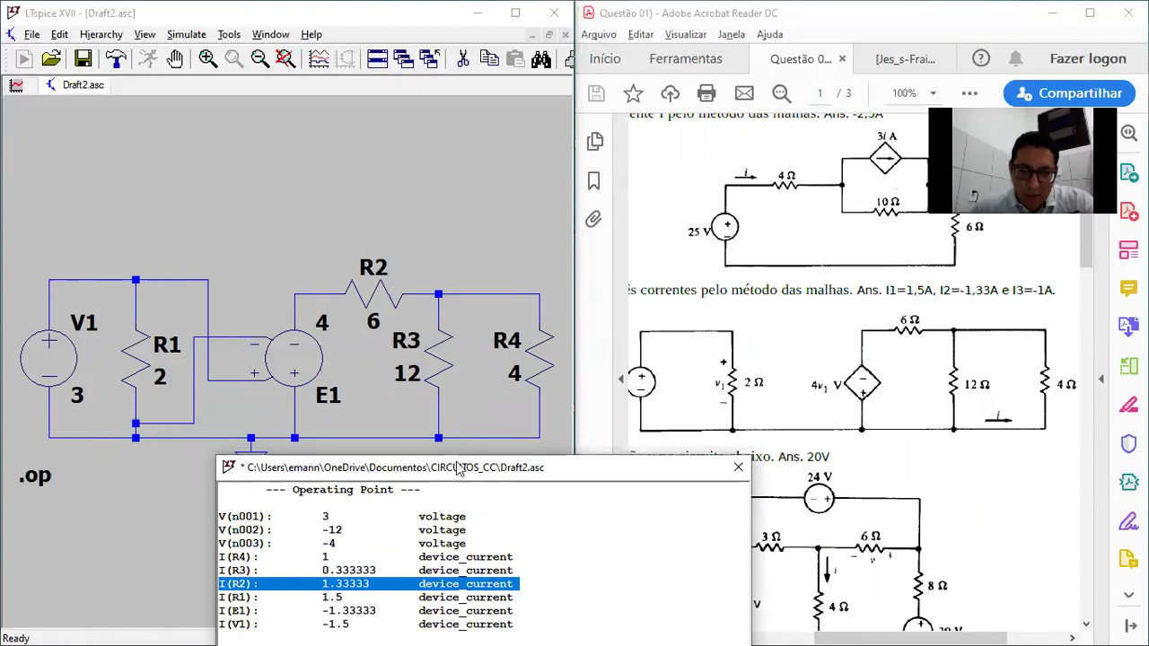
left_click_drag(458, 469, 401, 218)
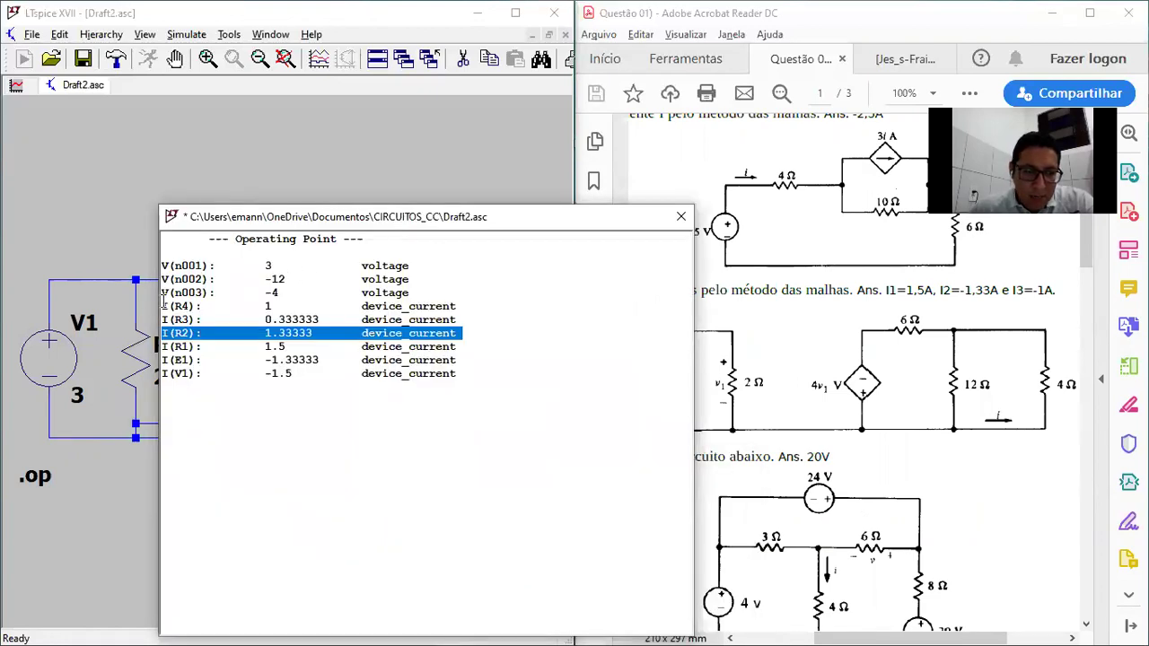
mouse_move(415, 293)
left_mouse_down()
mouse_move(278, 294)
mouse_move(422, 307)
left_mouse_up()
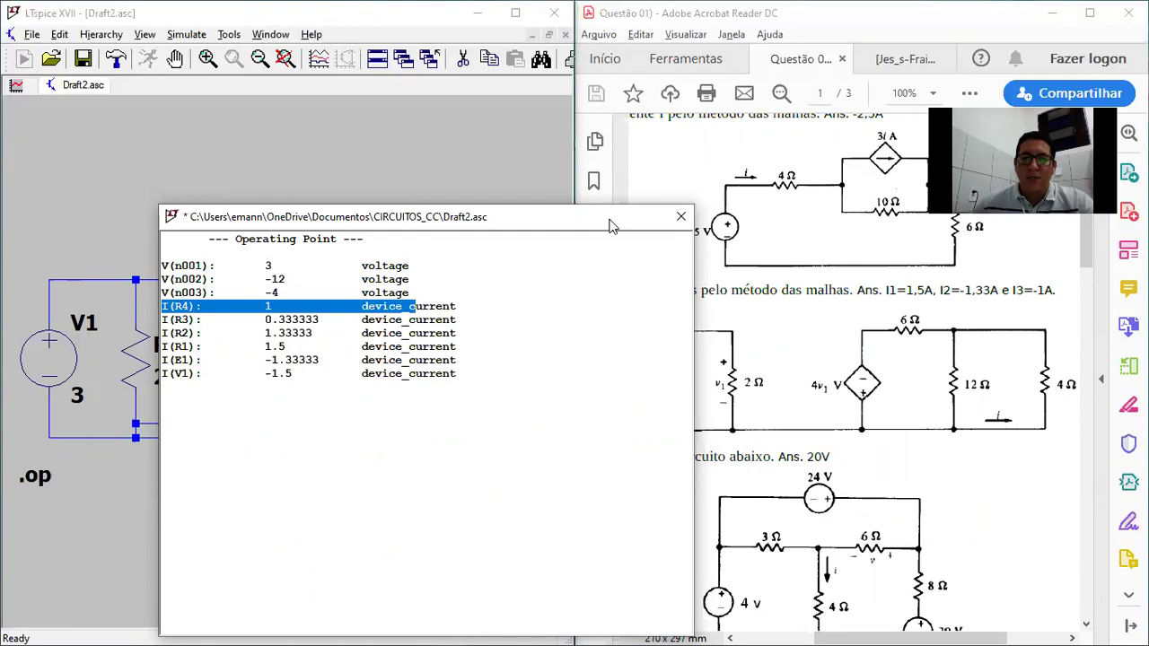
left_click(684, 223)
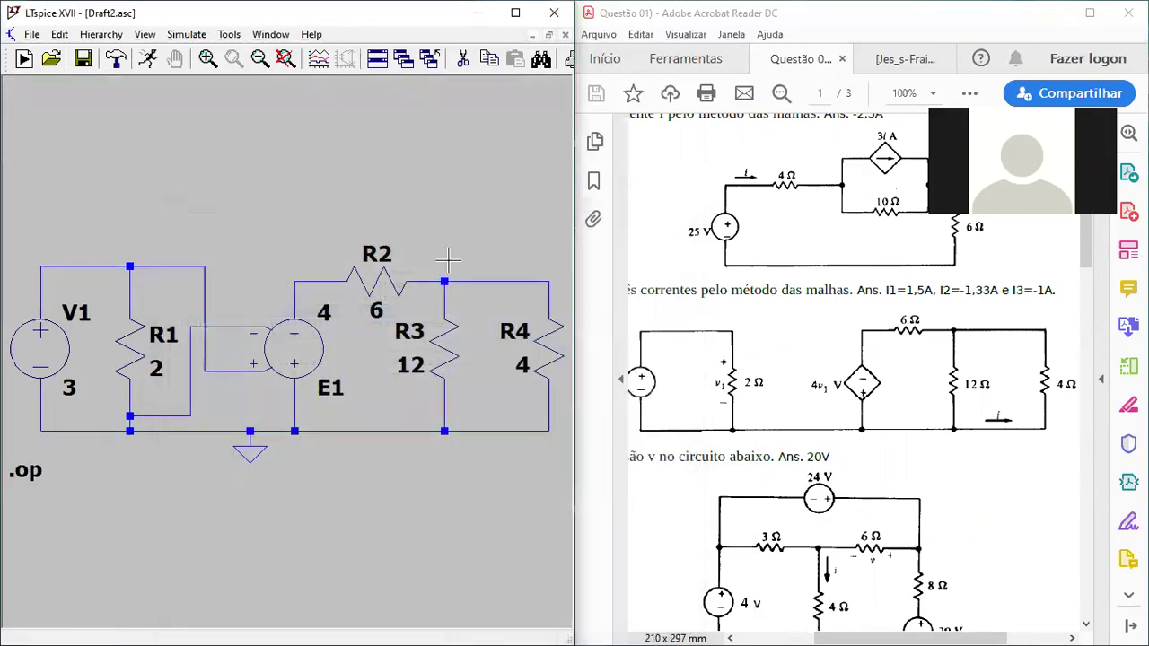
Look through the following exercises in the PDF for the page 2 circuit with the 12 mA source and the 2v1 mA dependent source
mouse_move(306, 368)
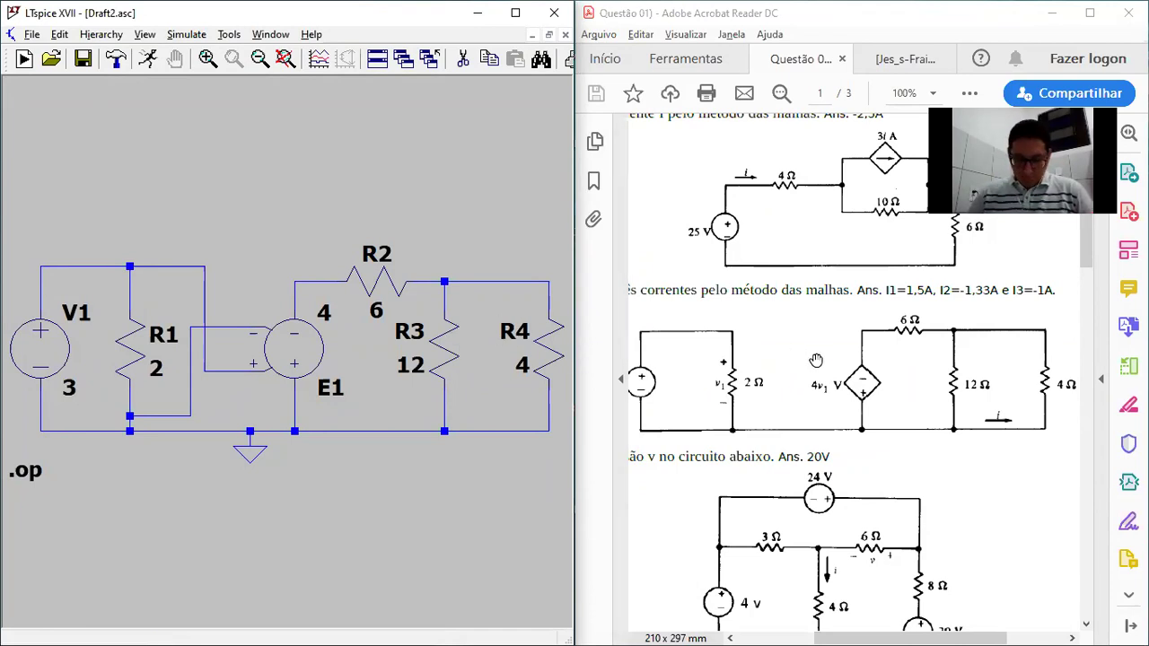
left_click_drag(749, 369, 898, 341)
scroll(785, 357, "down", 4)
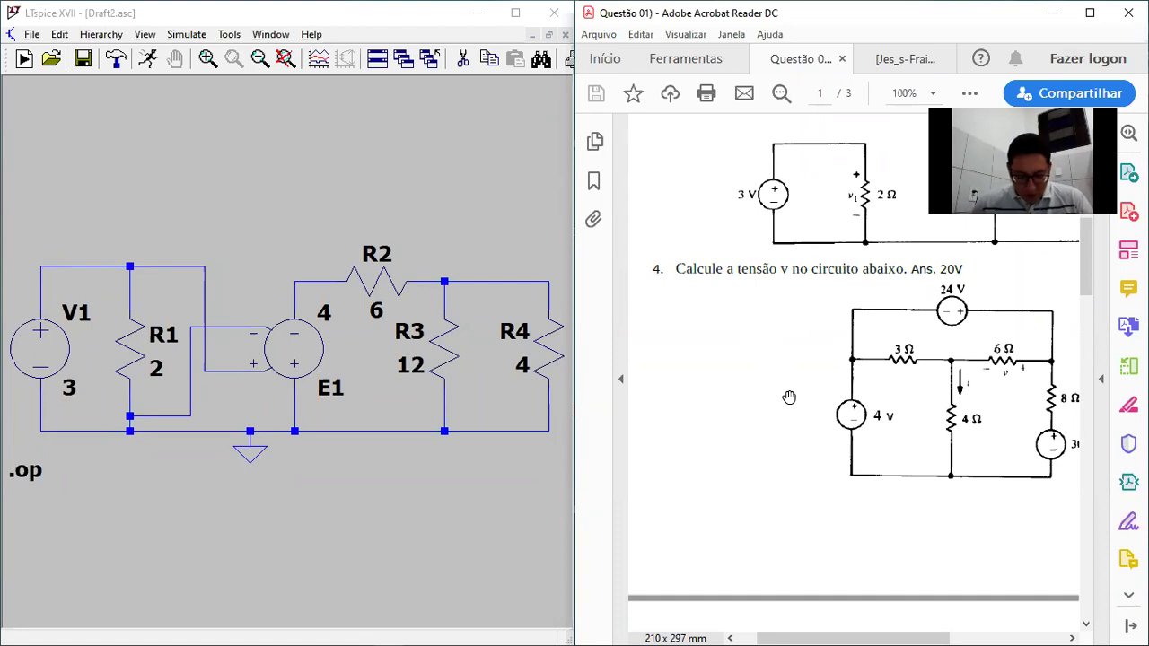
scroll(787, 411, "down", 2)
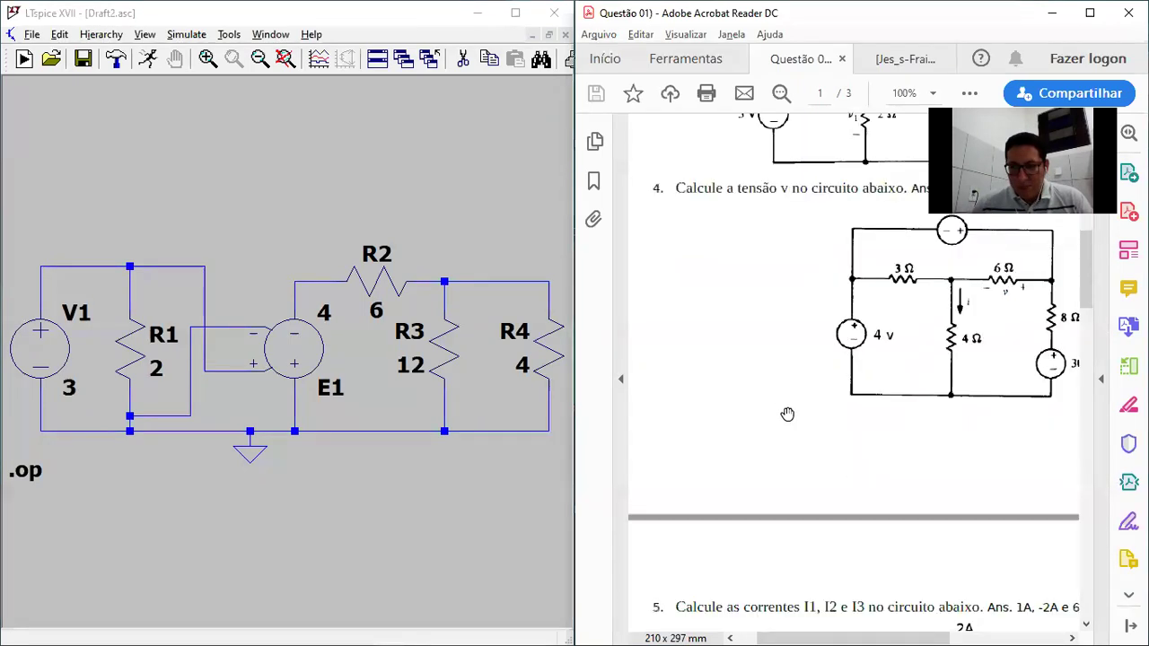
scroll(787, 413, "down", 8)
scroll(787, 412, "down", 5)
left_click_drag(919, 414, 860, 397)
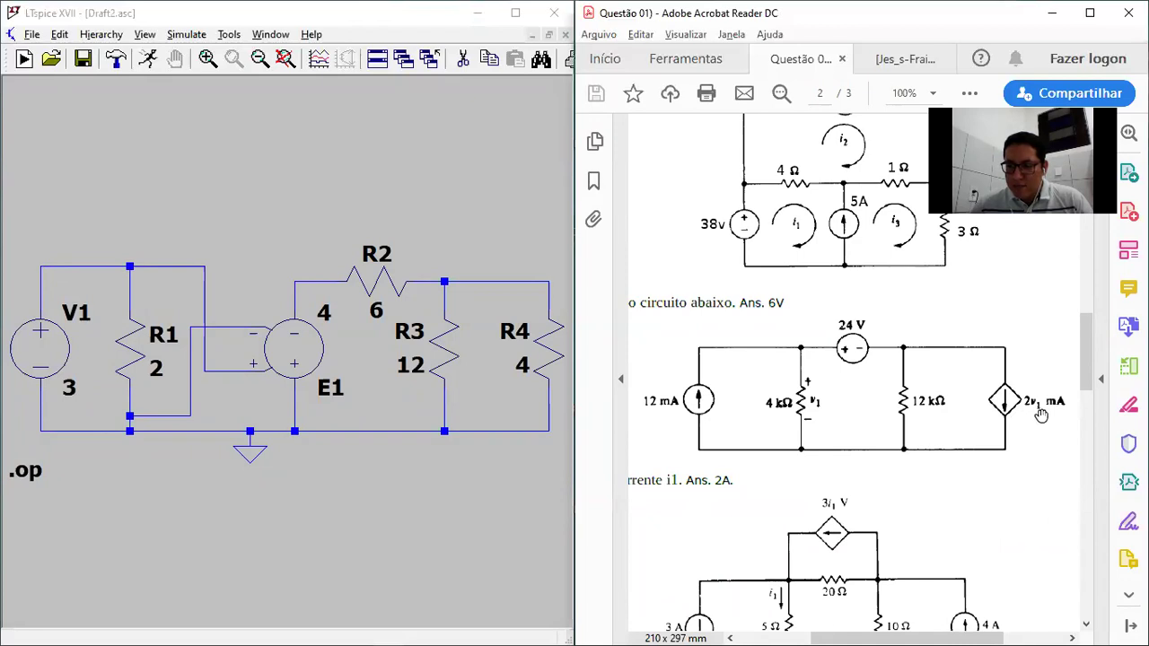
Examine the 2v1 mA dependent current source and the 12 kΩ branch in exercise 6's circuit in the PDF
scroll(1039, 414, "up", 6)
left_click_drag(1040, 422, 872, 557)
scroll(870, 557, "down", 2)
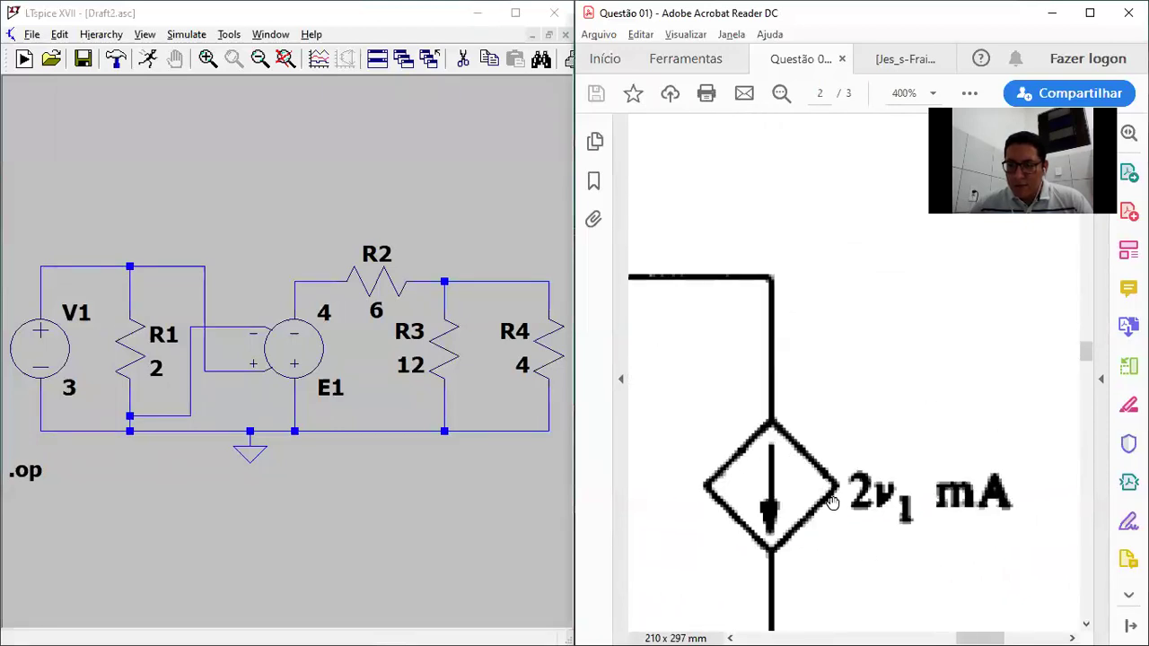
left_click_drag(828, 502, 811, 457)
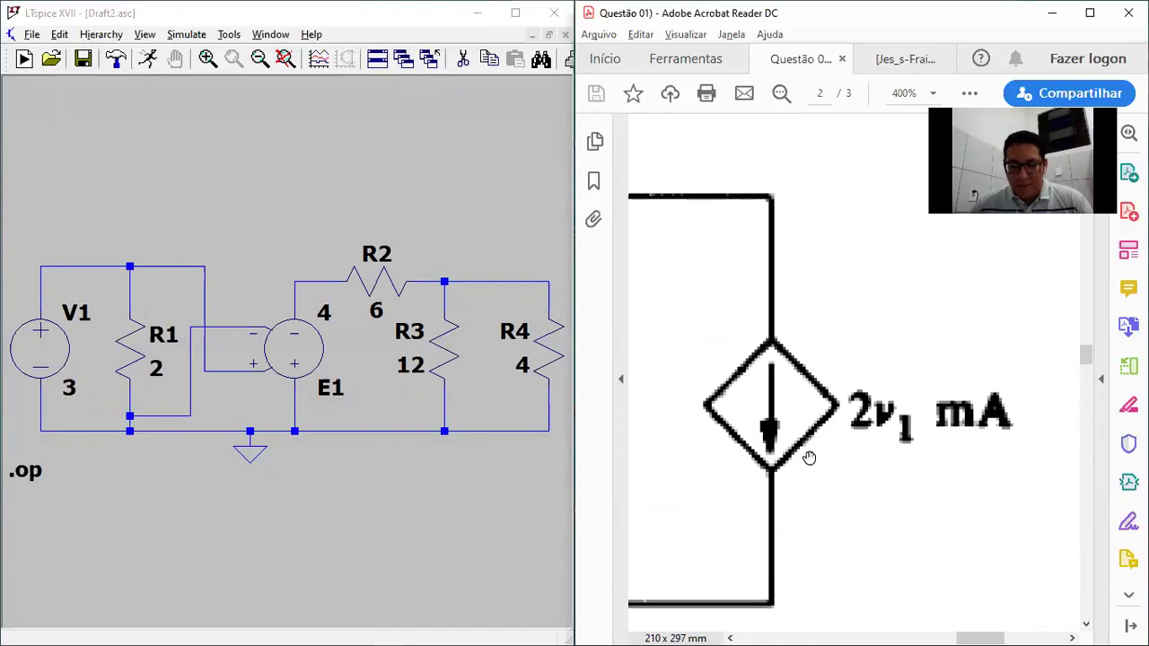
scroll(805, 457, "down", 2)
scroll(788, 444, "left", 8)
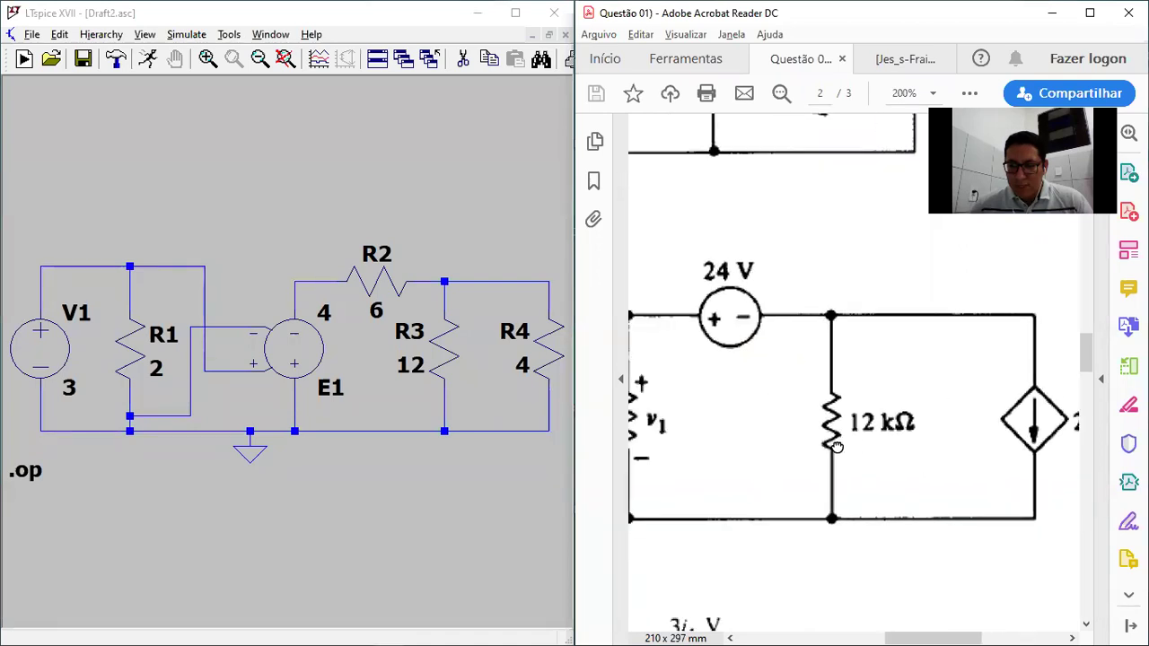
scroll(721, 423, "right", 6)
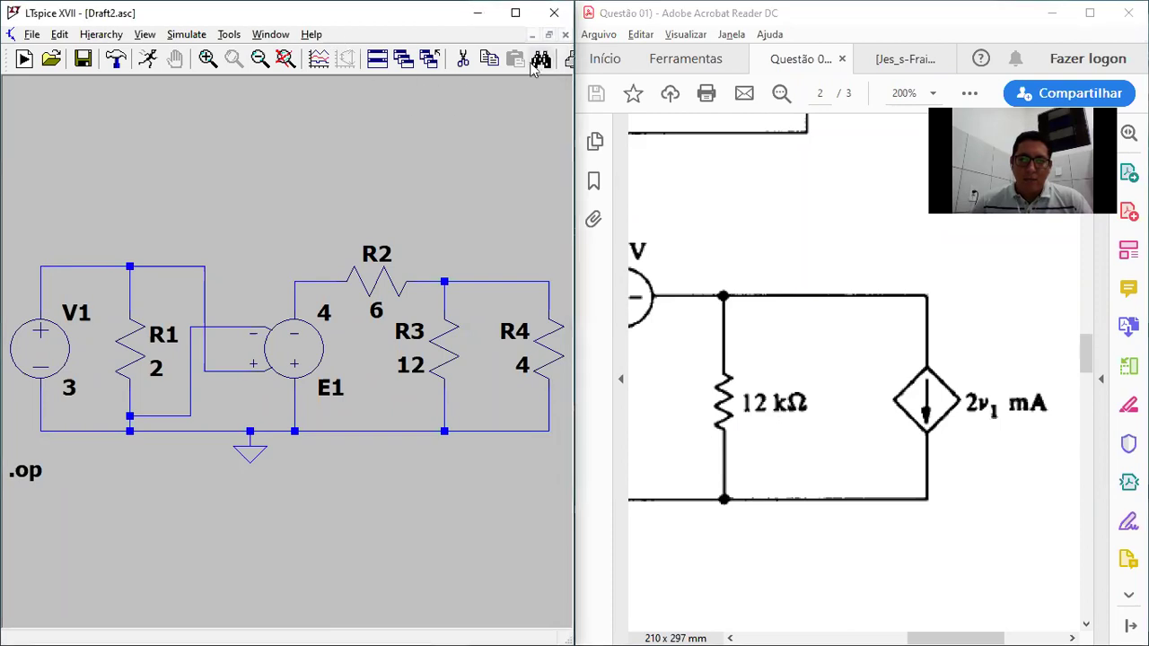
Close the exercise 3 schematic without saving it and create a new blank schematic for exercise 6
left_click(565, 34)
left_click(344, 372)
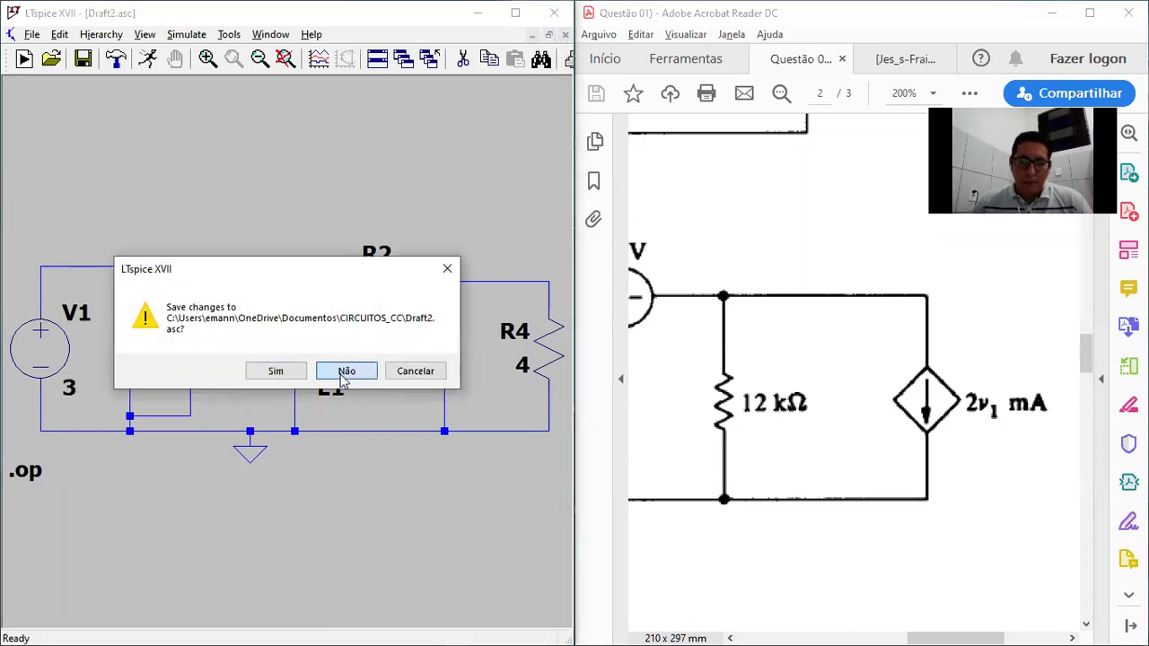
scroll(744, 380, "down", 3)
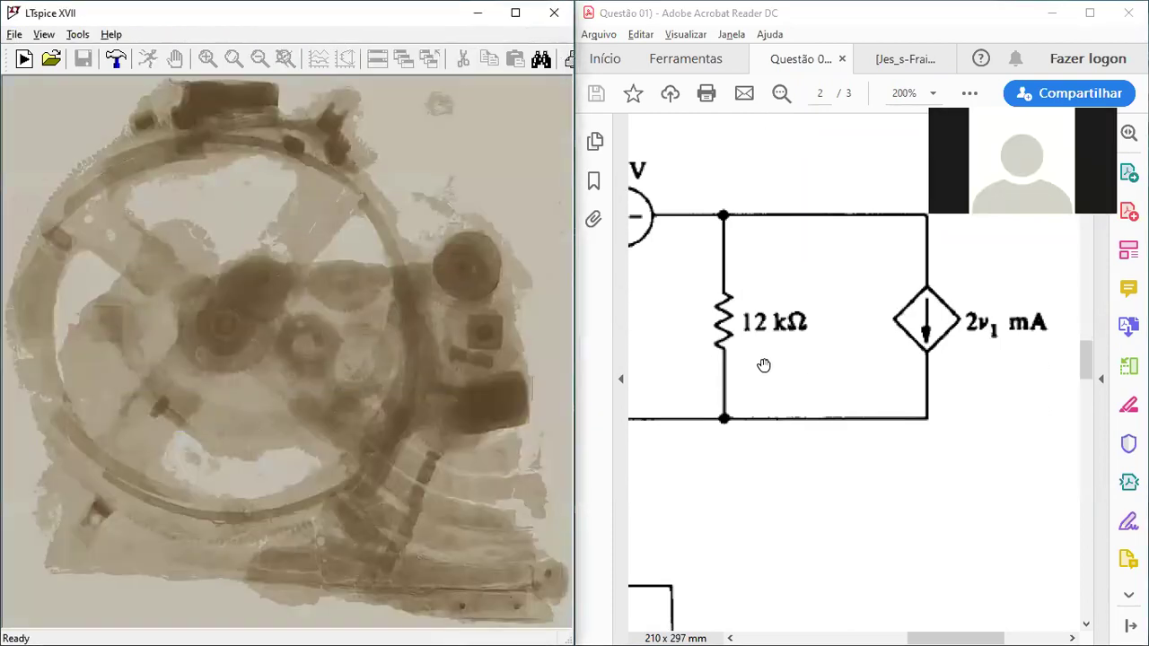
scroll(762, 354, "up", 1)
scroll(759, 359, "down", 3, "ctrl")
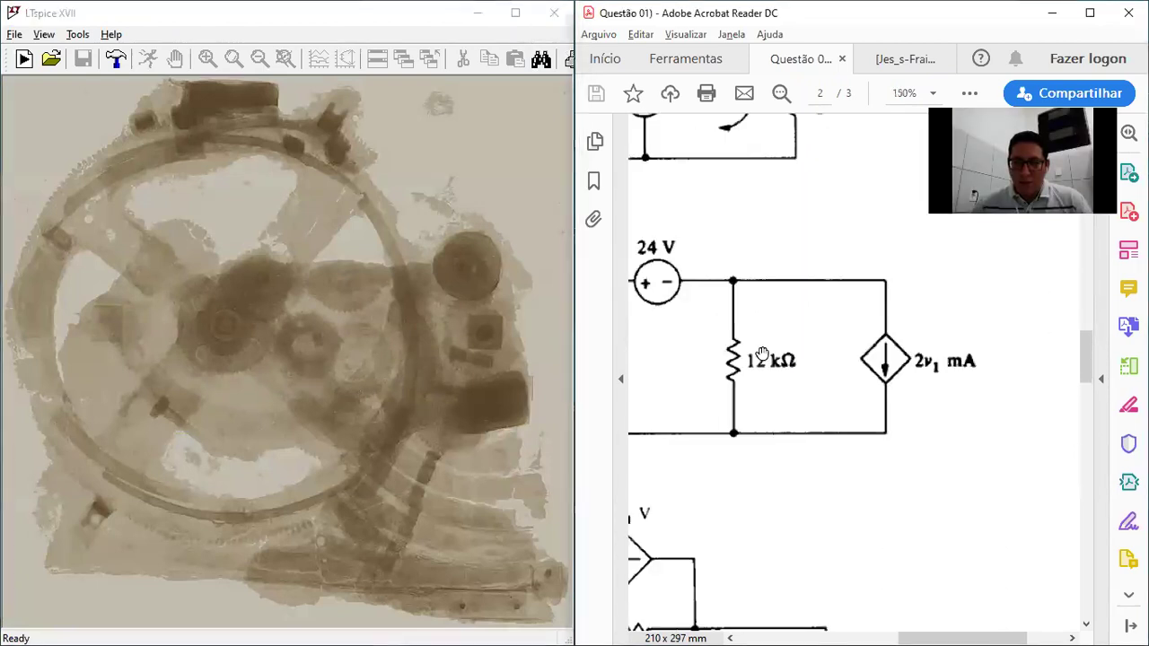
scroll(888, 356, "left", 5)
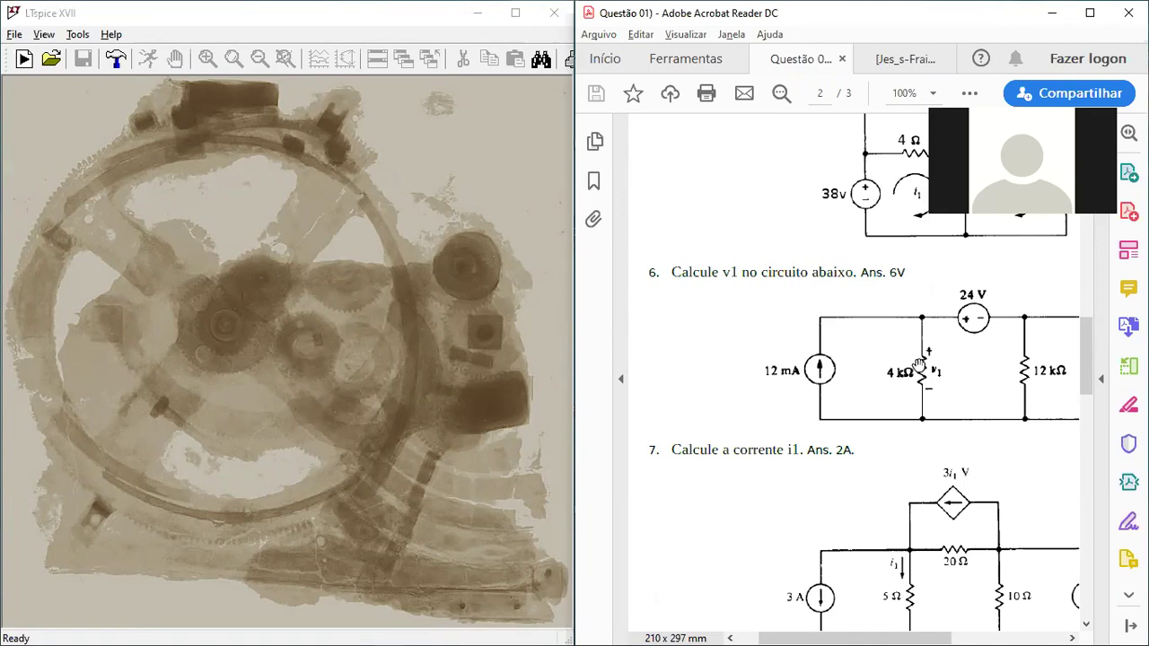
scroll(854, 365, "right", 5)
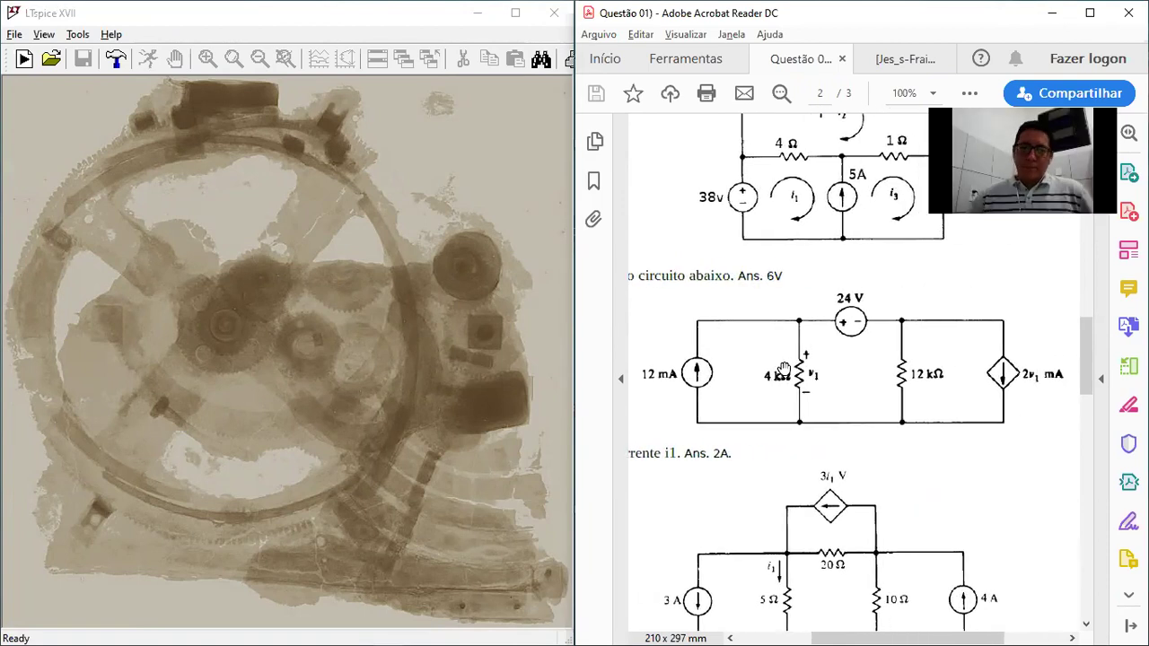
left_click(24, 59)
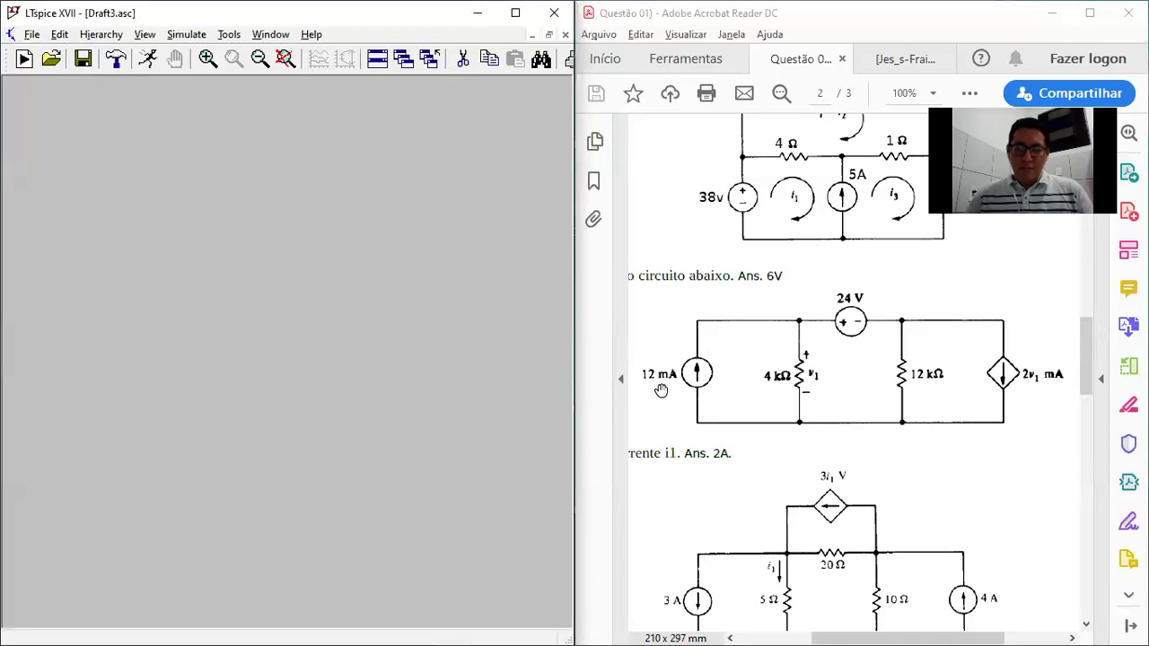
Place one current source in the blank schematic, rotated so its arrow points upward
key("F2")
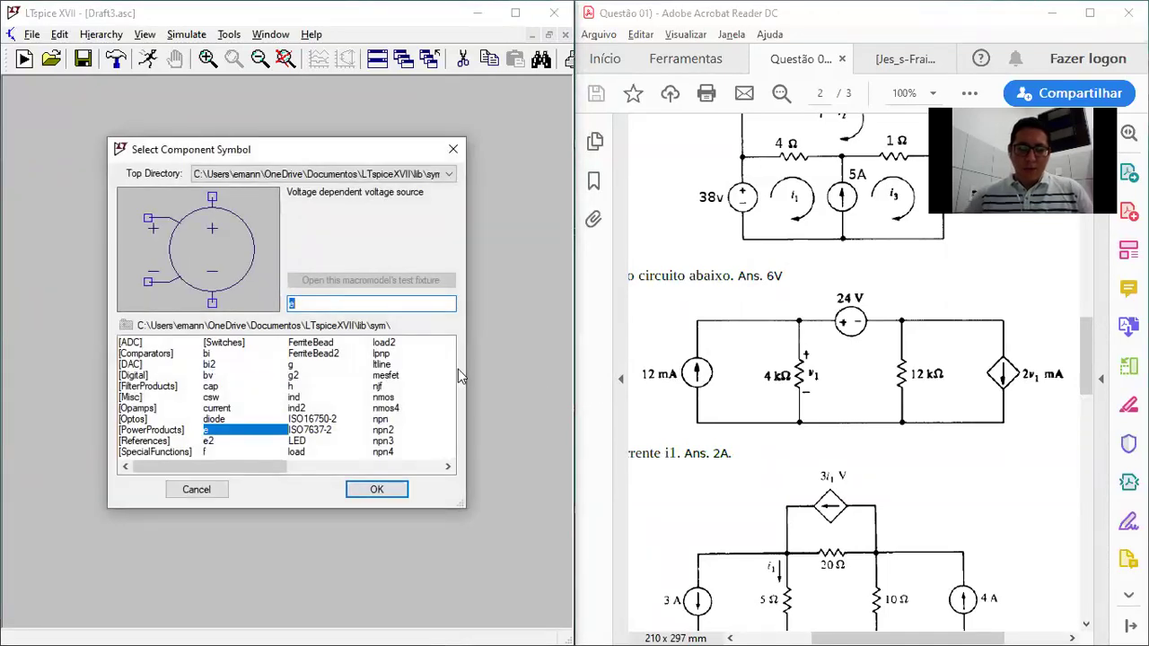
type("CUR")
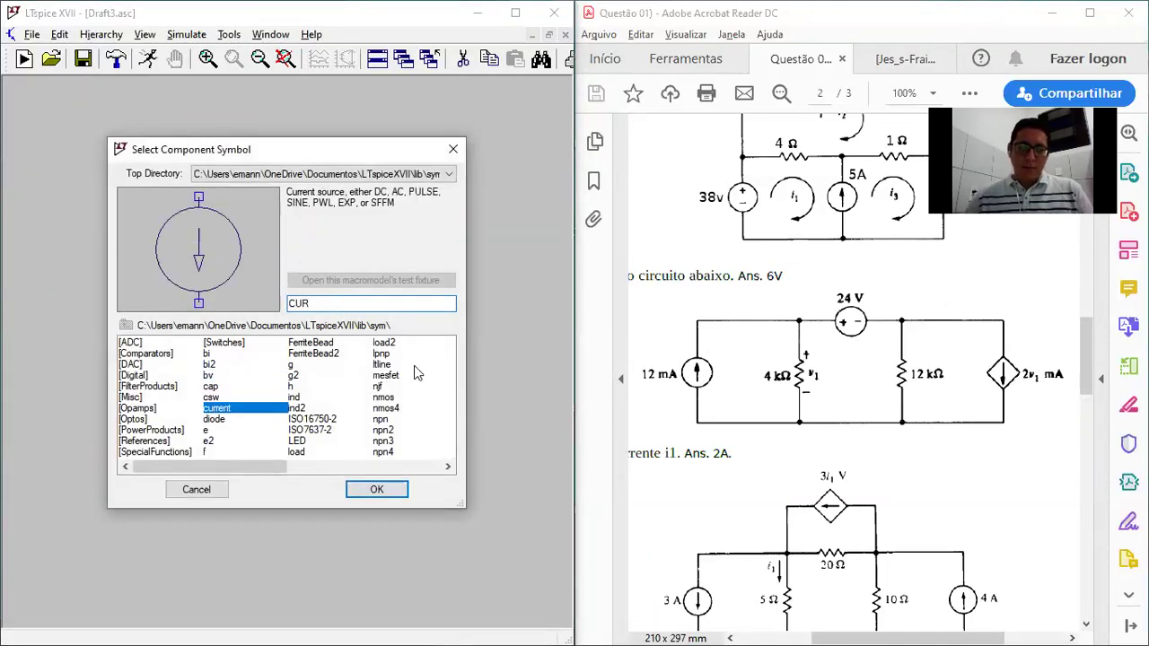
left_click(377, 489)
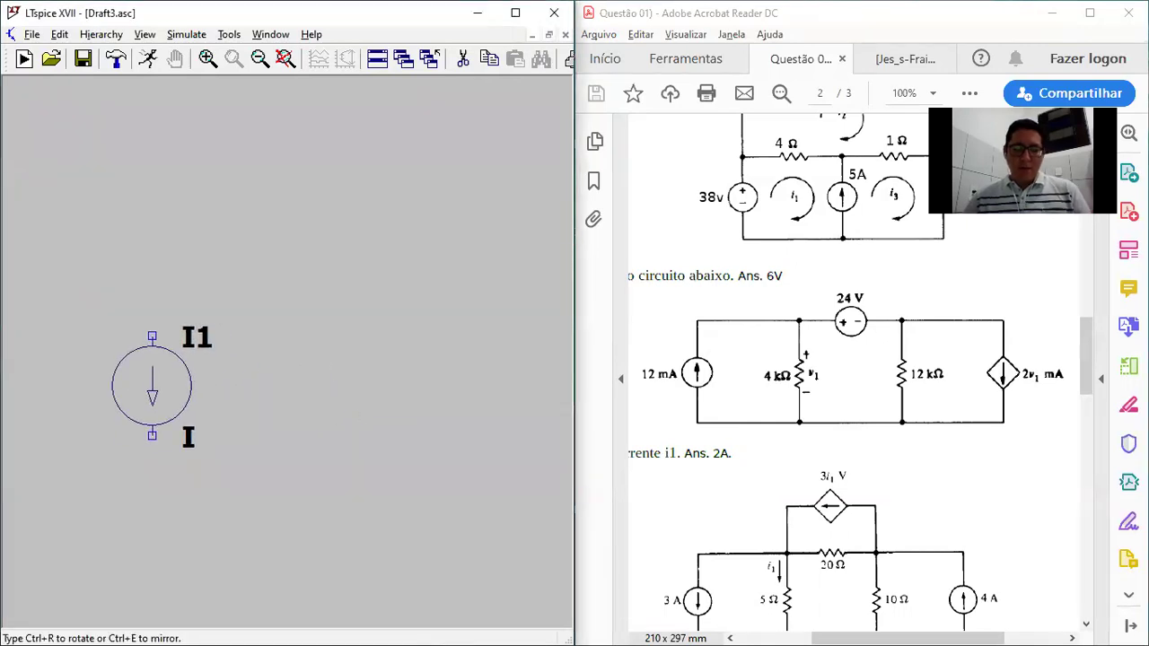
key("ctrl+r")
key("ctrl+r")
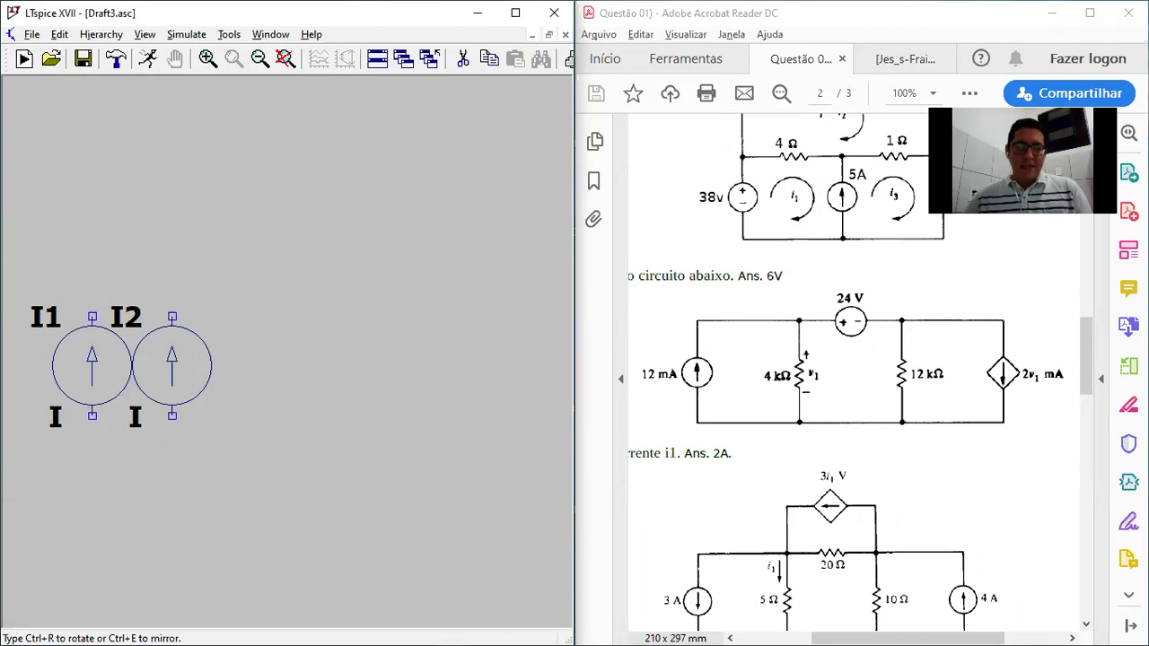
key("Escape")
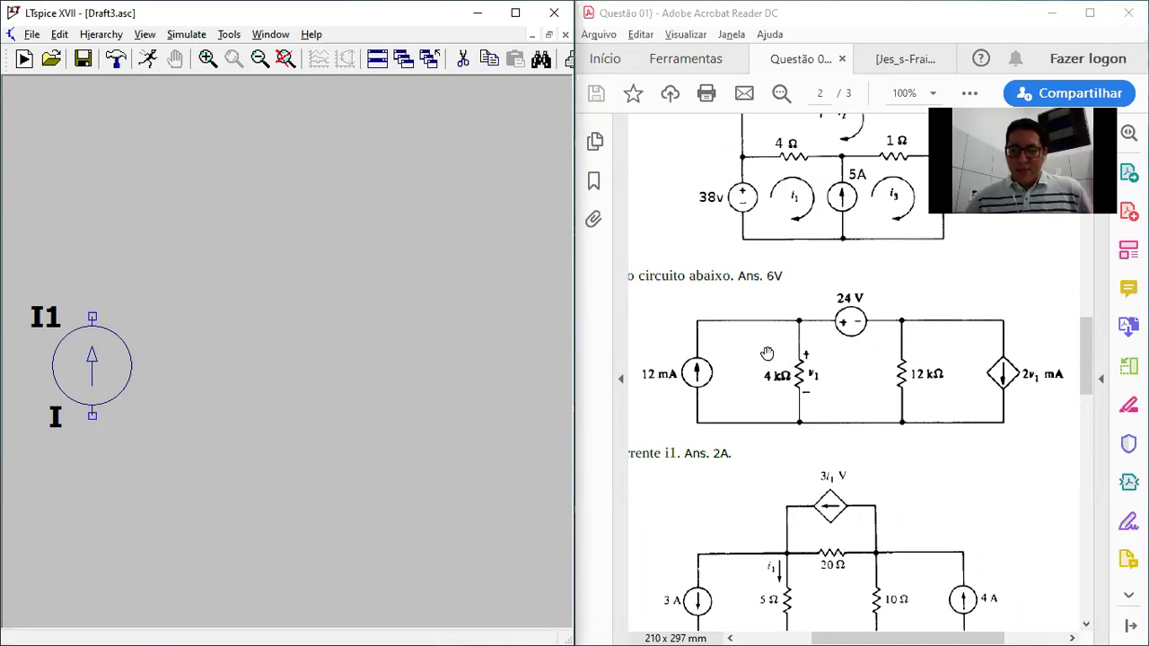
Place a vertical resistor beside the current source, level with its terminals, for the 4 kΩ branch
key("r")
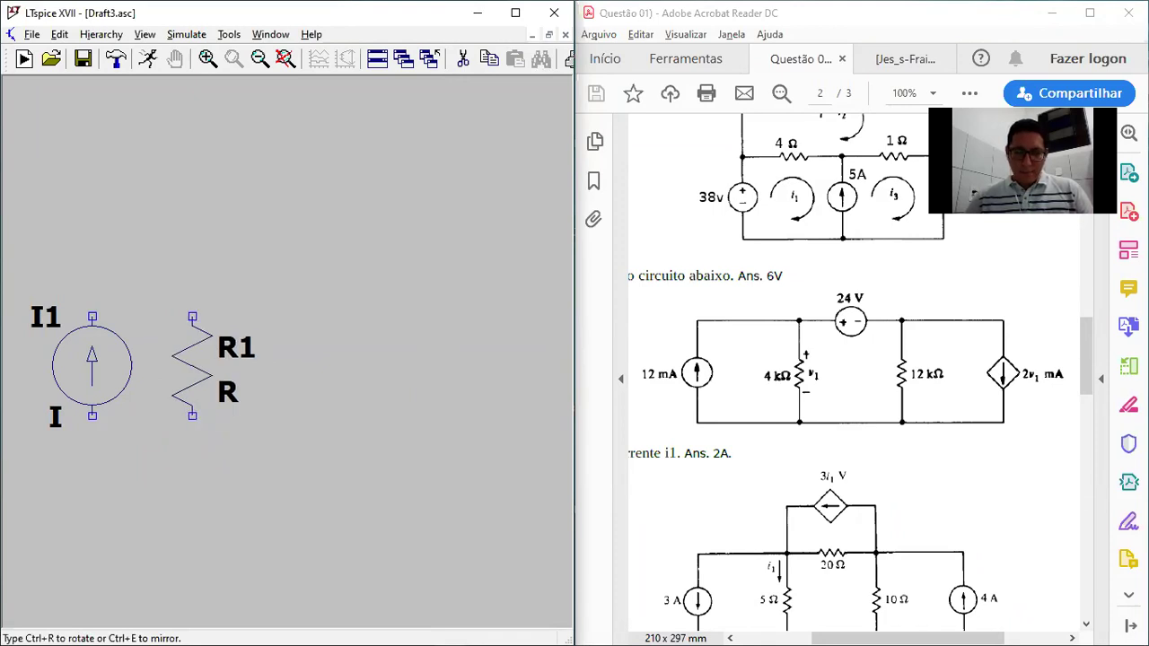
left_click(211, 317)
key("Escape")
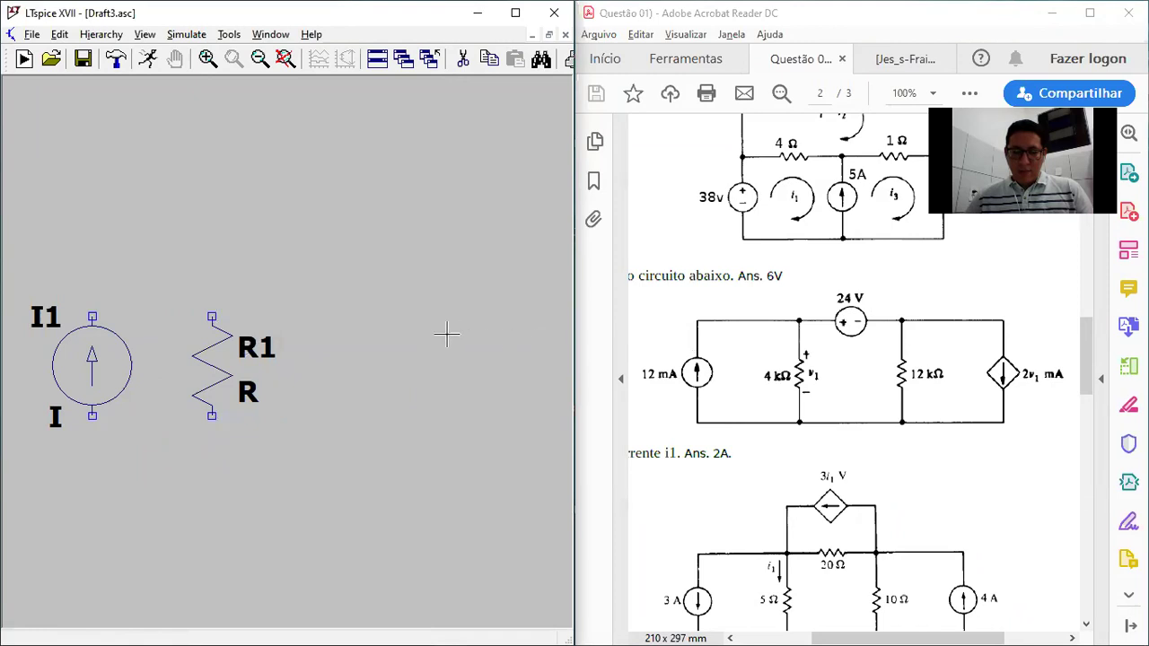
Place a horizontal voltage source above the 4 kΩ branch, positive terminal facing it, and a second vertical resistor on the source's far side
key("F2")
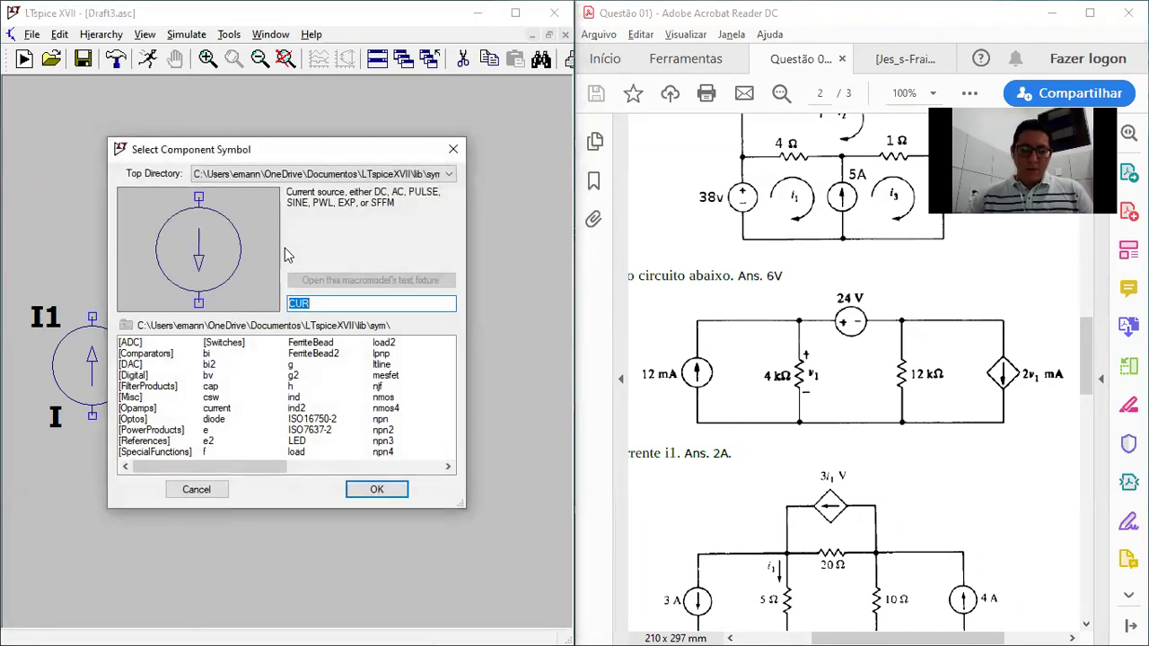
type("VOLT")
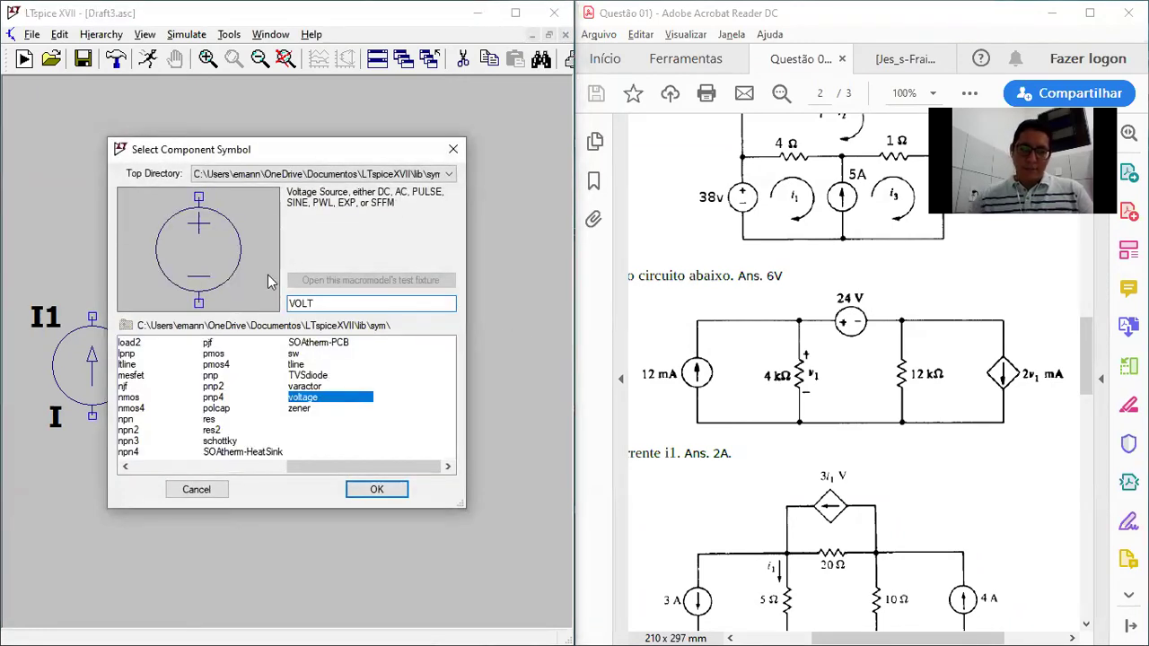
left_click(376, 489)
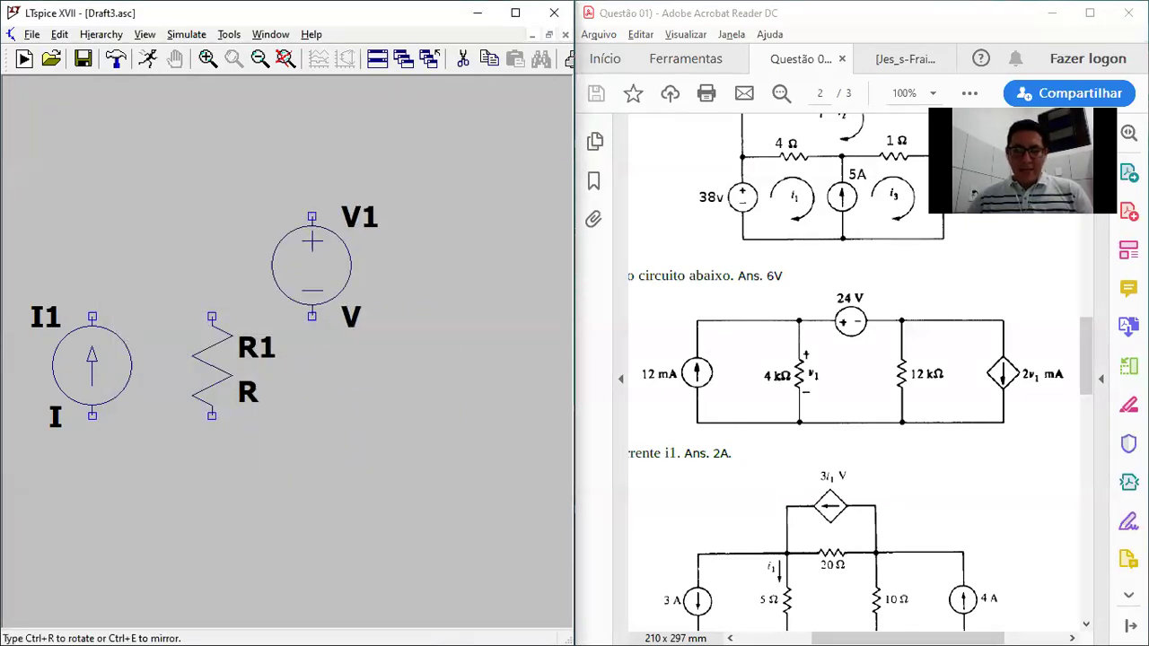
key("ctrl+r")
key("ctrl+r")
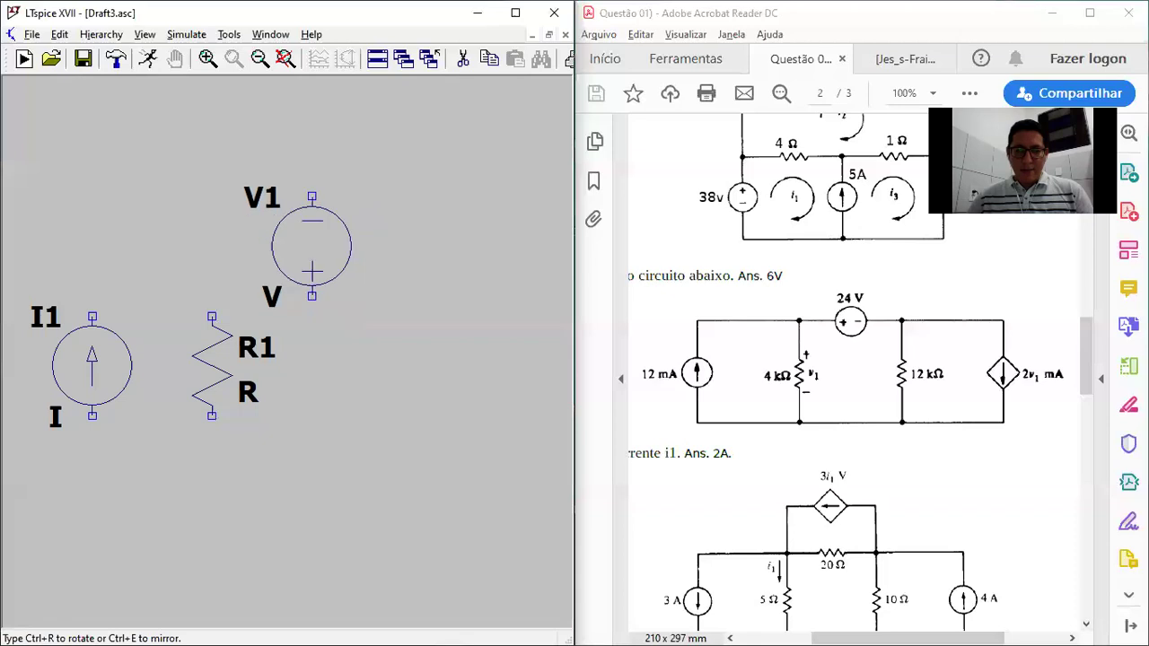
key("ctrl+r")
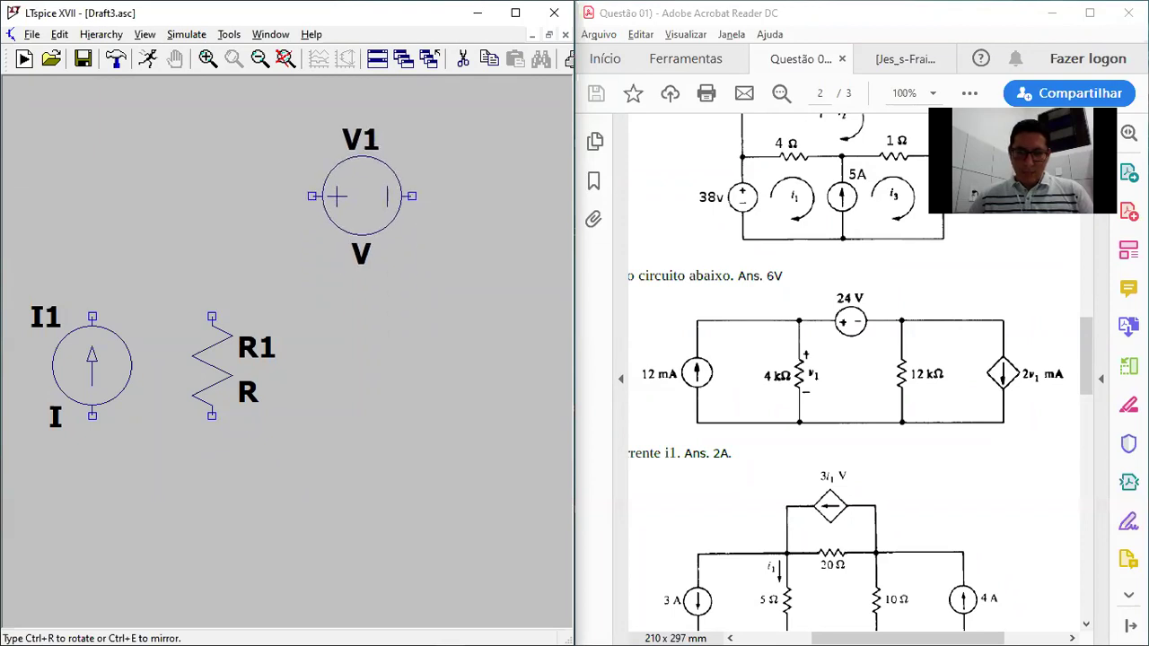
left_click(361, 176)
key("Escape")
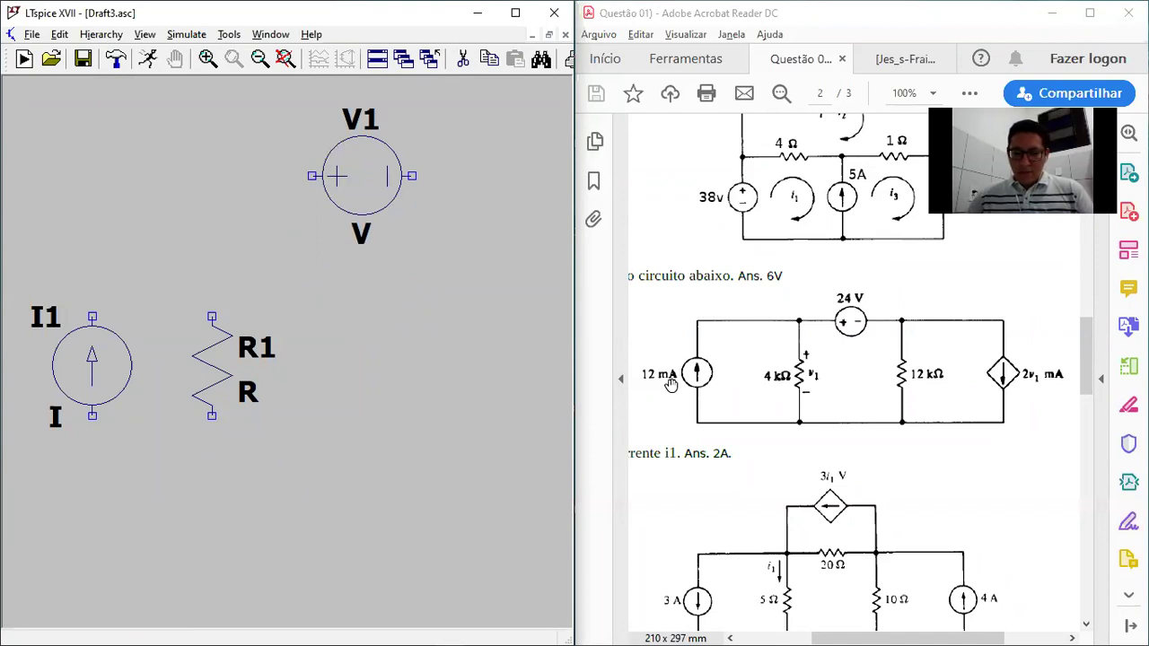
key("r")
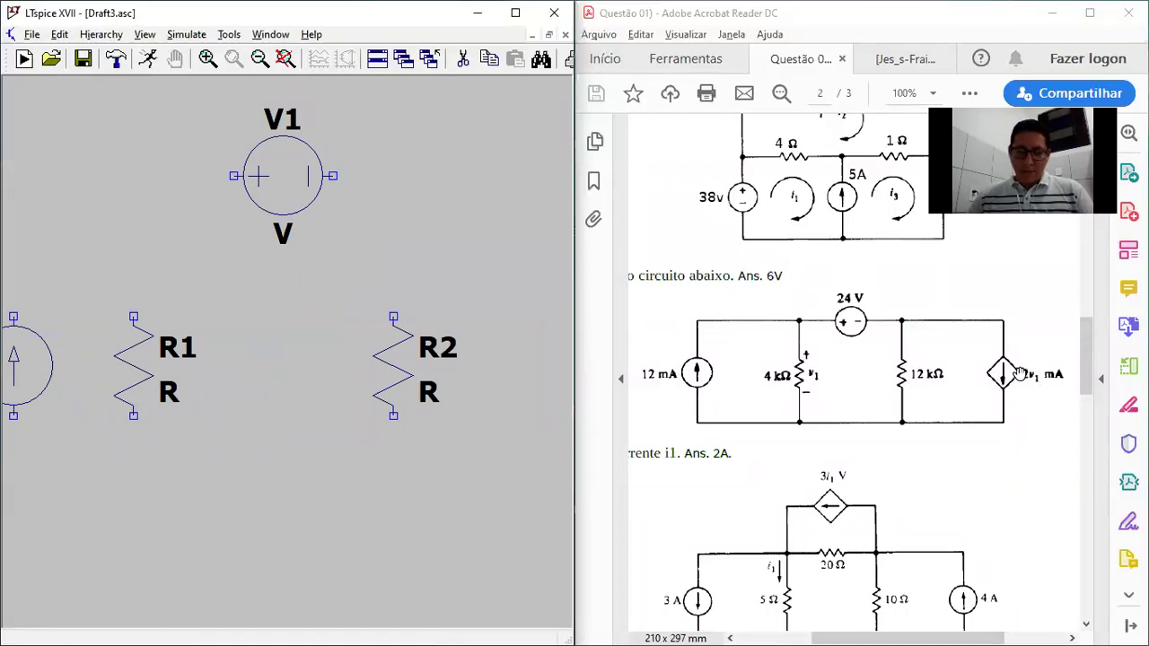
Examine the component symbols from bi through FerriteBead2, looking for a voltage-dependent current source
key("F2")
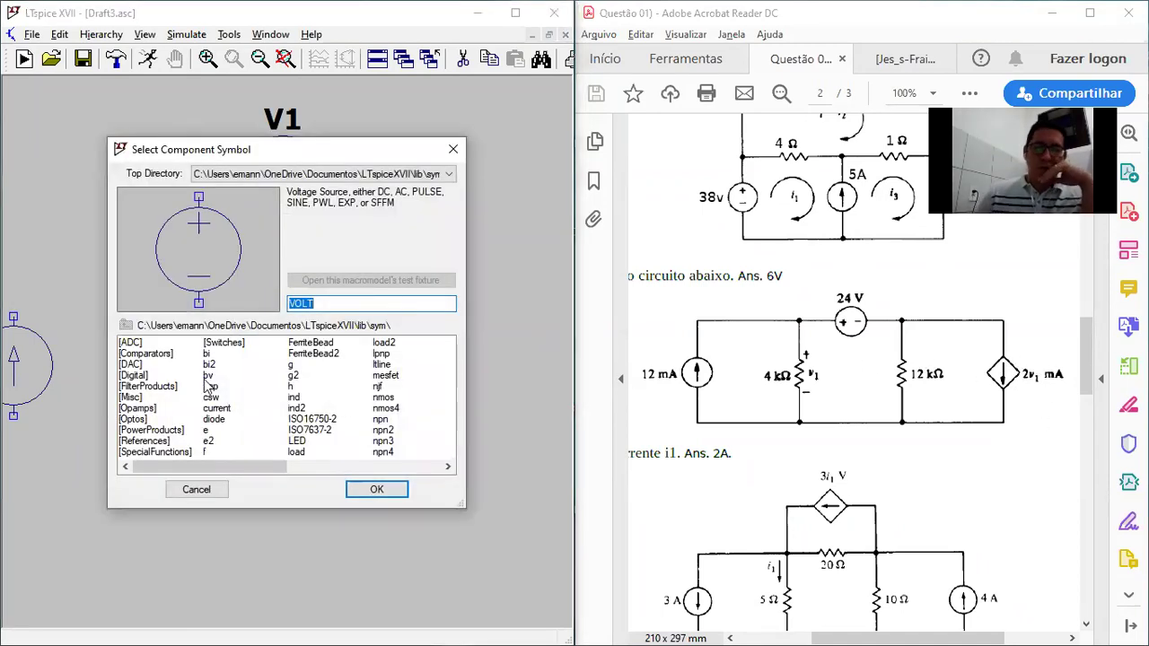
left_click(215, 355)
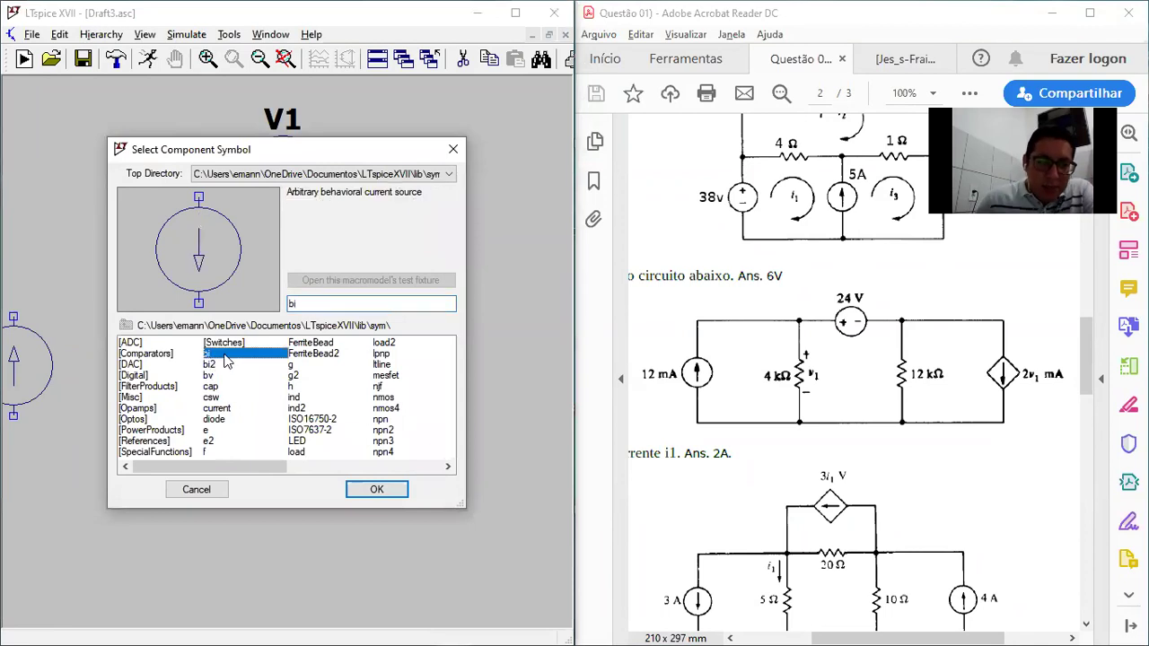
key("Down")
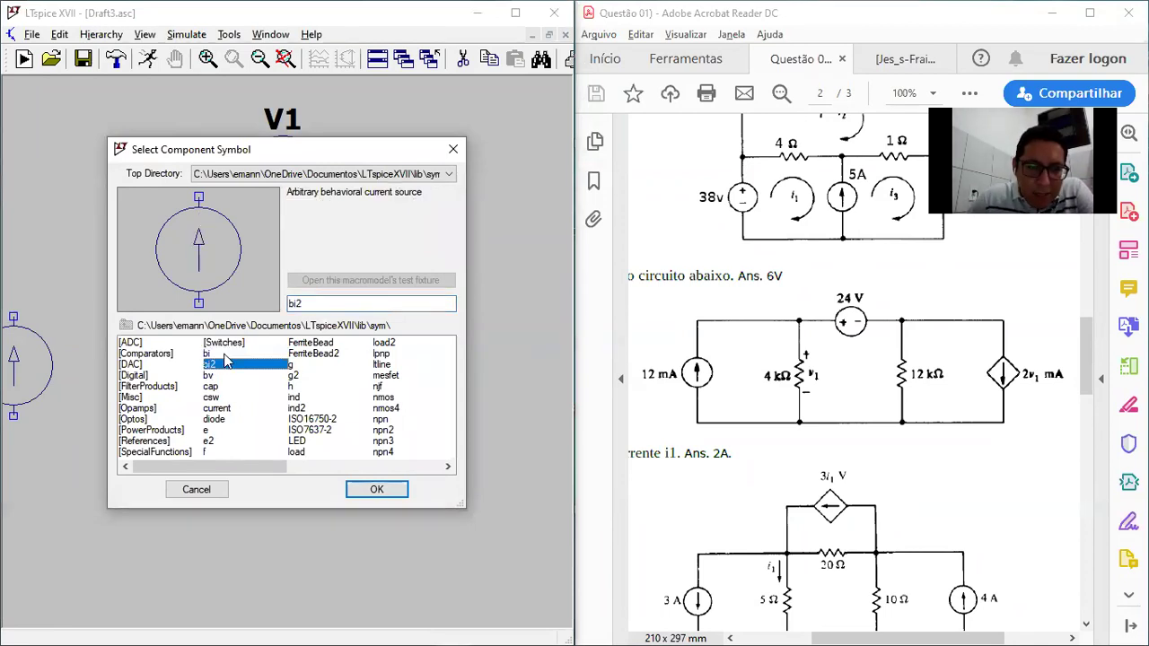
key("Down")
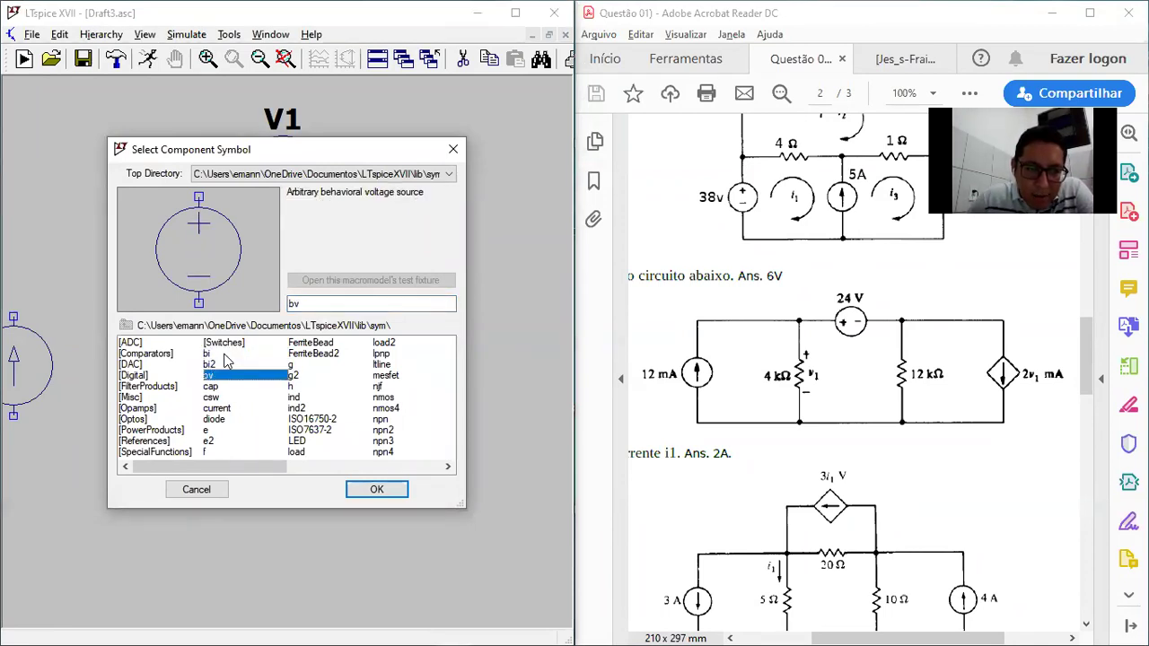
key("Down")
key("Down")
key("Down")
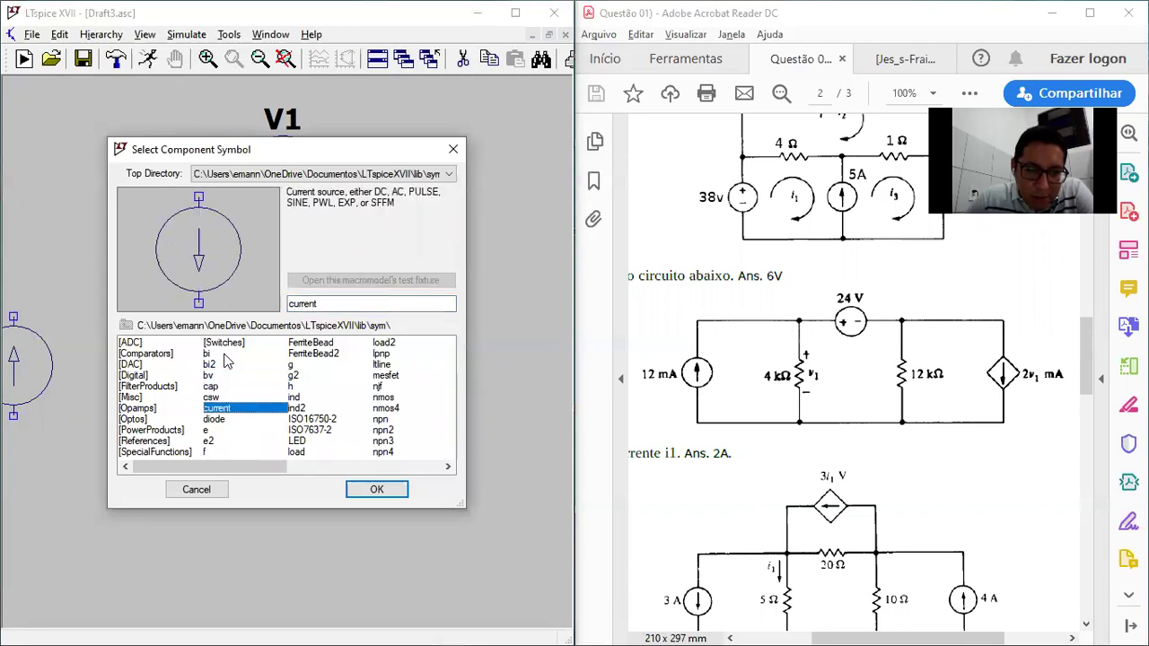
key("Down")
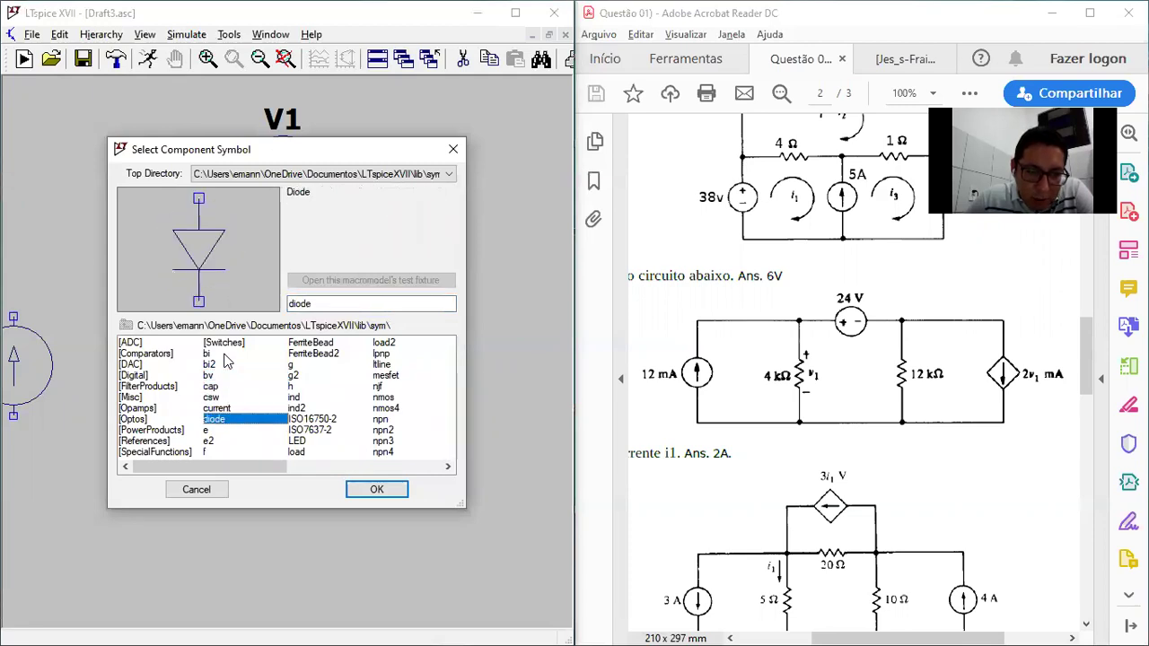
key("Down")
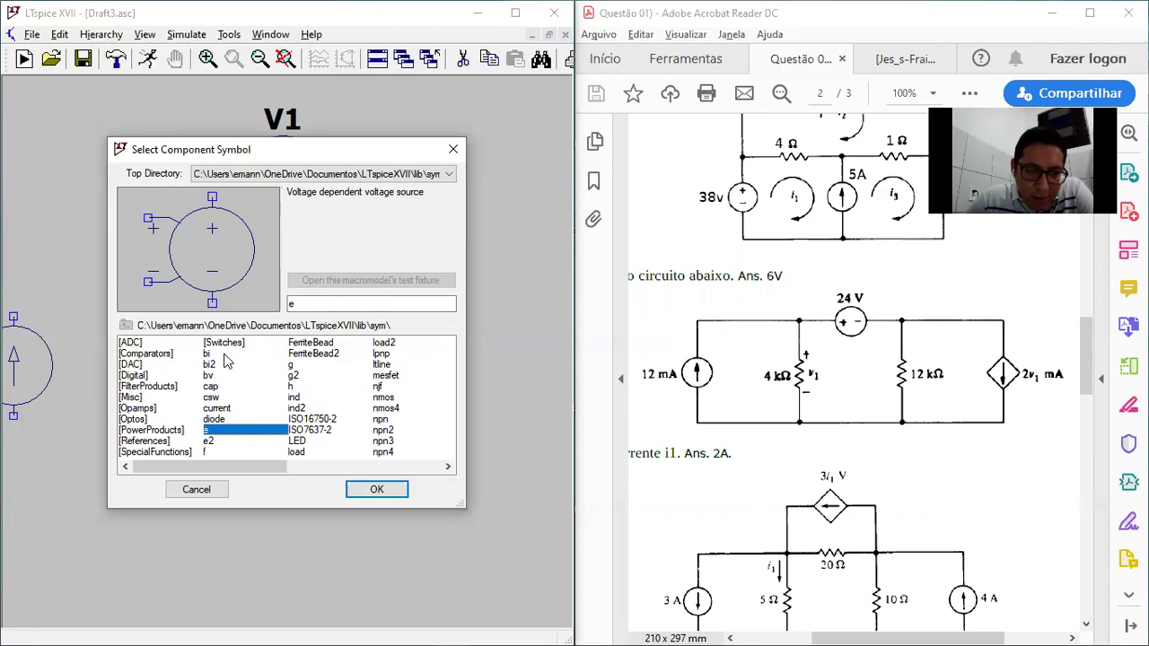
key("Down")
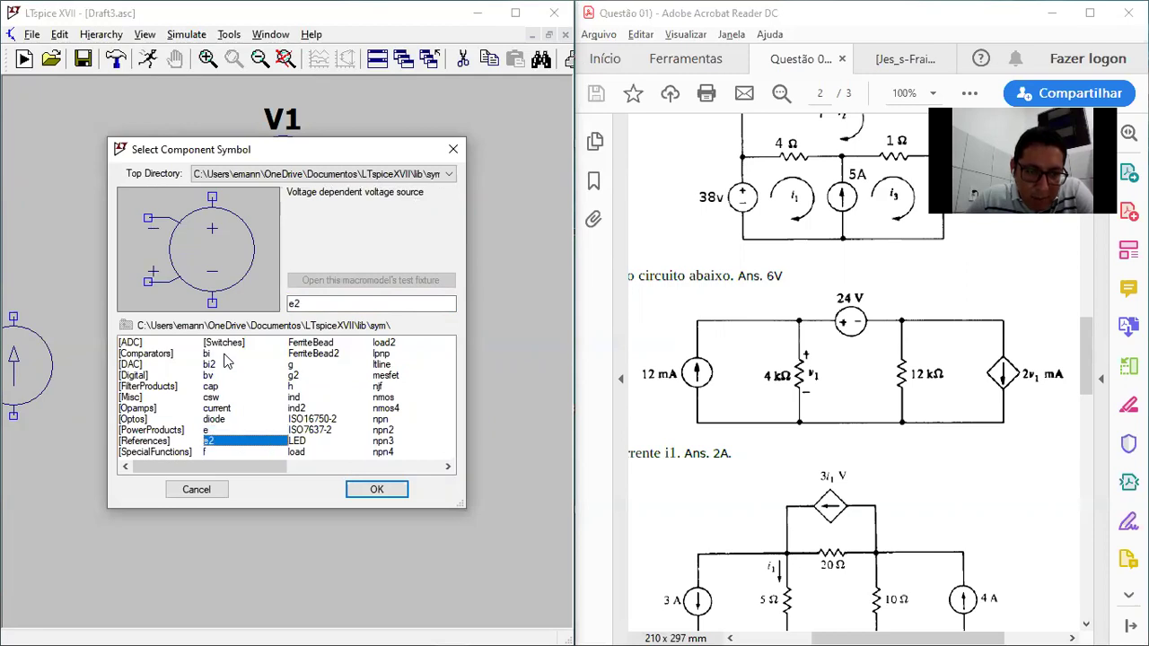
key("Down")
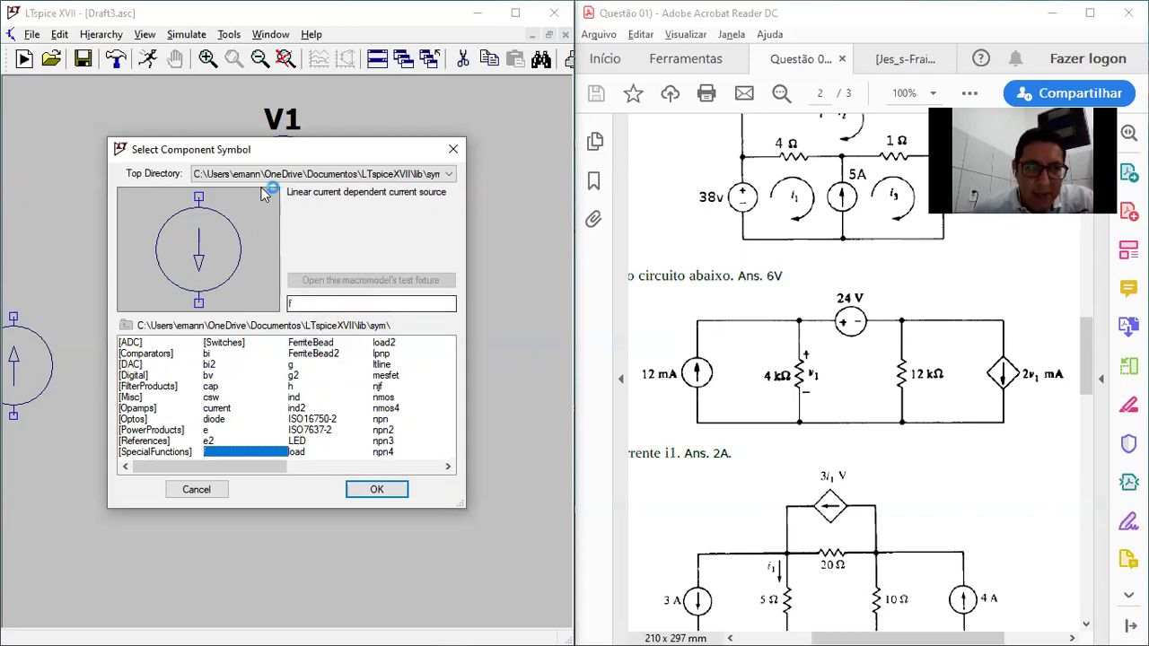
left_click(299, 355)
left_click(299, 344)
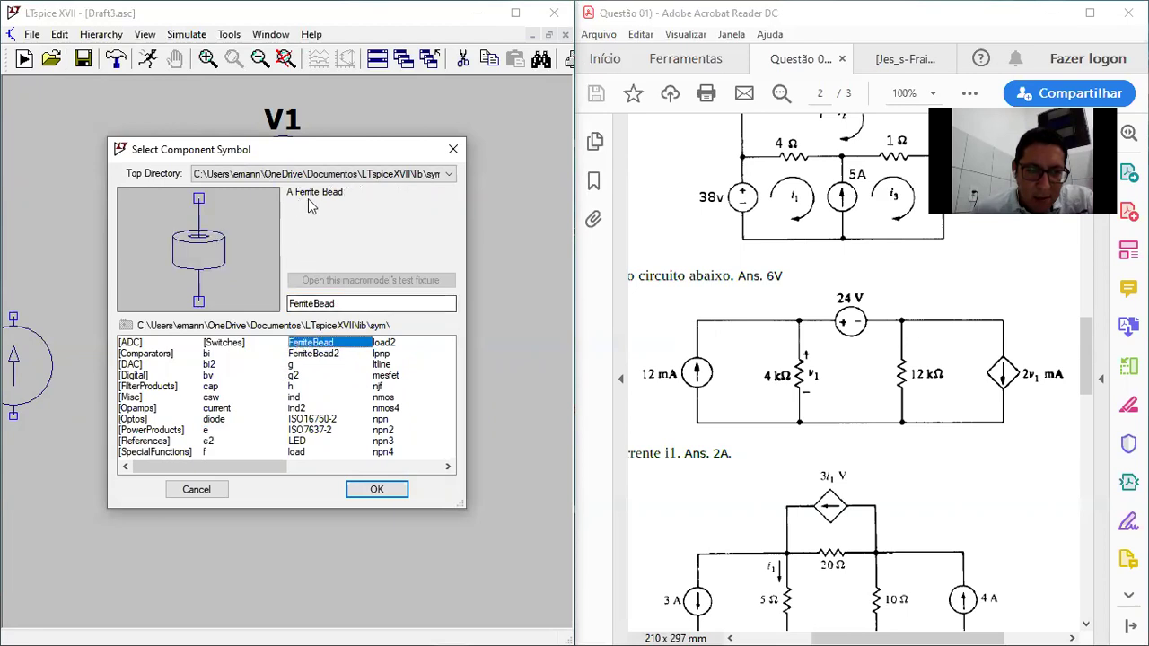
left_click(325, 356)
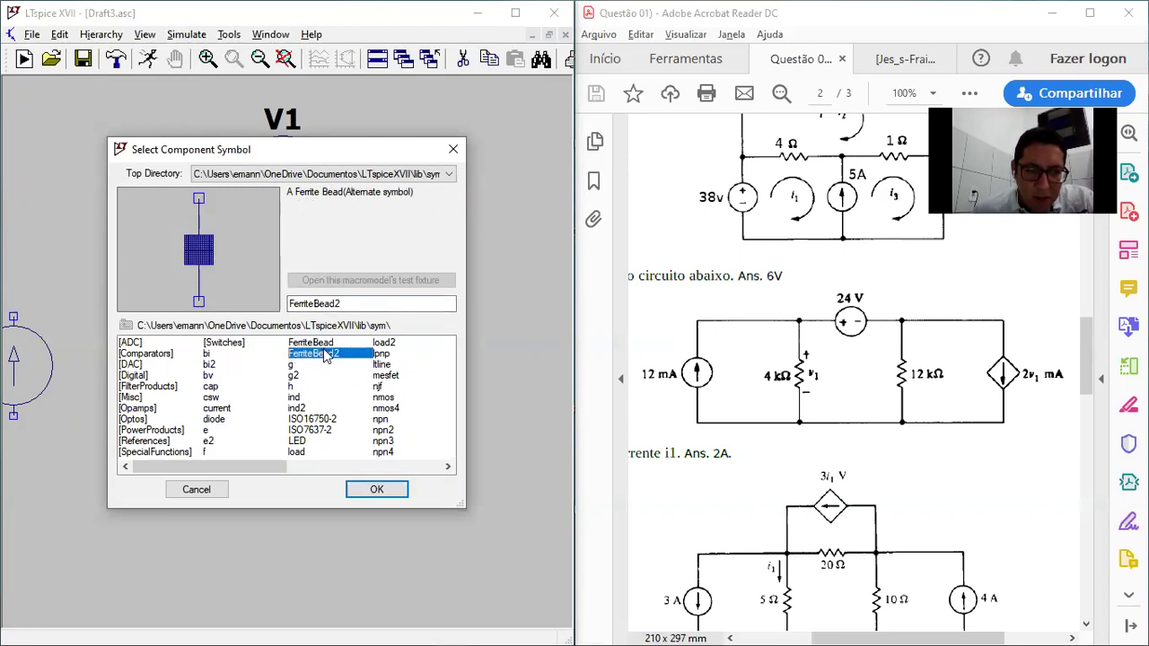
Place a voltage-dependent current source (g) beyond the second resistor, rotated 180° so its arrow points downward and level with the resistor's terminals
left_click(303, 366)
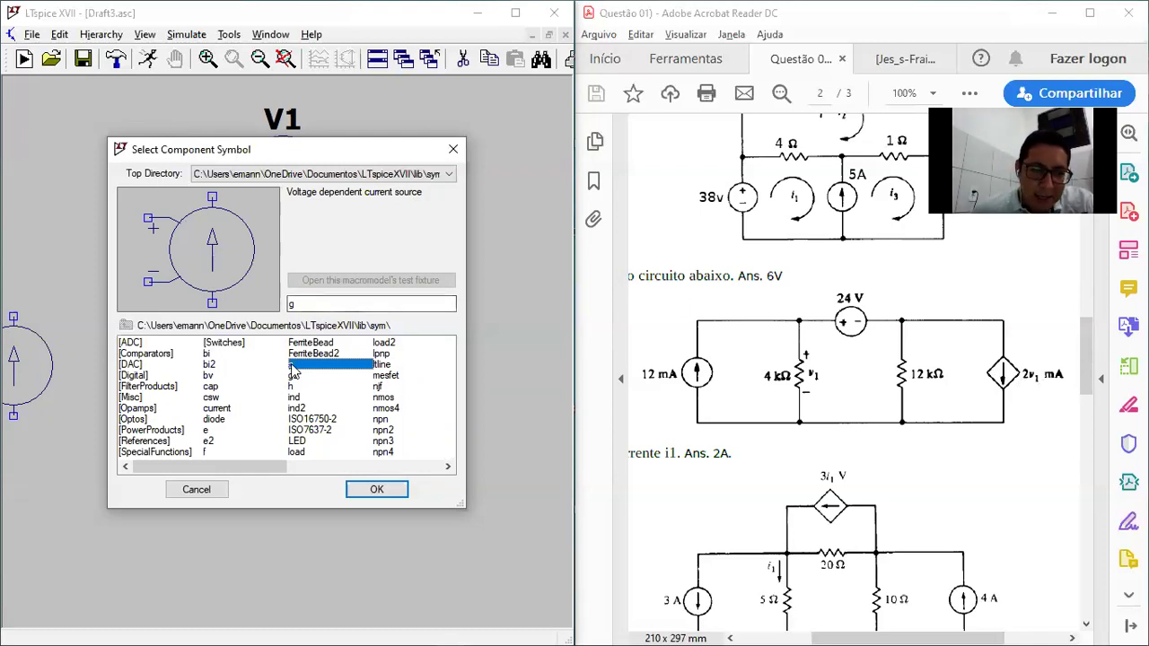
left_click(377, 489)
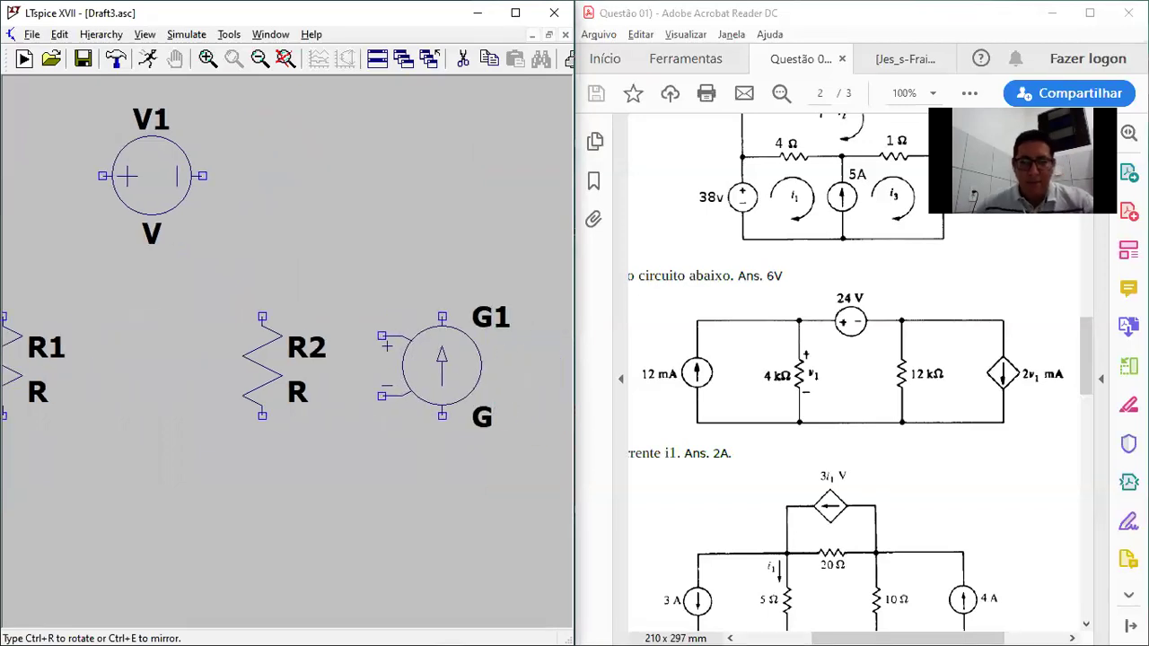
key("ctrl+r")
key("ctrl+r")
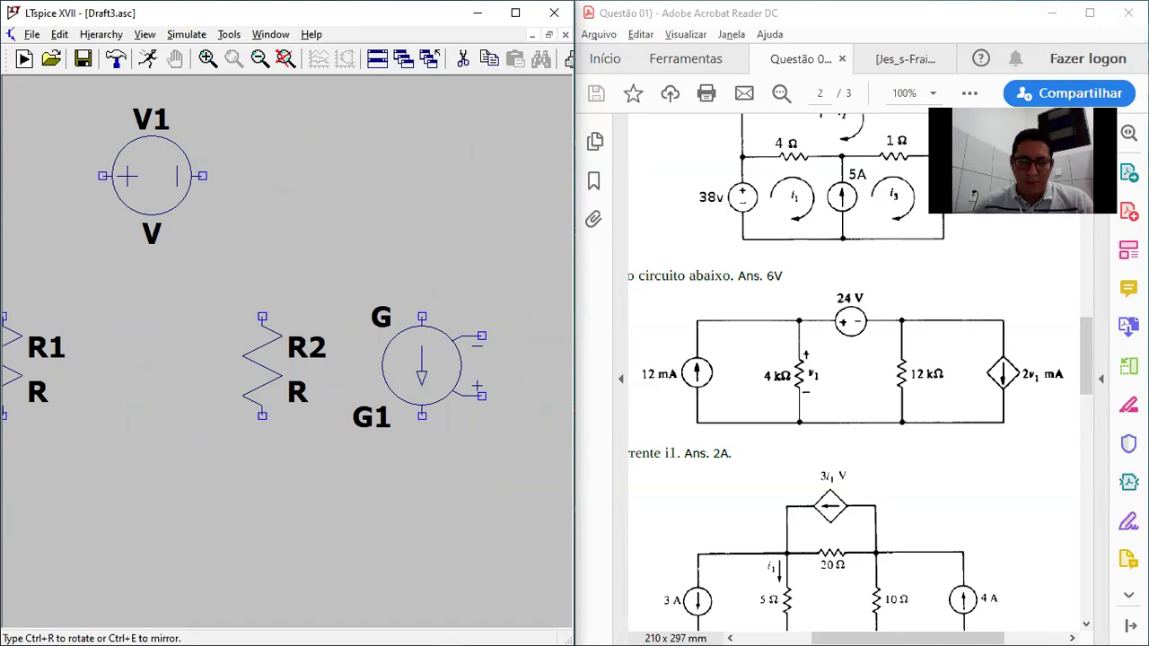
key("Escape")
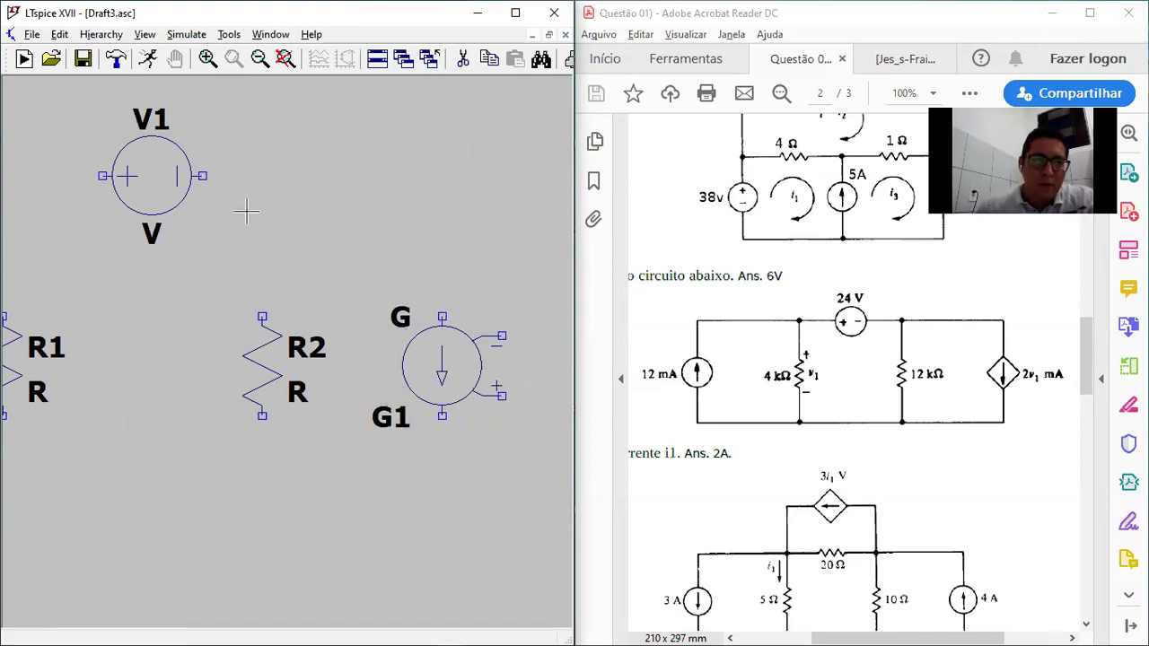
Place a ground symbol below the components, between the two resistors
left_click(285, 59)
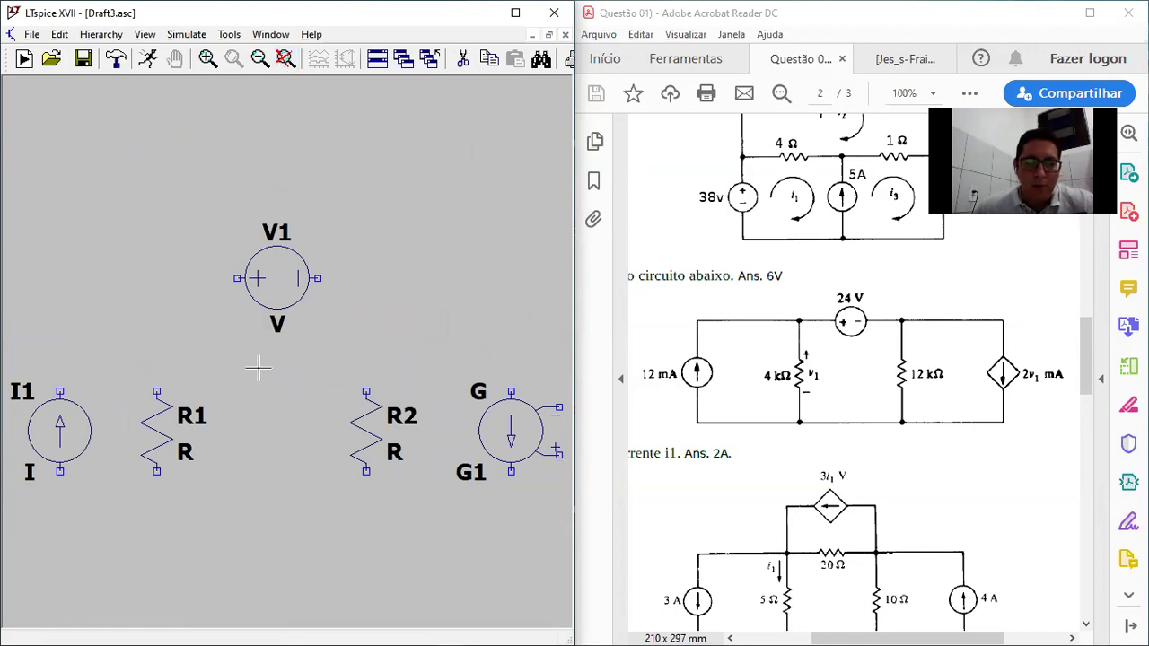
key("g")
left_click(286, 520)
key("Escape")
key("g")
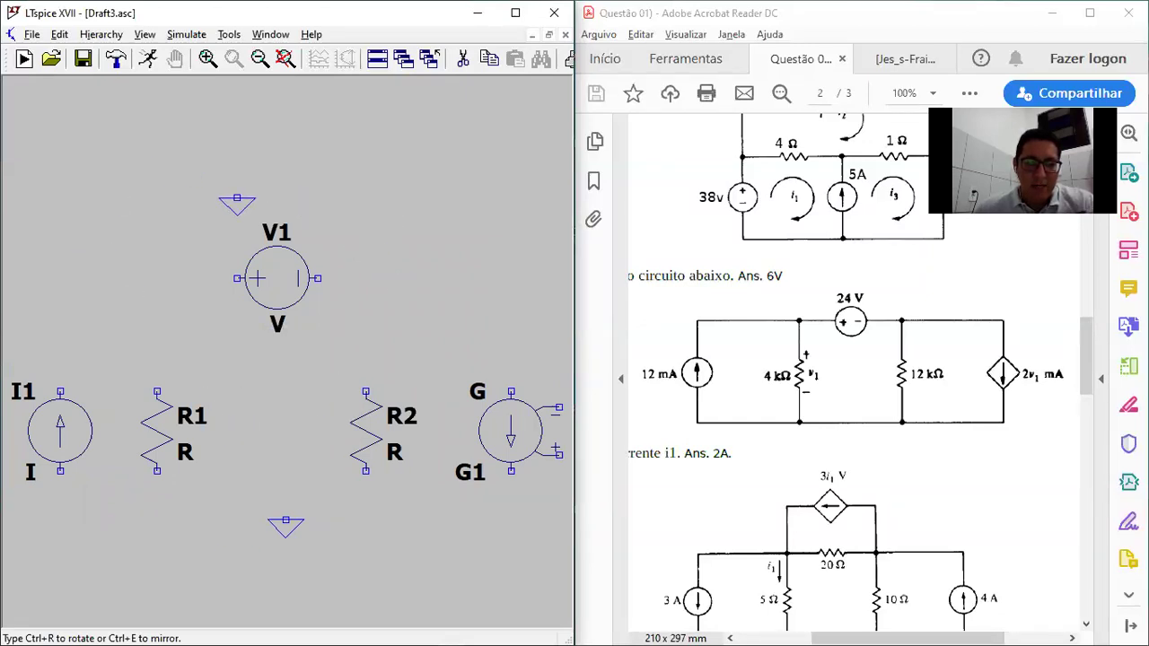
key("Escape")
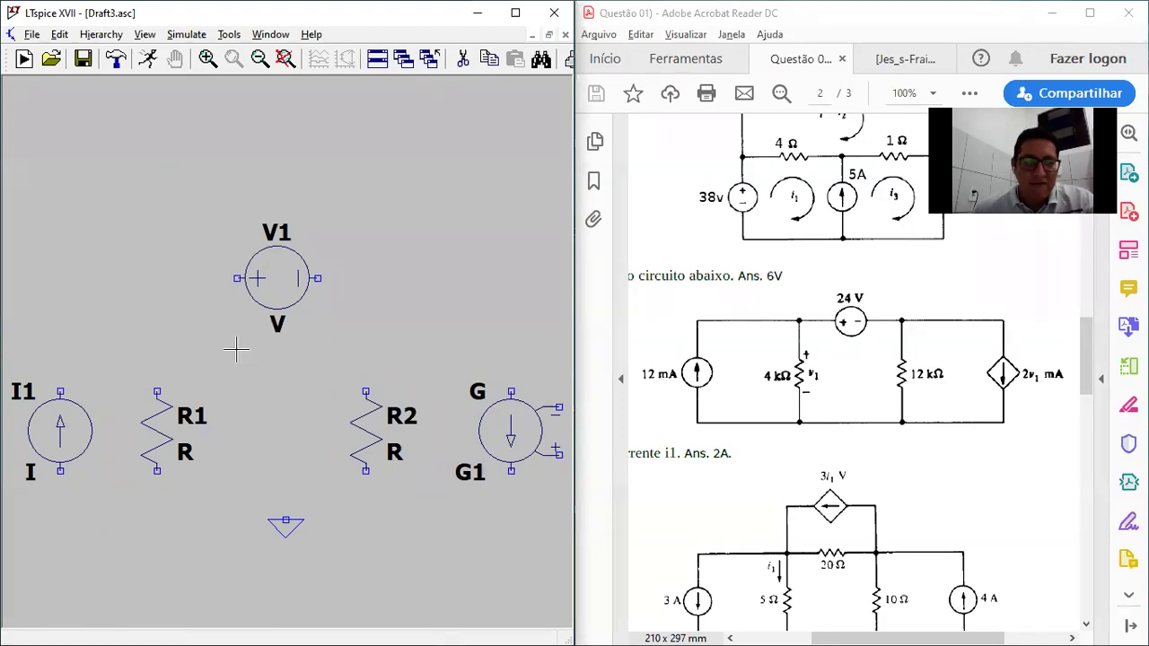
Wire the independent current source's upper terminal up and across to the voltage source's positive terminal
key("F3")
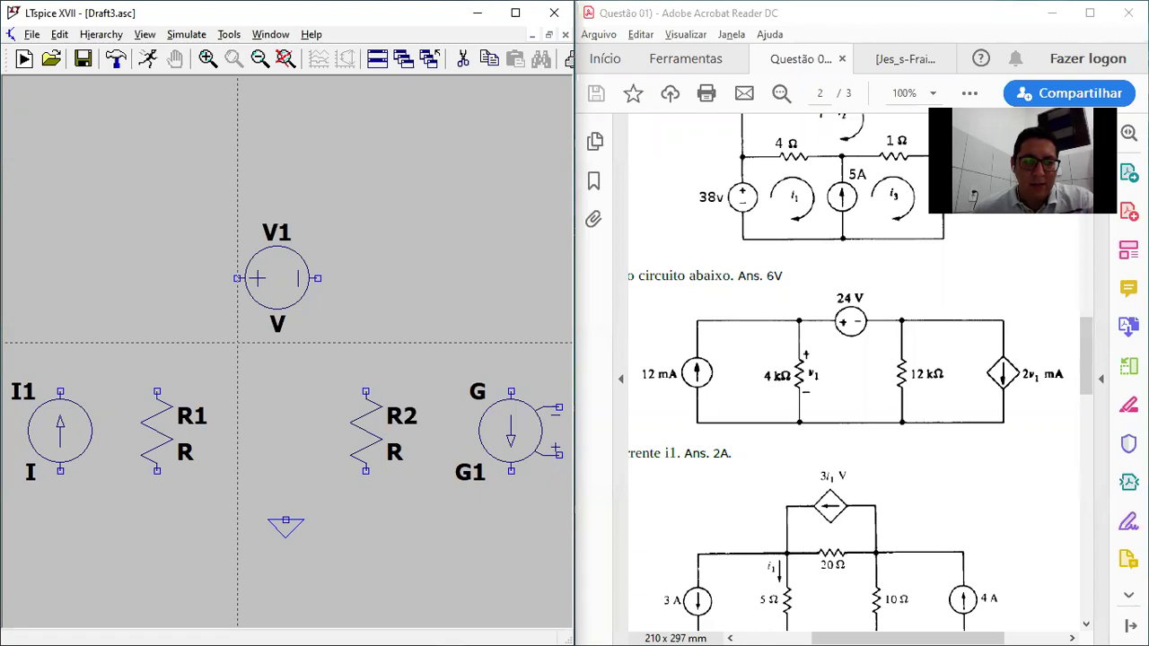
left_click(61, 391)
left_click(60, 278)
left_click(237, 279)
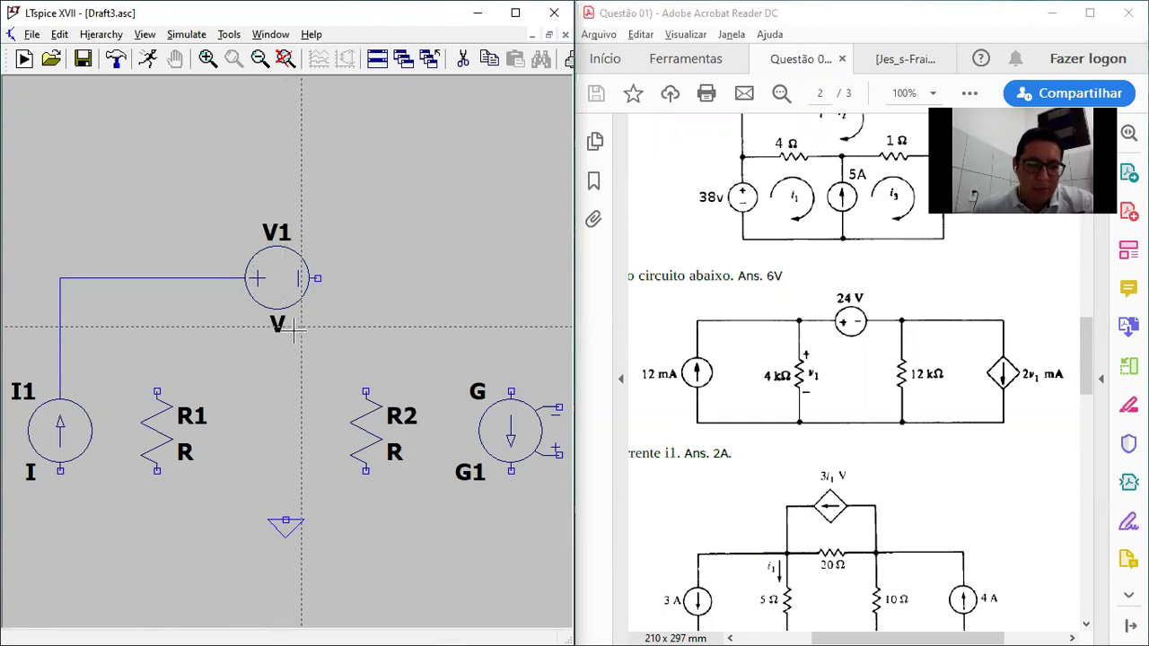
key("Escape")
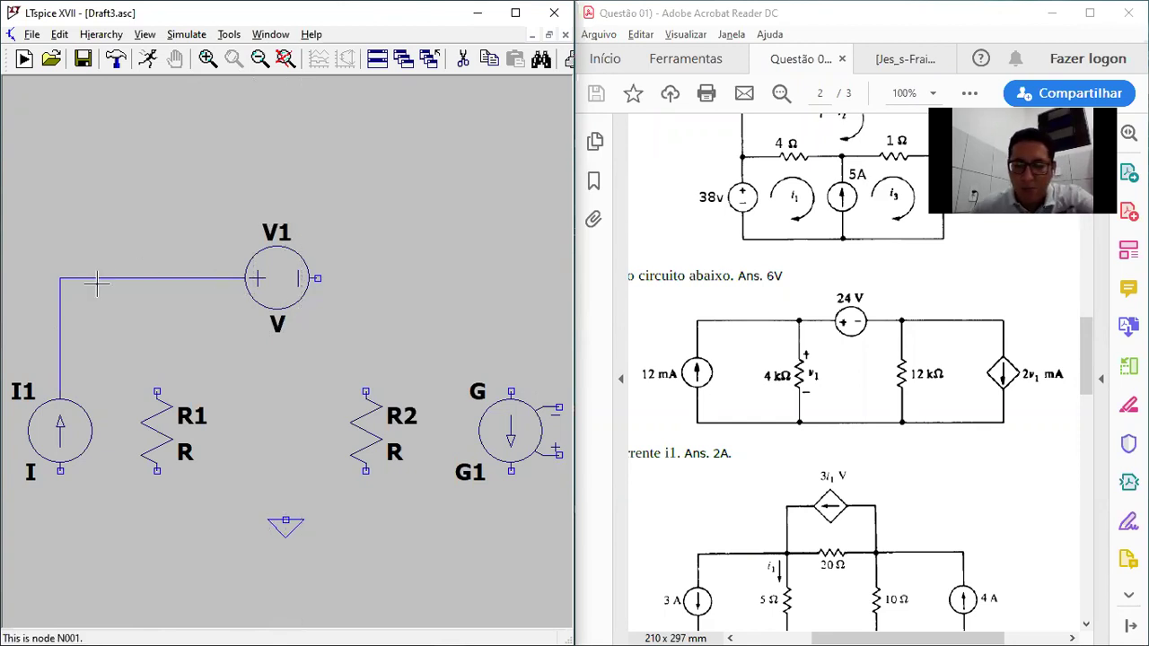